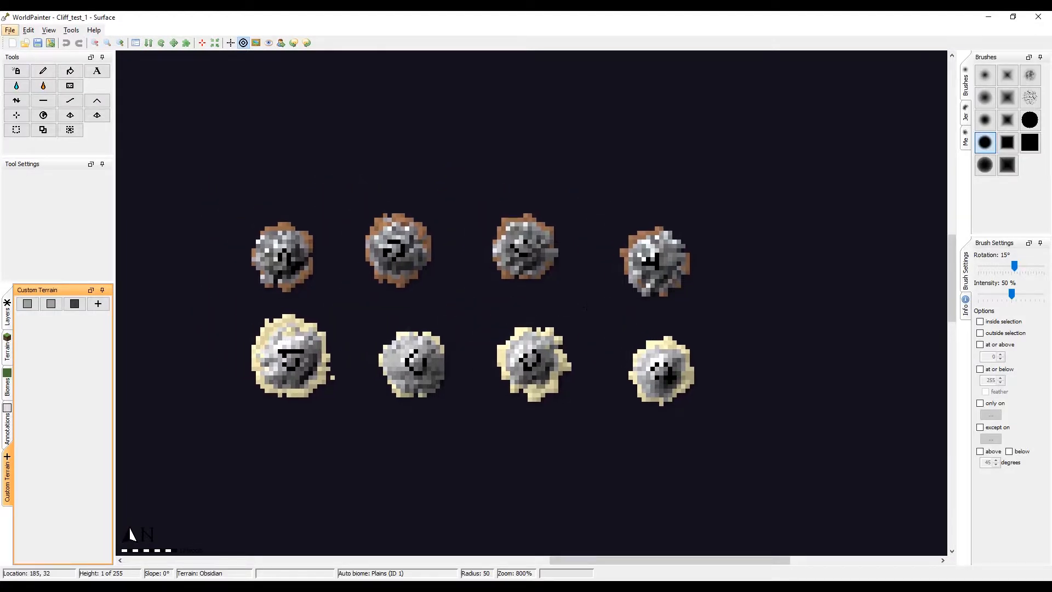
Step: Examine the eight existing rock mounds and the empty obsidian ground around them
scroll(593, 239, down, 1)
middle_drag(581, 197, 578, 247)
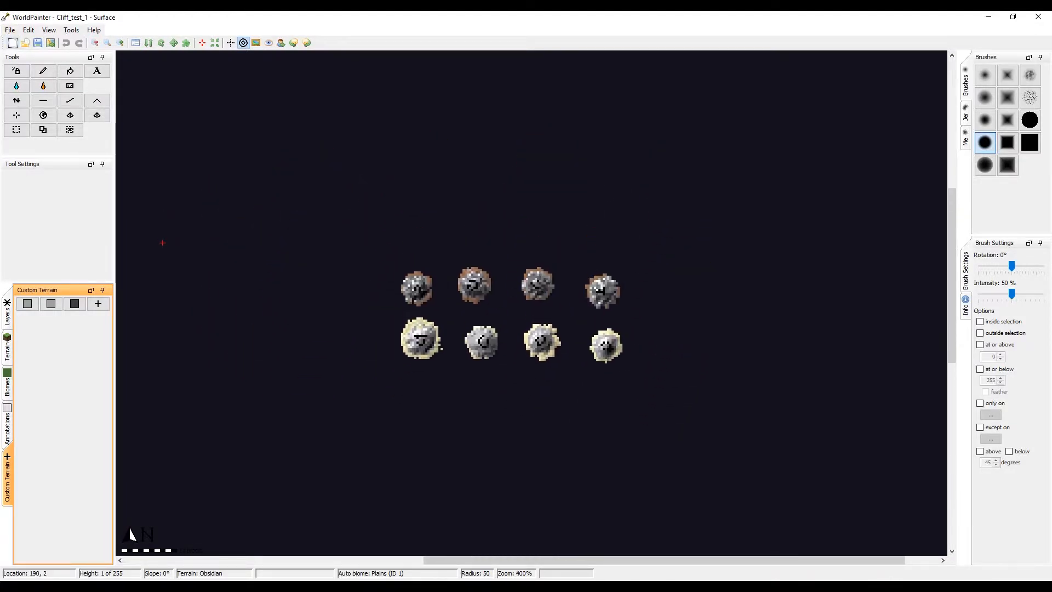
scroll(532, 303, up, 2)
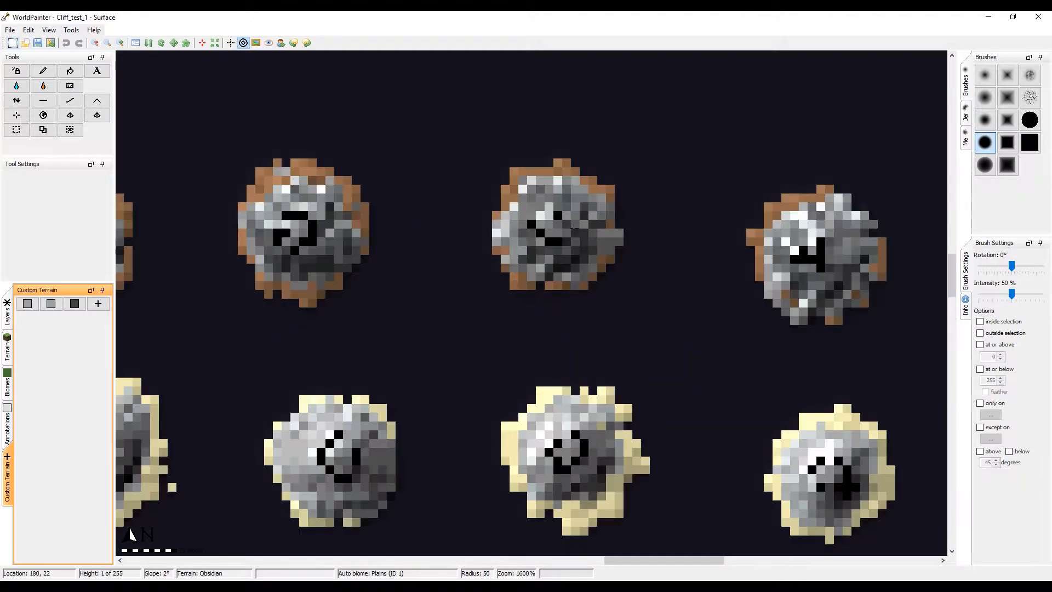
scroll(723, 285, down, 1)
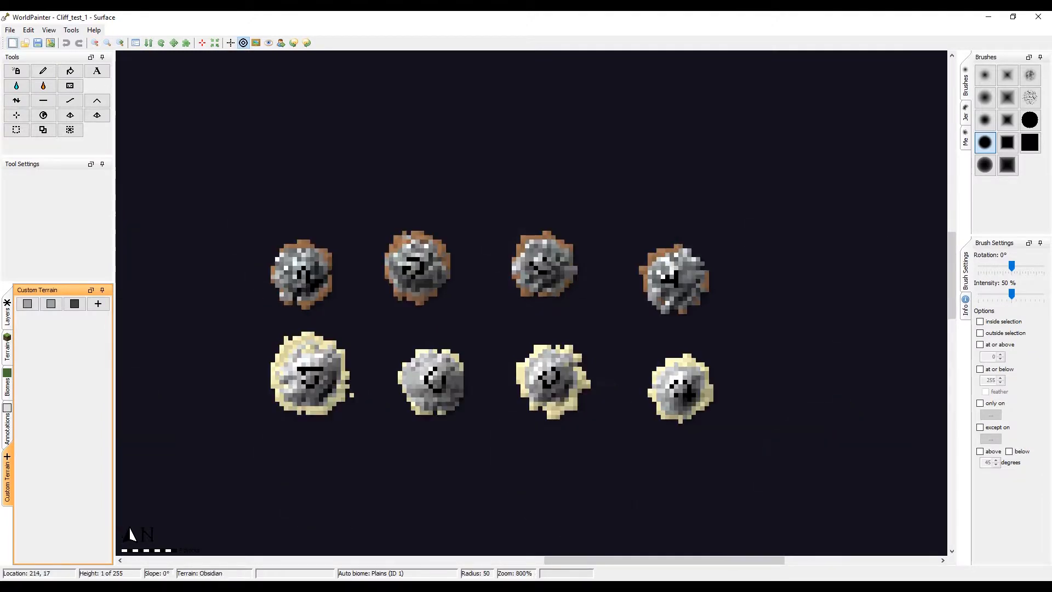
middle_drag(676, 251, 524, 201)
scroll(524, 201, down, 1)
middle_drag(621, 257, 997, 221)
scroll(556, 285, up, 1)
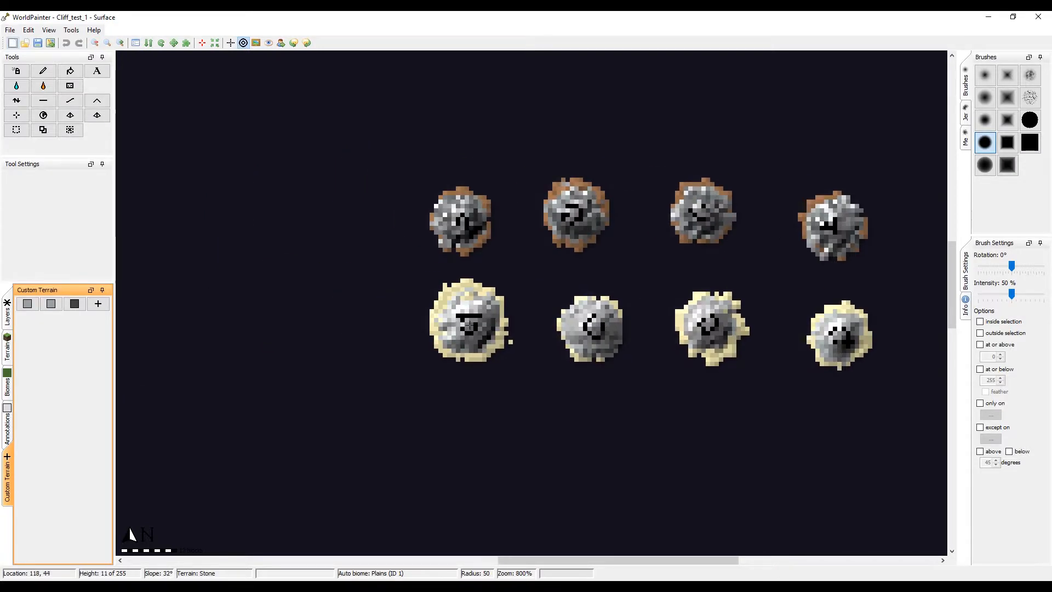
middle_drag(536, 373, 379, 382)
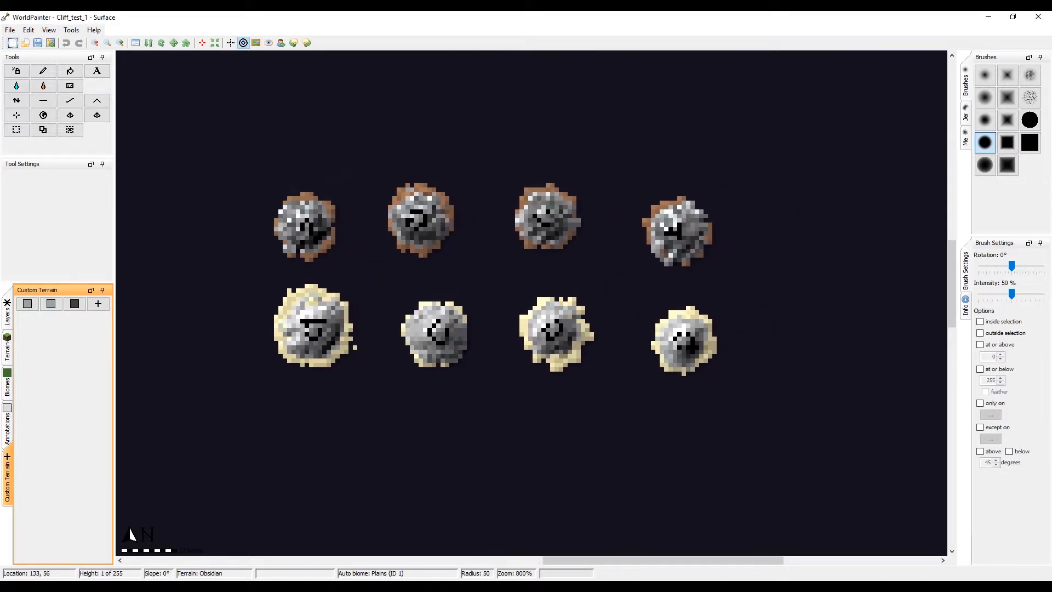
middle_drag(572, 299, 516, 273)
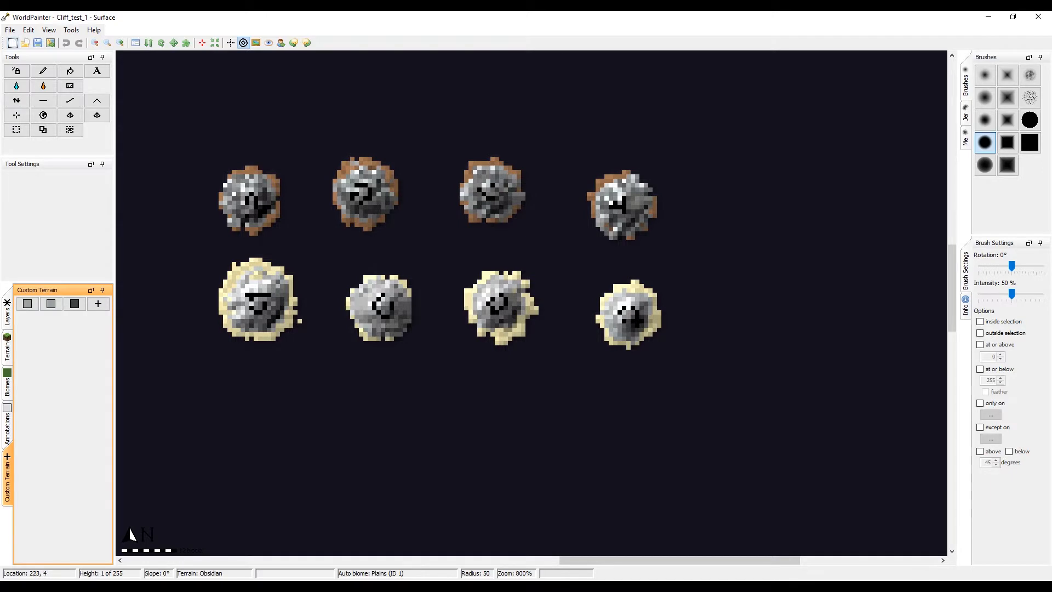
middle_drag(547, 203, 355, 246)
middle_drag(555, 233, 522, 244)
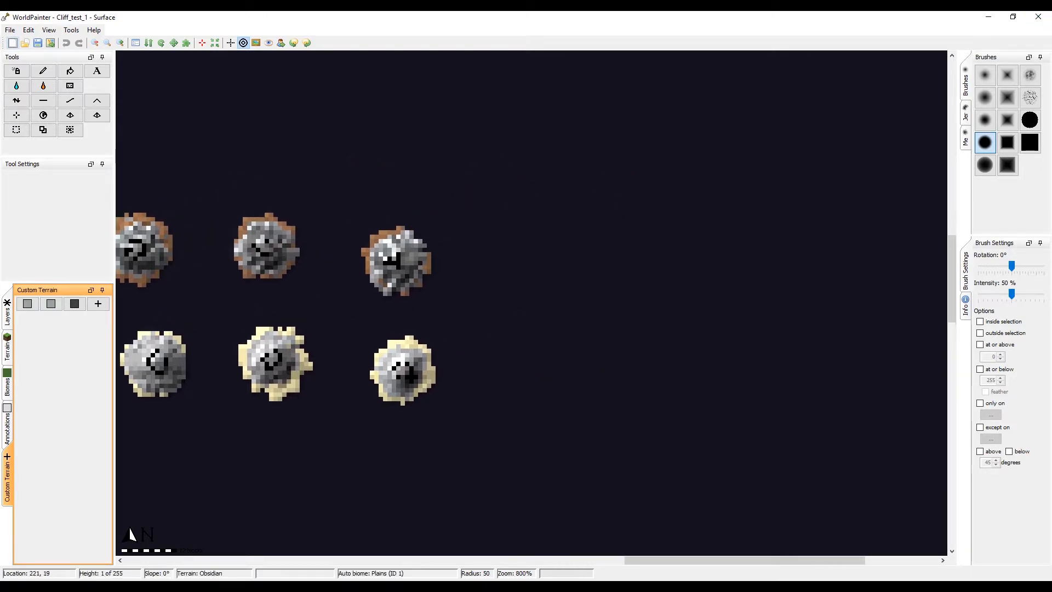
middle_drag(410, 274, 762, 249)
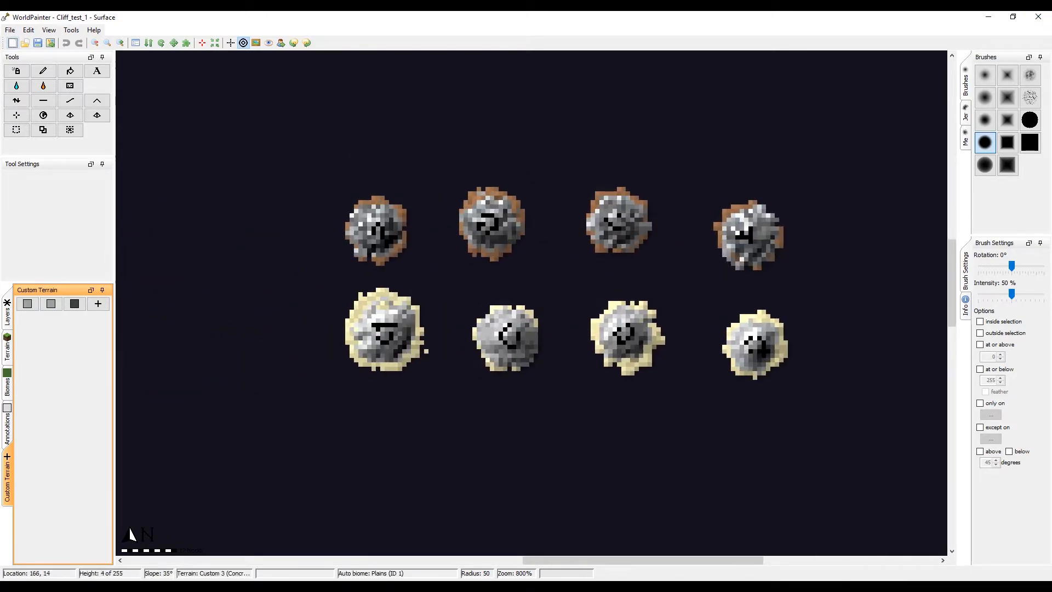
middle_drag(482, 280, 684, 304)
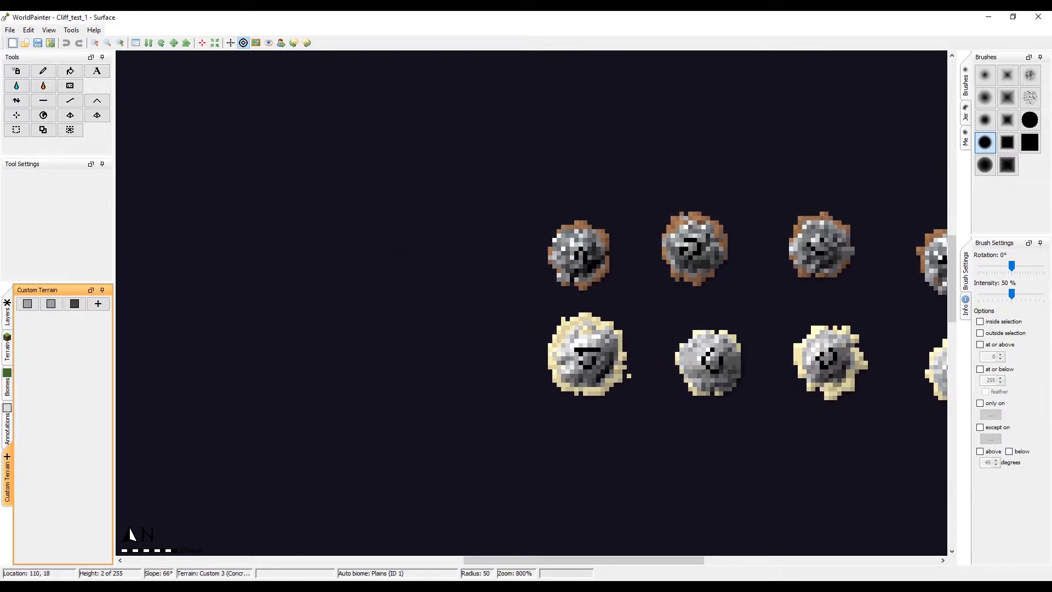
Step: Set up the Height tool with the first custom brush, rotated to 45°, over the empty ground beside the existing mounds
click(16, 100)
middle_drag(684, 246, 656, 303)
scroll(685, 290, up, 12)
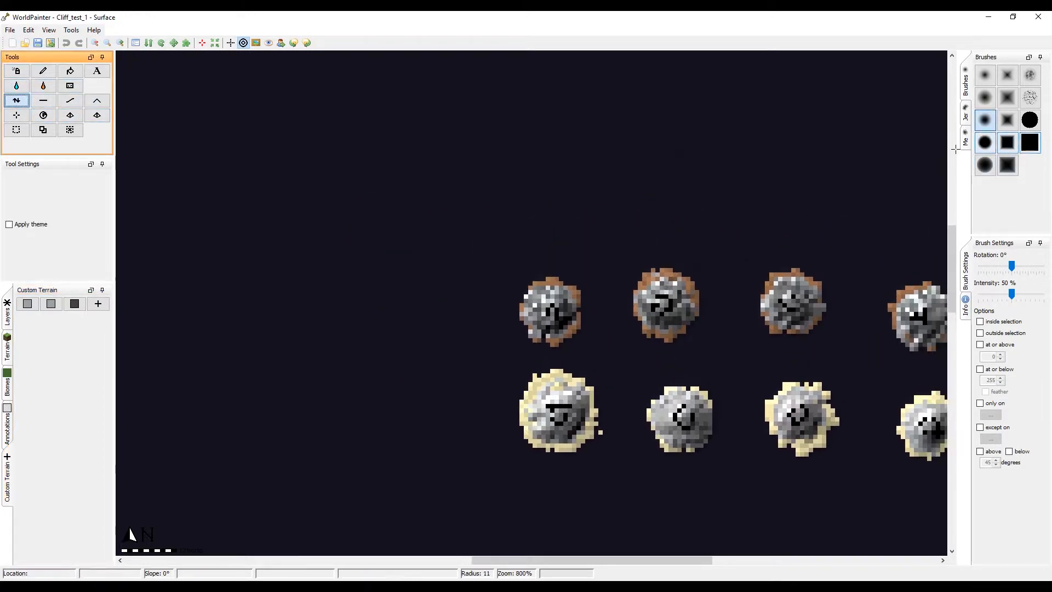
click(965, 138)
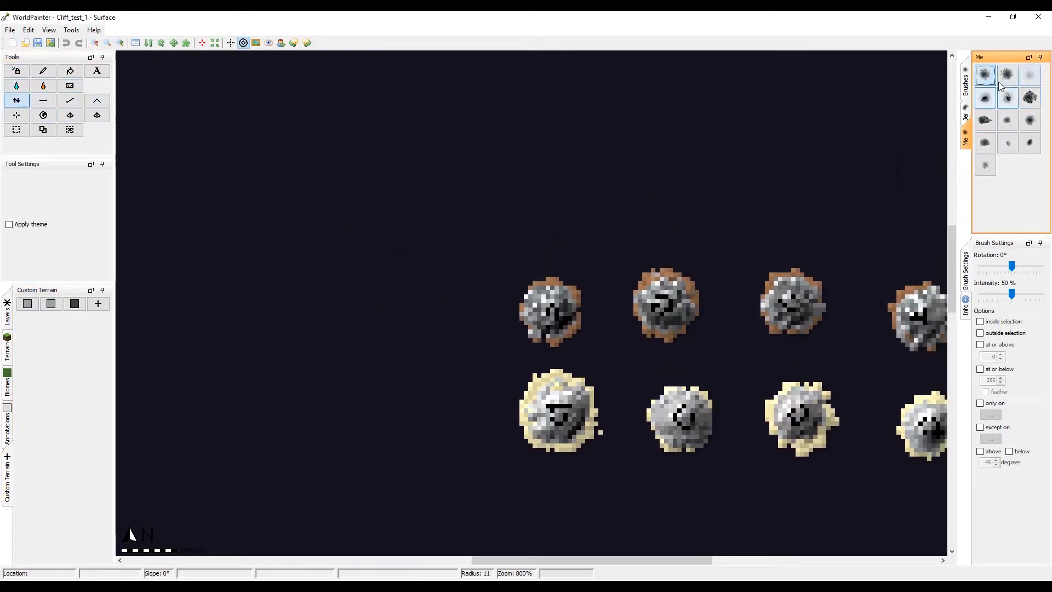
click(1007, 75)
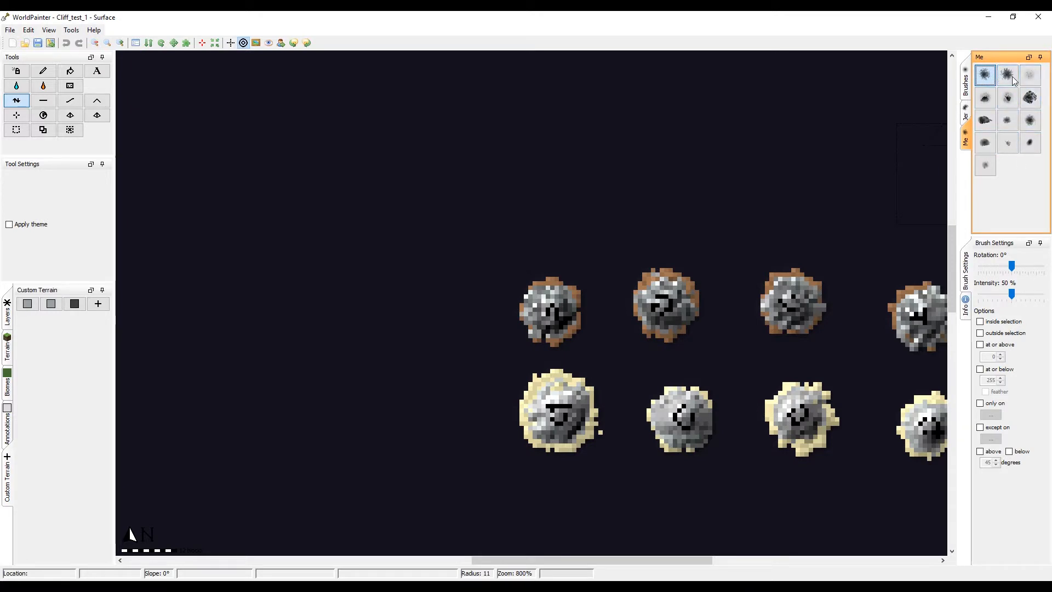
click(981, 78)
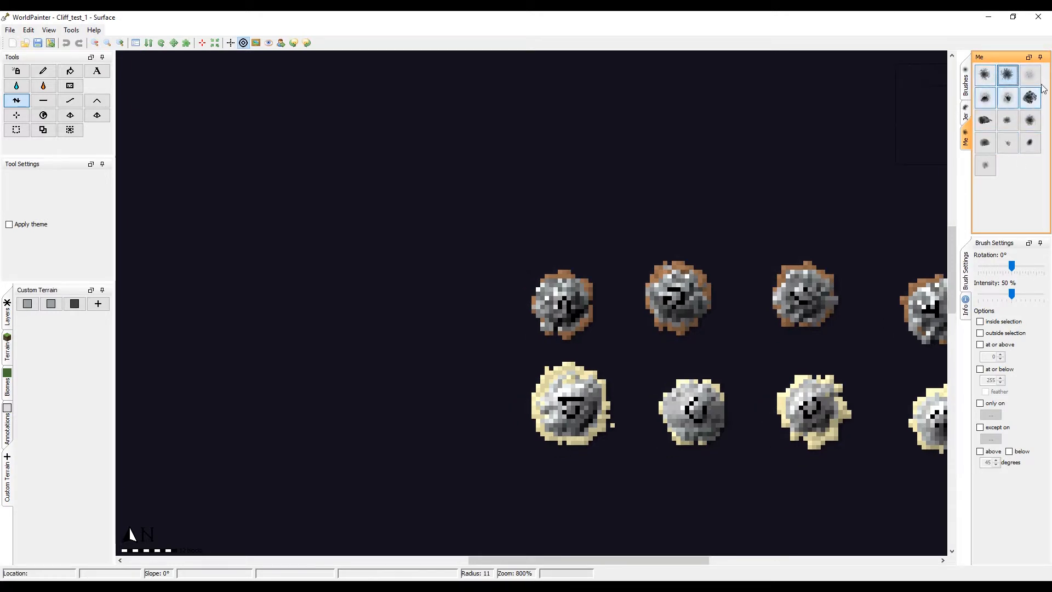
scroll(470, 268, down, 3)
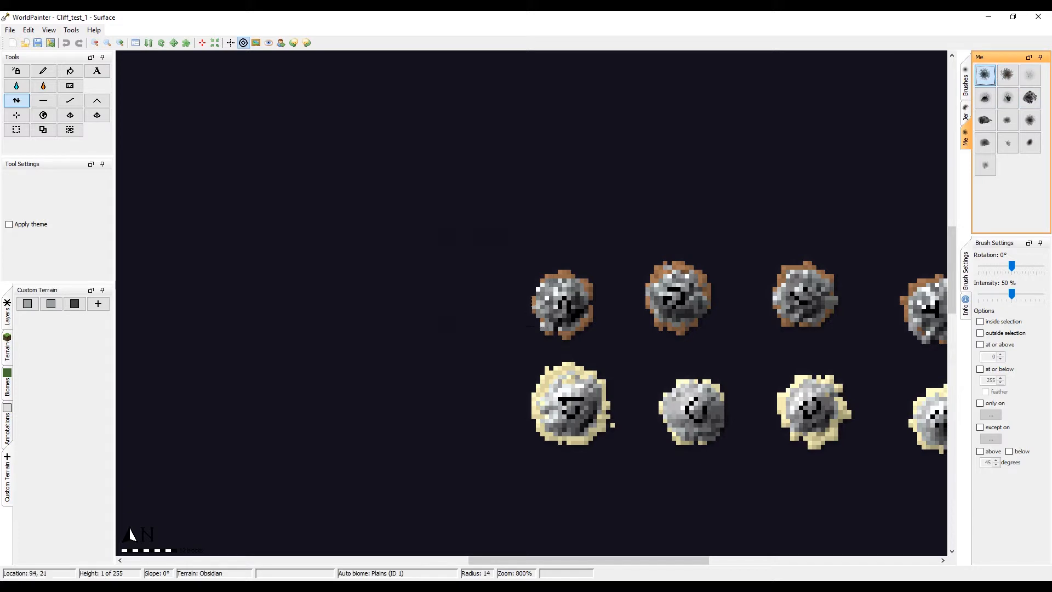
alt+scroll(471, 303, down, 3)
ctrl+scroll(475, 298, up, 1)
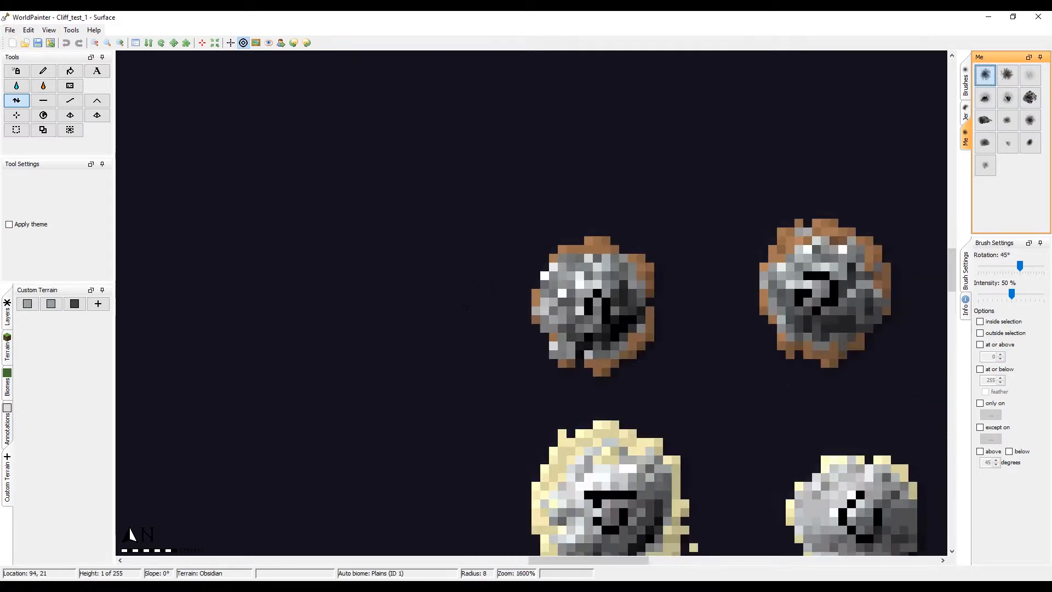
middle_drag(479, 294, 669, 251)
scroll(590, 261, down, 2)
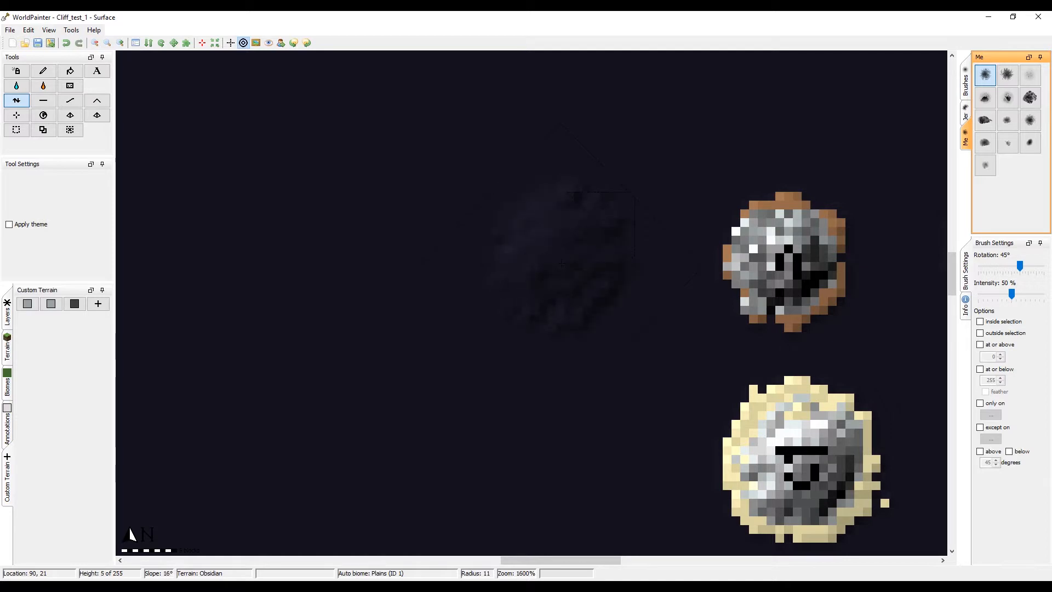
key(ctrl+z)
Step: Raise a peaked mound west of the upper row by stacking height stamps of different brush radii on one spot
click(560, 266)
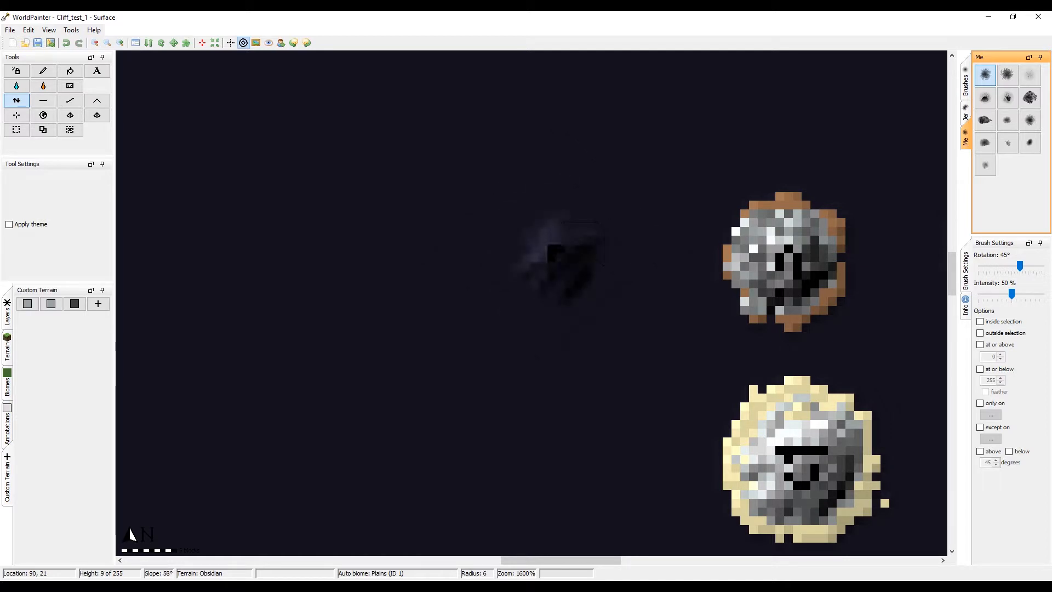
scroll(560, 266, down, 3)
click(559, 266)
scroll(560, 266, down, 3)
click(560, 266)
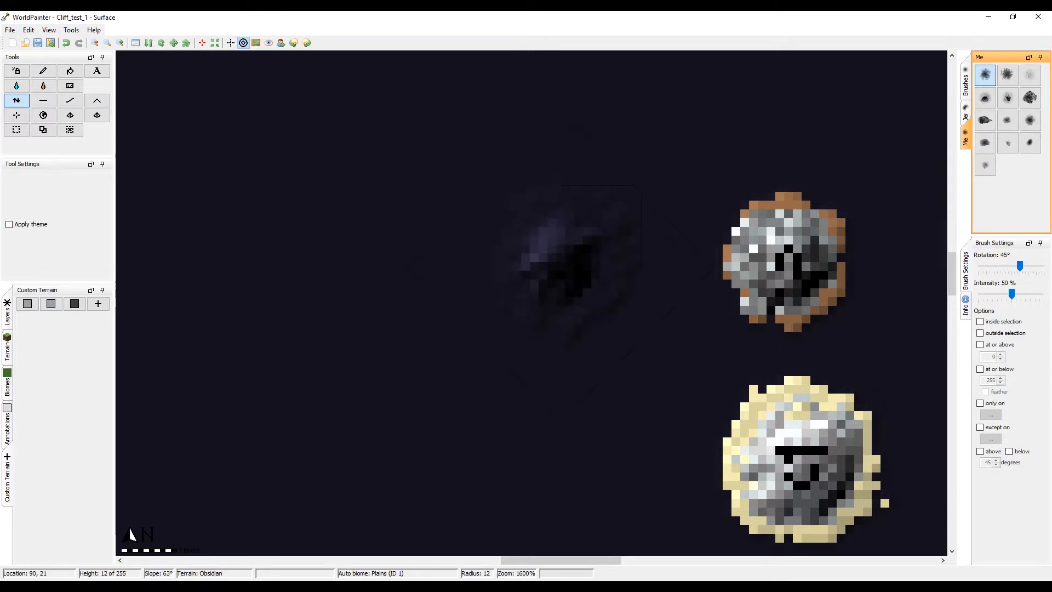
scroll(560, 265, up, 2)
click(560, 265)
middle_drag(543, 249, 519, 235)
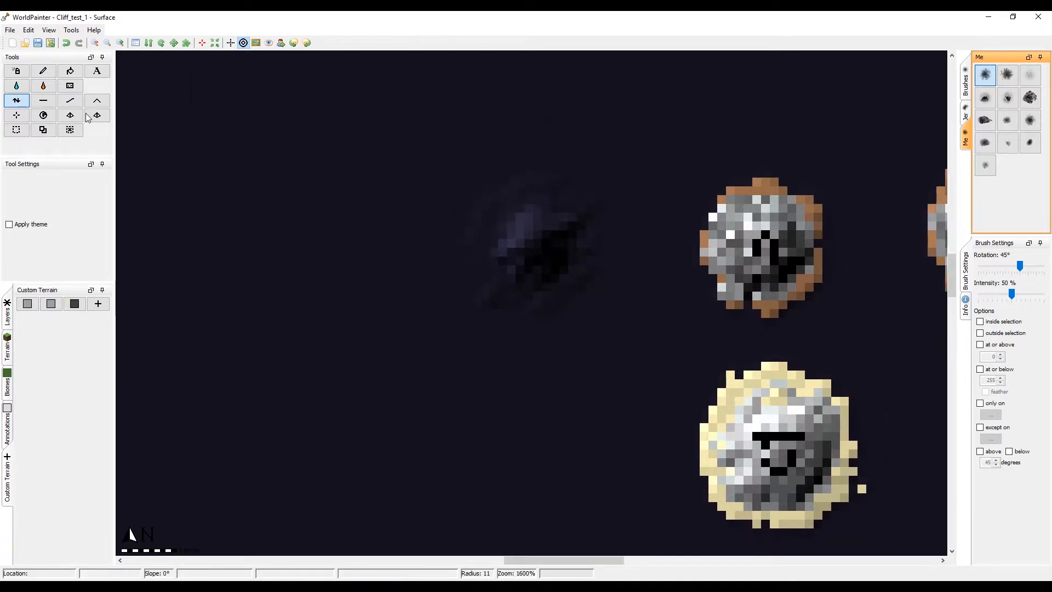
Step: Set the first custom brush to a 120° rotation and a radius of 9
click(43, 70)
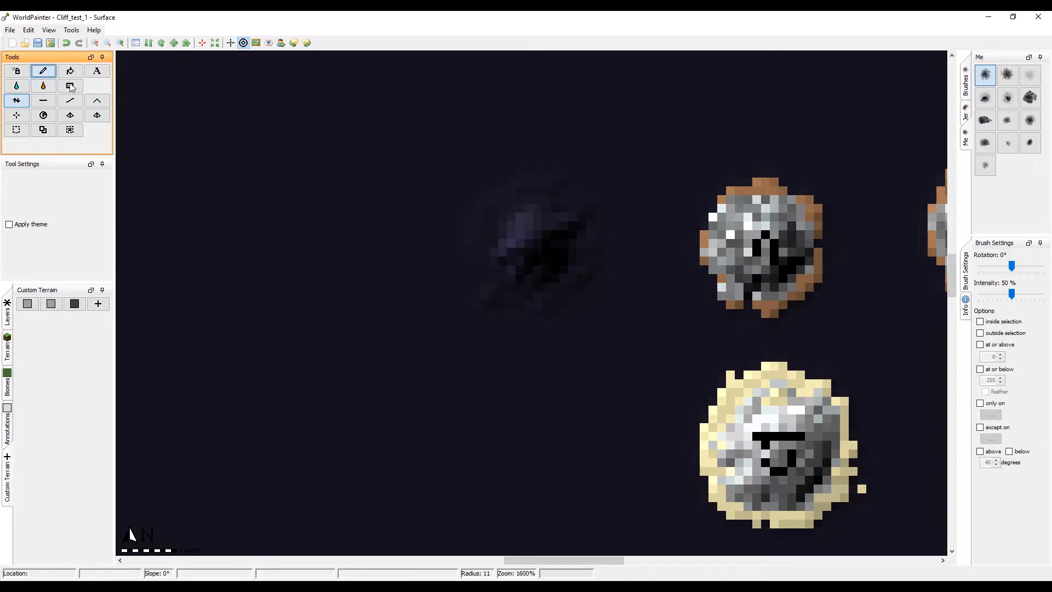
click(43, 101)
middle_drag(511, 470, 525, 355)
scroll(526, 355, up, 4)
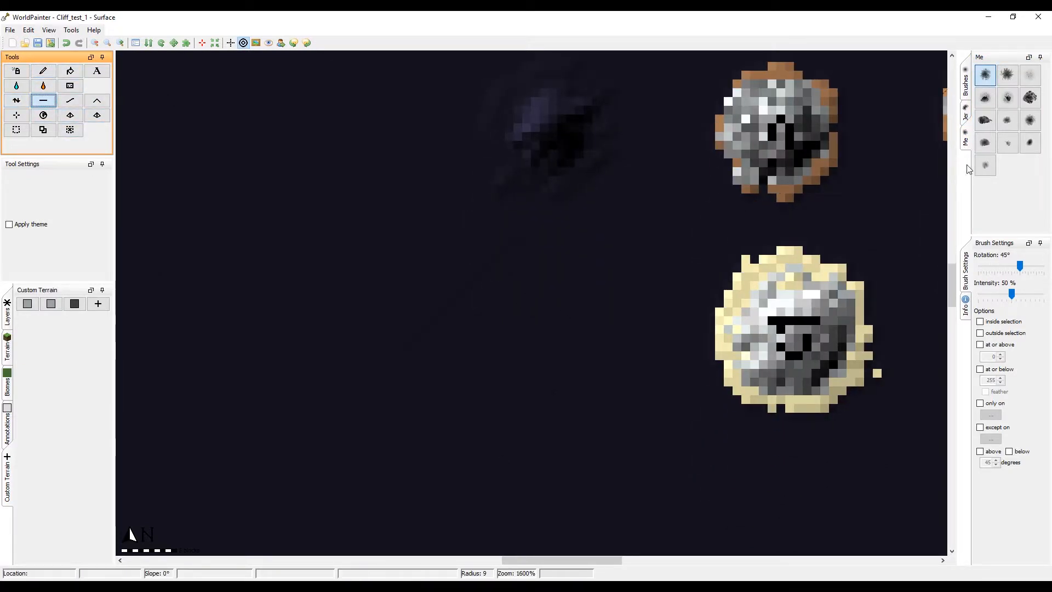
click(1010, 79)
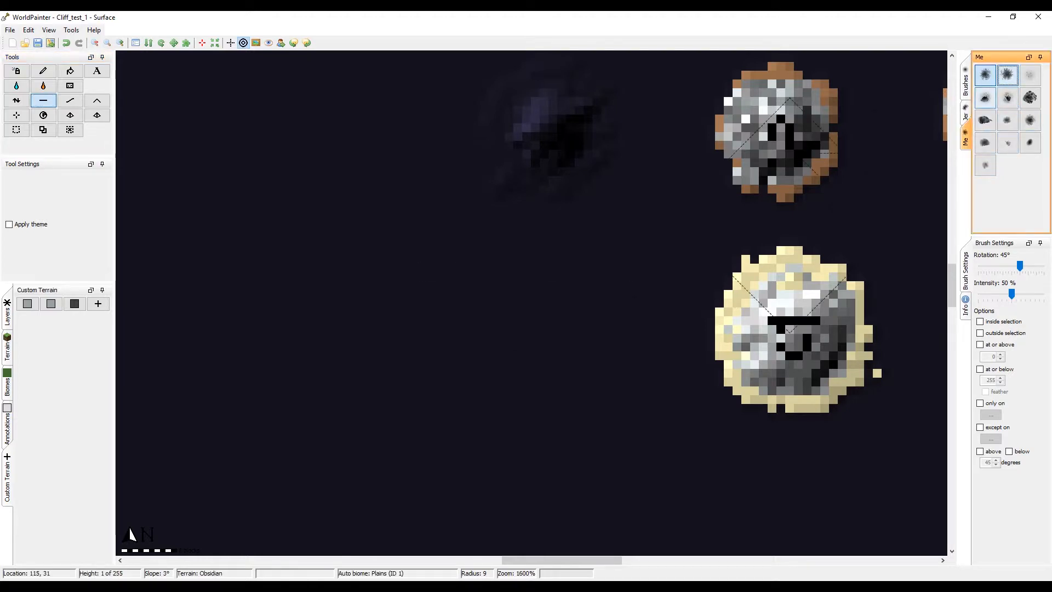
alt+scroll(554, 344, down, 5)
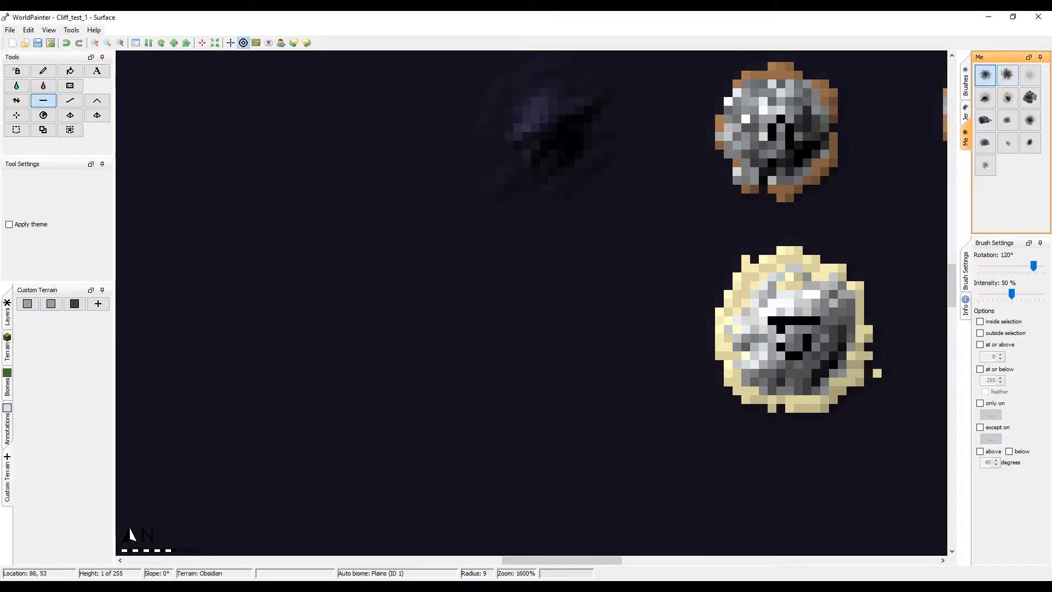
Step: Raise a second mound south of the new one with overlapping Height tool stamps of slightly varying radius
click(17, 100)
click(567, 324)
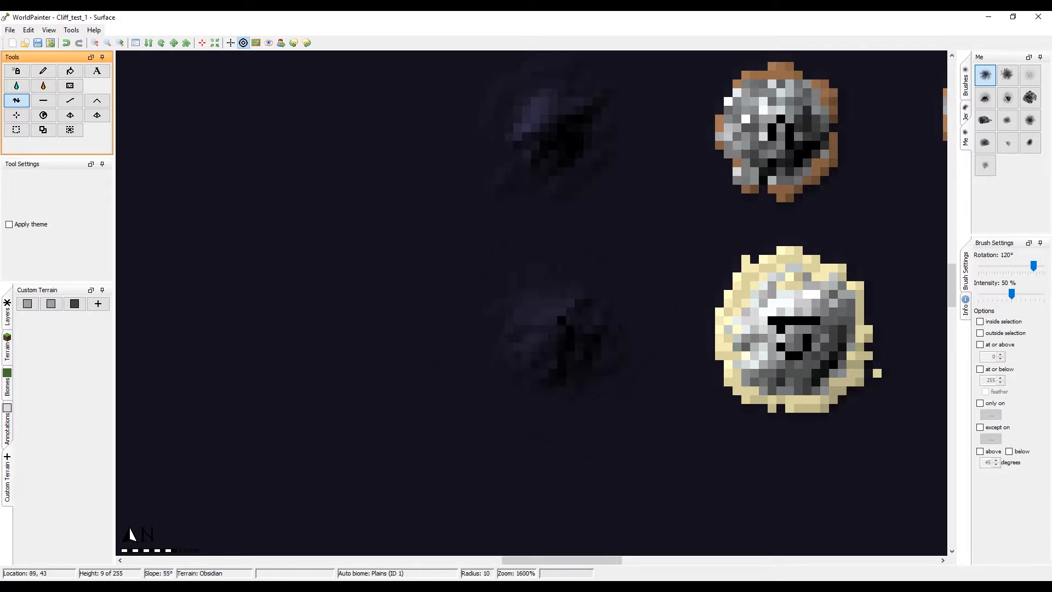
click(548, 333)
scroll(726, 156, down, 1)
scroll(566, 284, down, 1)
scroll(533, 348, up, 1)
click(542, 339)
scroll(545, 346, up, 1)
click(545, 346)
middle_drag(660, 241, 551, 354)
mouse_move(446, 293)
middle_down()
mouse_move(660, 300)
mouse_move(559, 253)
middle_up()
Step: Choose the Pencil tool and select Netherrack as the terrain to paint
click(43, 71)
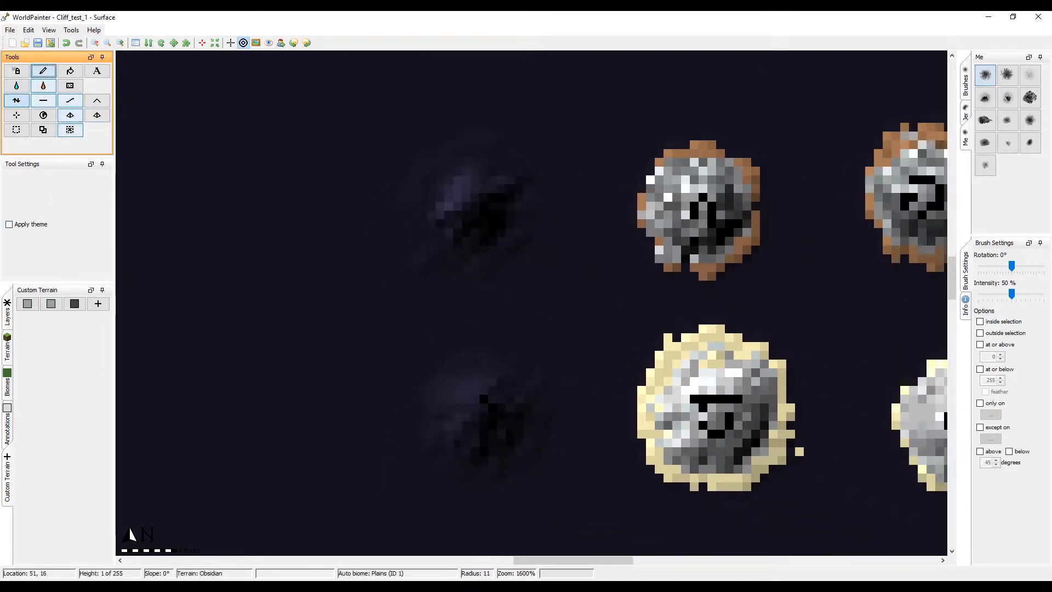
middle_drag(219, 230, 269, 173)
click(8, 353)
click(7, 368)
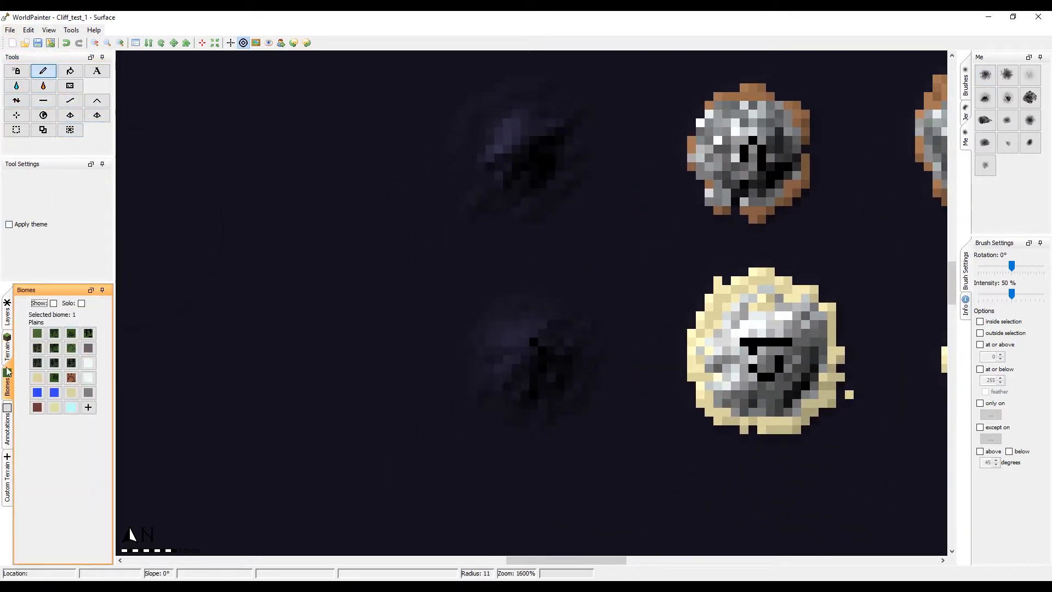
click(8, 318)
click(7, 350)
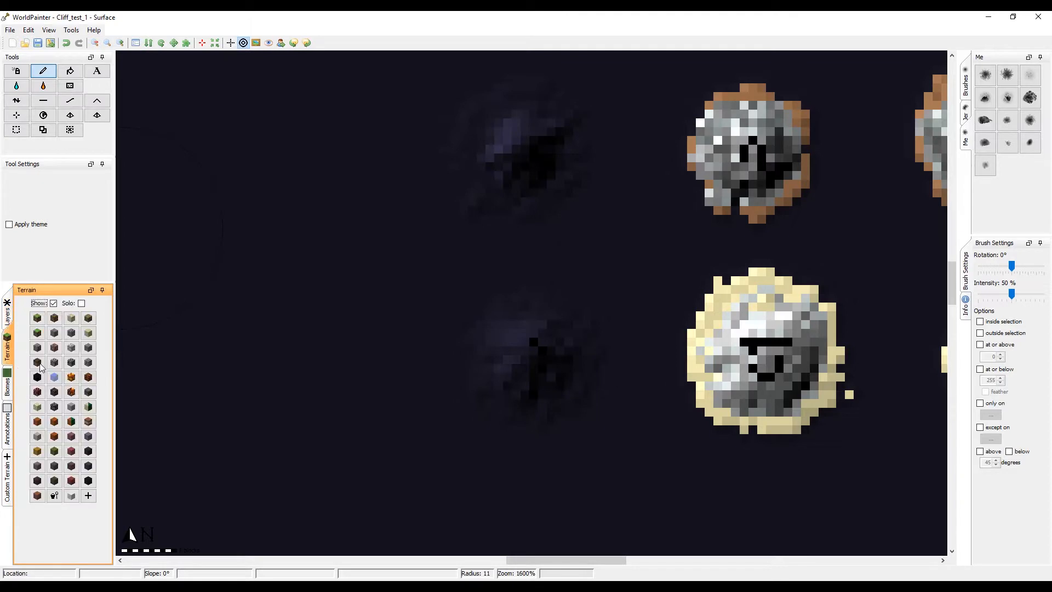
click(54, 336)
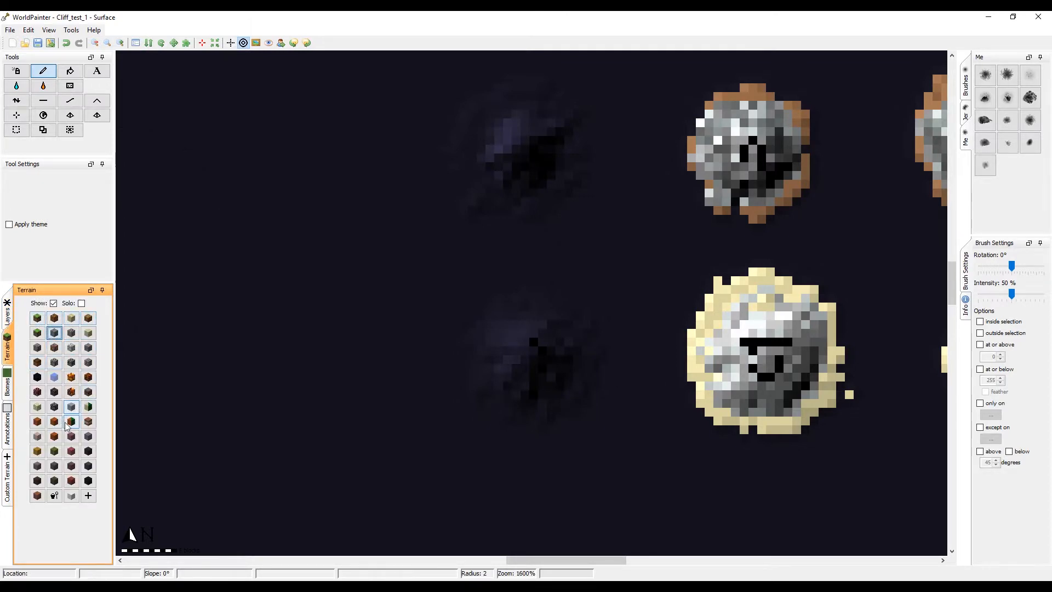
click(42, 392)
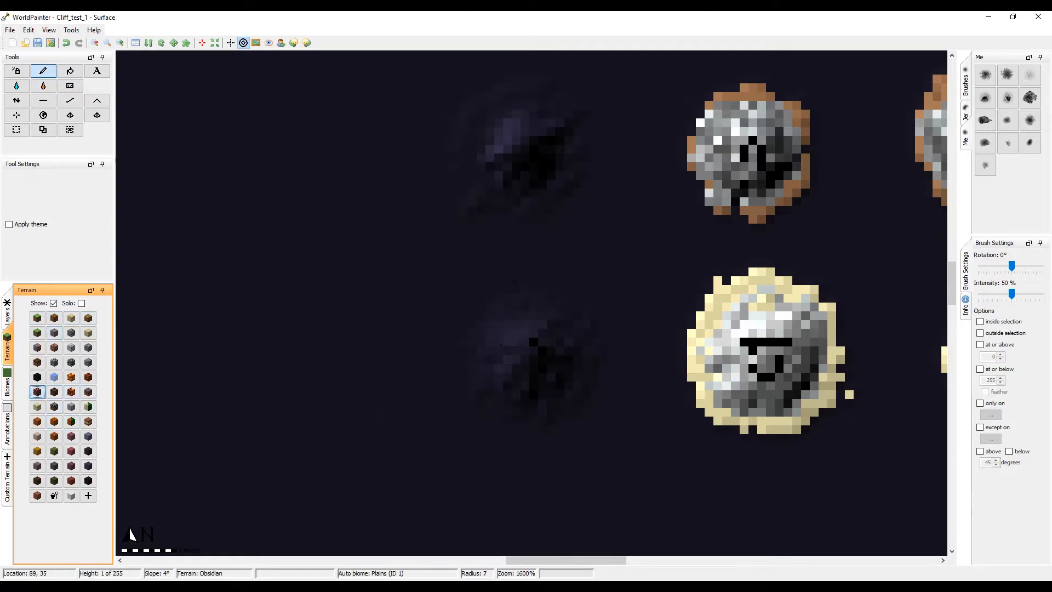
Step: Limit the brush to height 2 and above at 15 % intensity, and paint both new mounds with Netherrack
middle_drag(559, 307, 474, 384)
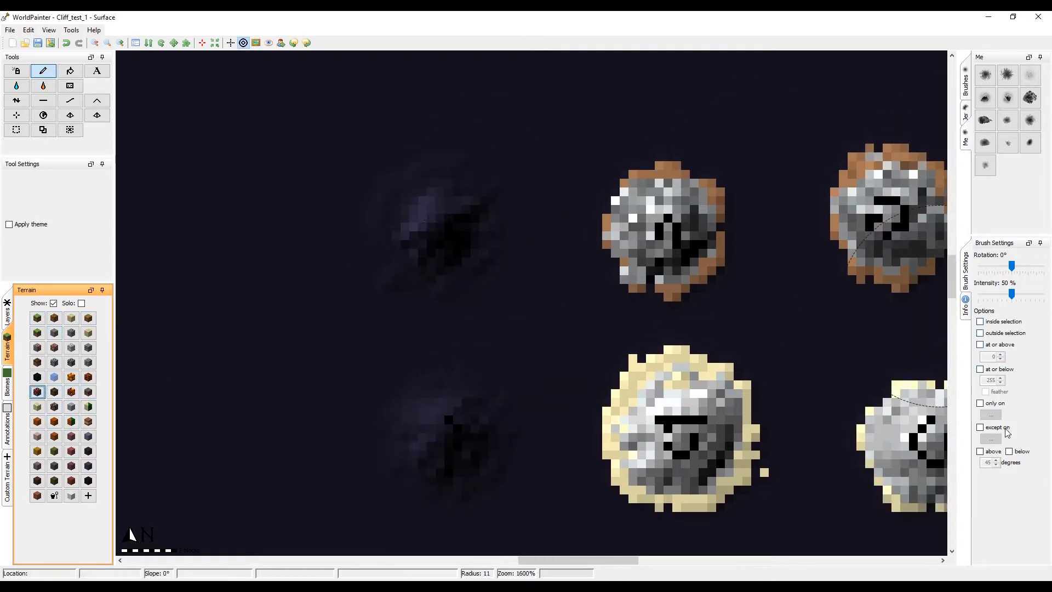
click(998, 346)
mouse_move(291, 292)
middle_down()
mouse_move(384, 240)
mouse_move(301, 304)
middle_up()
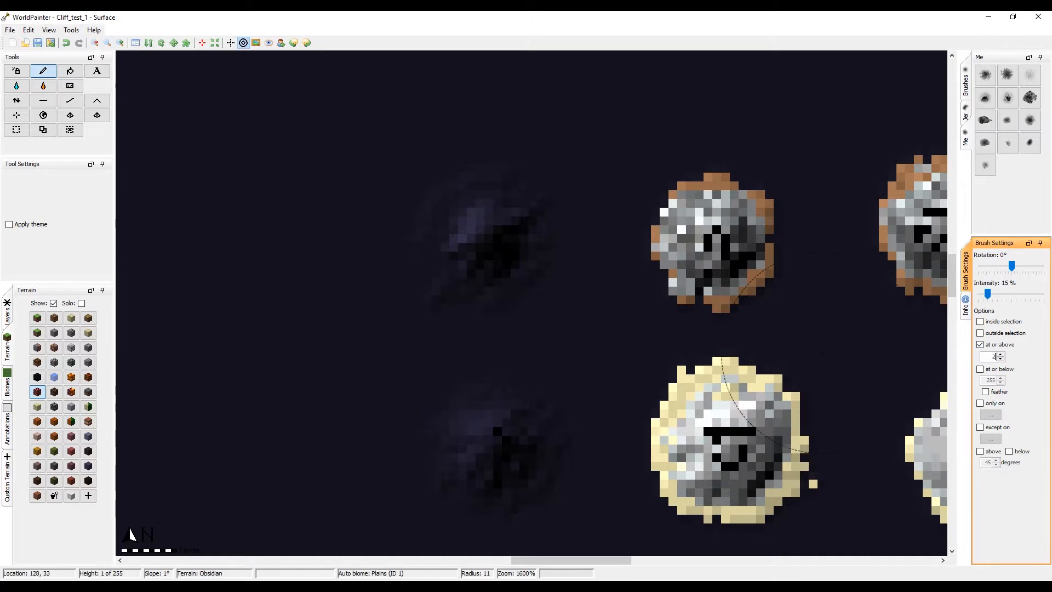
click(487, 264)
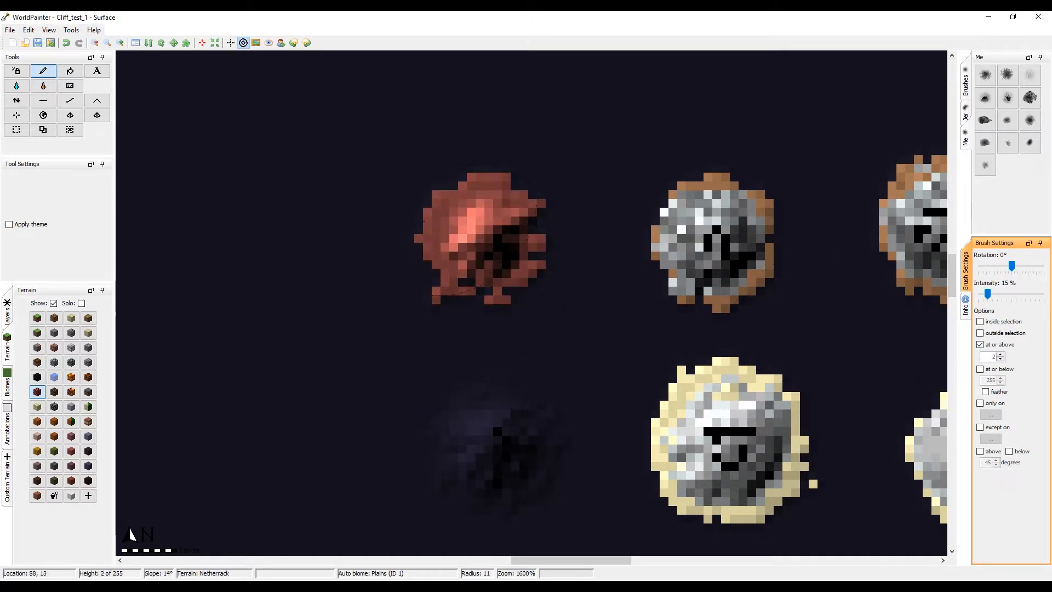
mouse_move(523, 276)
middle_down()
mouse_move(544, 191)
mouse_move(486, 219)
mouse_move(418, 318)
middle_up()
click(517, 364)
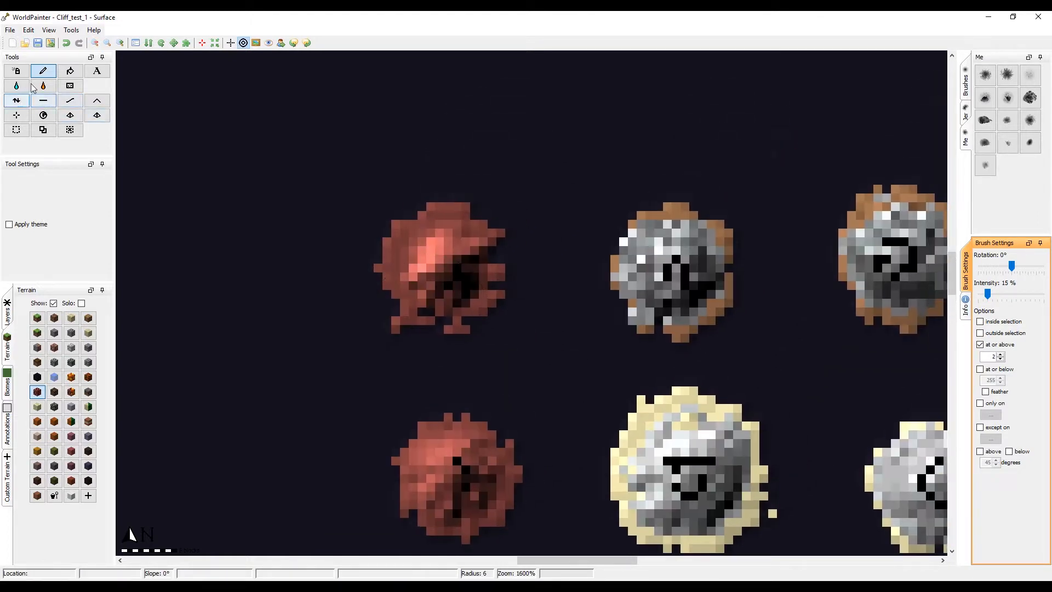
Step: Raise the edge of the northern Netherrack mound with the Height tool and a small soft round brush of radius 2
click(16, 102)
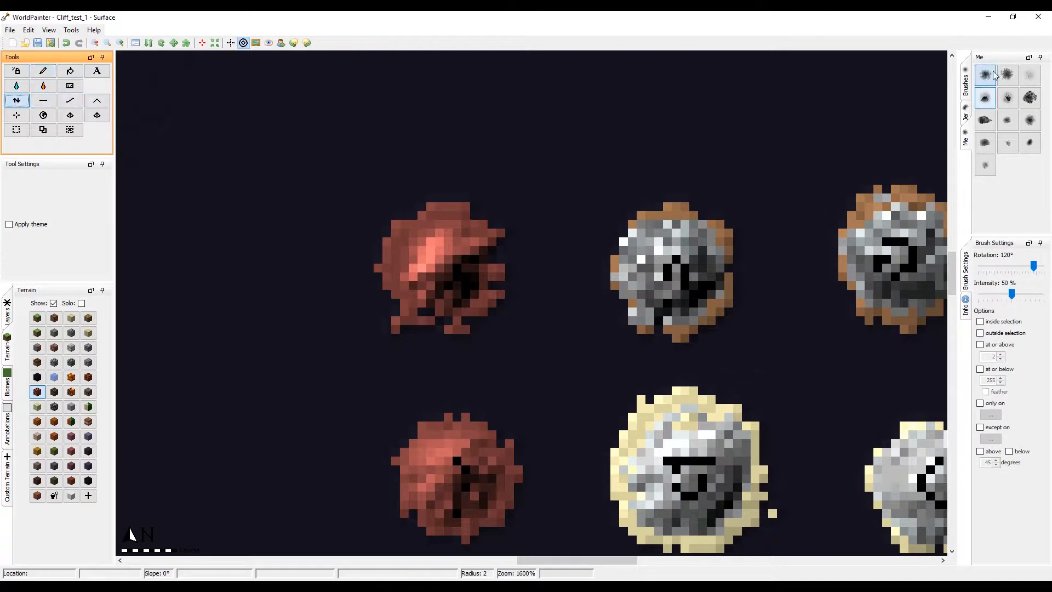
click(966, 84)
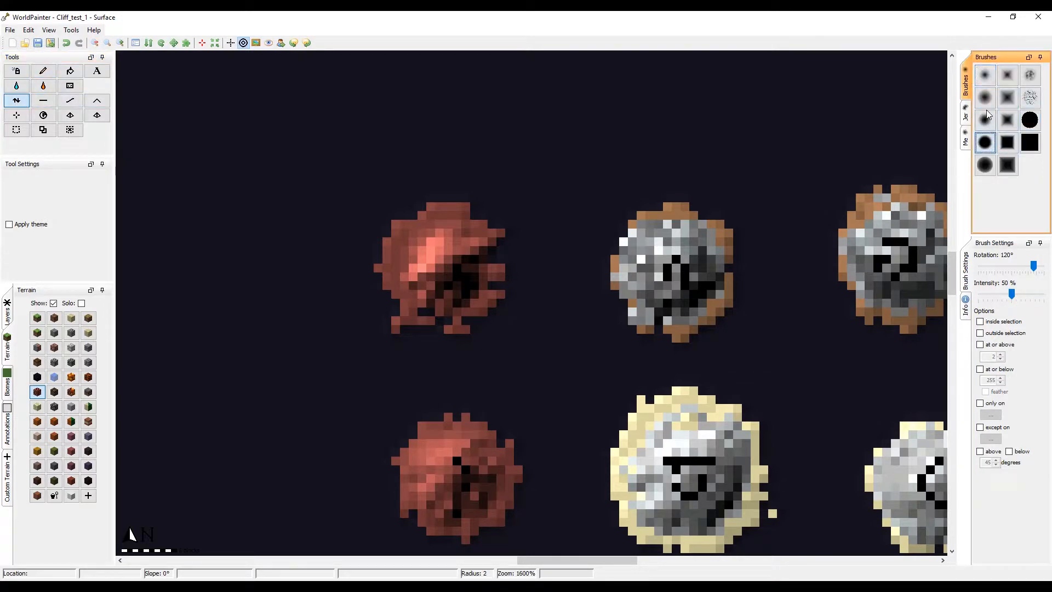
click(985, 77)
scroll(461, 330, up, 2)
scroll(421, 306, down, 1)
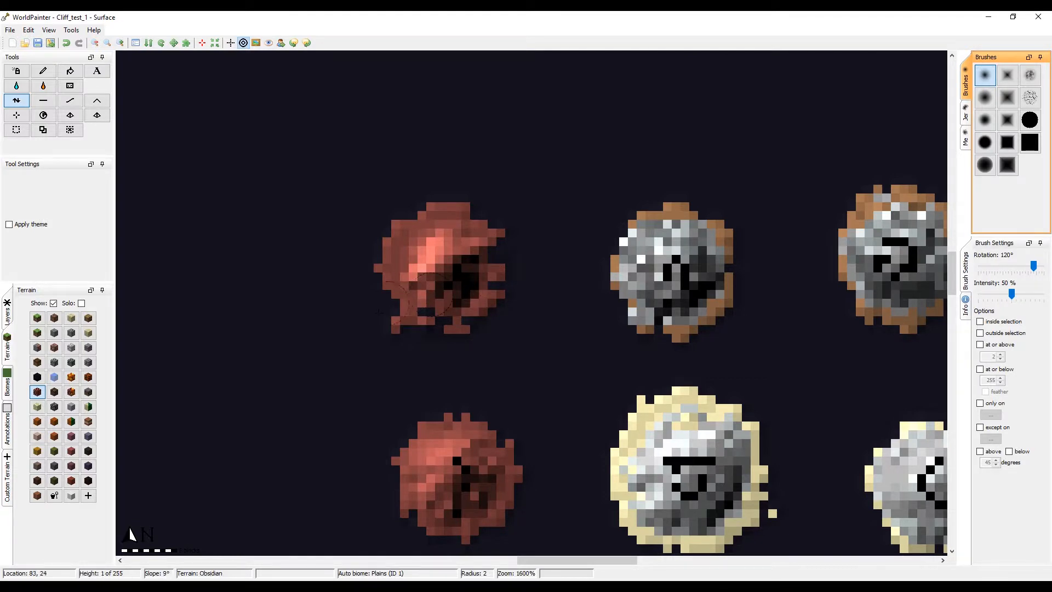
mouse_move(422, 277)
mouse_down()
mouse_move(424, 251)
mouse_move(455, 237)
mouse_up()
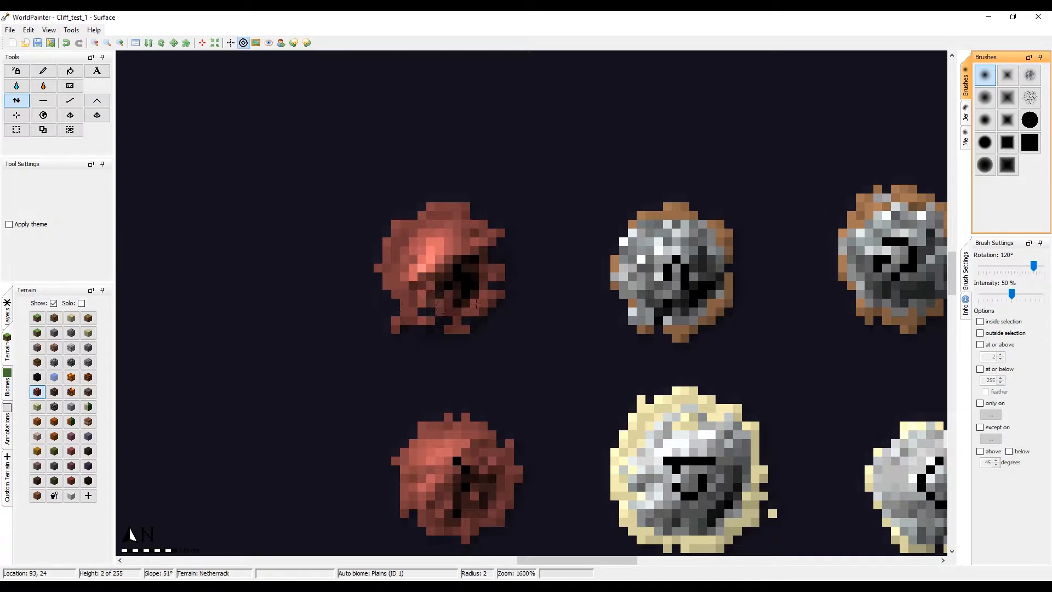
middle_drag(443, 309, 468, 255)
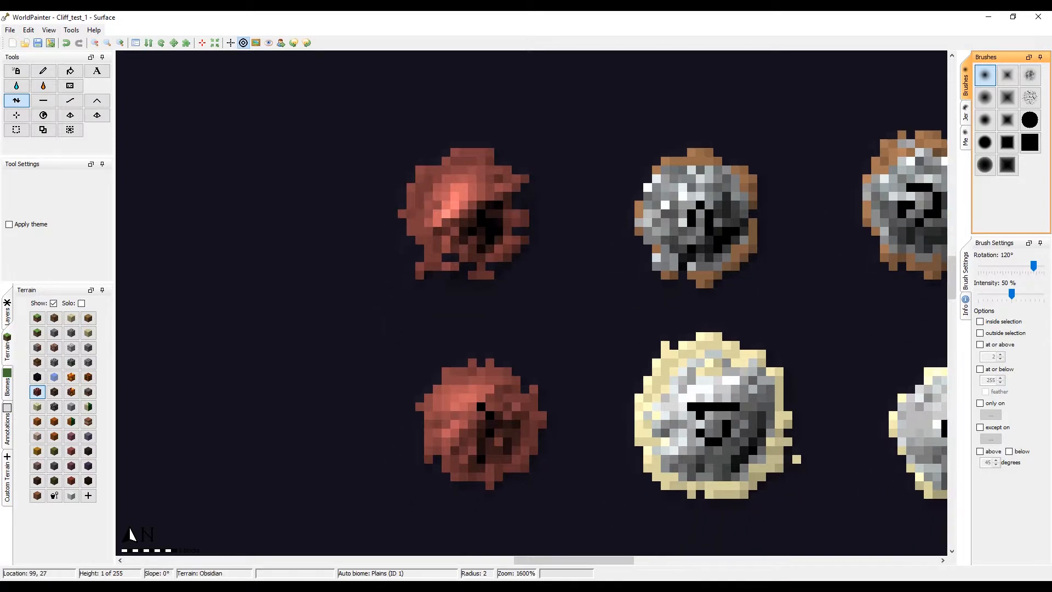
Step: Repaint the northern mound with Netherrack using the Pencil tool at a brush radius of 10
click(45, 73)
scroll(473, 201, down, 8)
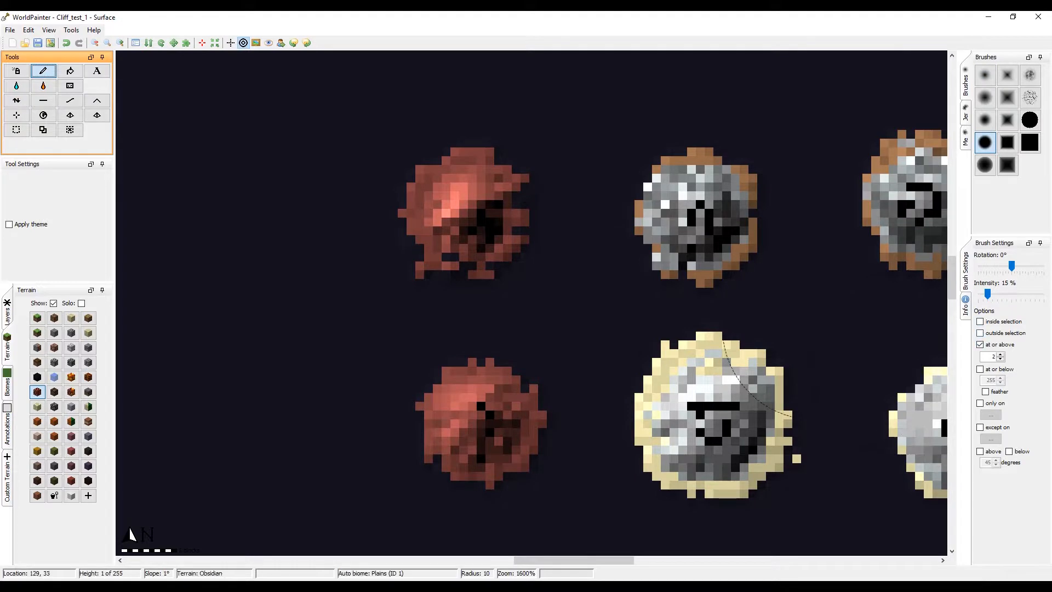
click(473, 202)
drag(473, 201, 491, 241)
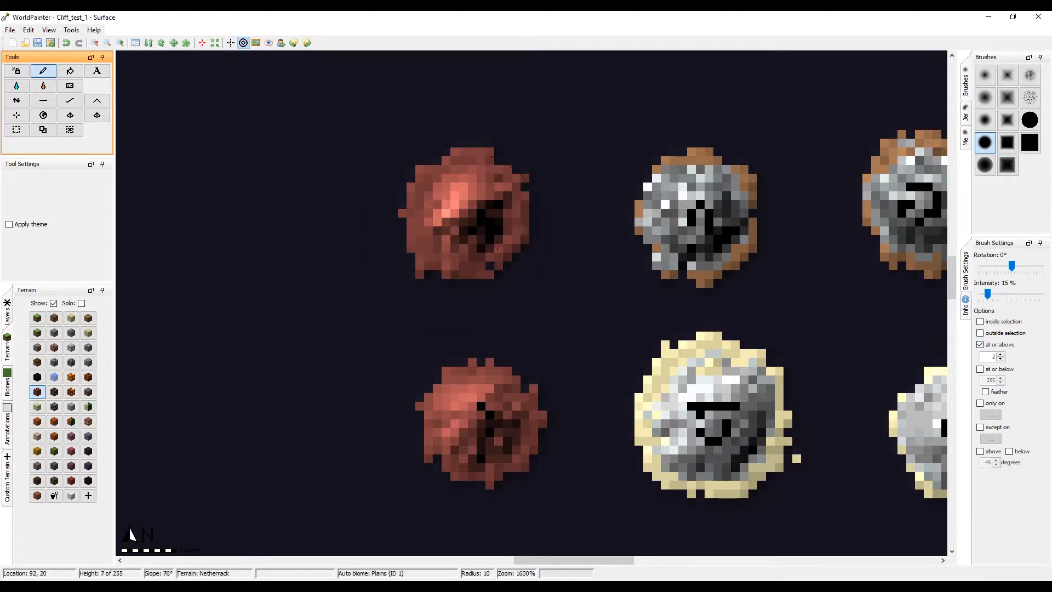
Step: Touch up the northern mound's uneven edges with the Height tool and a smaller brush radius
mouse_move(496, 246)
middle_down()
mouse_move(492, 175)
mouse_move(492, 284)
middle_up()
scroll(493, 175, up, 1)
scroll(487, 183, up, 5)
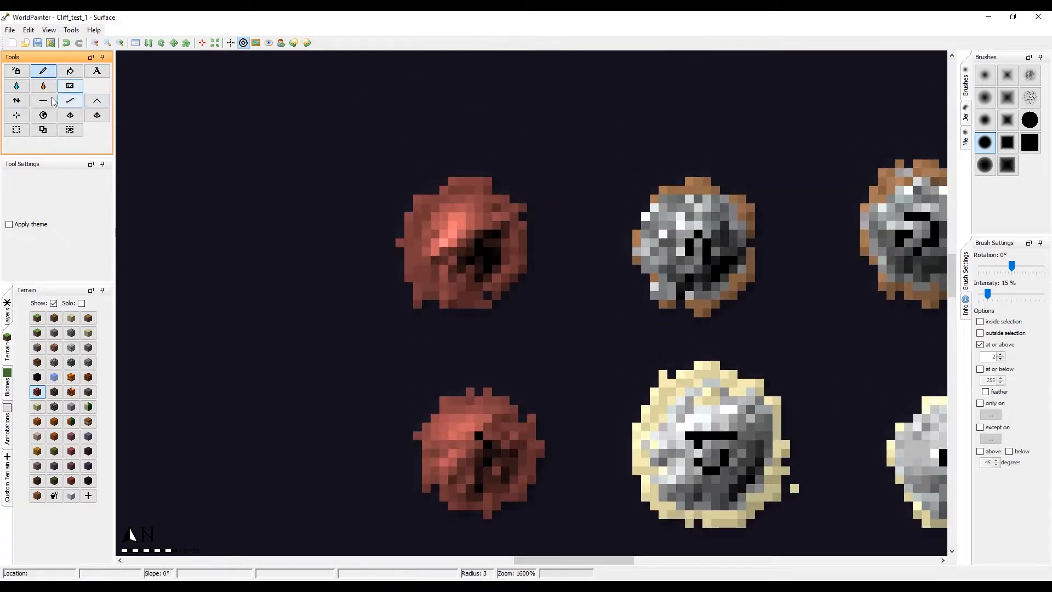
click(17, 100)
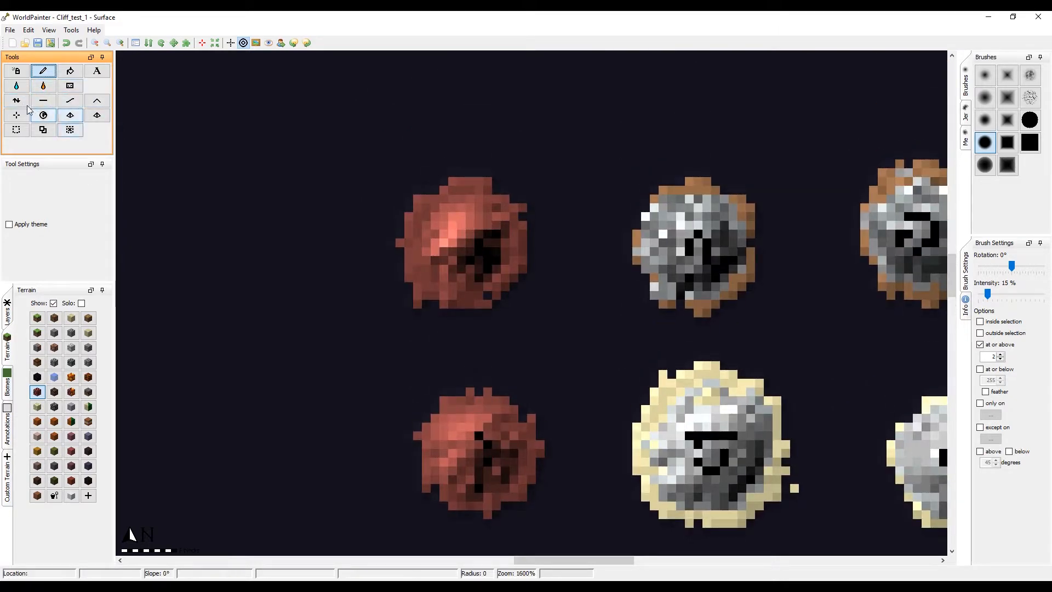
middle_drag(477, 279, 486, 180)
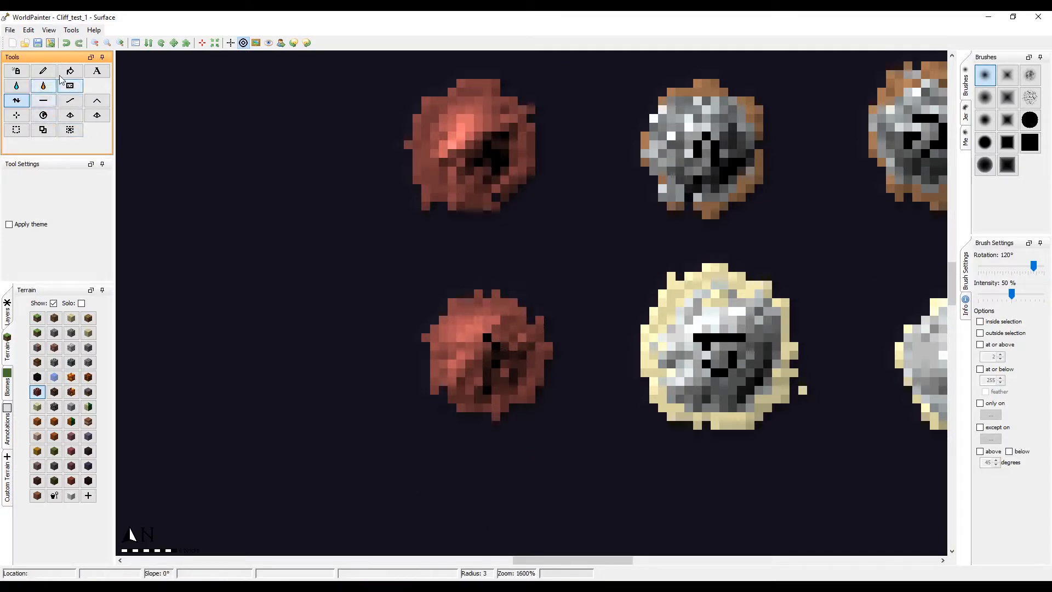
Step: Fill the remaining unpainted edges of the Netherrack mounds with Netherrack using the Pencil tool
click(43, 71)
mouse_move(496, 417)
mouse_down()
mouse_move(472, 378)
mouse_move(501, 331)
mouse_up()
middle_drag(477, 357, 485, 396)
scroll(475, 200, down, 1)
drag(482, 208, 527, 182)
Step: Compare the two Netherrack mounds with the finished grey mounds farther east
middle_drag(429, 248, 445, 439)
mouse_move(501, 385)
middle_down()
mouse_move(502, 210)
mouse_move(388, 177)
mouse_move(440, 185)
middle_up()
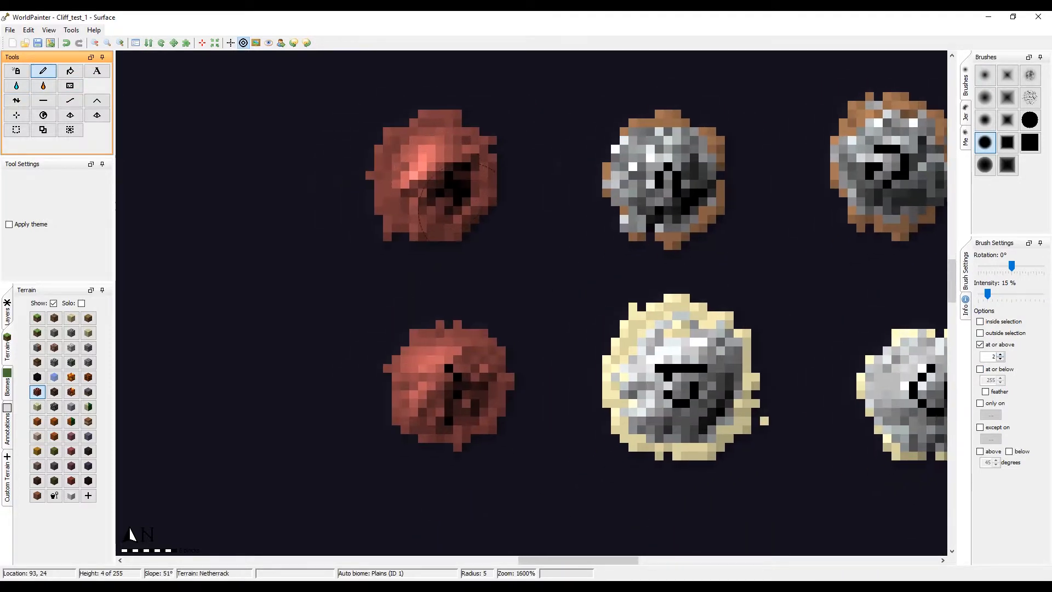
scroll(372, 376, down, 6)
mouse_move(495, 394)
middle_down()
mouse_move(509, 357)
mouse_move(493, 418)
mouse_move(449, 390)
middle_up()
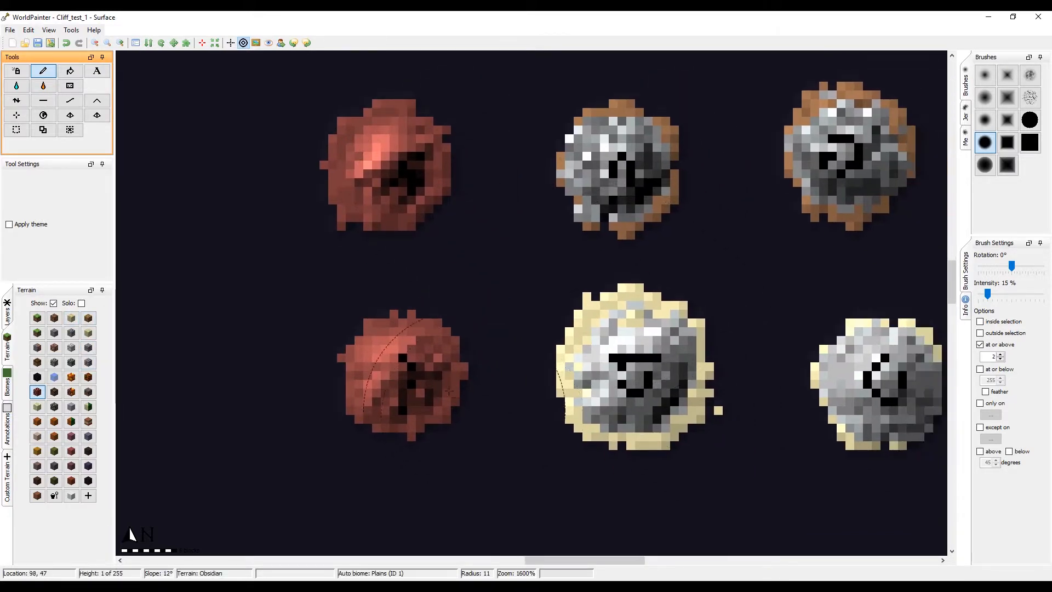
middle_drag(641, 353, 323, 361)
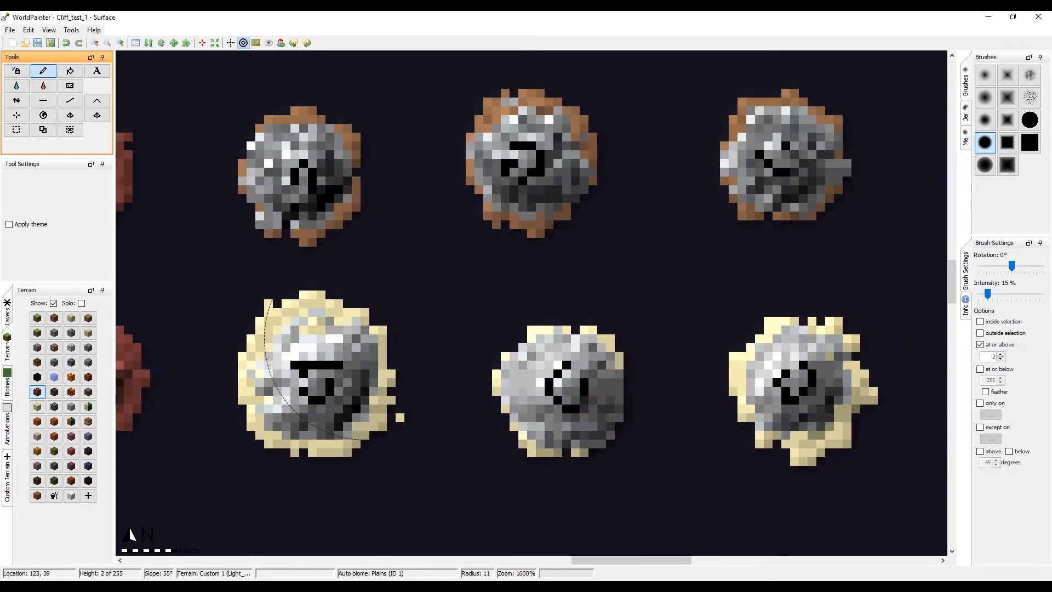
scroll(323, 359, down, 1)
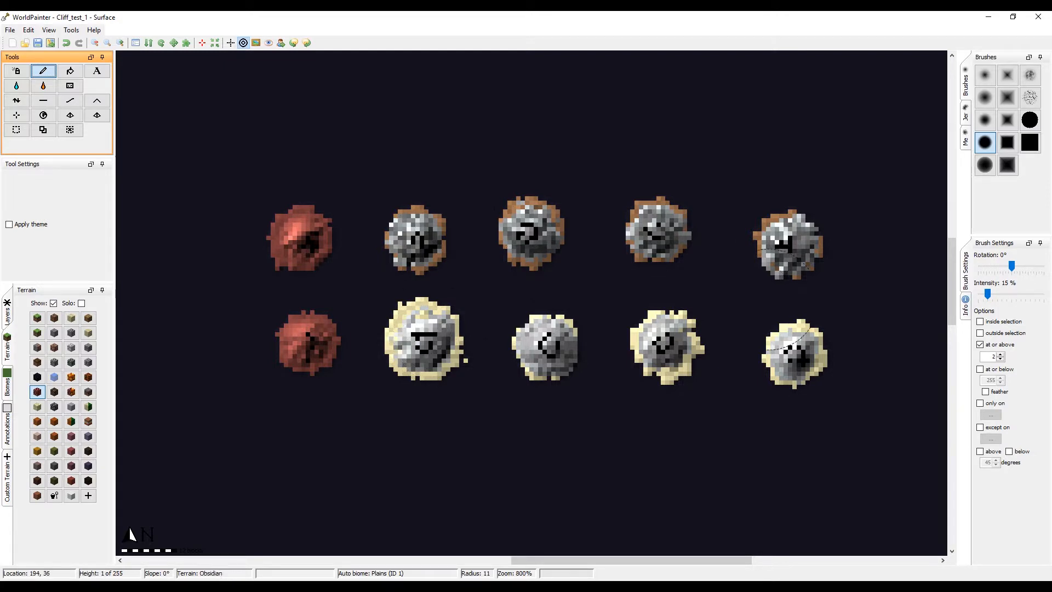
middle_drag(285, 299, 455, 311)
ctrl+scroll(455, 312, up, 1)
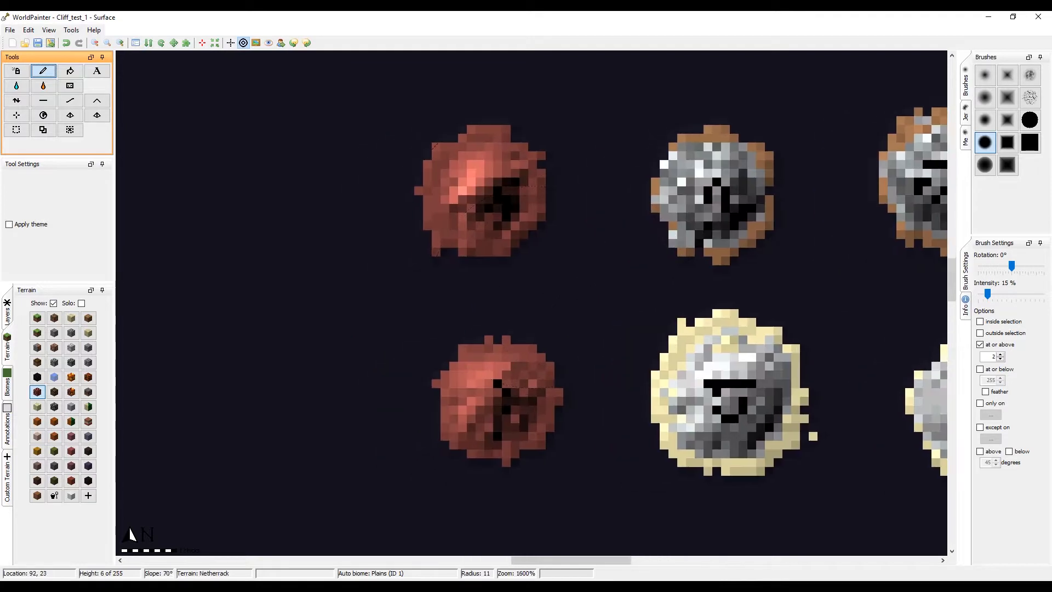
Step: Limit the brush to slopes below 45 degrees and paint the southern Netherrack mound with Sand
click(1019, 452)
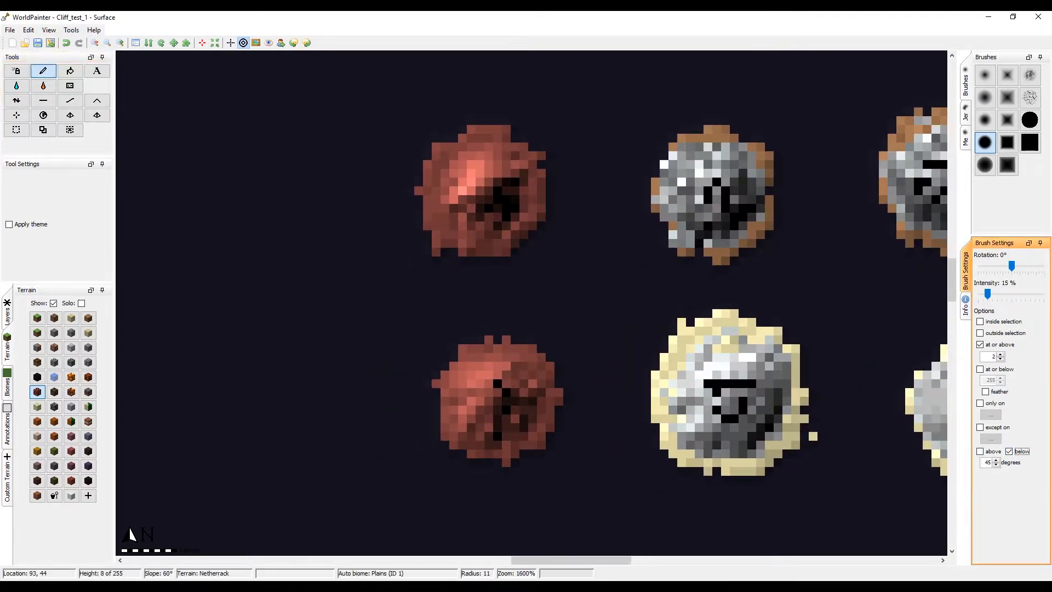
click(71, 318)
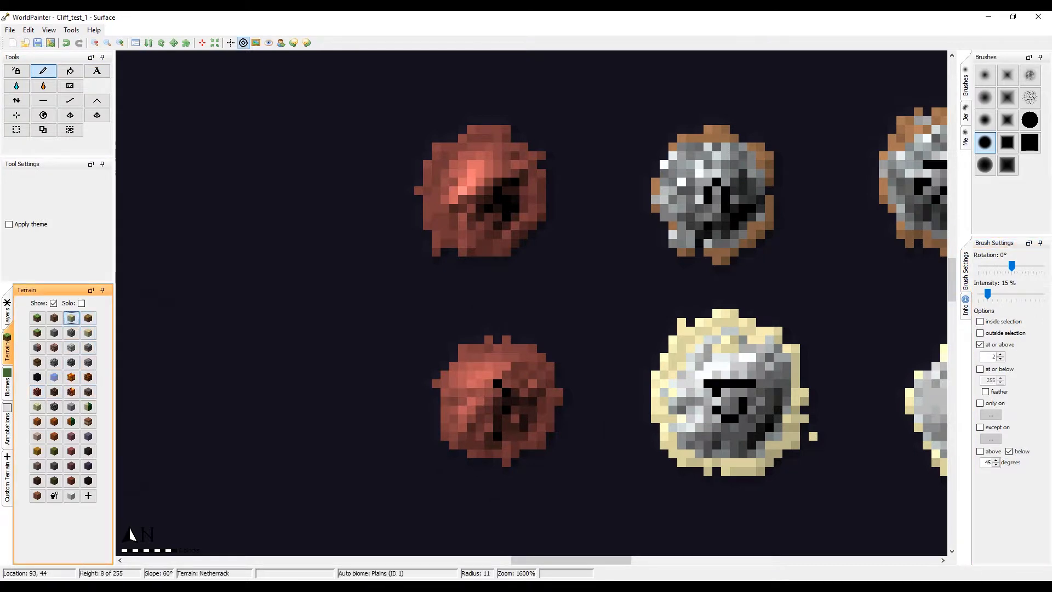
click(980, 344)
mouse_move(495, 393)
mouse_down()
mouse_move(462, 394)
mouse_move(481, 427)
mouse_up()
middle_drag(486, 391, 498, 296)
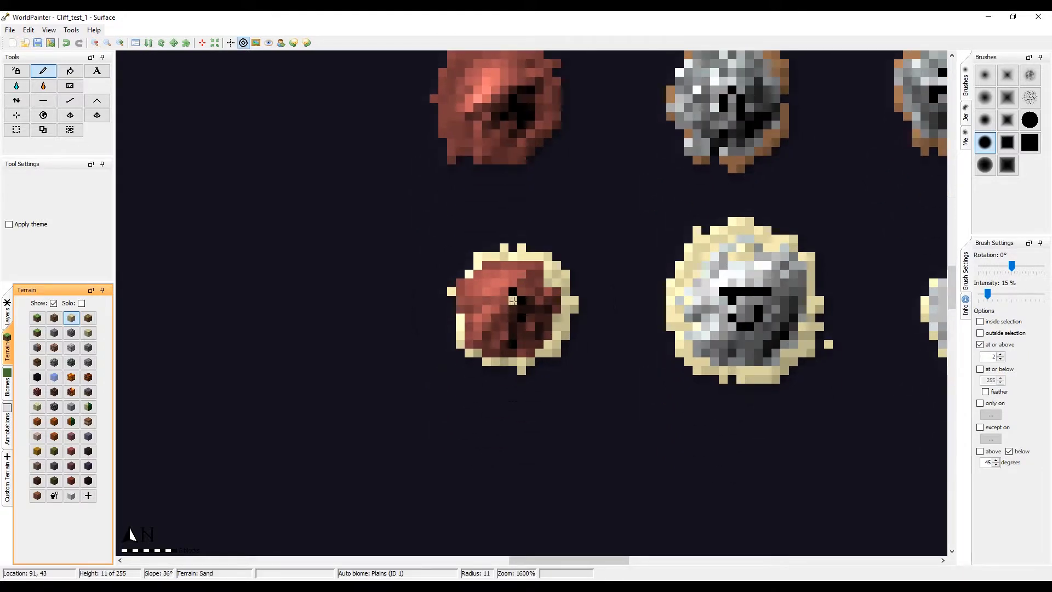
Step: Replace the stray Sand block near the southern mound's peak with Netherrack
scroll(513, 300, down, 3)
mouse_move(489, 305)
middle_down()
mouse_move(442, 368)
mouse_move(465, 342)
middle_up()
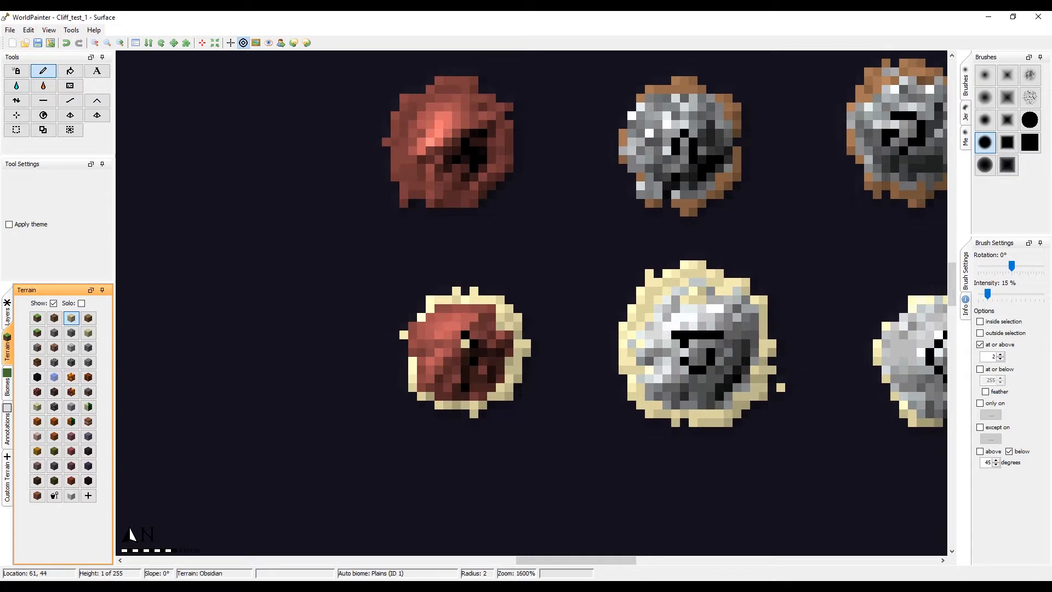
click(36, 392)
middle_drag(465, 344, 469, 362)
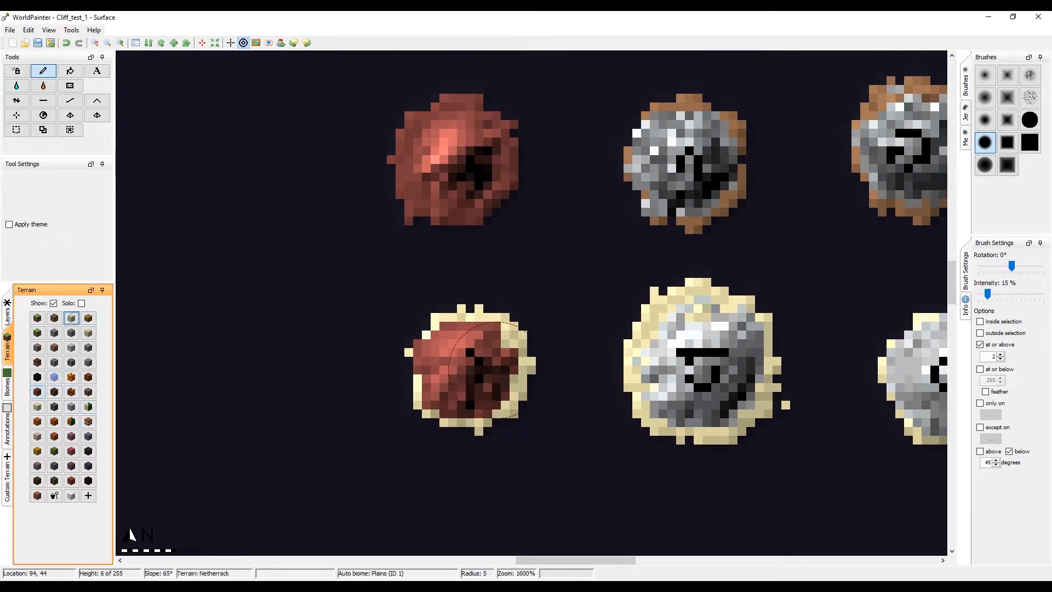
Step: Select the brown dirt terrain and paint the northern Netherrack mound's slopes below 45 degrees with it
scroll(470, 328, up, 3)
middle_drag(453, 220, 455, 249)
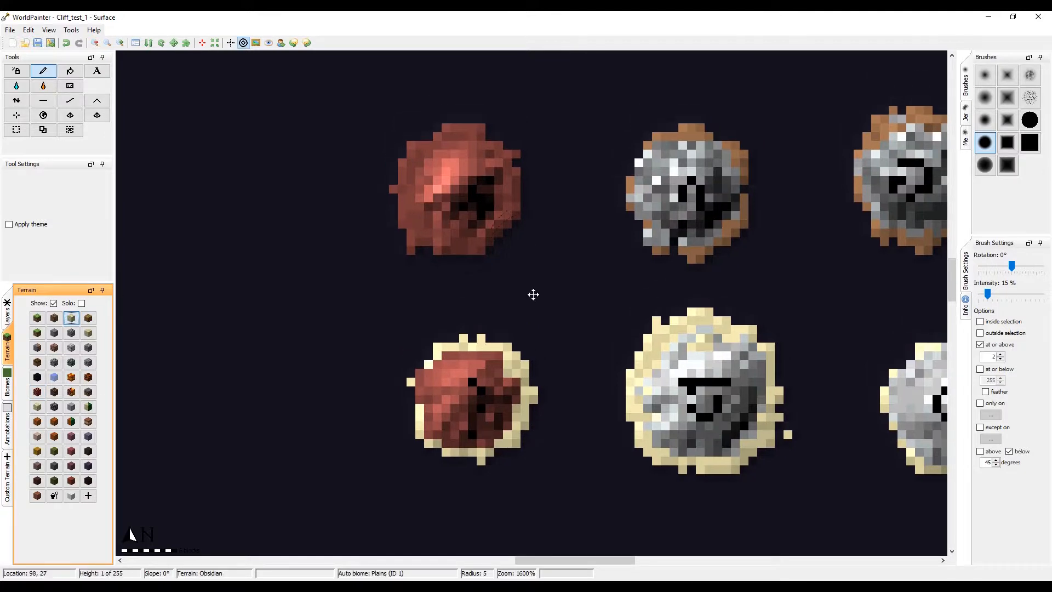
middle_drag(533, 294, 539, 364)
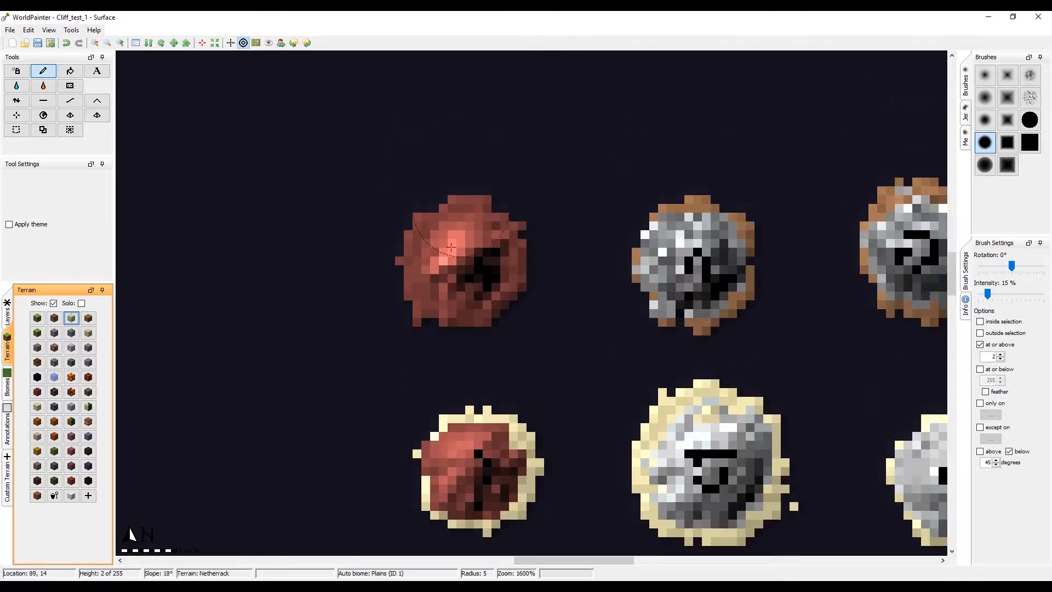
click(55, 318)
scroll(450, 228, up, 4)
click(450, 227)
drag(449, 227, 415, 280)
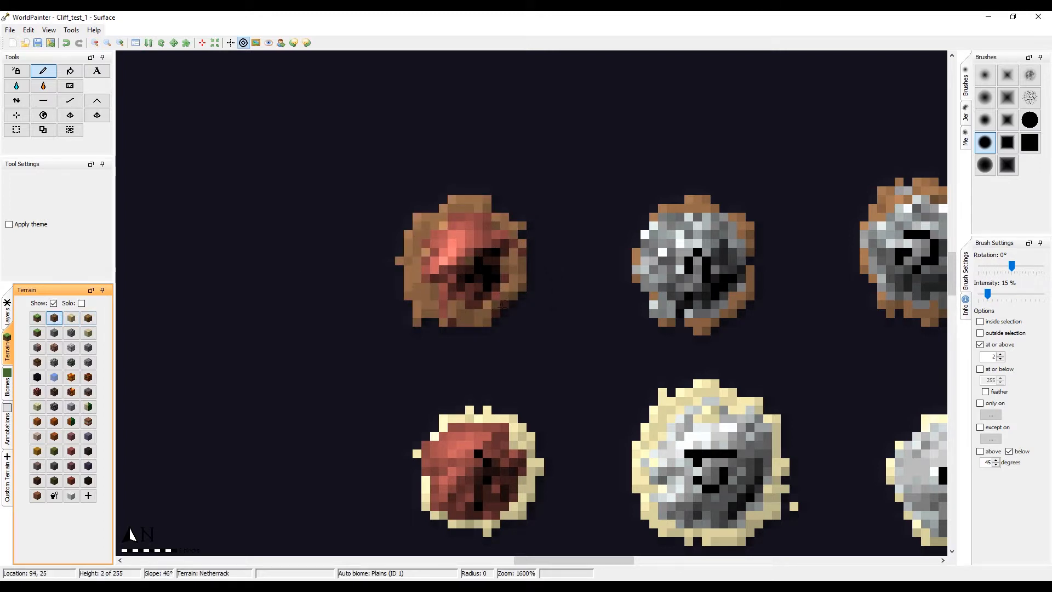
Step: Switch the brush's slope limit from below to above 45 degrees
ctrl+scroll(496, 310, up, 1)
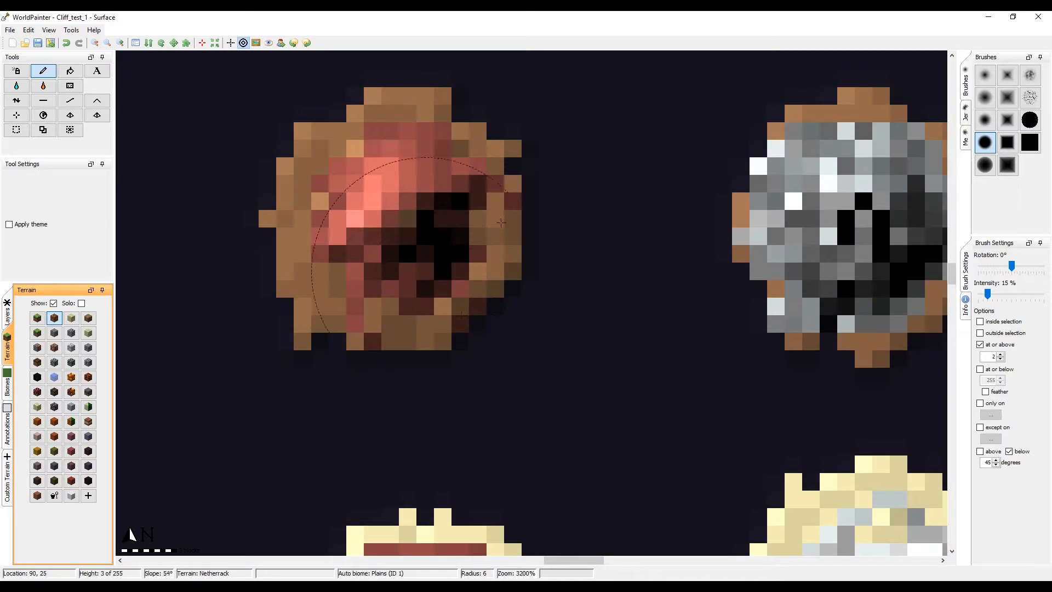
ctrl+scroll(454, 306, down, 1)
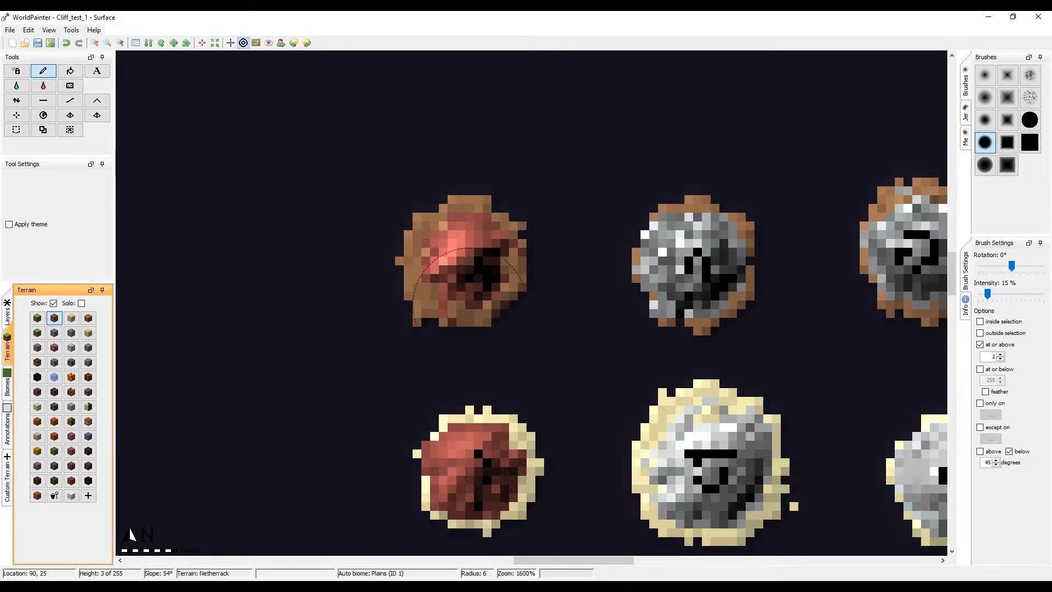
scroll(550, 241, down, 1)
middle_drag(517, 248, 499, 212)
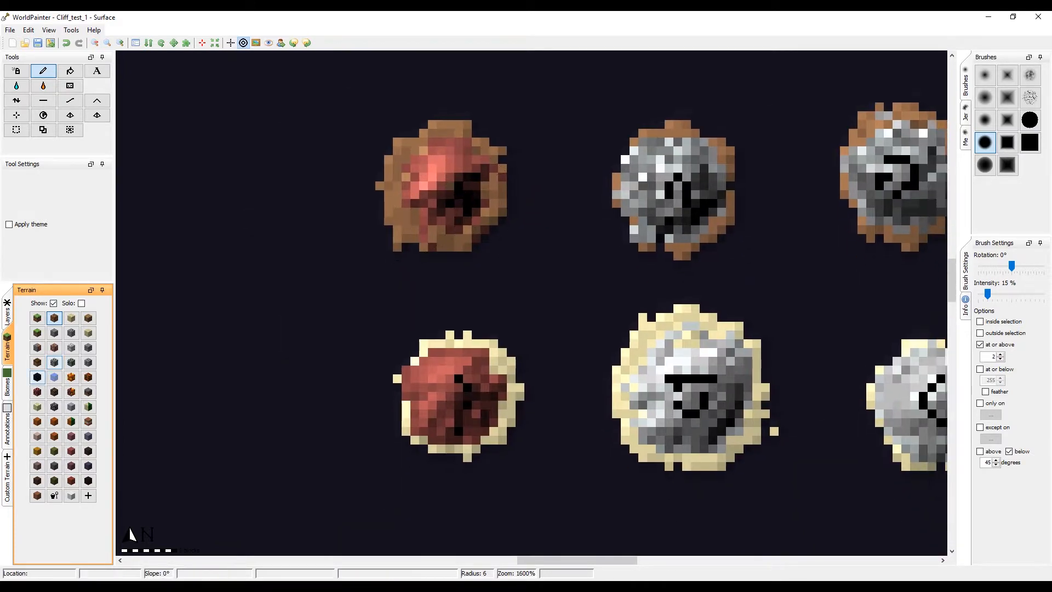
mouse_move(499, 320)
middle_down()
mouse_move(500, 294)
mouse_move(517, 382)
middle_up()
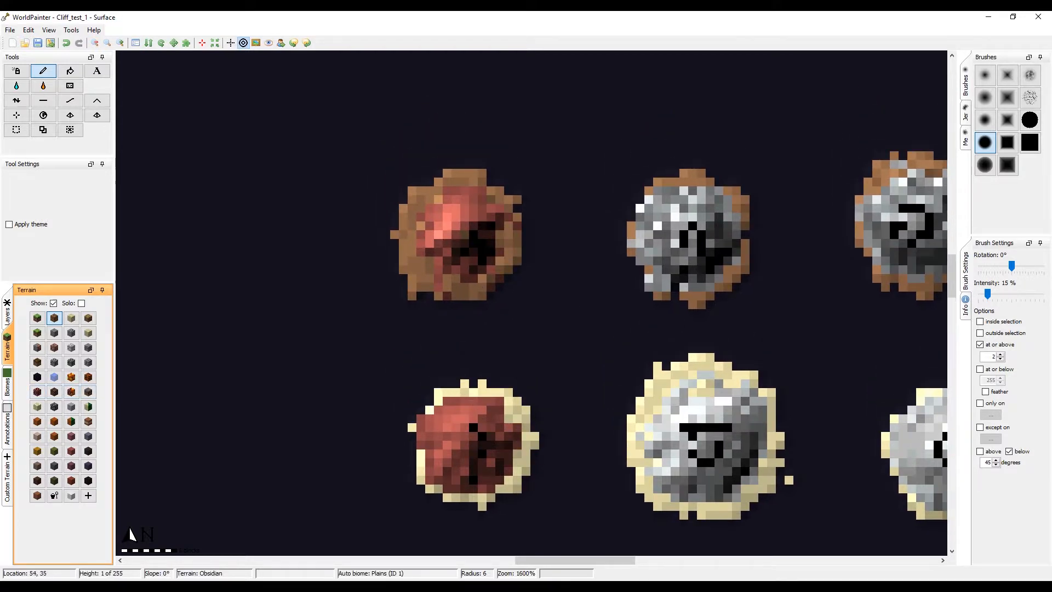
mouse_move(775, 388)
middle_down()
mouse_move(573, 356)
mouse_move(582, 326)
middle_up()
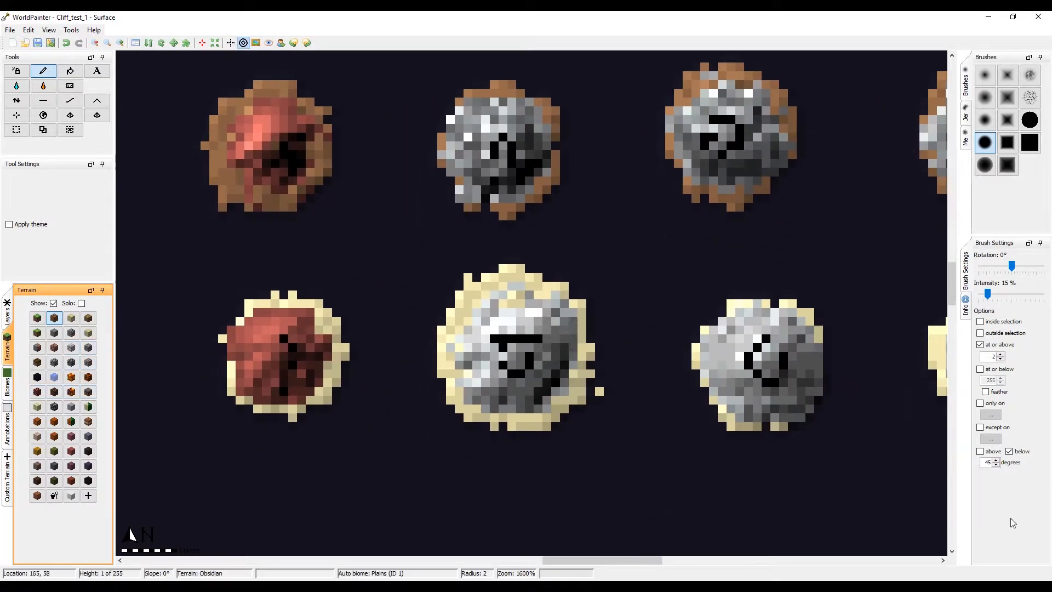
click(1008, 453)
click(980, 452)
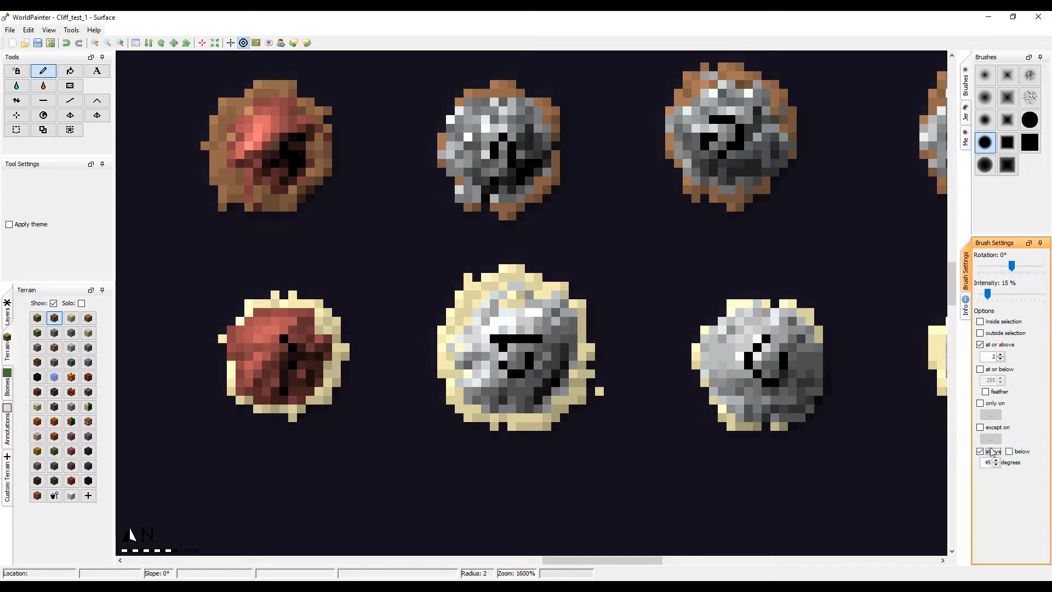
Step: Examine the steep faces and gentle rims of the Netherrack mounds beside the grey ones
middle_drag(573, 374, 569, 366)
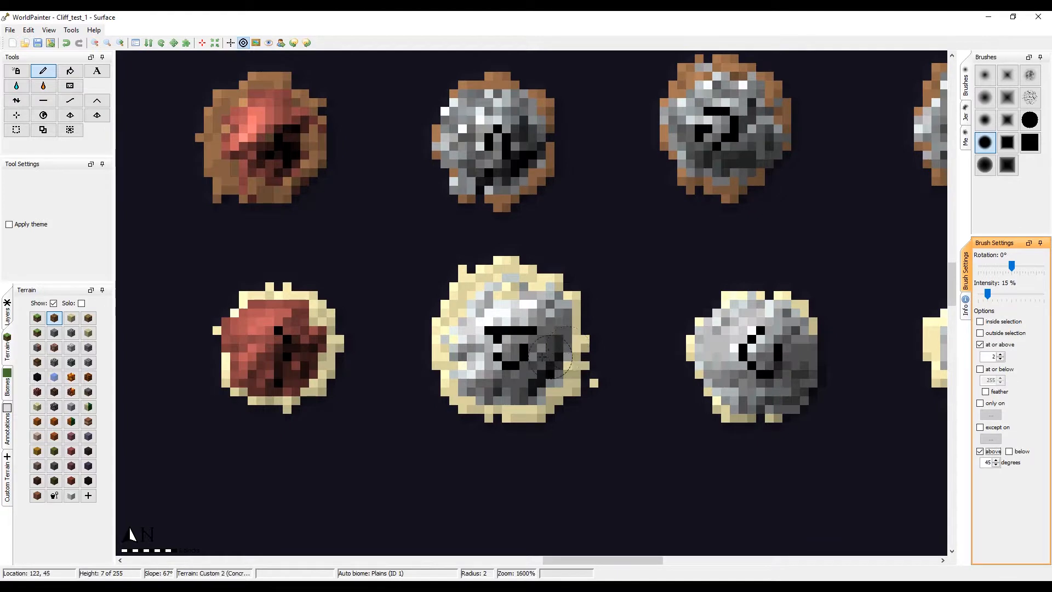
middle_drag(392, 375, 513, 407)
mouse_move(287, 318)
middle_down()
mouse_move(338, 396)
mouse_move(377, 368)
middle_up()
scroll(491, 246, down, 8)
middle_drag(491, 245, 429, 313)
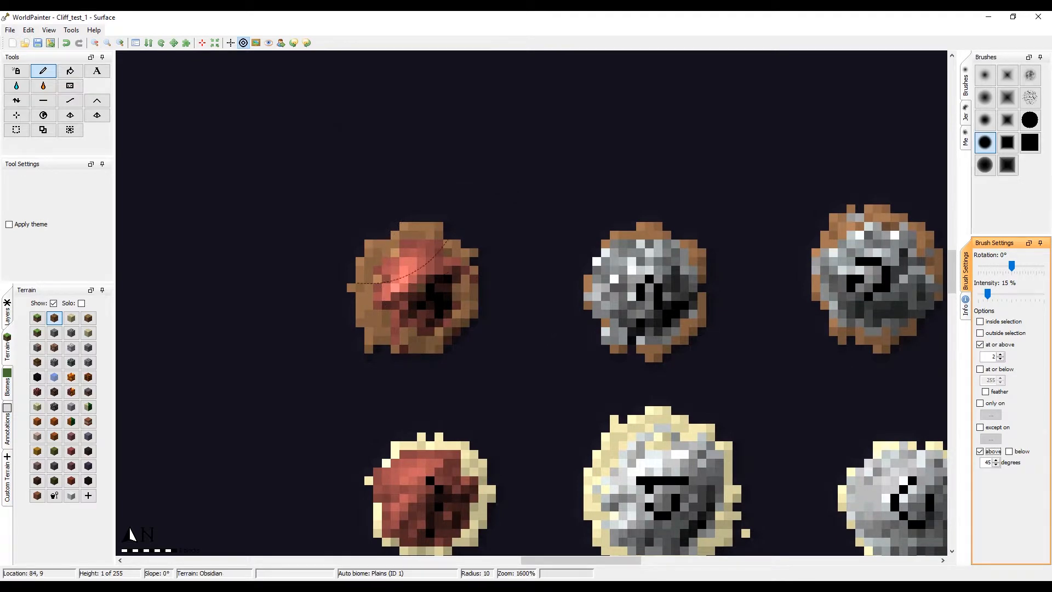
middle_drag(538, 191, 525, 129)
middle_drag(600, 199, 580, 261)
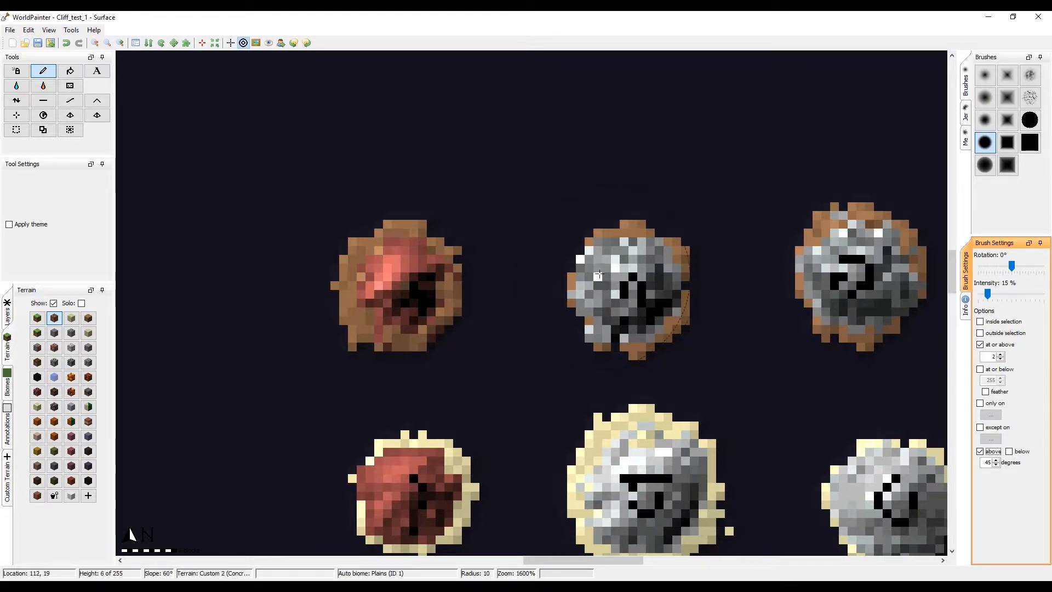
Step: Look through the custom terrains and the layer list, and return to the standard terrains
click(7, 480)
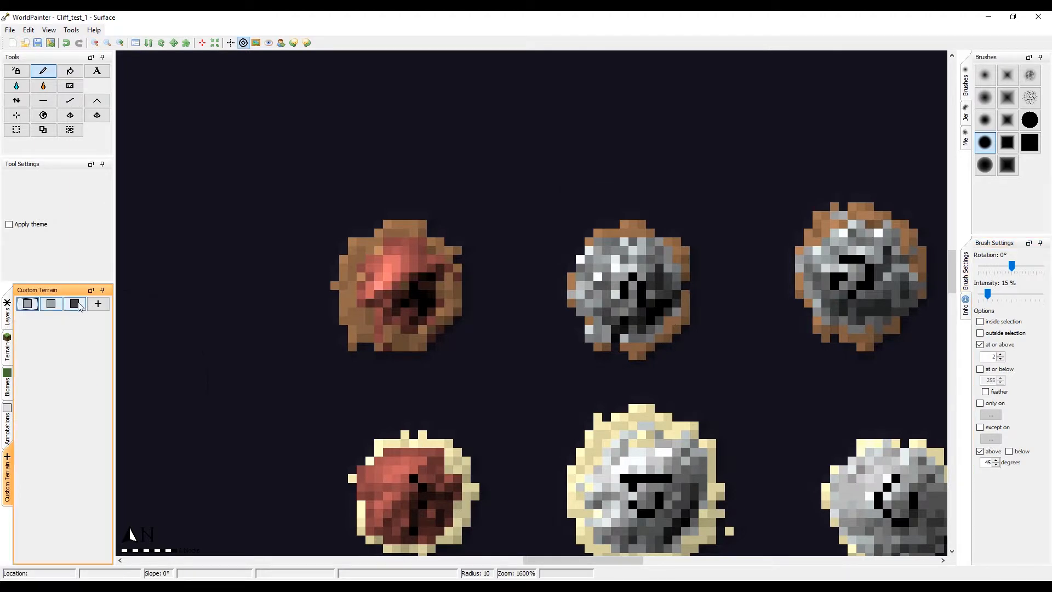
click(8, 328)
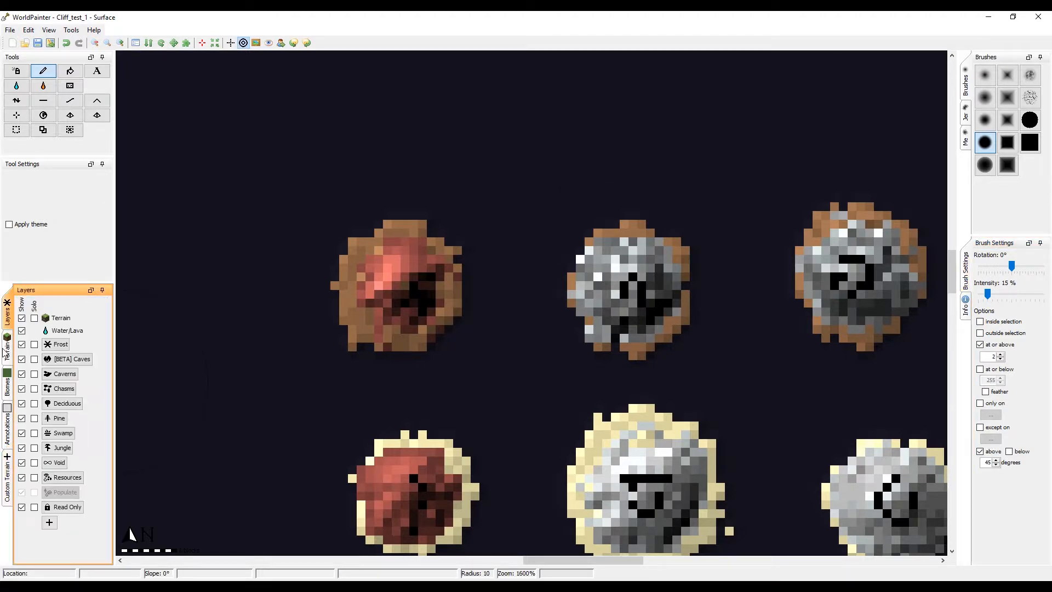
click(4, 349)
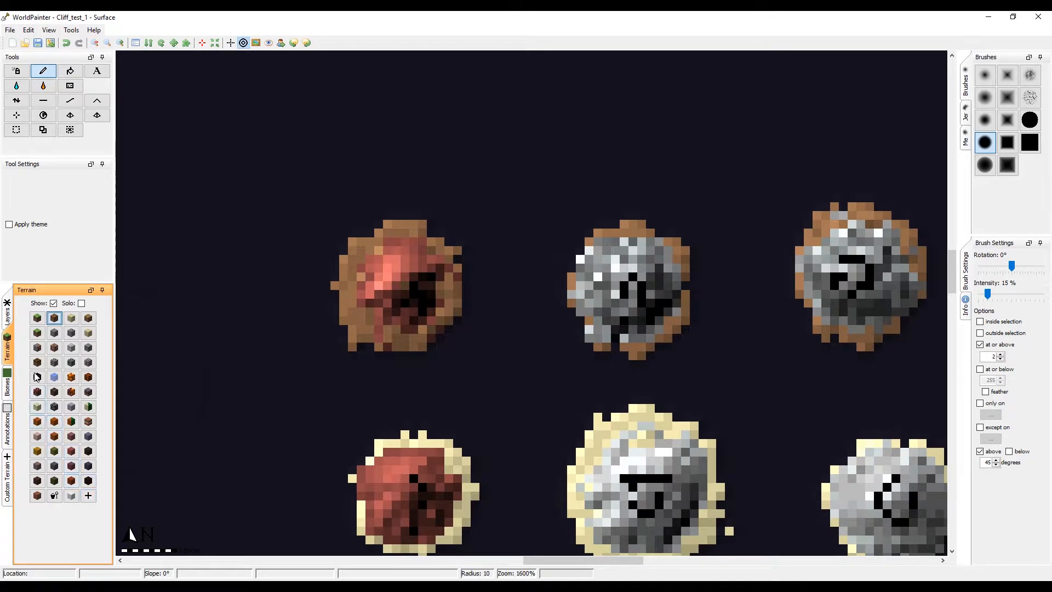
click(89, 496)
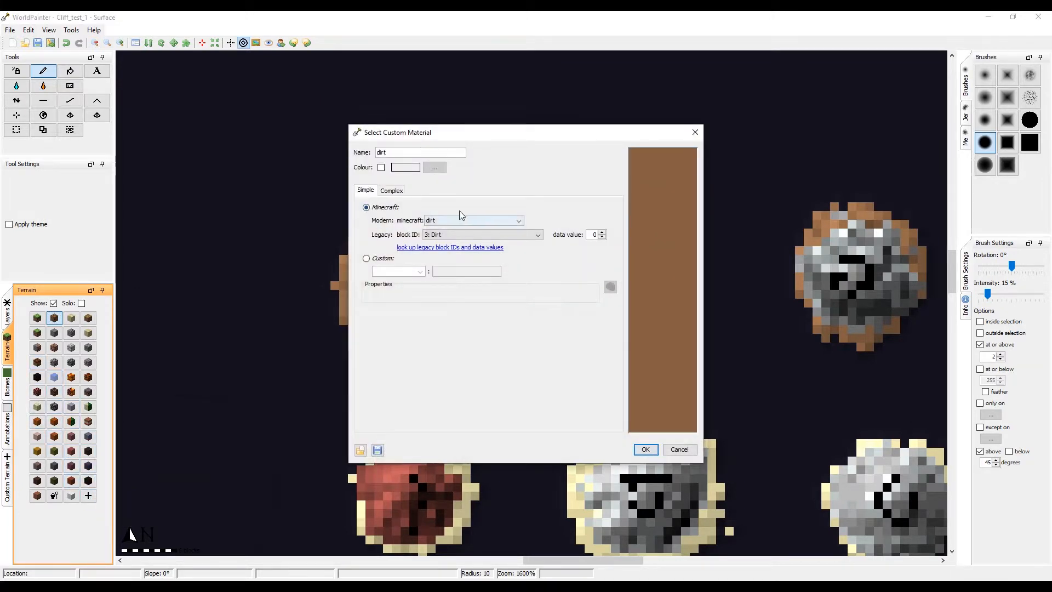
click(461, 220)
scroll(461, 258, down, 20)
click(489, 235)
click(488, 235)
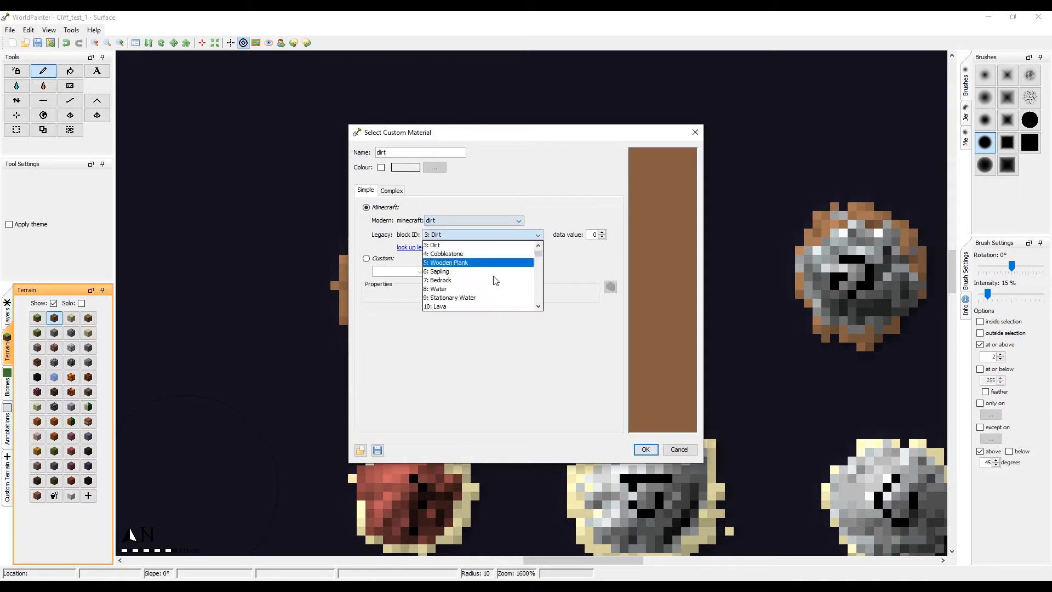
scroll(496, 271, down, 20)
scroll(496, 271, down, 20)
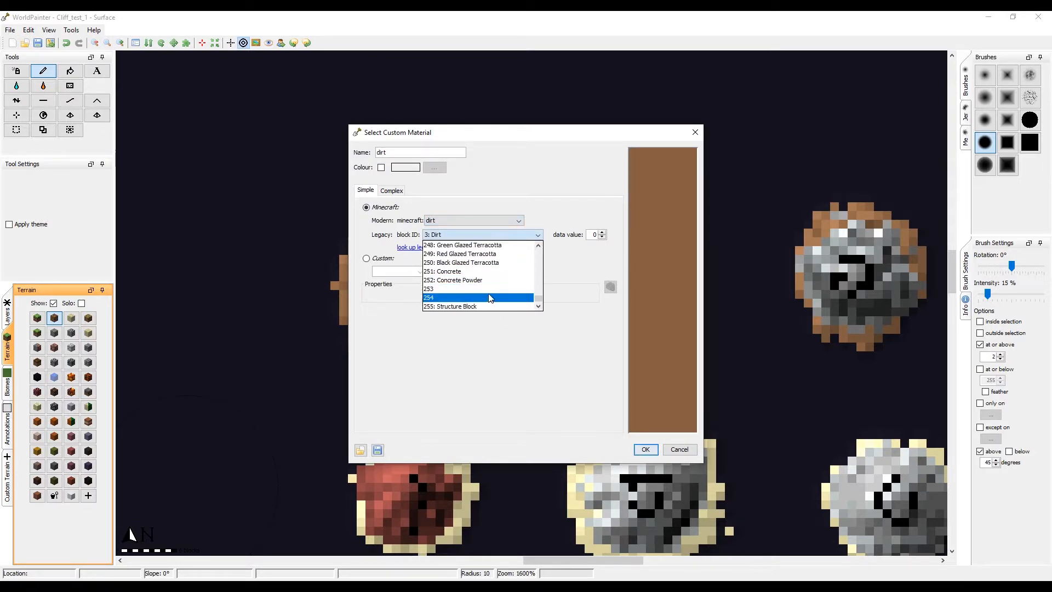
click(484, 278)
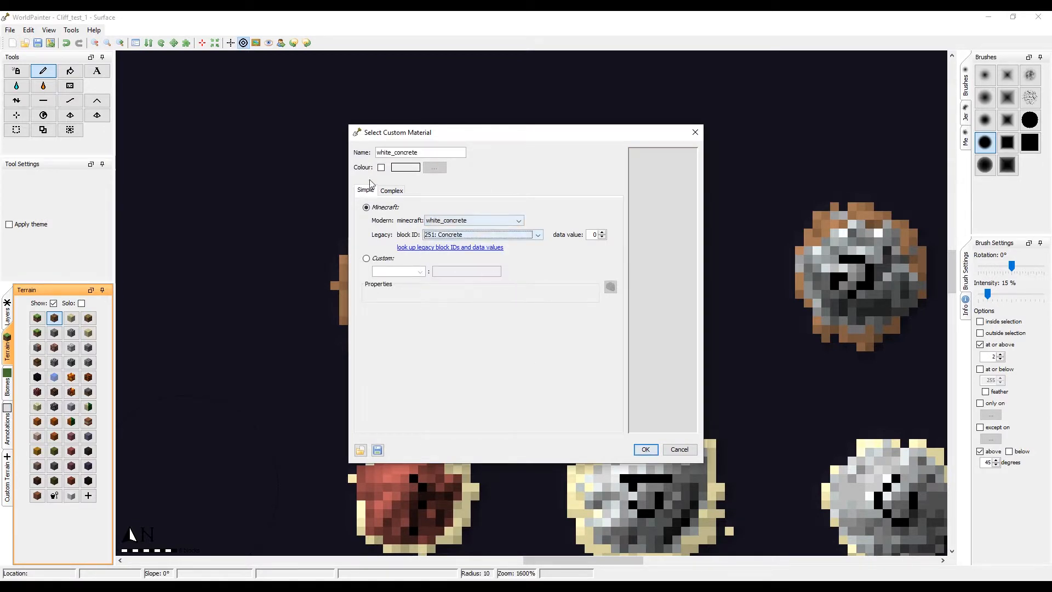
click(679, 449)
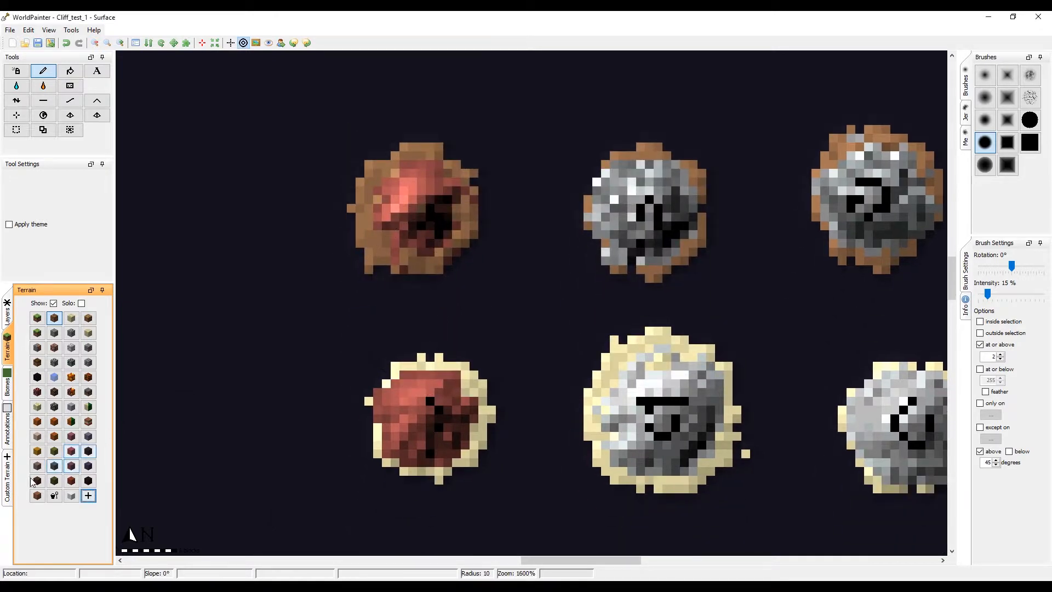
Step: Select the Stone terrain and paint the slopes above 45 degrees on both red Netherrack mounds with it
click(10, 484)
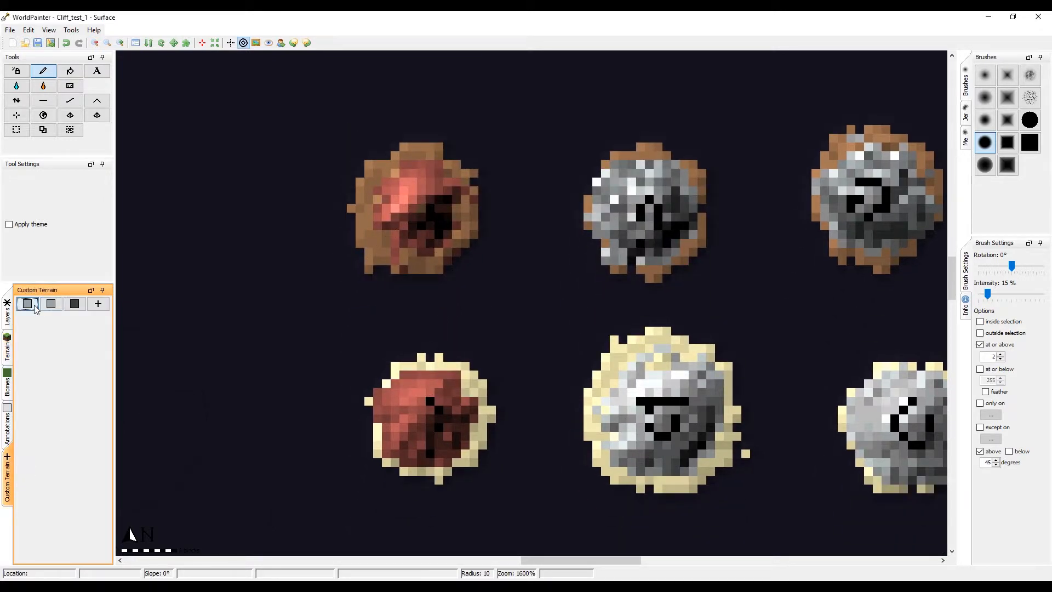
click(9, 349)
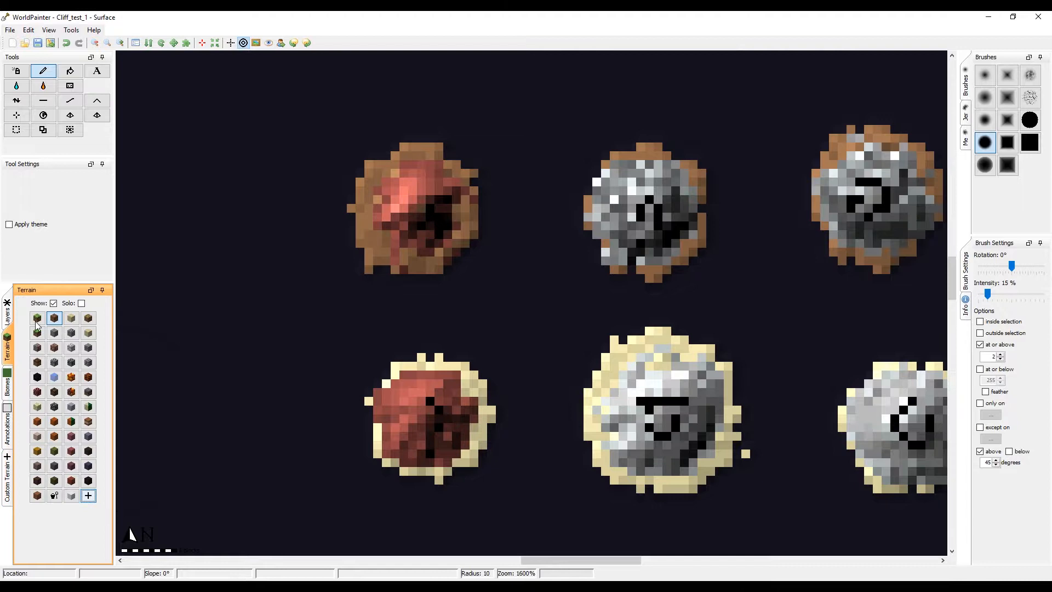
click(56, 339)
mouse_move(501, 337)
middle_down()
mouse_move(509, 362)
mouse_move(516, 246)
middle_up()
scroll(509, 361, down, 1)
drag(460, 343, 447, 334)
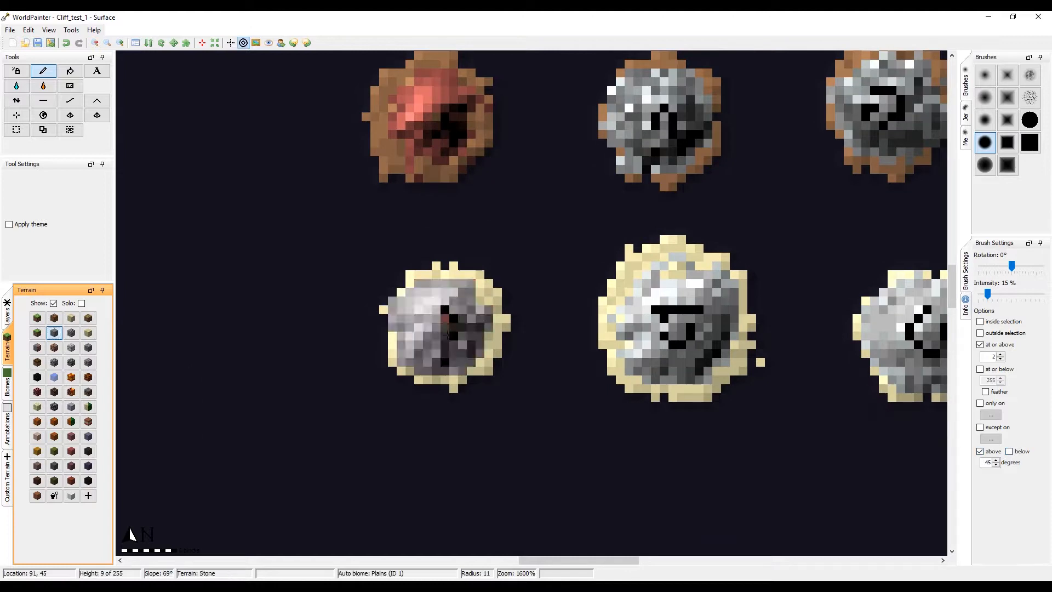
middle_drag(435, 277, 440, 368)
drag(439, 222, 447, 238)
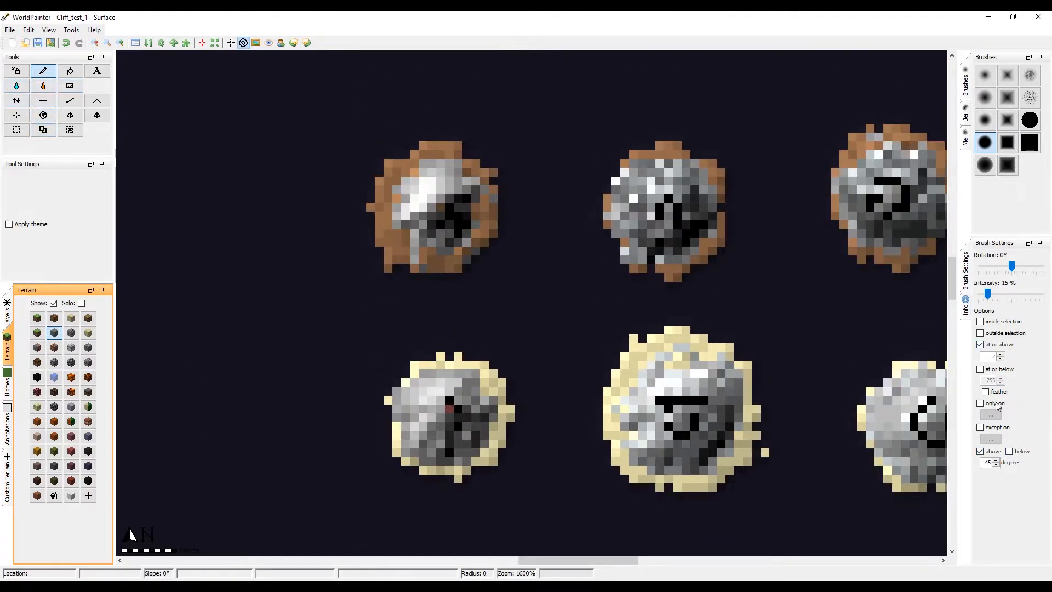
Step: Cover the leftover red block on the southern mound with Stone without a slope limit, and restore the above-45-degree limit
click(980, 451)
scroll(449, 409, down, 2)
click(449, 408)
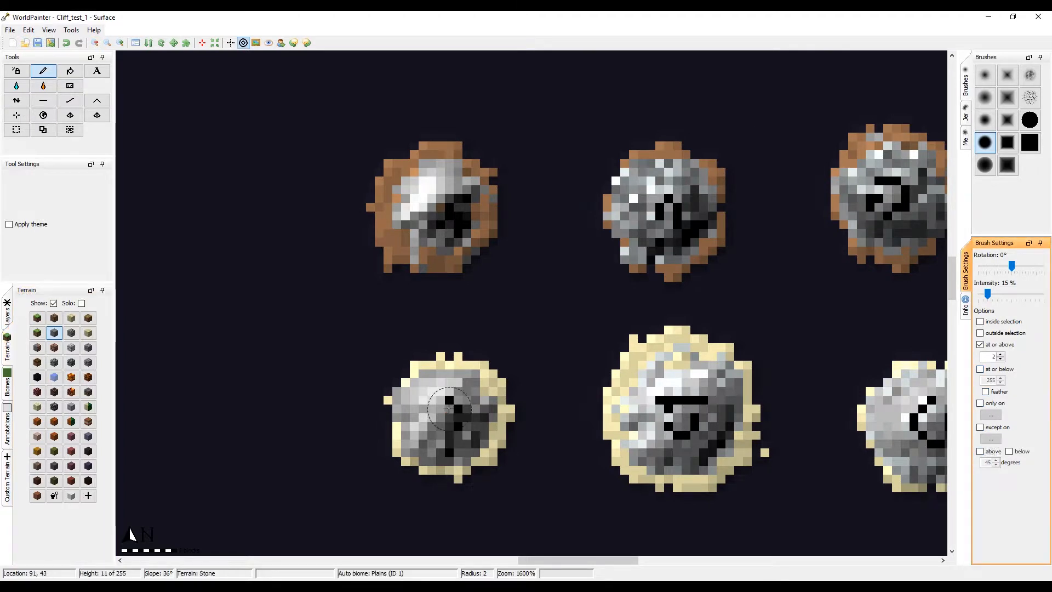
click(986, 452)
middle_drag(575, 324, 590, 252)
scroll(488, 319, down, 2)
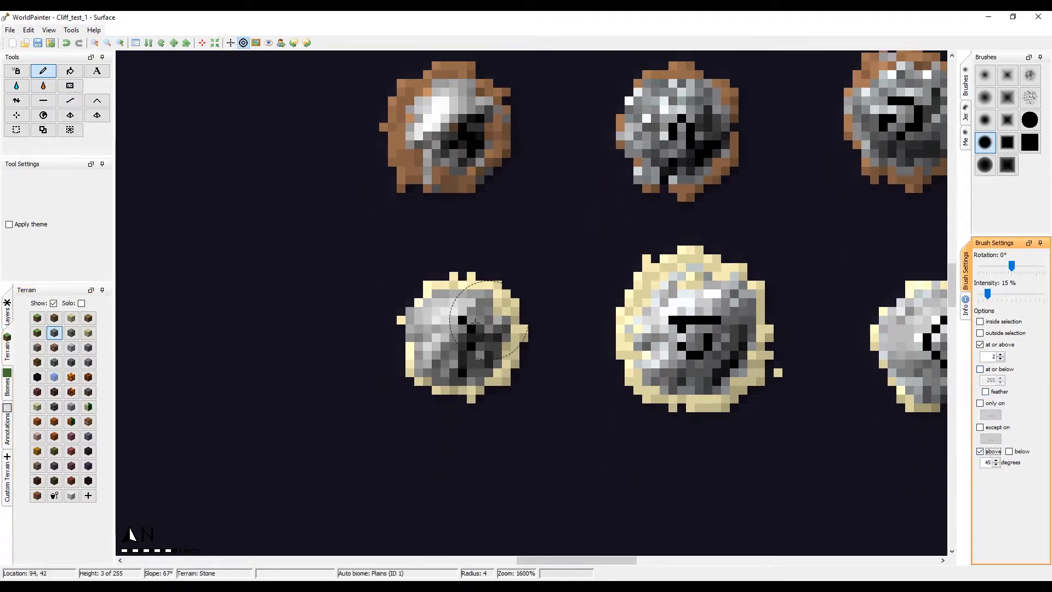
middle_drag(498, 159, 448, 229)
middle_drag(430, 346, 466, 289)
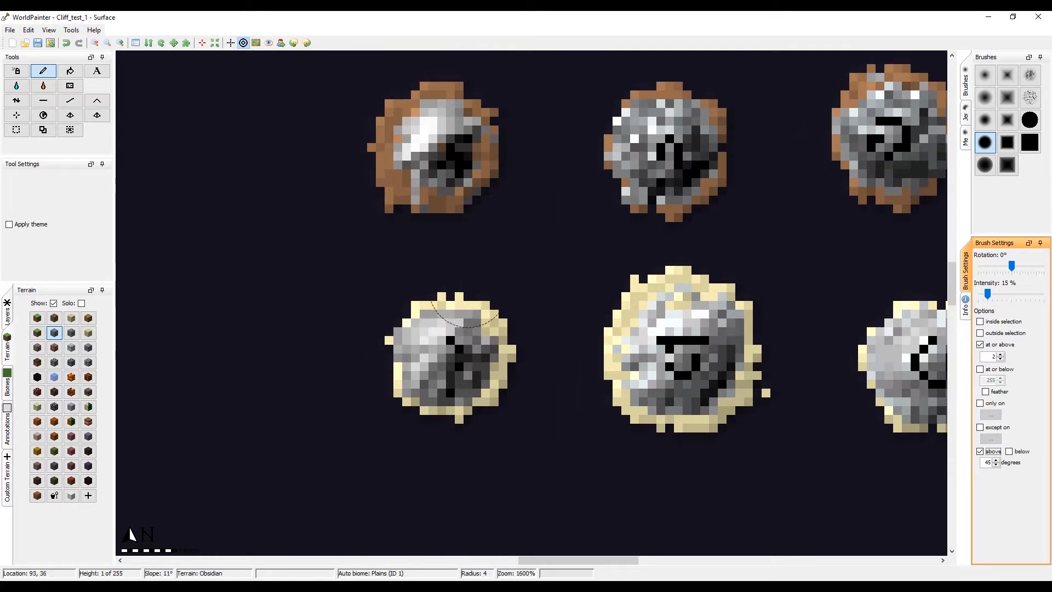
mouse_move(519, 314)
middle_down()
mouse_move(525, 298)
mouse_move(549, 330)
middle_up()
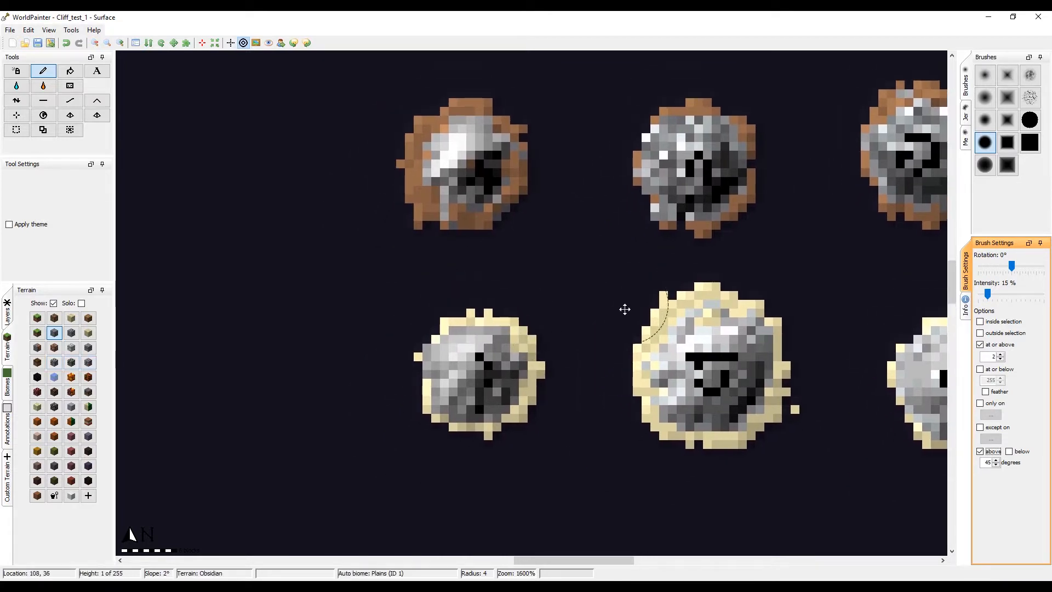
middle_drag(625, 309, 561, 339)
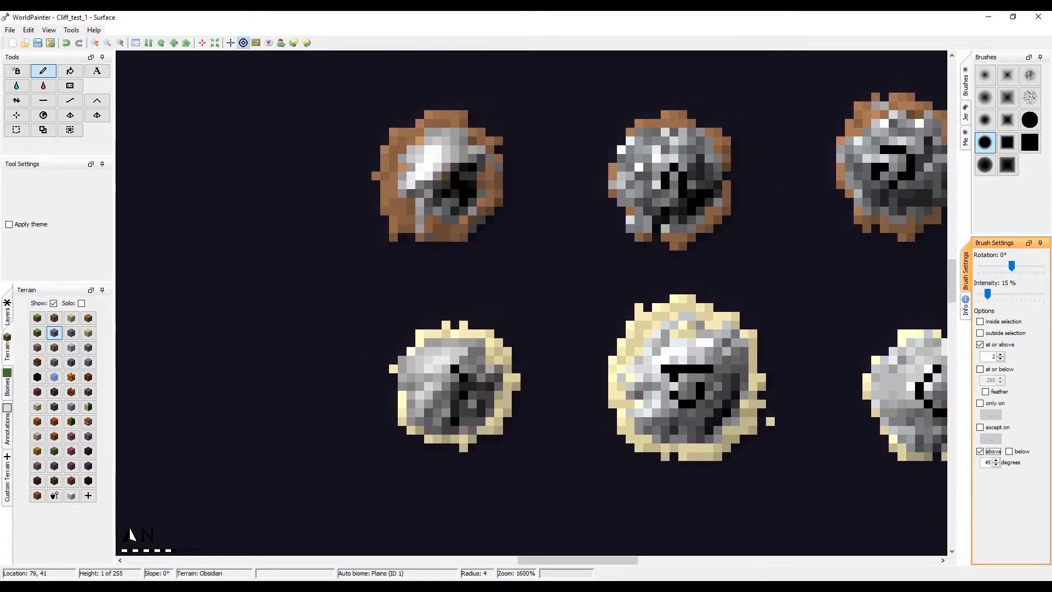
Step: Select the light gray concrete powder custom terrain and paint the southwestern mound's slopes above 45 degrees with it
click(10, 481)
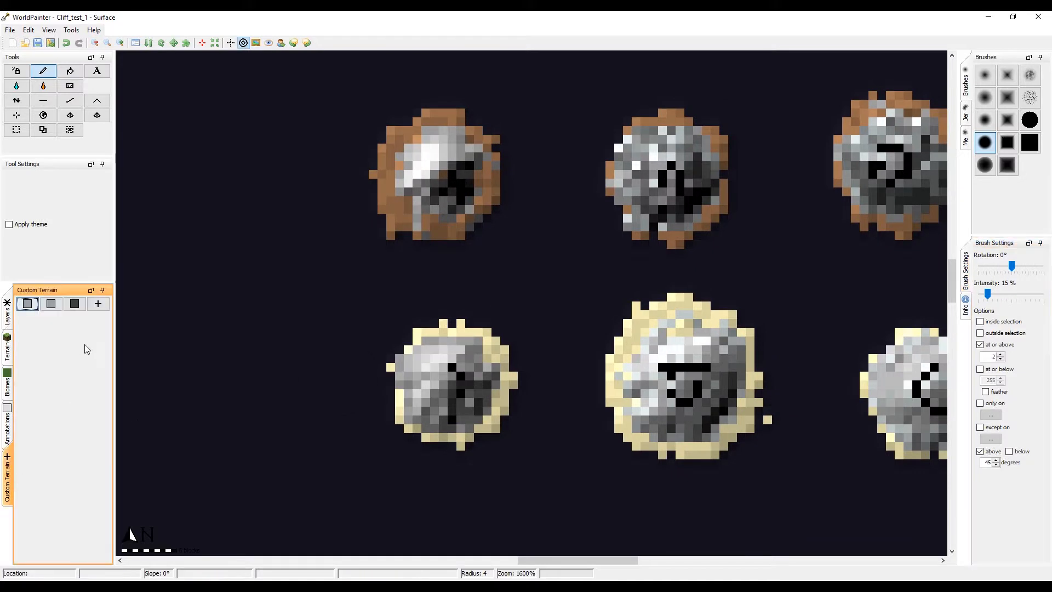
middle_drag(490, 385, 460, 374)
scroll(611, 349, up, 1)
scroll(611, 349, up, 1)
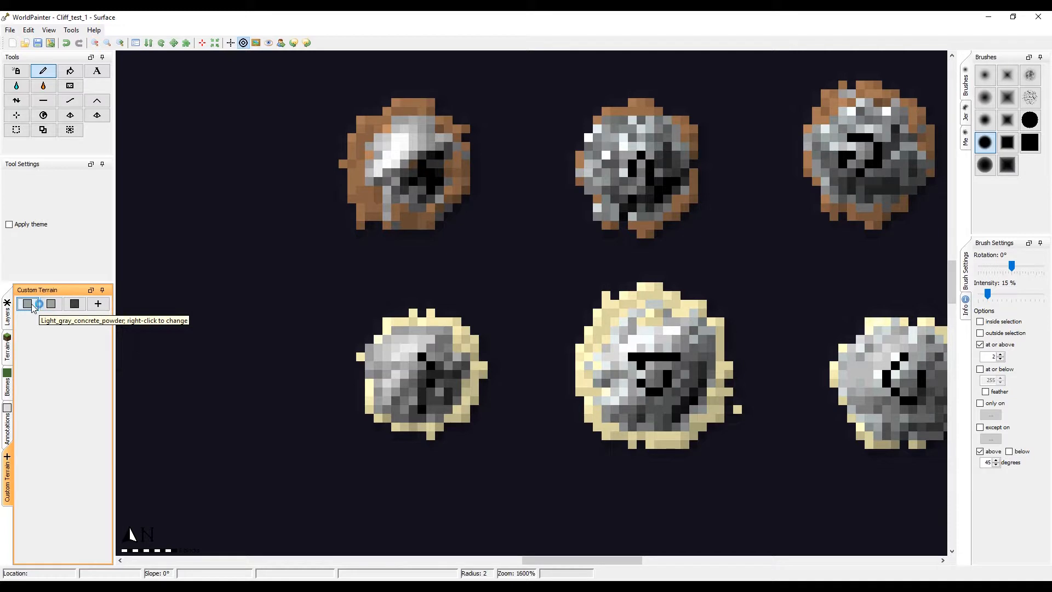
click(27, 303)
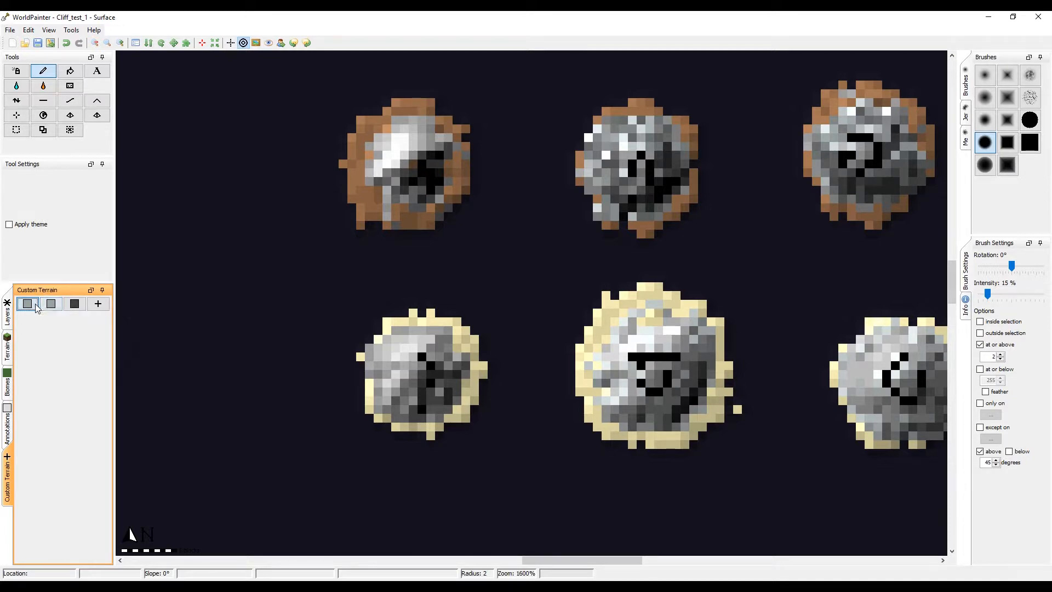
scroll(501, 383, down, 3)
click(1000, 454)
click(1001, 454)
scroll(434, 396, down, 6)
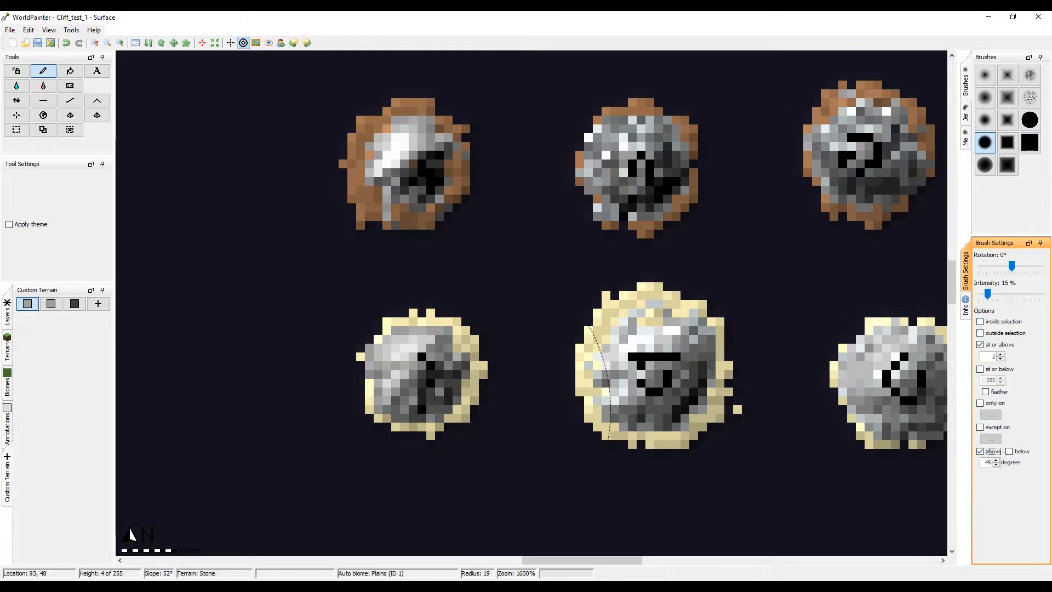
scroll(434, 396, up, 7)
click(419, 395)
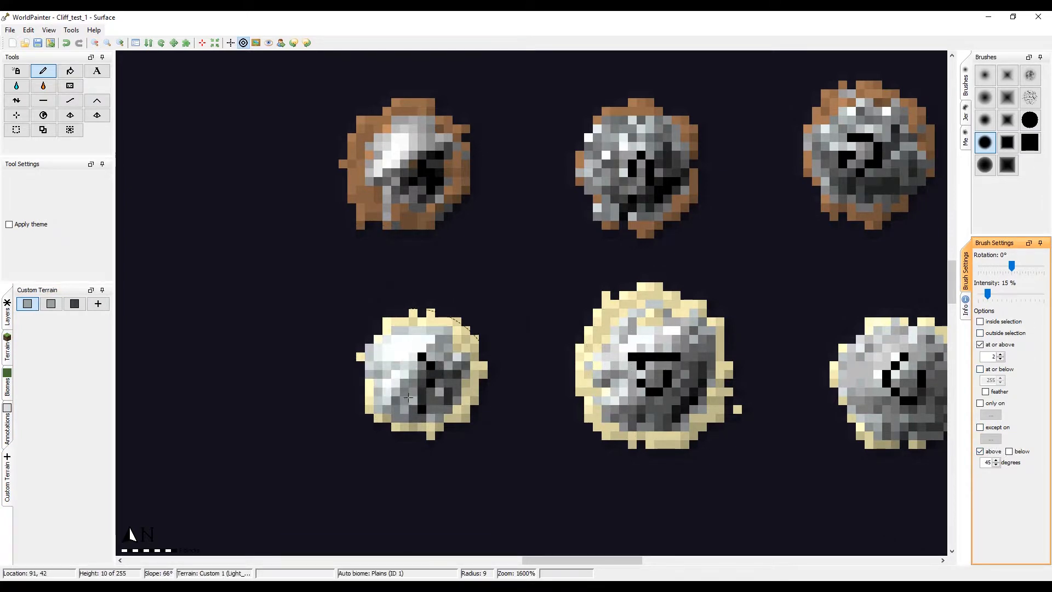
Step: Set the slope limit to above 55 degrees and paint the southwestern mound with Stone at 50% intensity
click(8, 422)
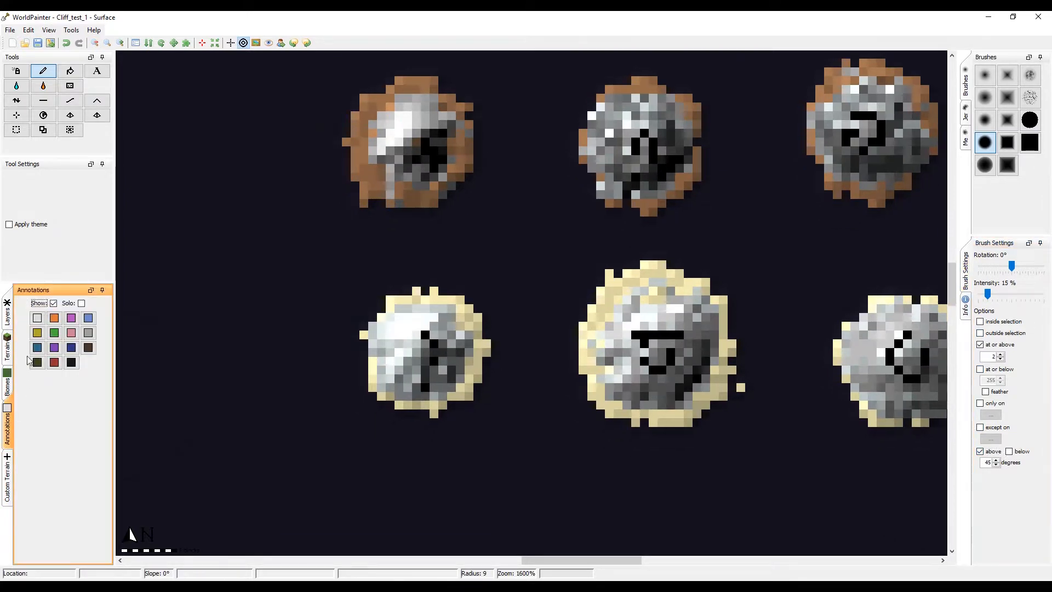
click(7, 350)
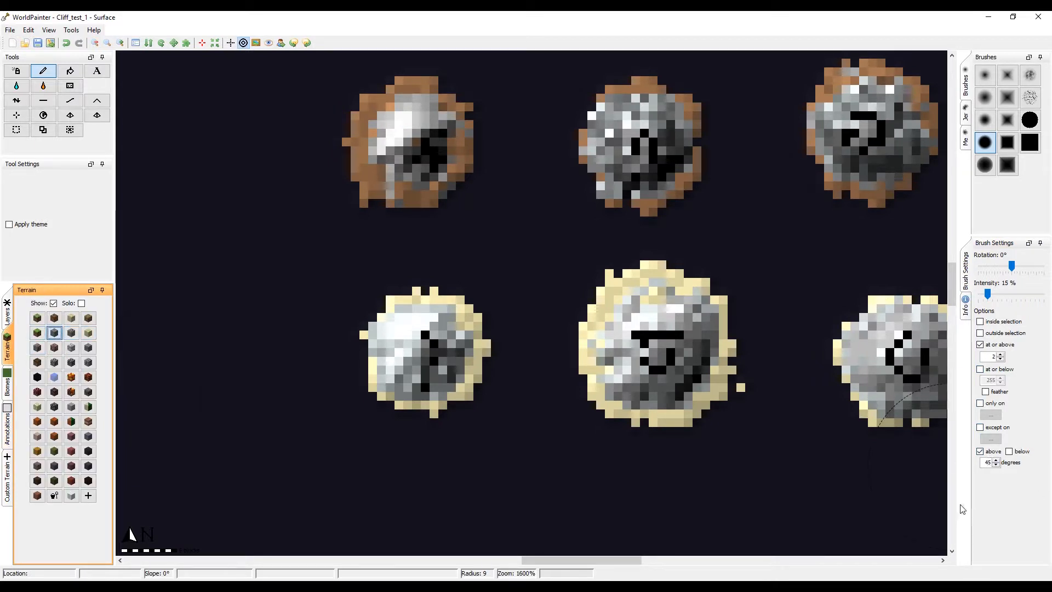
double_click(987, 462)
text(55)
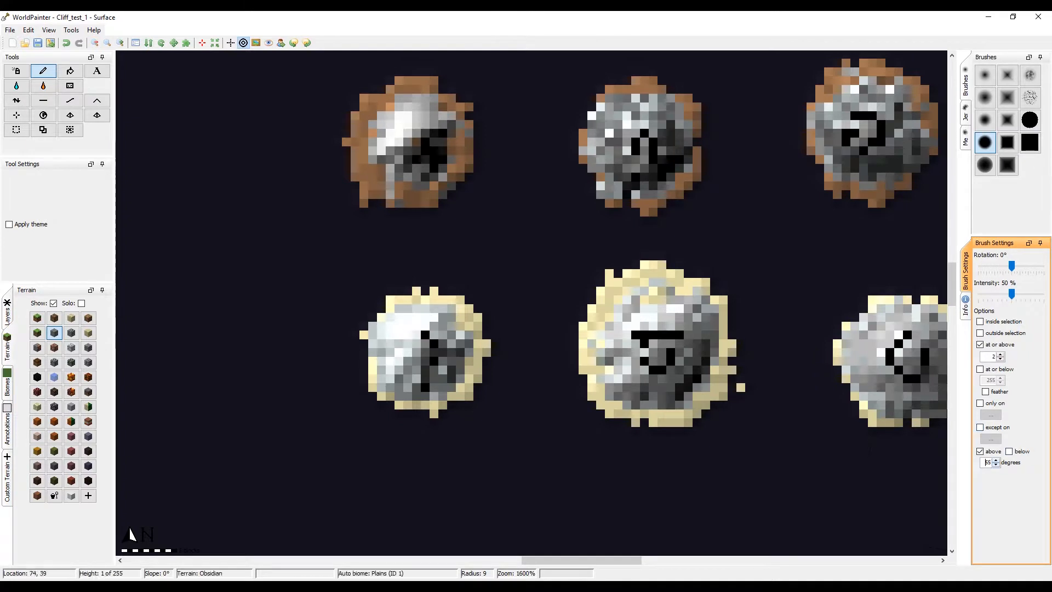
scroll(399, 375, down, 5)
click(398, 375)
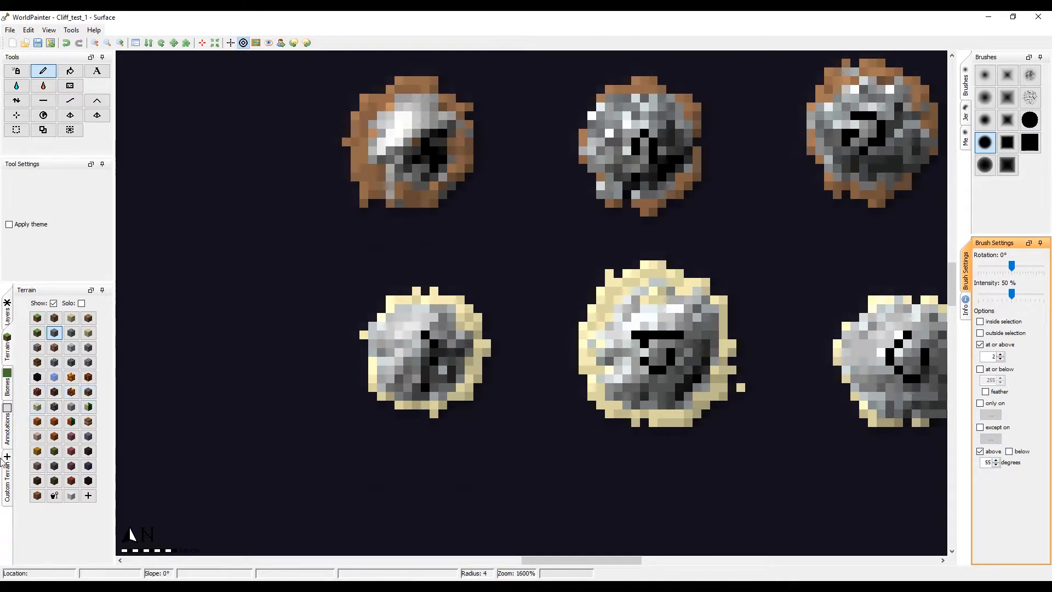
Step: Select the Concrete (8) custom terrain, set the slope limit to above 65 degrees, and paint the southwestern mound with it
click(8, 482)
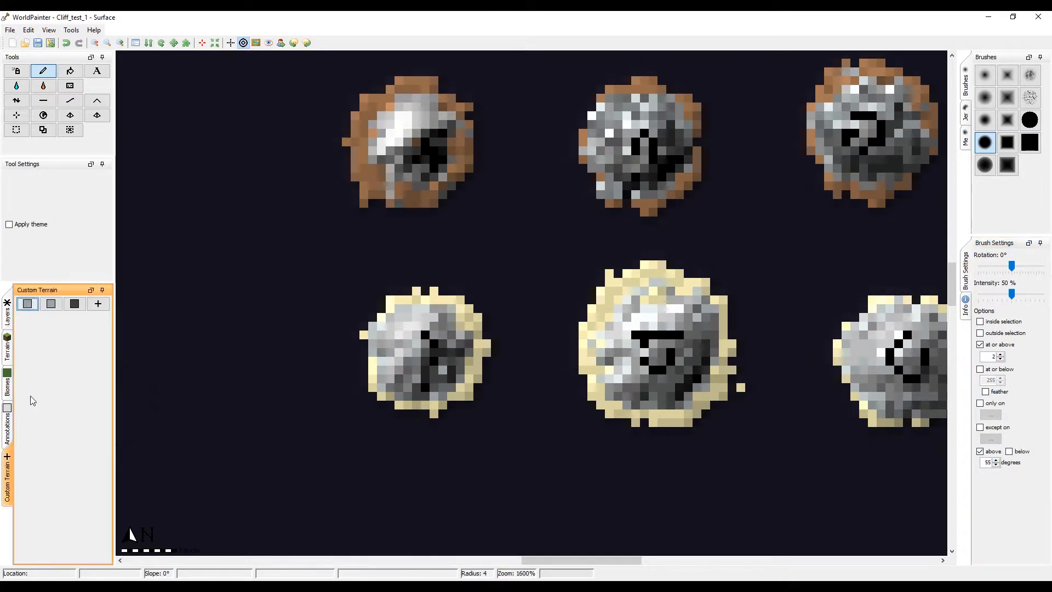
click(52, 305)
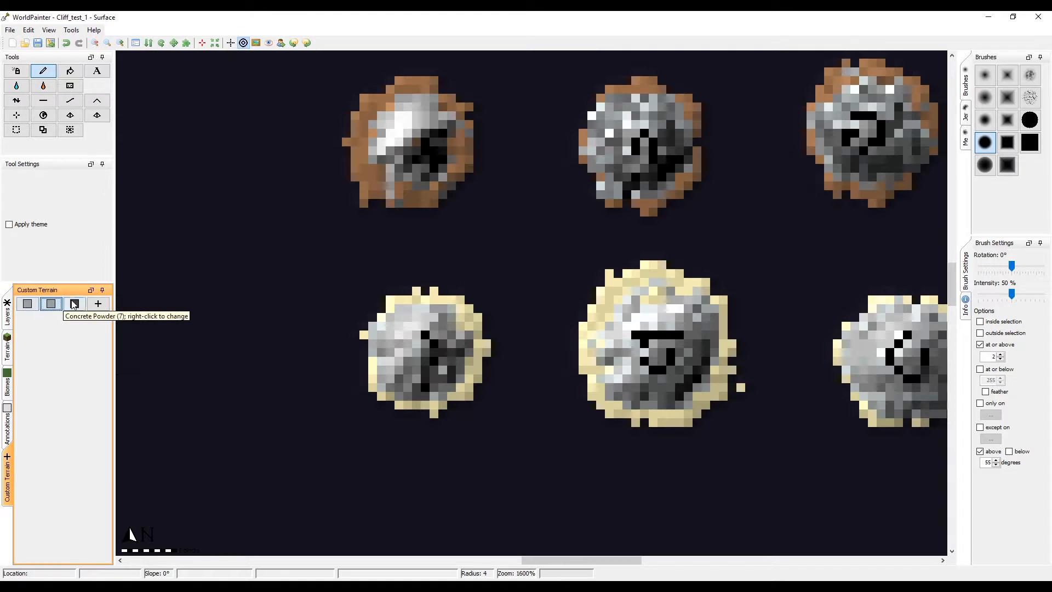
click(47, 307)
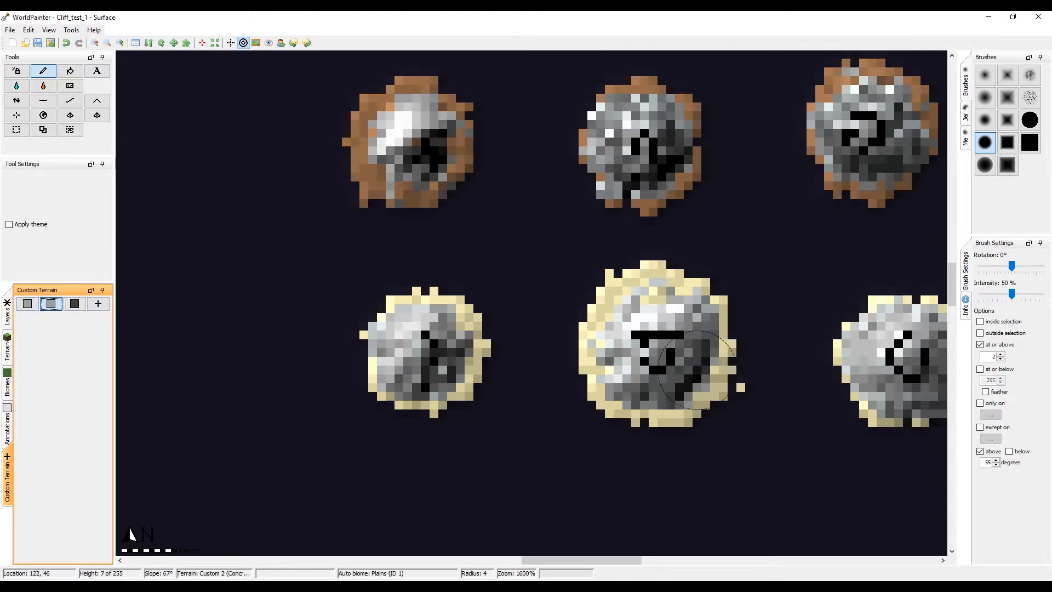
middle_drag(697, 369, 699, 391)
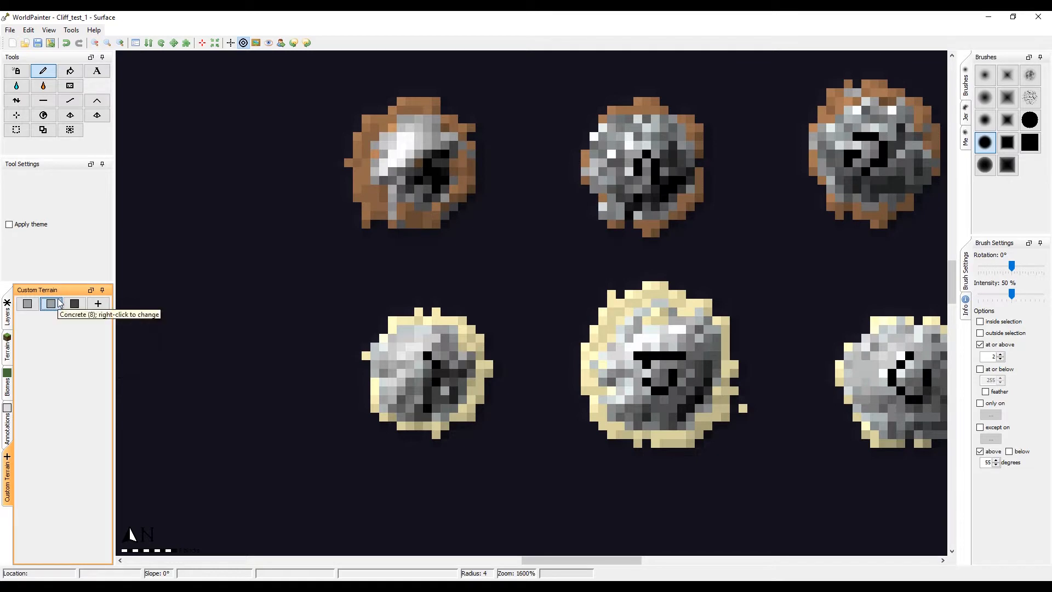
scroll(515, 359, down, 5)
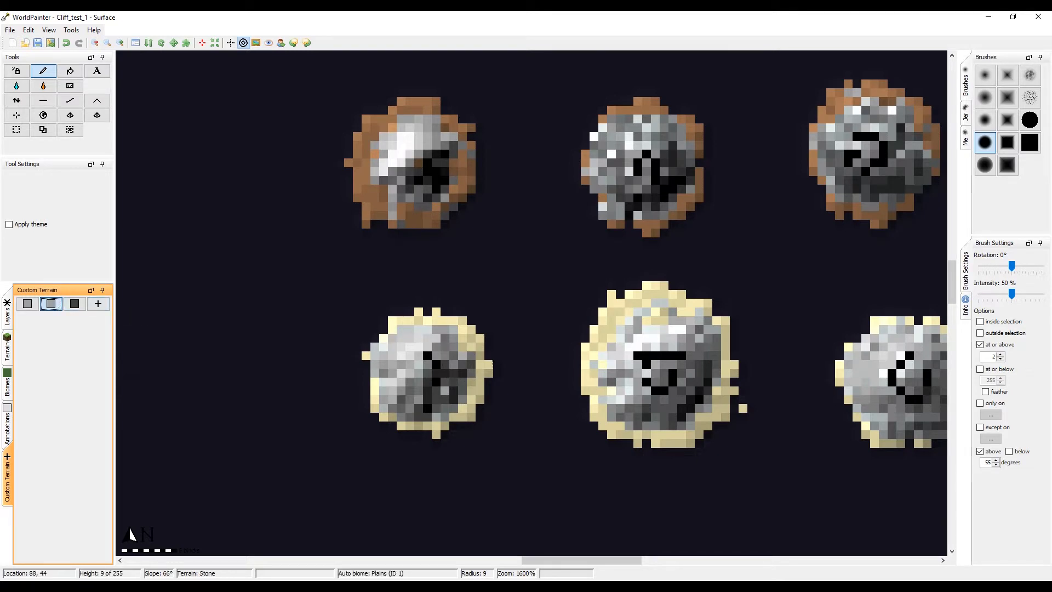
click(50, 304)
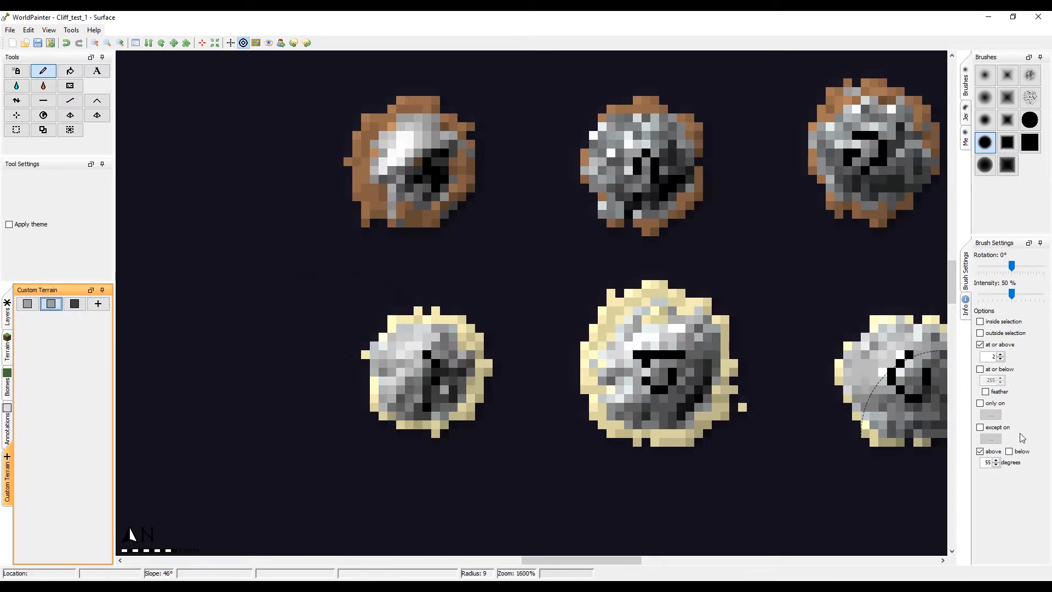
double_click(986, 463)
text(6)
scroll(444, 384, down, 1)
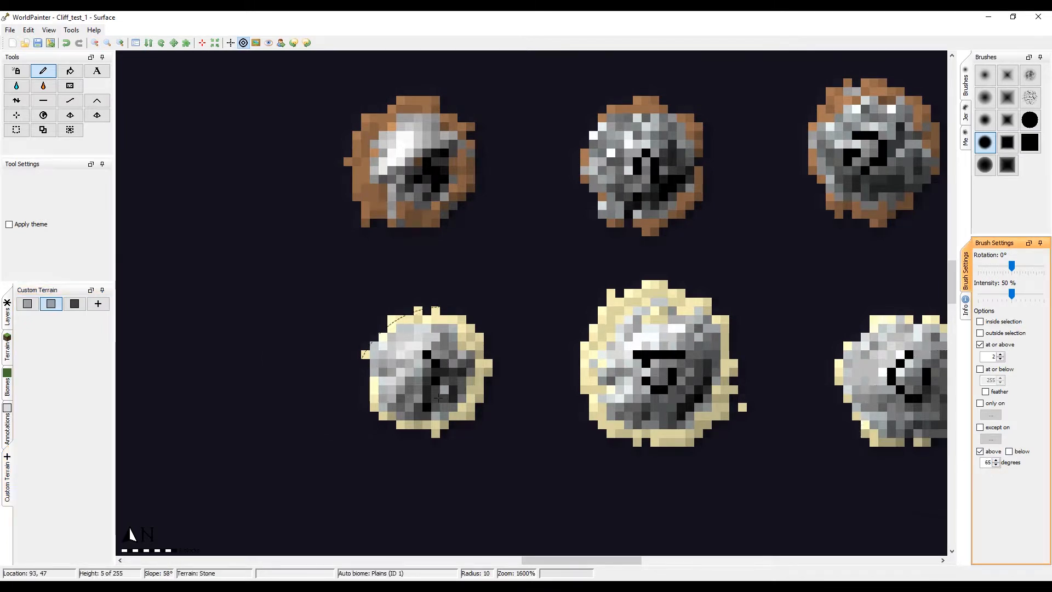
click(445, 384)
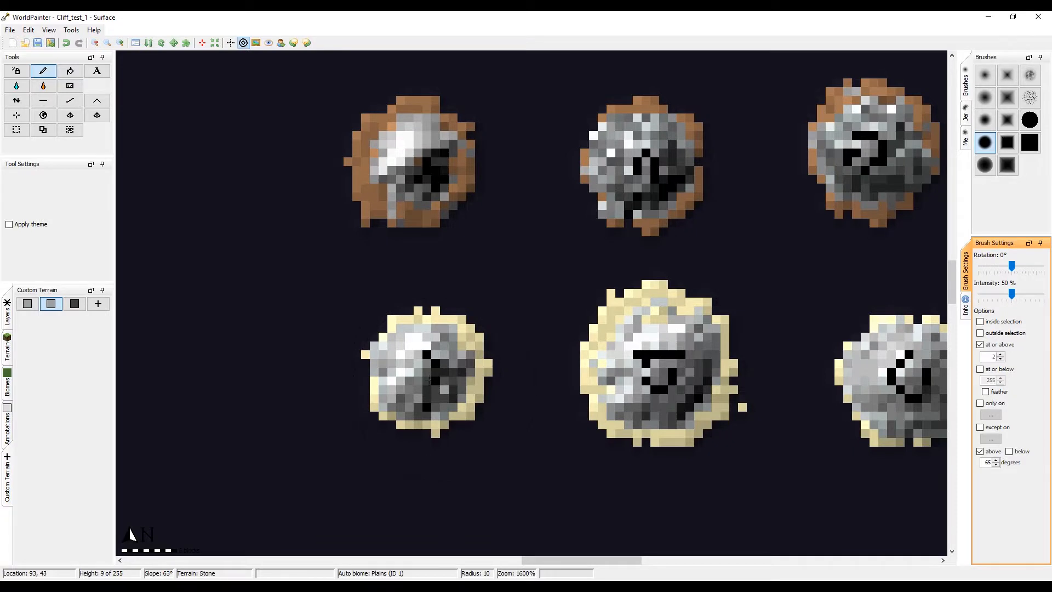
Step: Open the 3D view and examine the painted mounds from the side
middle_drag(422, 403, 429, 426)
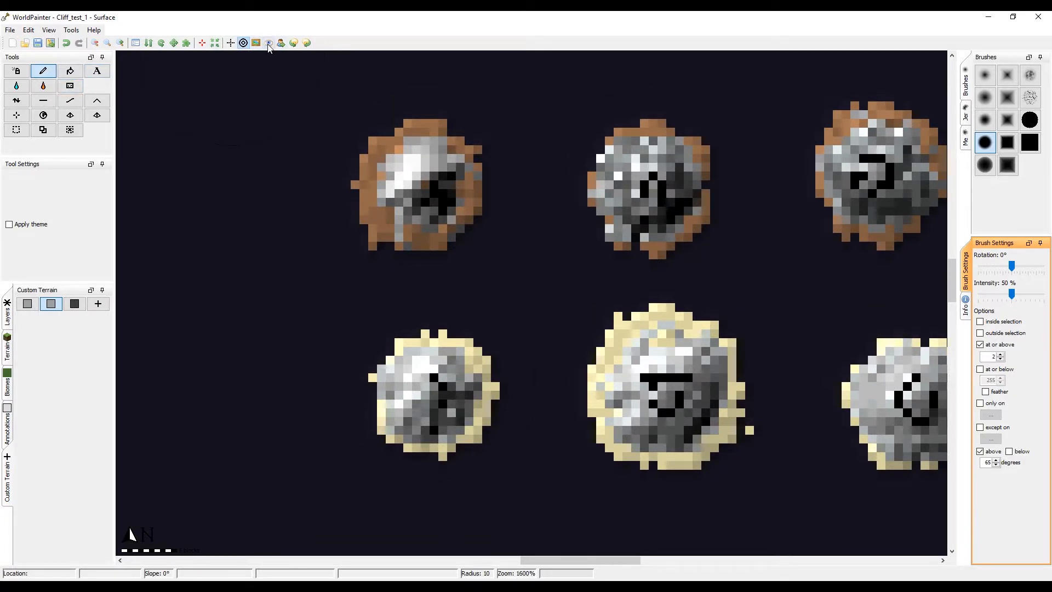
click(48, 29)
click(103, 201)
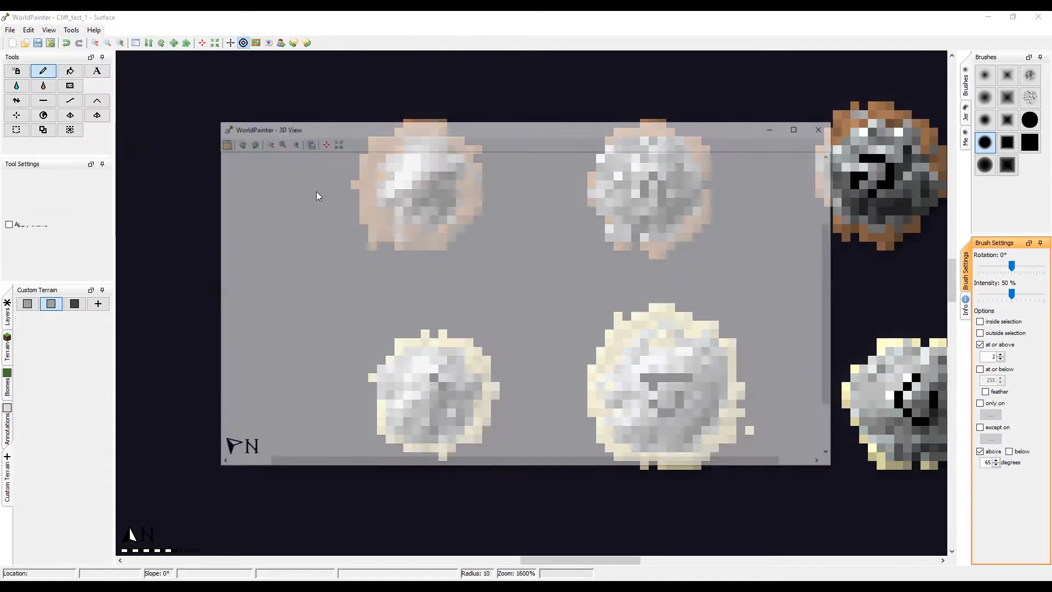
scroll(481, 324, up, 3)
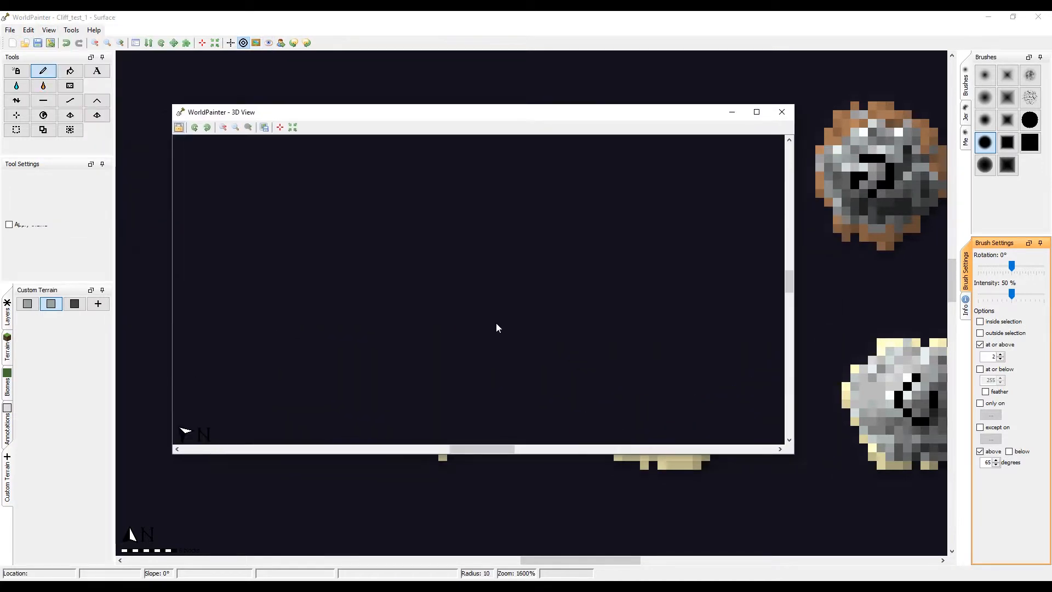
drag(494, 322, 493, 267)
mouse_move(390, 284)
mouse_down()
mouse_move(394, 266)
mouse_move(362, 305)
mouse_move(406, 295)
mouse_up()
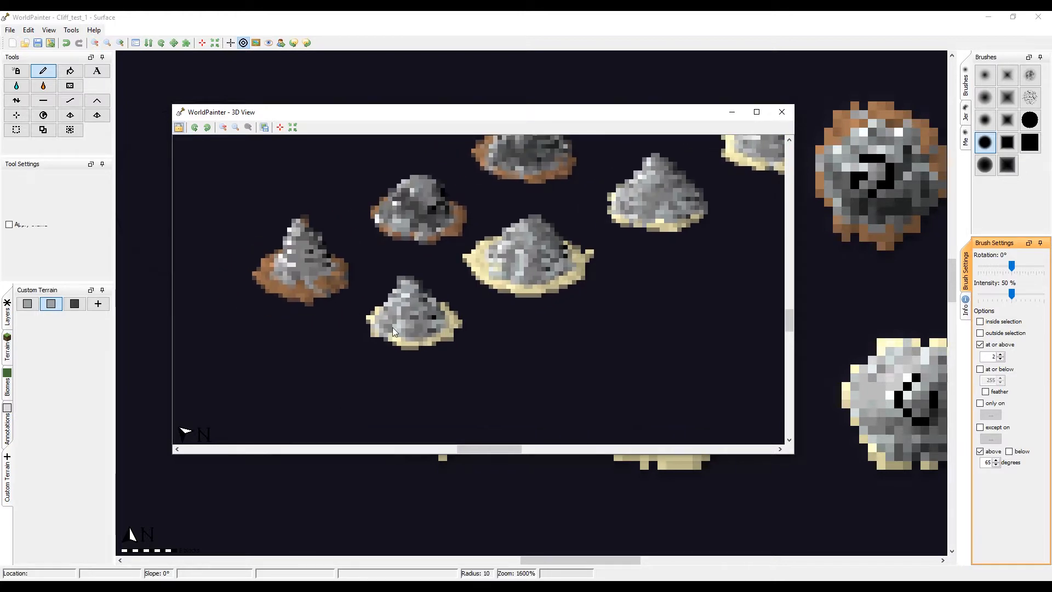
Step: Close the 3D view, set the slope limit to above 55 degrees, and paint the northwestern mound with the selected custom terrain at 50% intensity
click(782, 112)
middle_drag(471, 230, 495, 269)
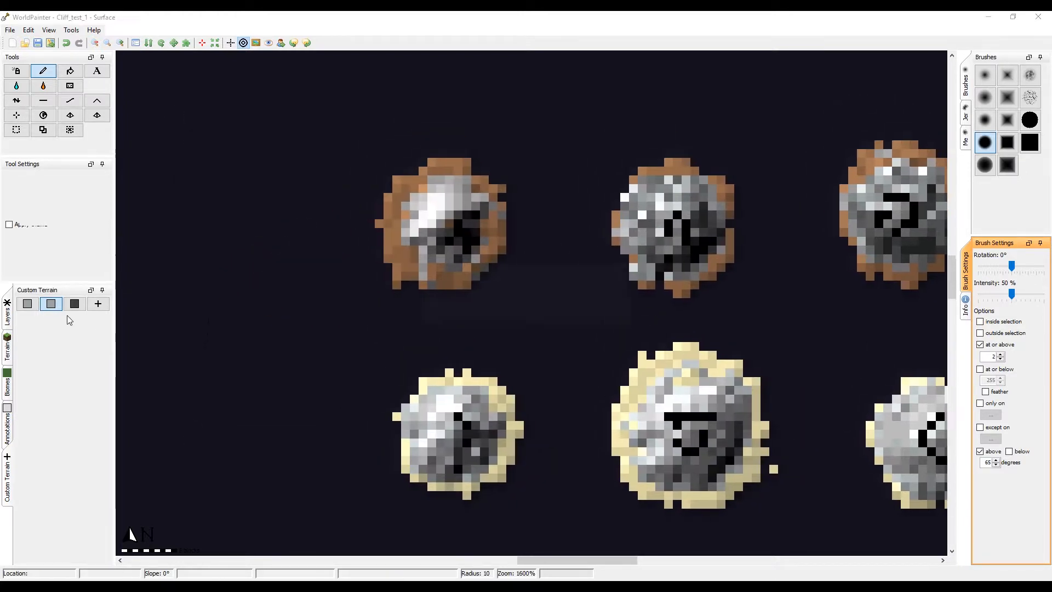
click(51, 303)
middle_drag(406, 203, 421, 261)
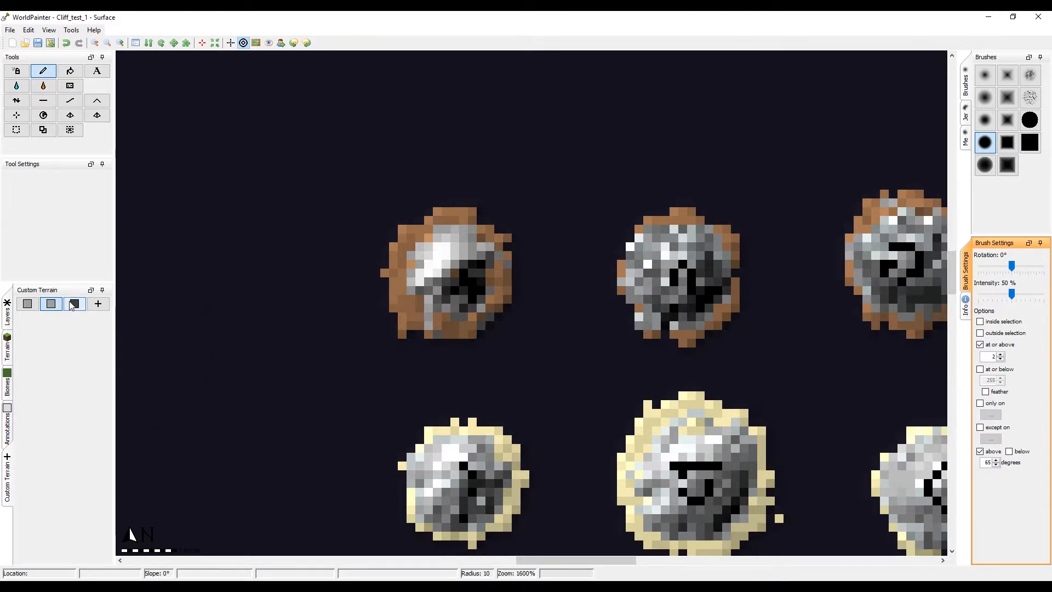
middle_drag(464, 441, 486, 416)
click(7, 349)
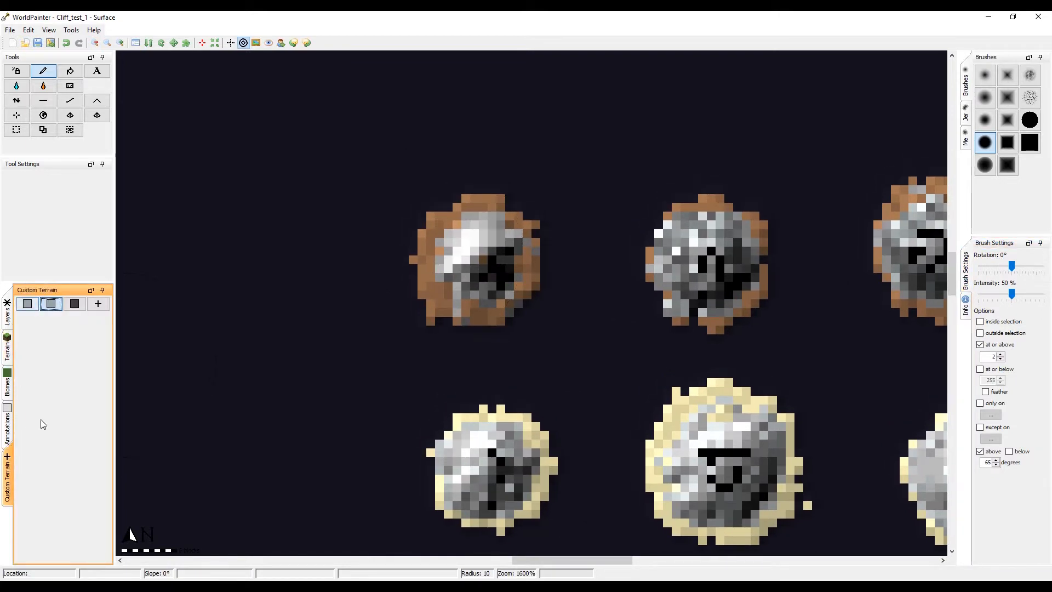
click(9, 484)
middle_drag(416, 233, 430, 309)
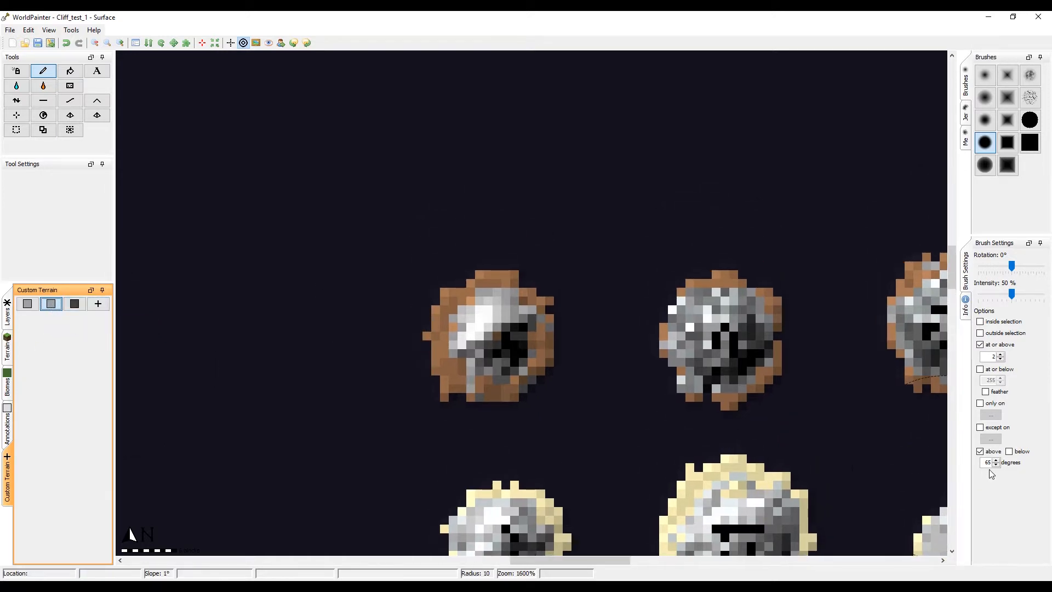
drag(984, 463, 1010, 464)
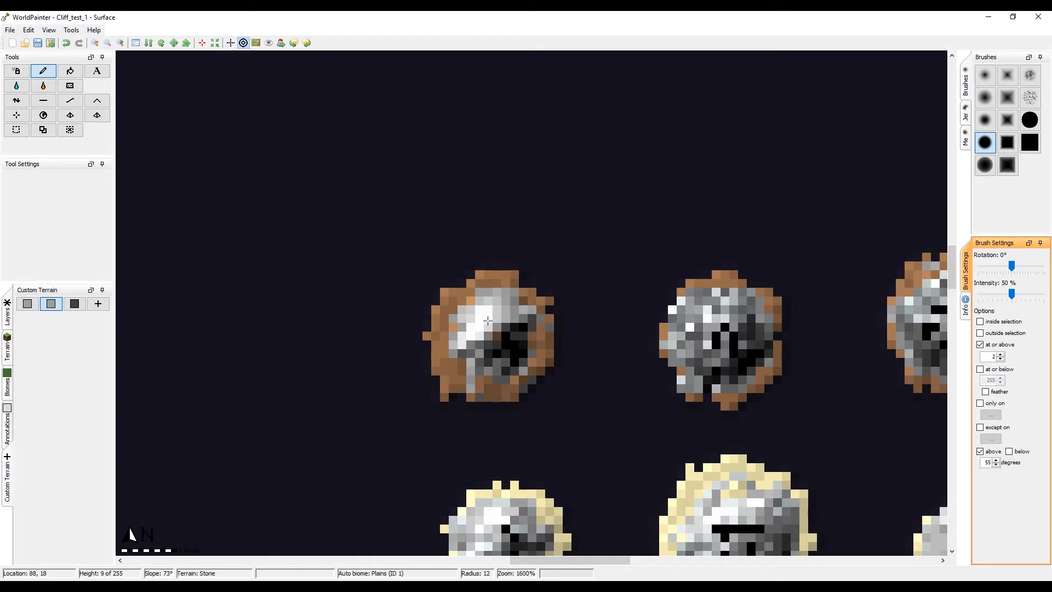
middle_drag(497, 427, 509, 332)
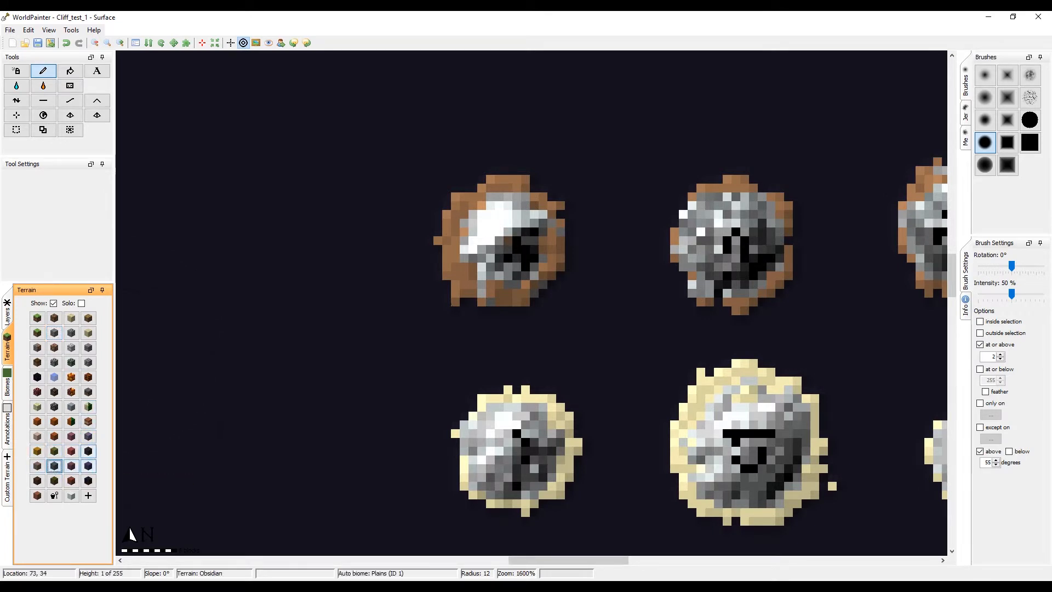
Step: Set the slope limit to above 65 degrees and paint the northwestern mound with Cyan Stained Terracotta at 50% intensity
middle_drag(425, 246, 367, 251)
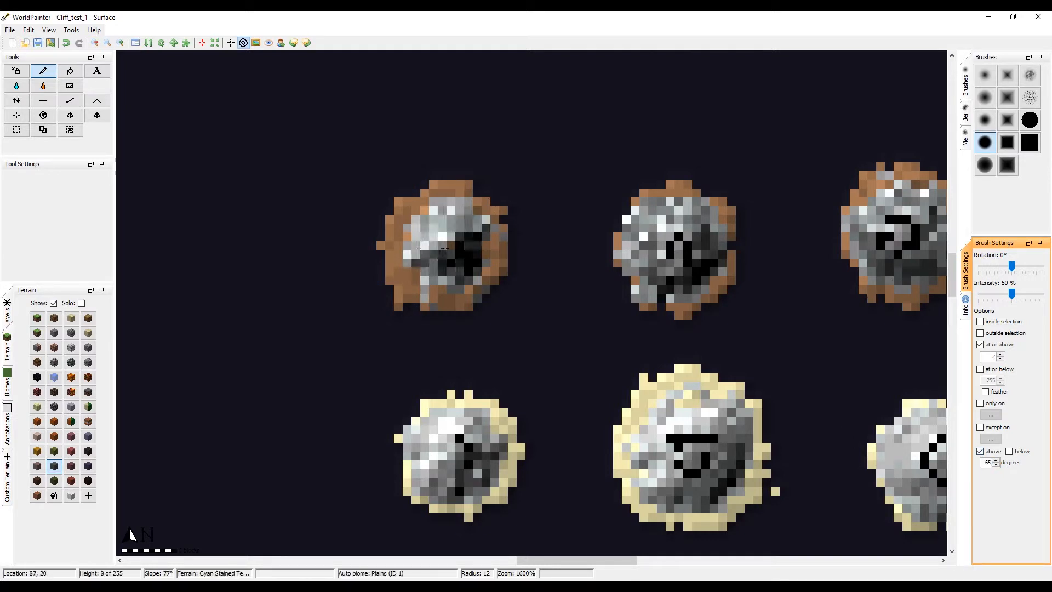
scroll(373, 296, down, 1)
middle_drag(454, 304, 350, 350)
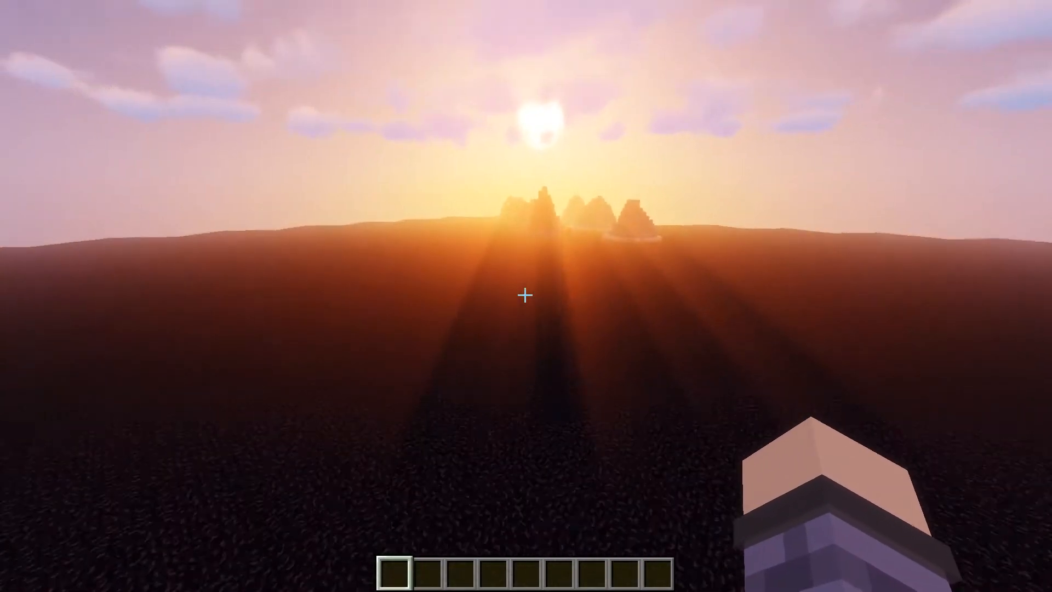
Step: Switch to Minecraft, fly to the tall dirt-based mound, and replace the dirt blocks on its peak with Stone
key(w)
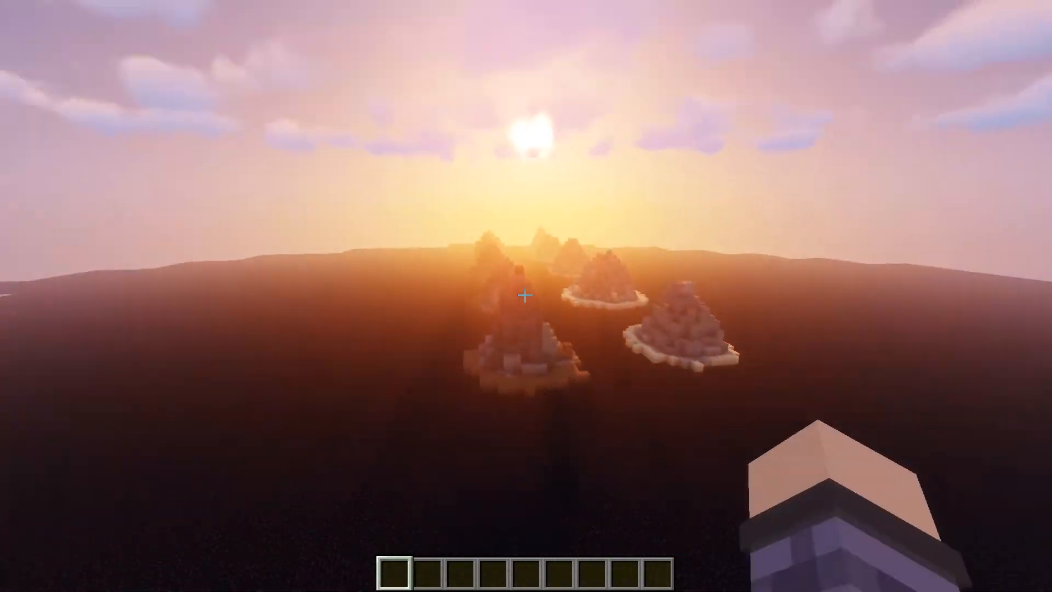
key(d)
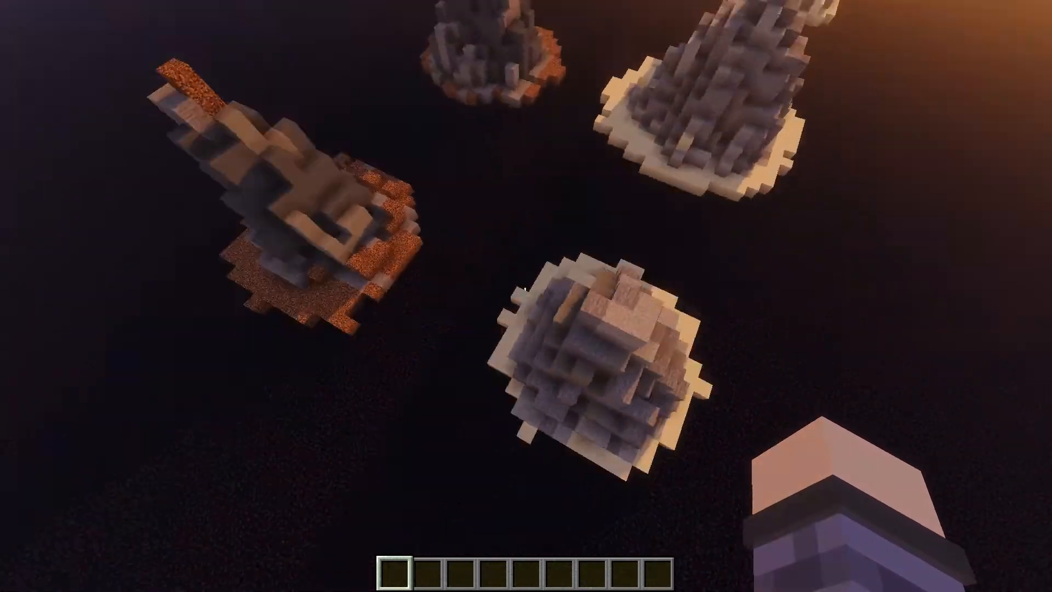
key(s)
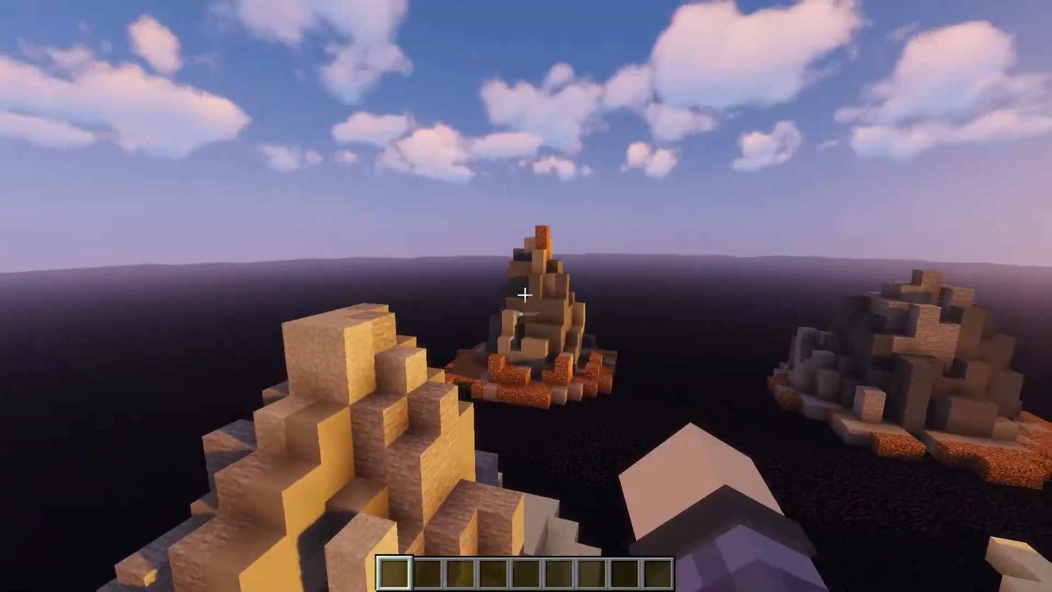
key(w)
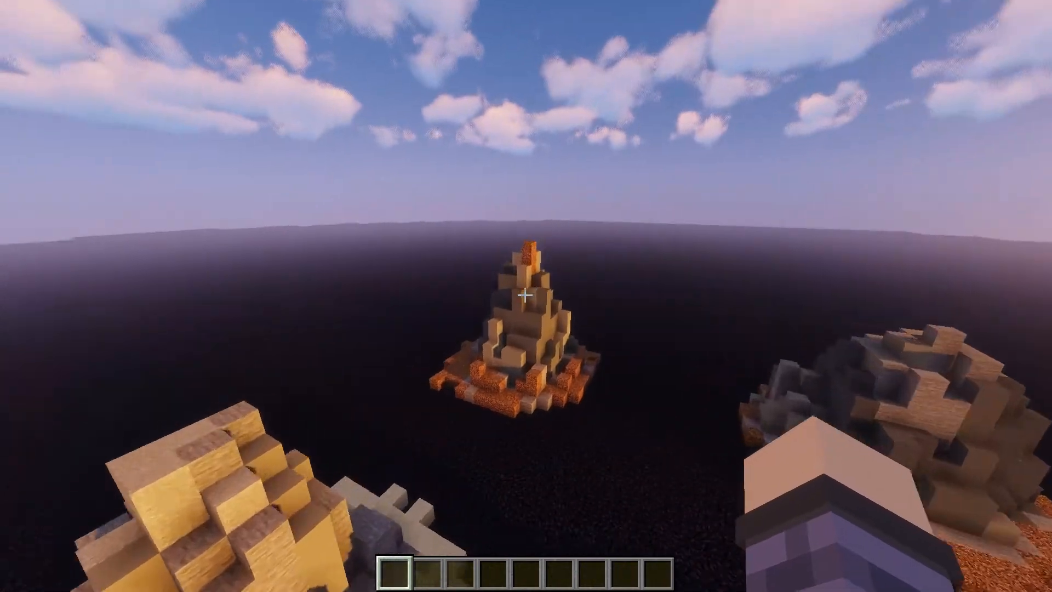
middle_click(524, 295)
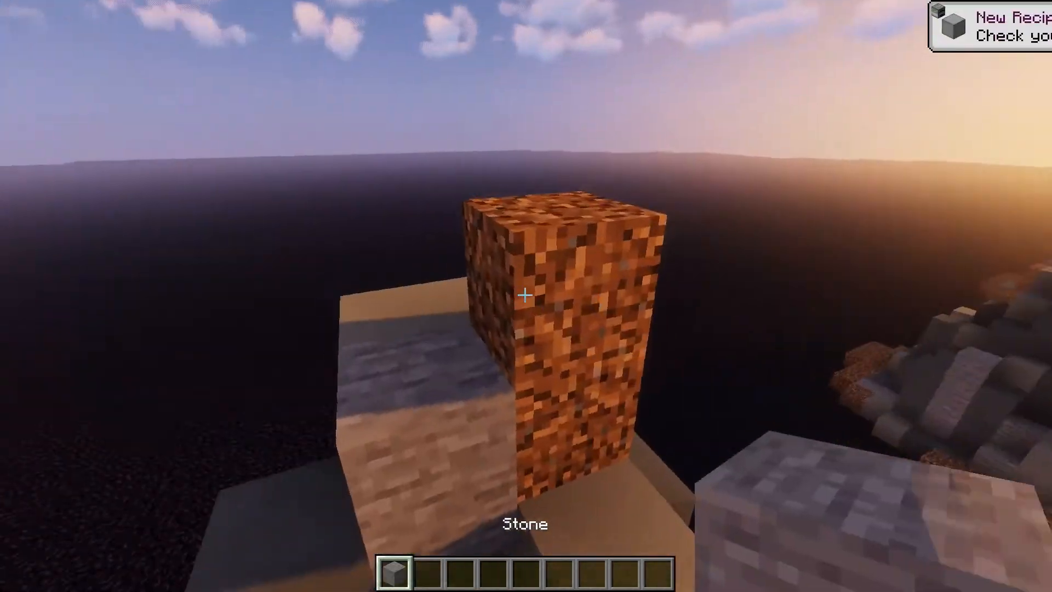
click(524, 295)
right_click(524, 294)
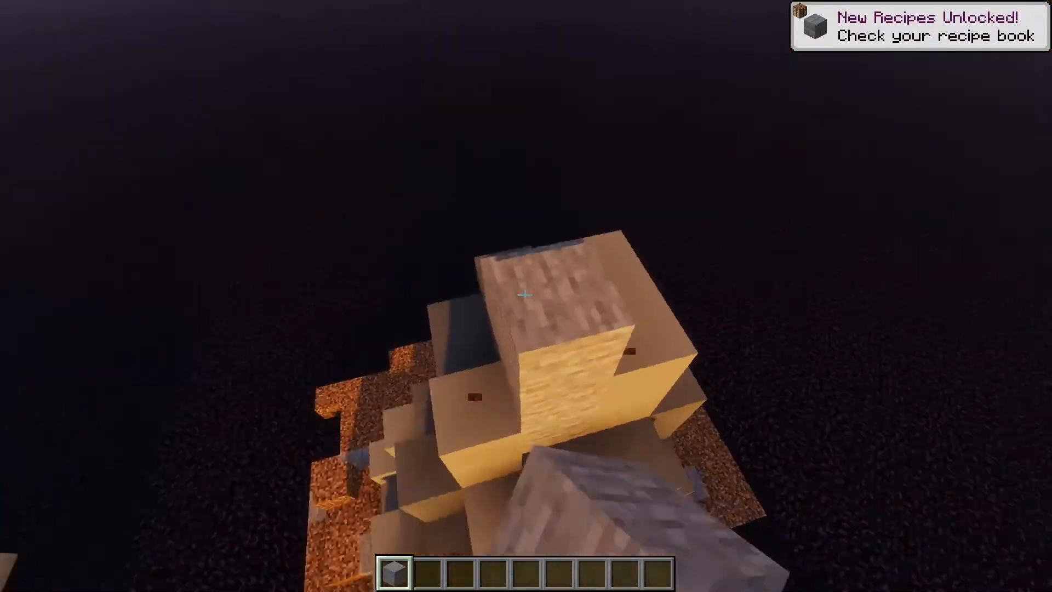
Step: Fly around the mounds and copy their blocks into the hotbar, including Cyan Terracotta and Light Gray Concrete Powder
key(w)
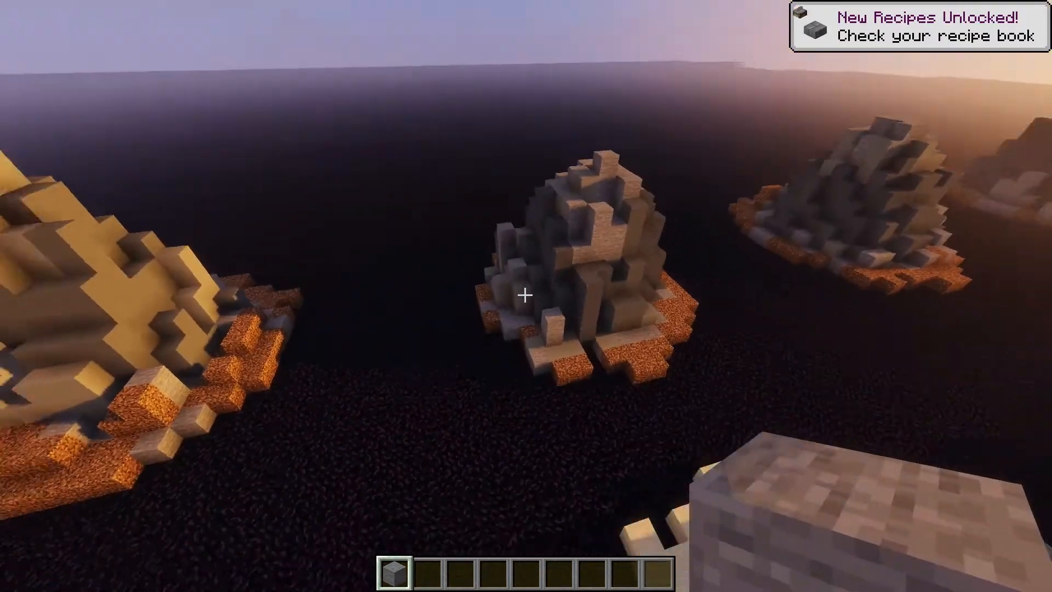
key(d)
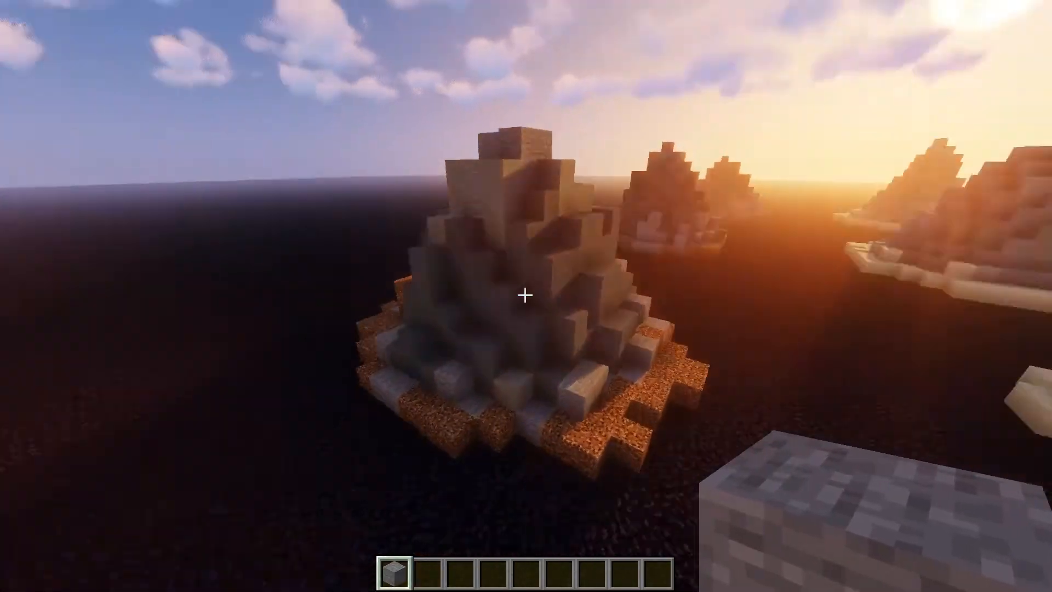
middle_click(525, 295)
key(w)
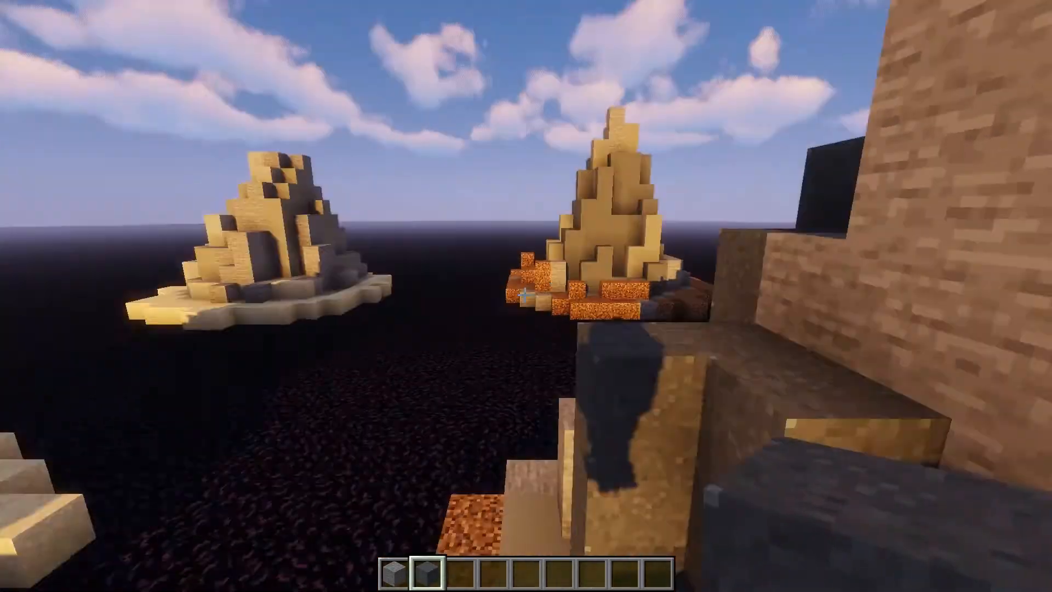
scroll(524, 295, down, 1)
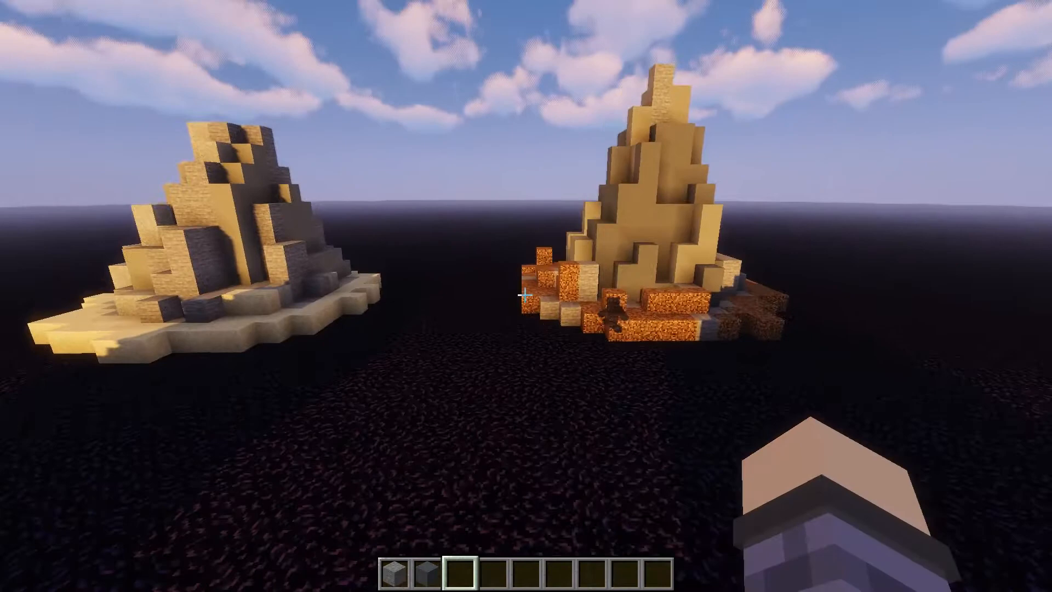
key(w)
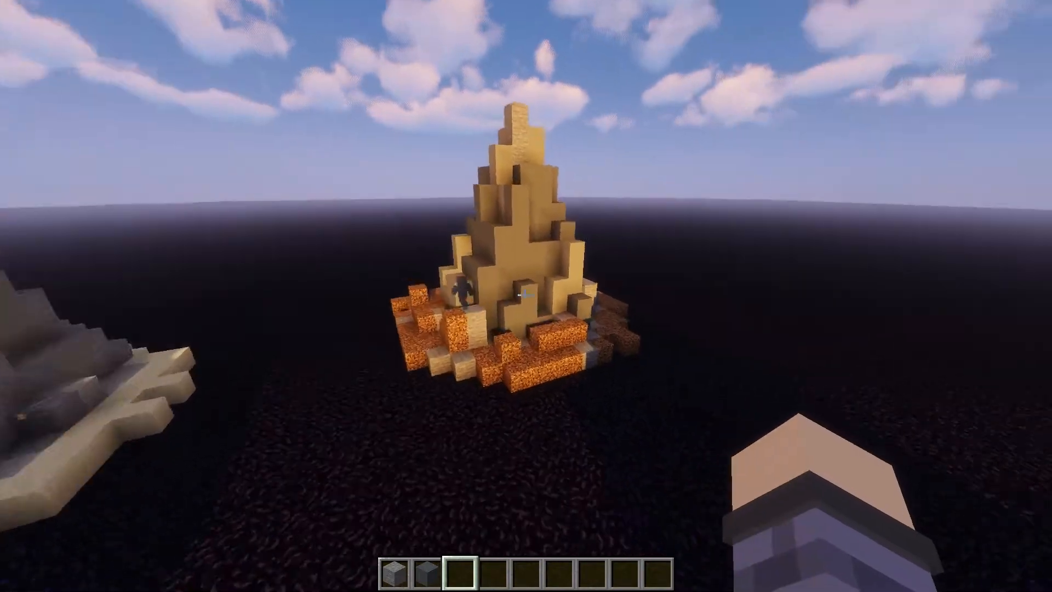
middle_click(524, 294)
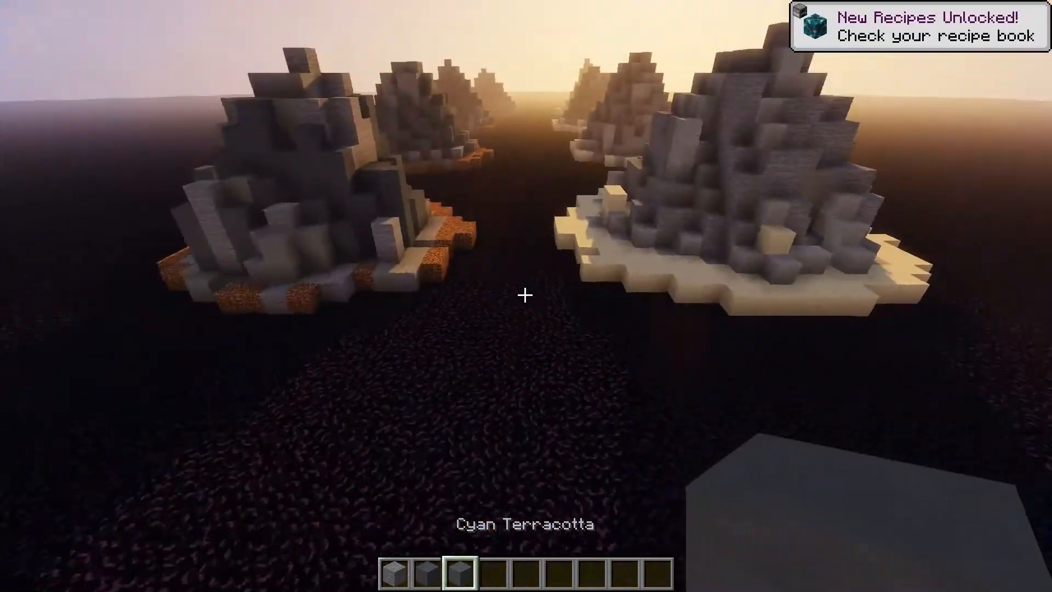
key(w)
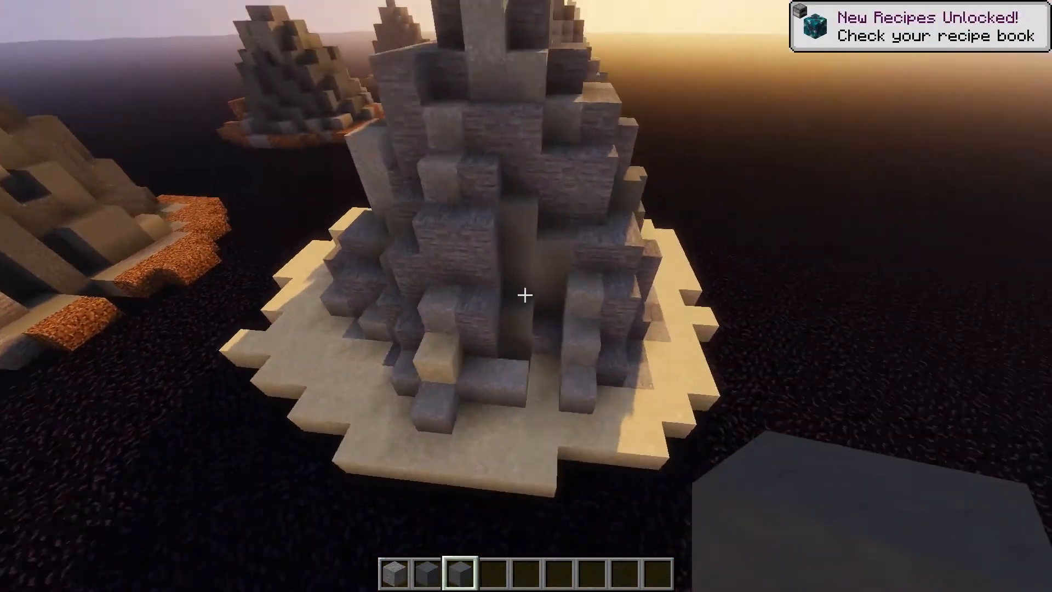
middle_click(524, 295)
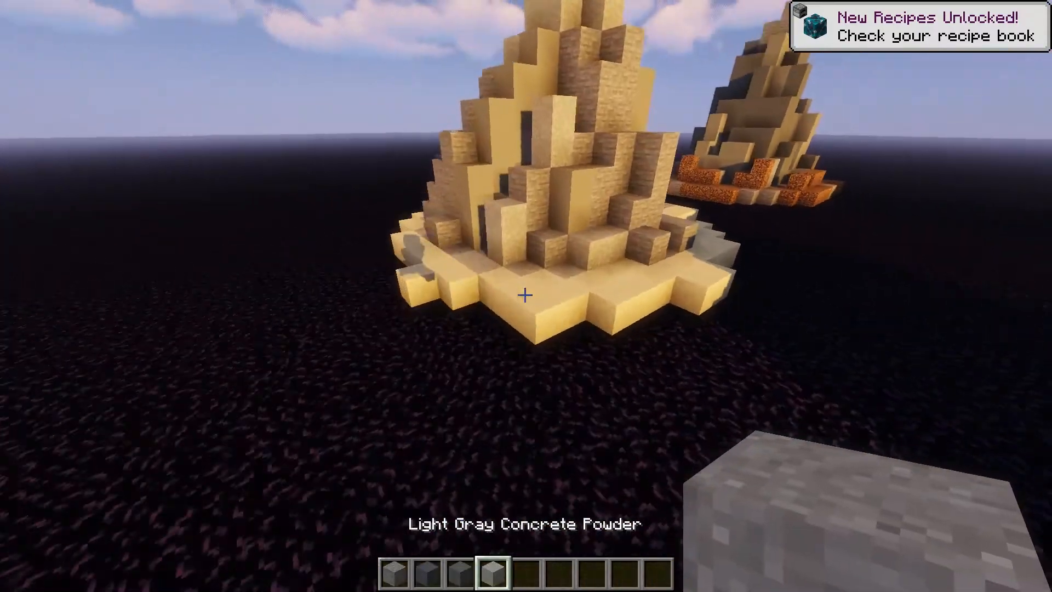
key(w)
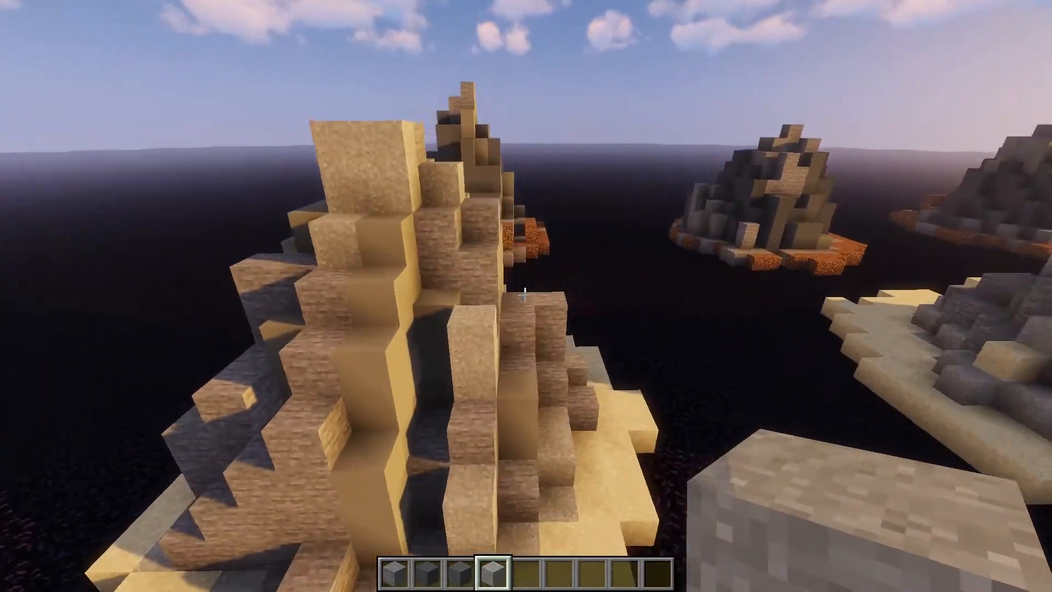
key(s)
Step: Fly up to the sand-based mound and get the region selection wand into the hotbar
scroll(524, 294, down, 1)
key(e)
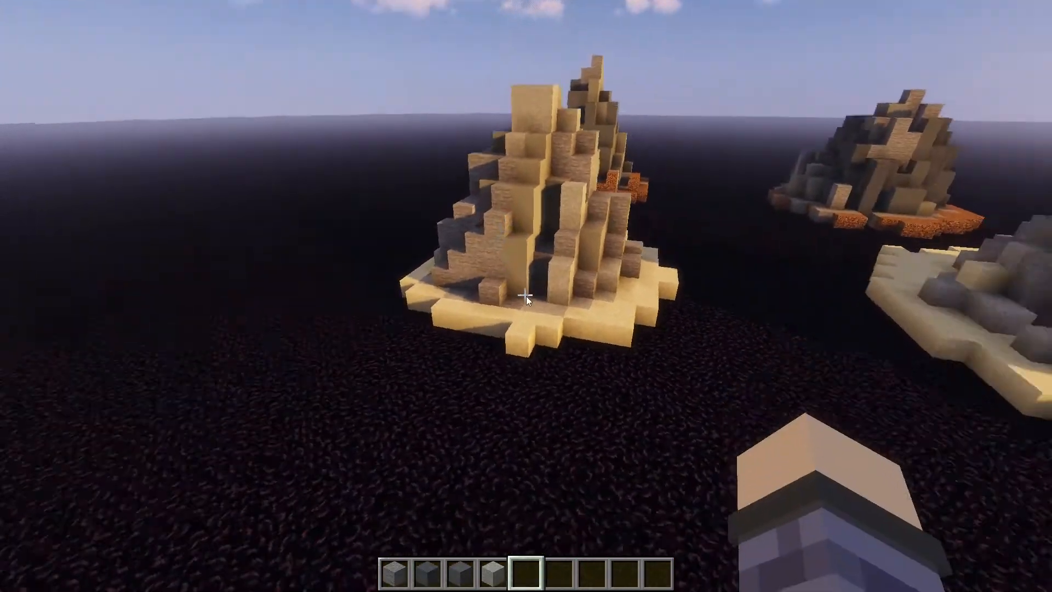
scroll(524, 295, up, 1)
scroll(524, 295, down, 5)
key(w)
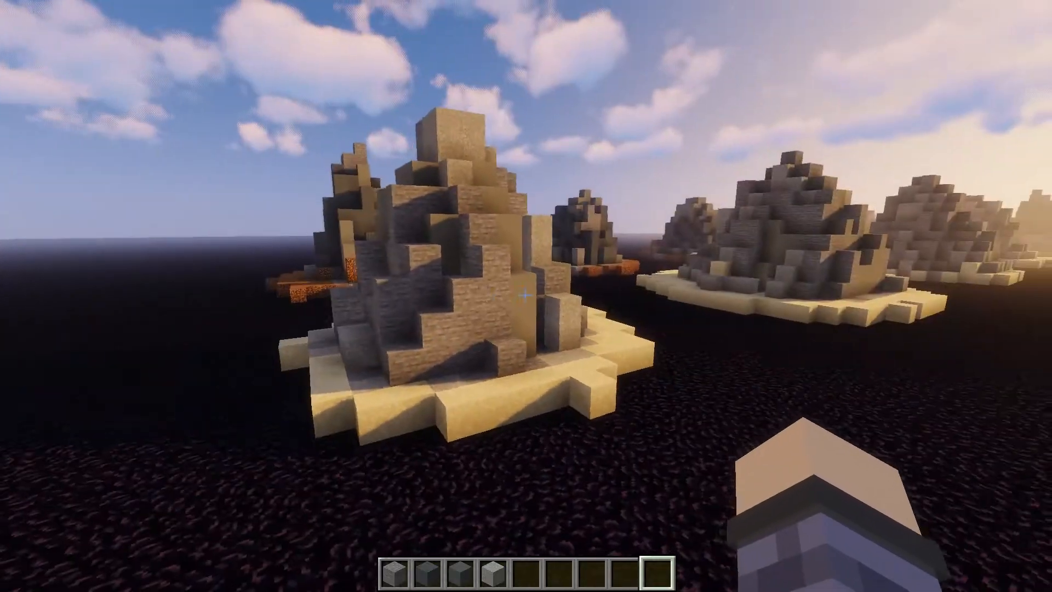
key(slash)
text(/br)
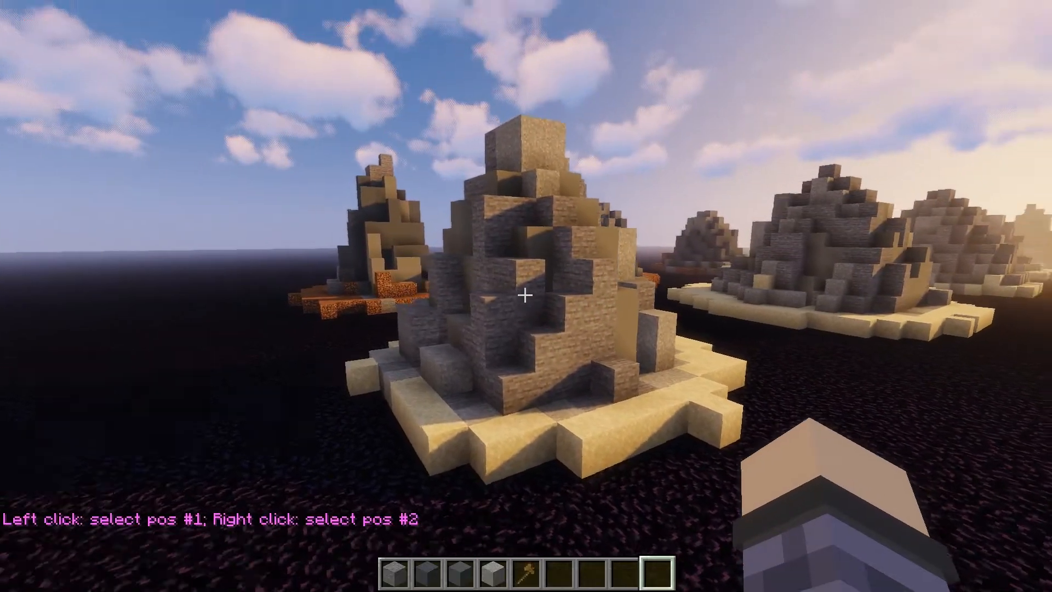
Step: Try to stack an upside-down mound copy above the tall dirt-based mound, and undo the edit
scroll(524, 295, up, 5)
right_click(524, 294)
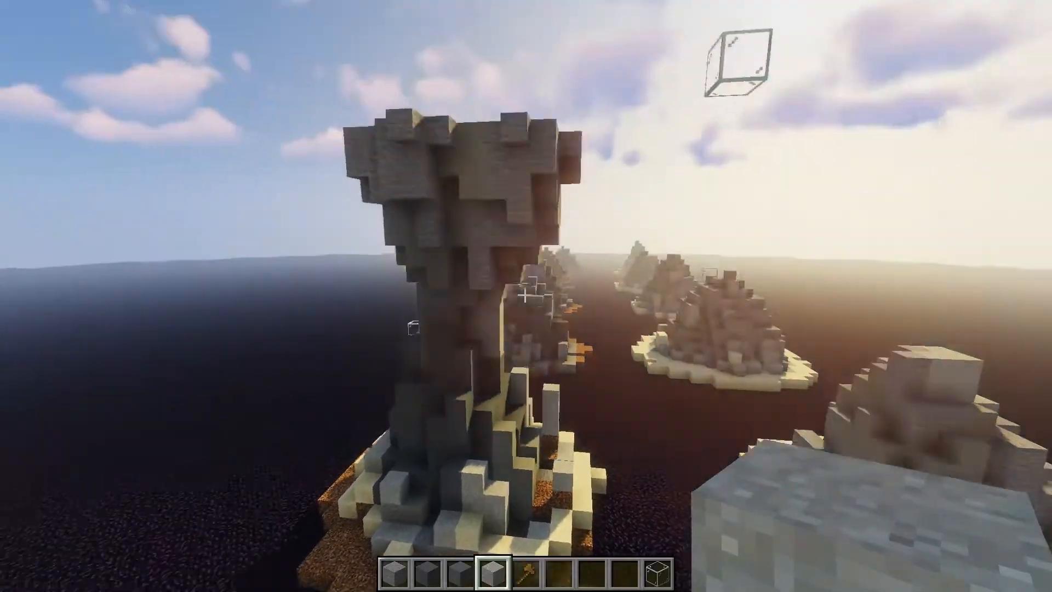
key(shift)
key(s)
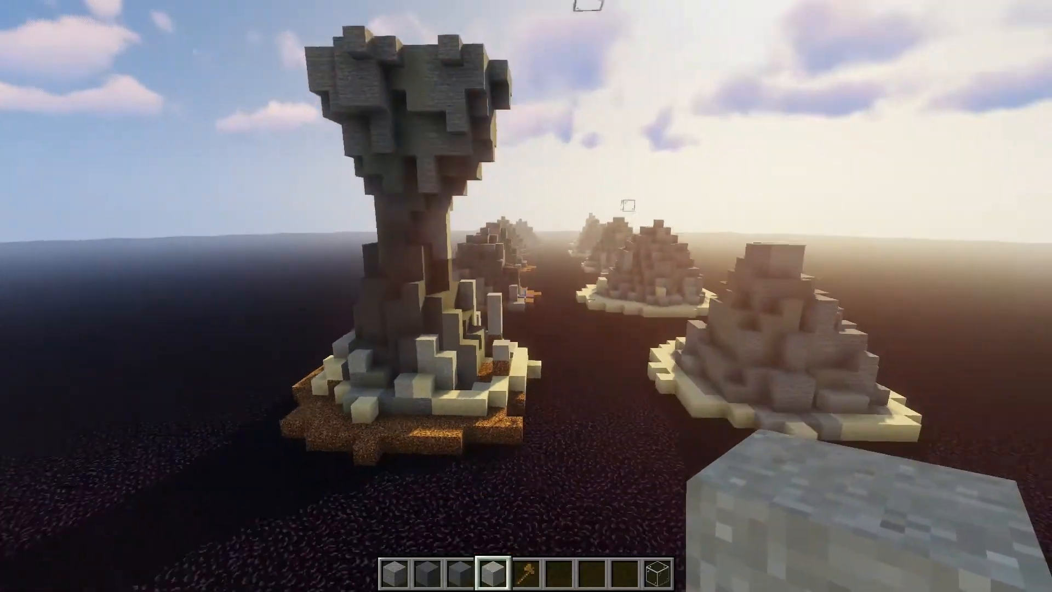
key(w)
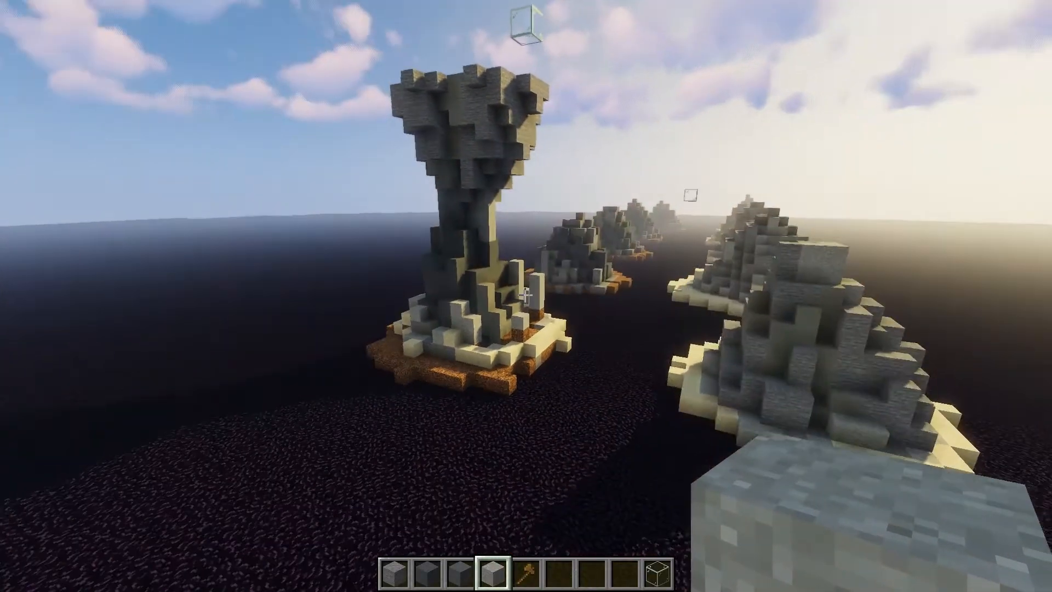
click(524, 294)
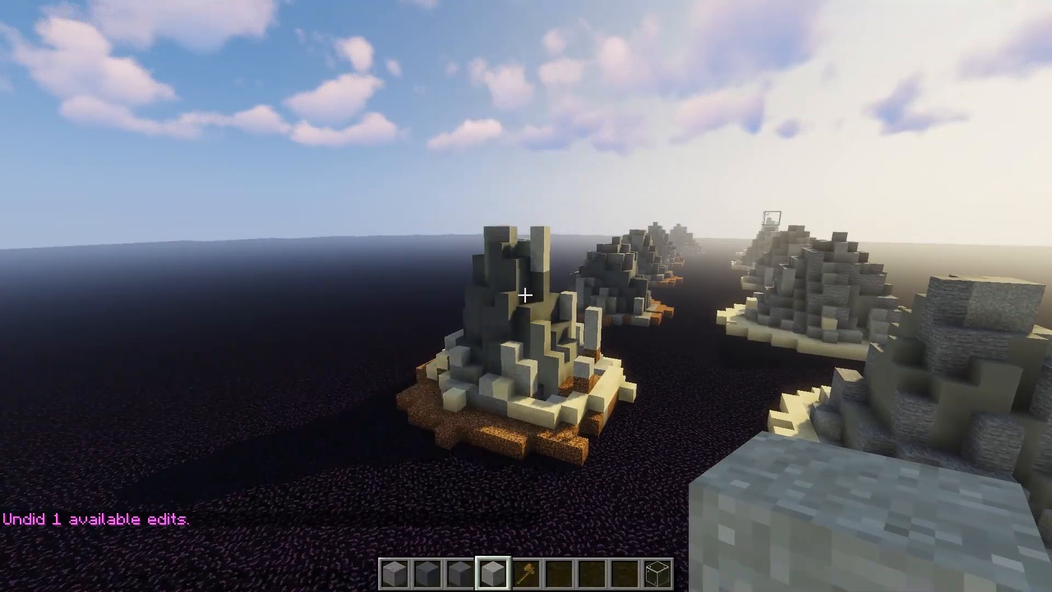
Step: Replace dirt blocks along the edge of the tall mound's base with Stone
key(w)
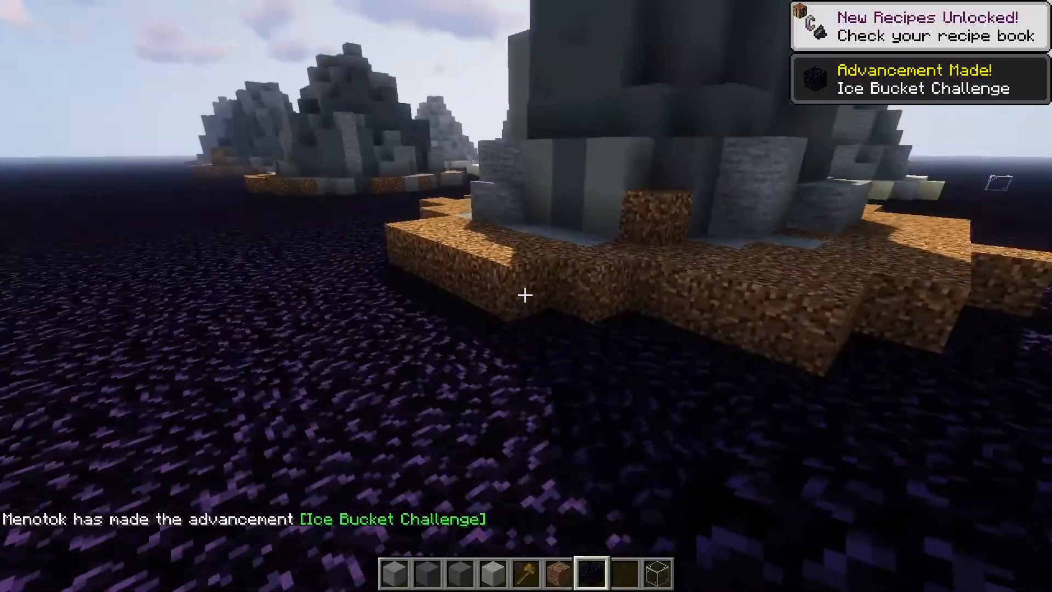
key(w)
scroll(524, 295, up, 6)
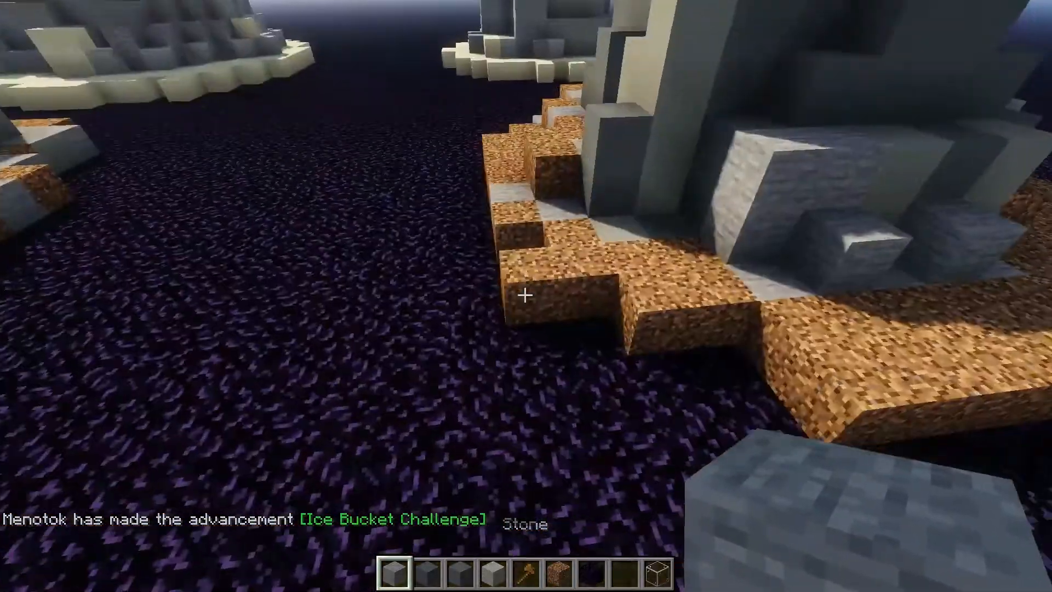
click(524, 295)
key(w)
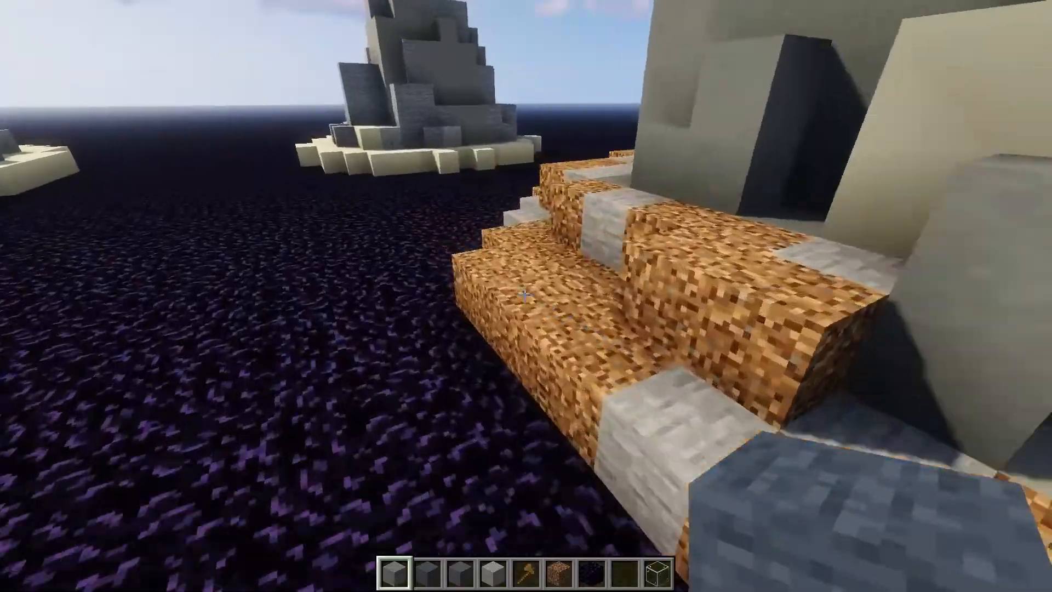
Step: Remove a protruding dirt block from the edge of the mound's base and fill the gap with Obsidian
click(524, 294)
scroll(524, 294, up, 3)
right_click(524, 294)
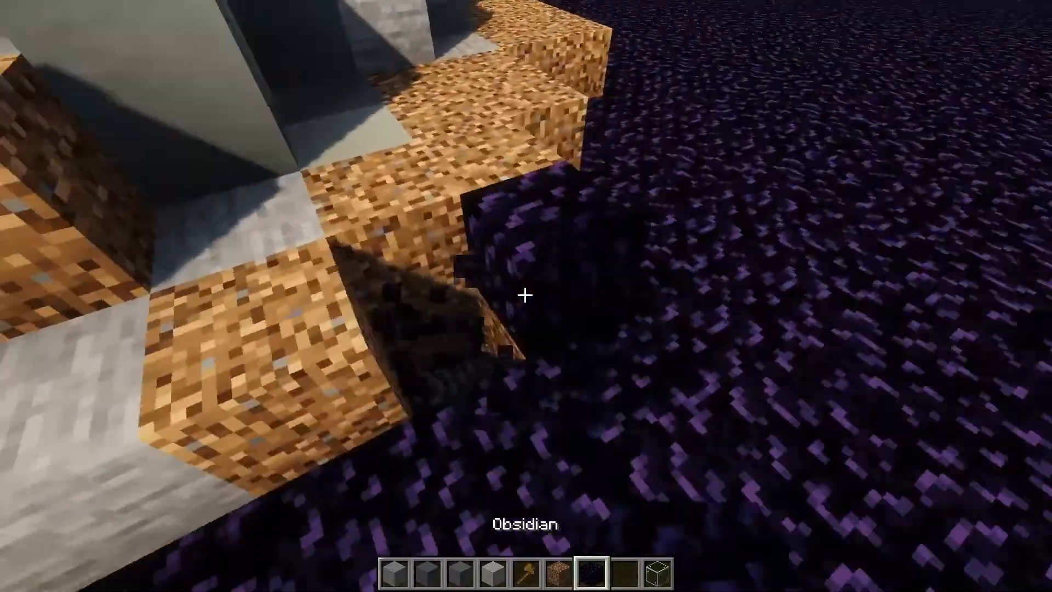
click(524, 295)
right_click(524, 295)
key(space)
key(w)
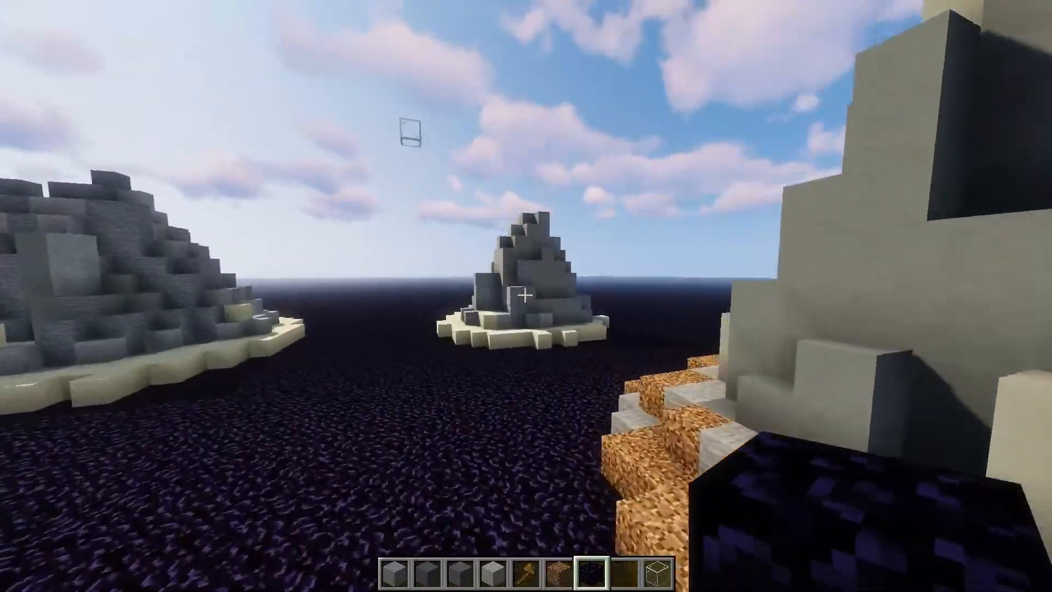
Step: Select the region around the tall dirt-based mound with the wand, from a base corner up to above its peak
scroll(524, 295, down, 2)
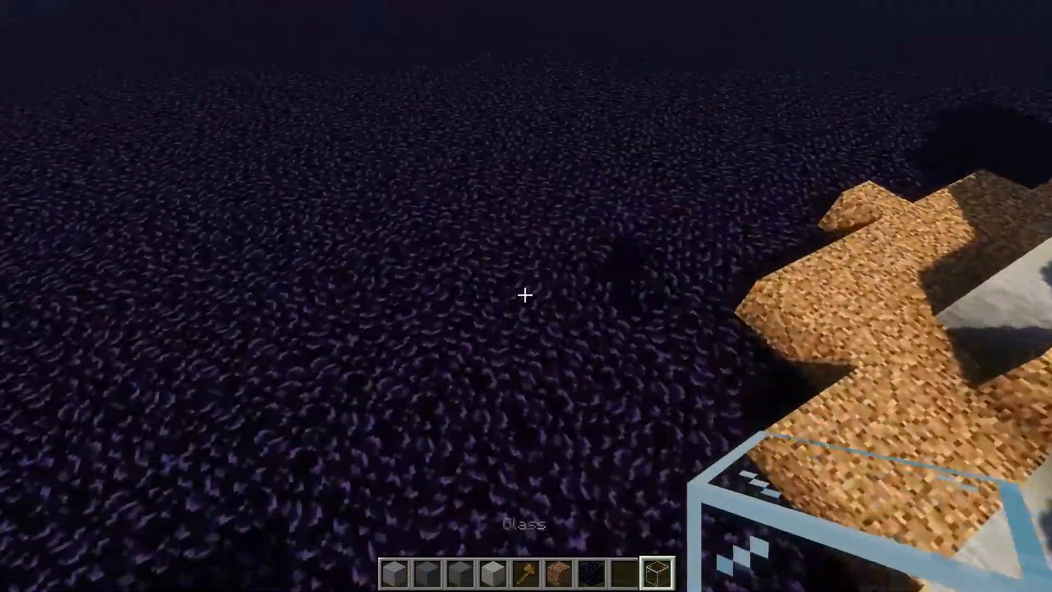
right_click(524, 295)
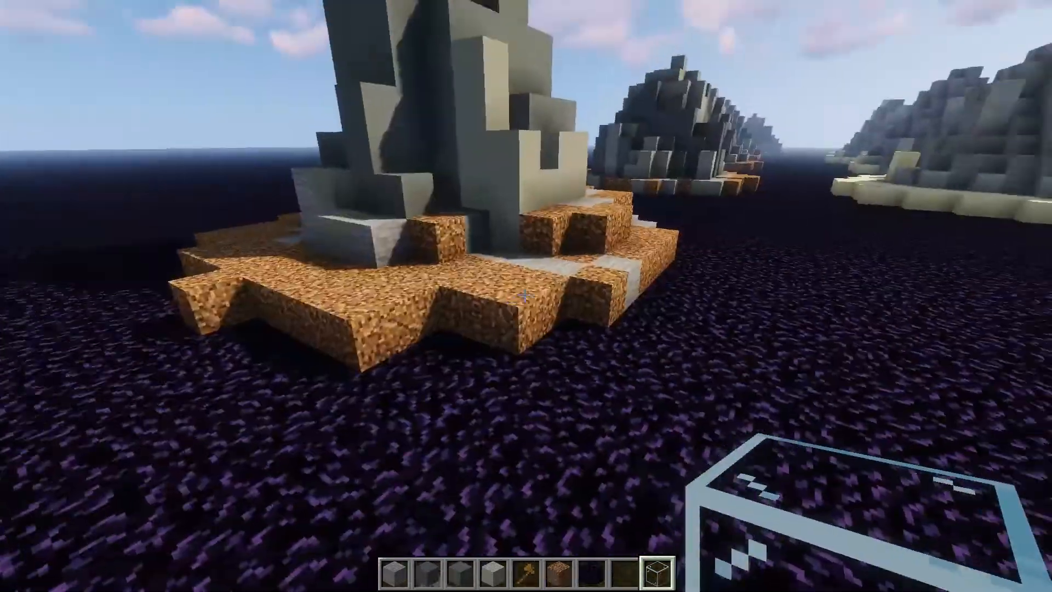
scroll(524, 295, up, 4)
click(524, 294)
key(w)
key(space)
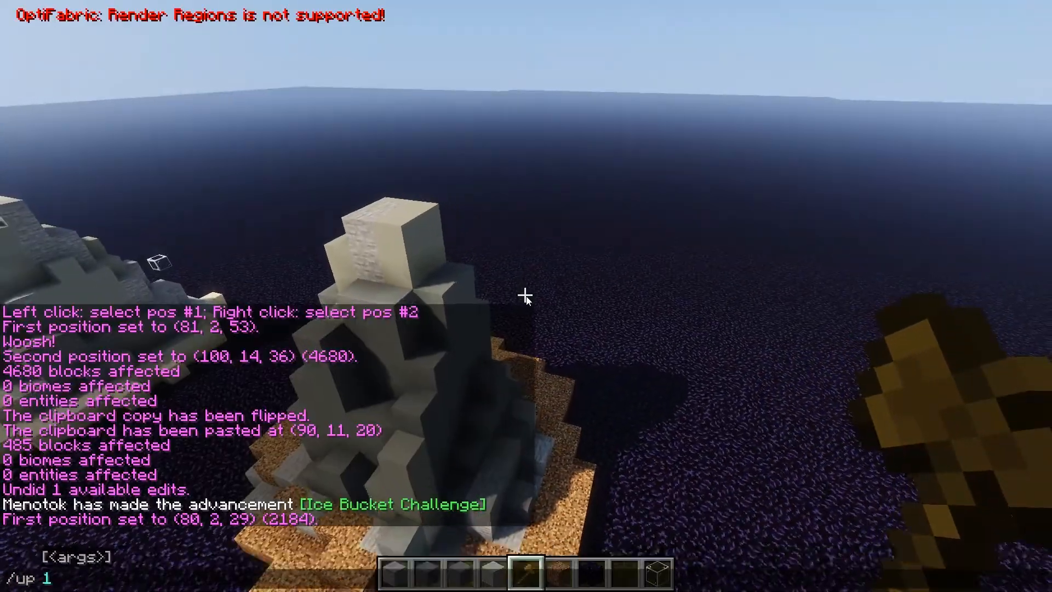
right_click(525, 295)
scroll(525, 295, up, 1)
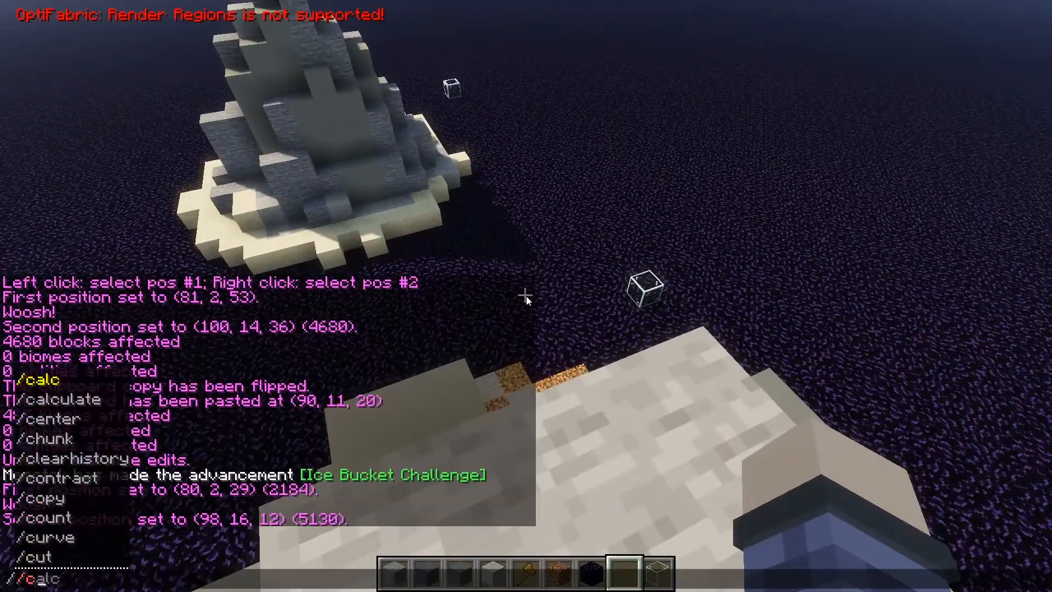
Step: Copy the selected mound, flip the clipboard with //flip and paste it upside down onto the peak of the sand-based mound
key(Return)
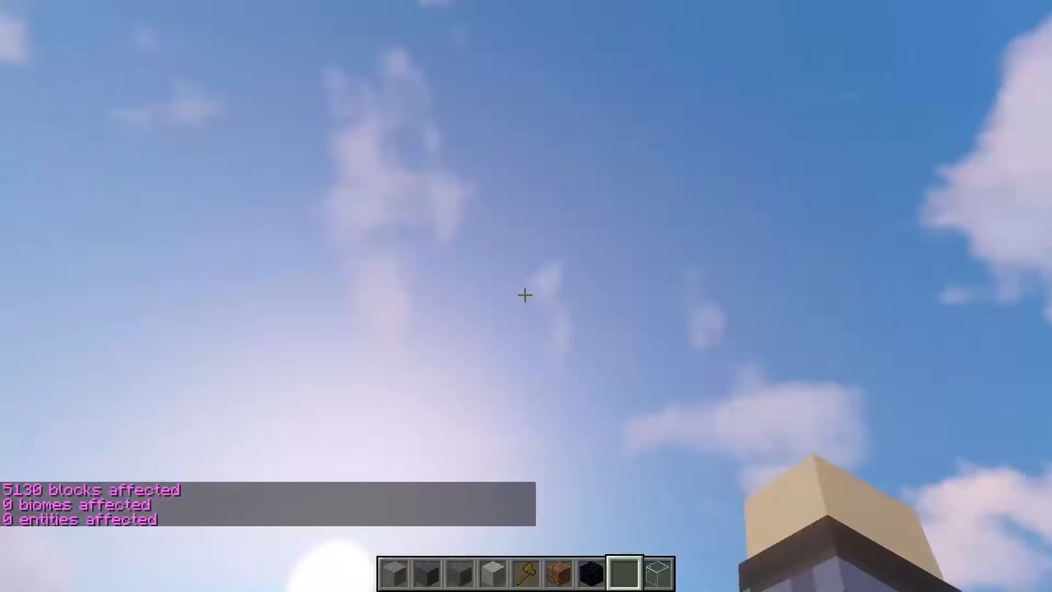
text(t//flip)
key(Return)
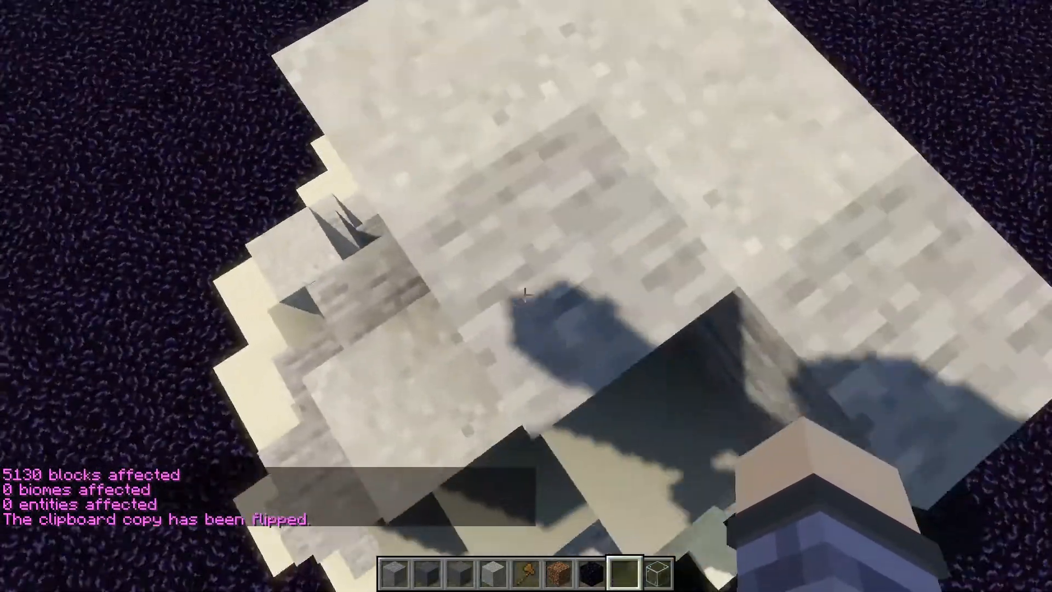
click(525, 295)
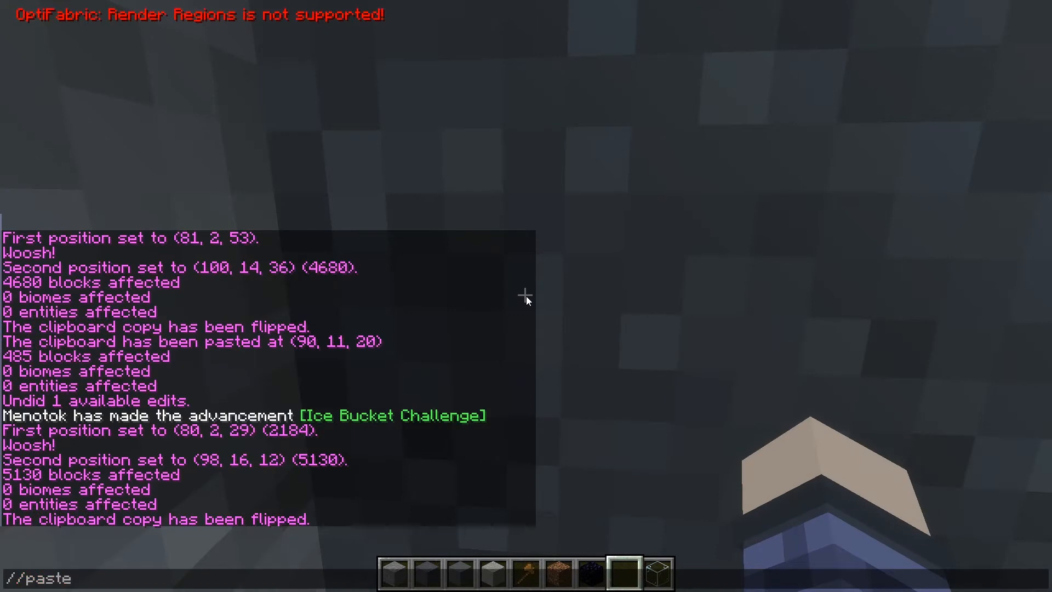
text(//paste)
key(Return)
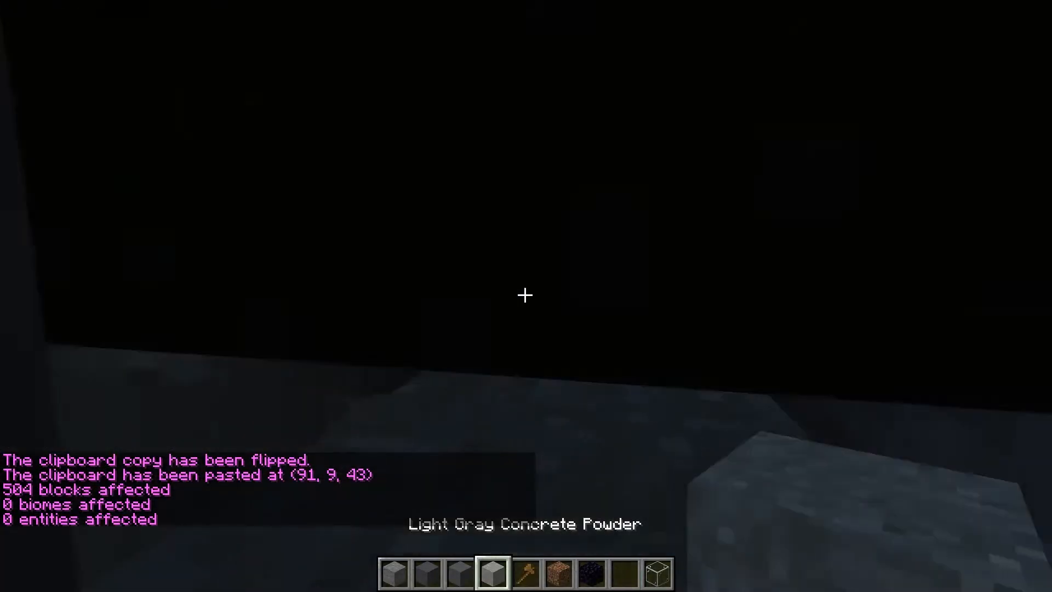
Step: Fill out the thin neck between the lower mound and the inverted copy, using Stone and Light Gray Concrete Powder blocks
key(1)
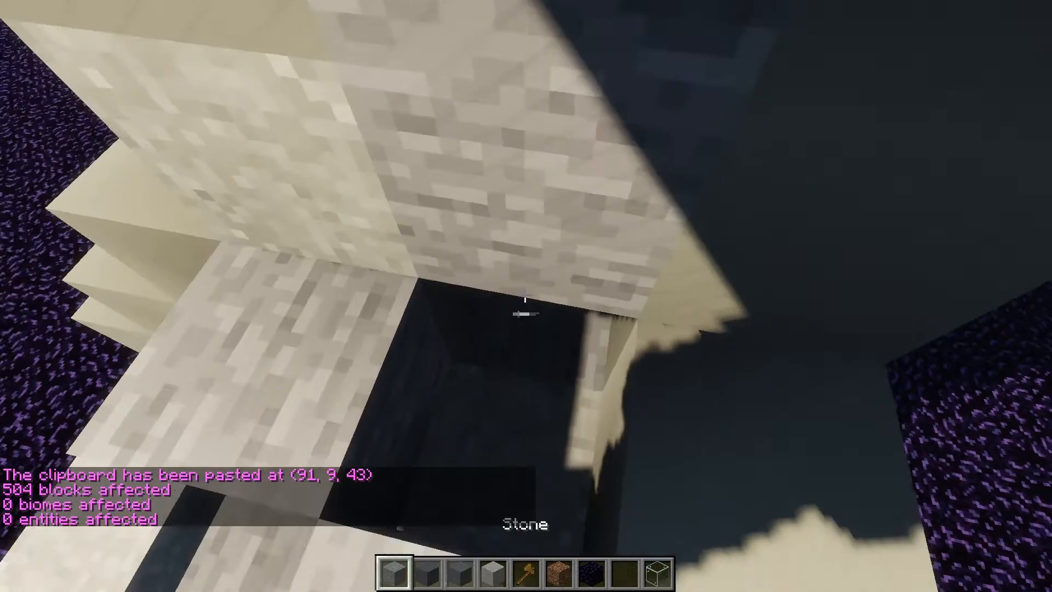
key(4)
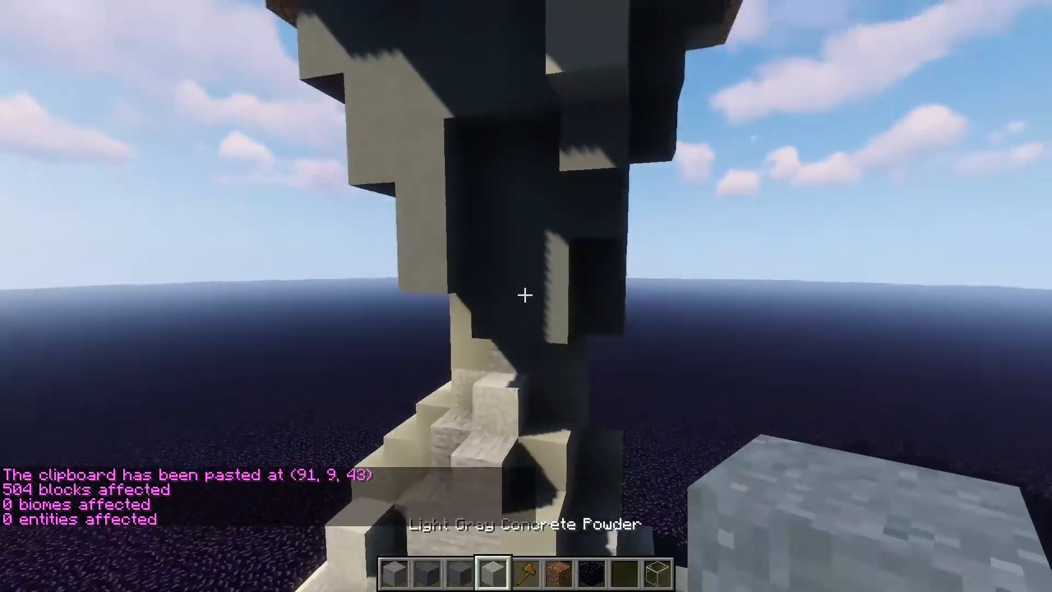
key(s)
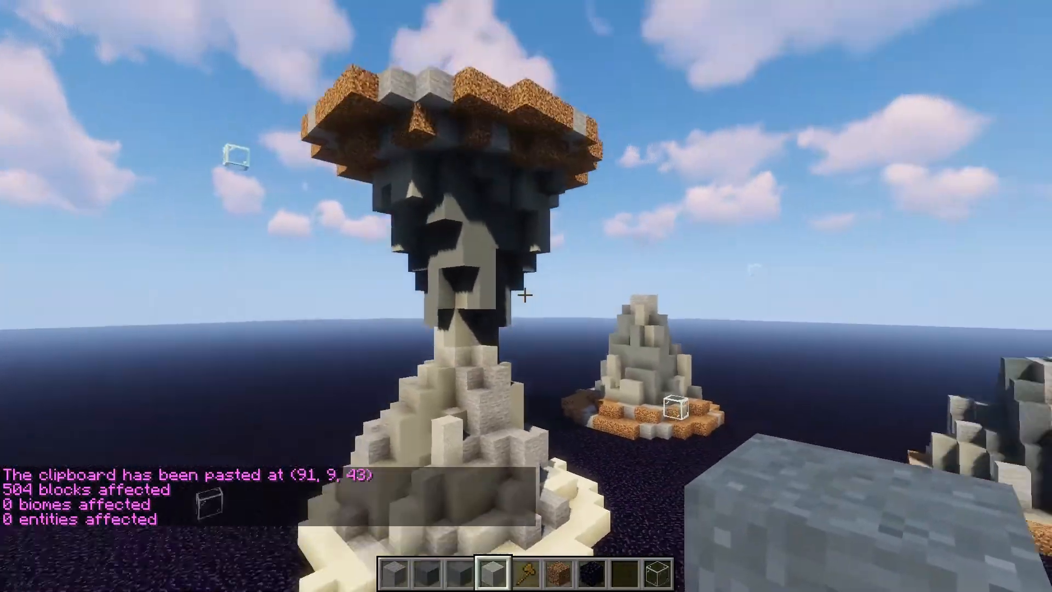
key(w)
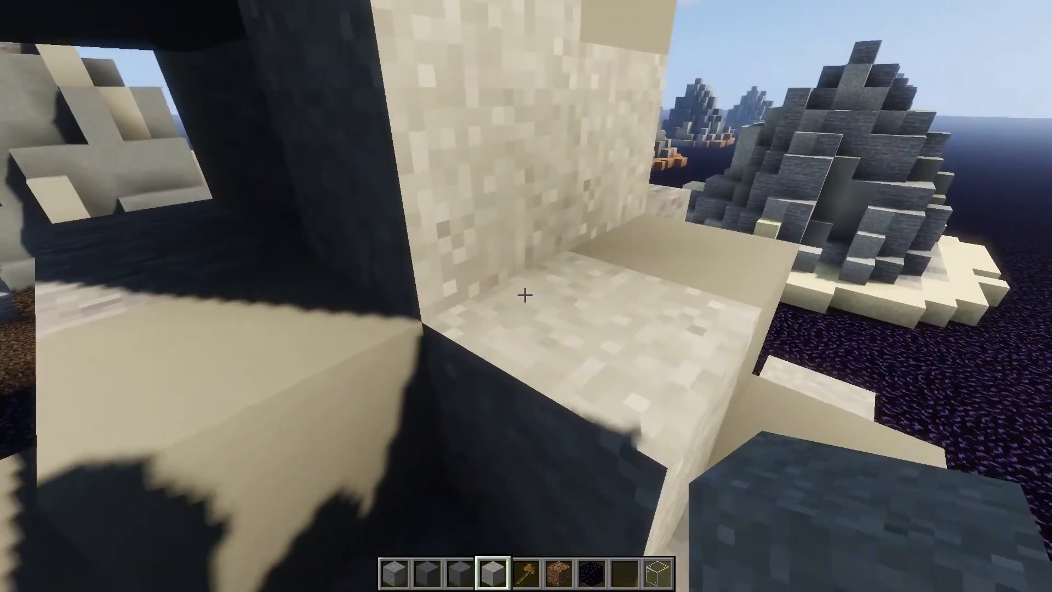
right_click(525, 295)
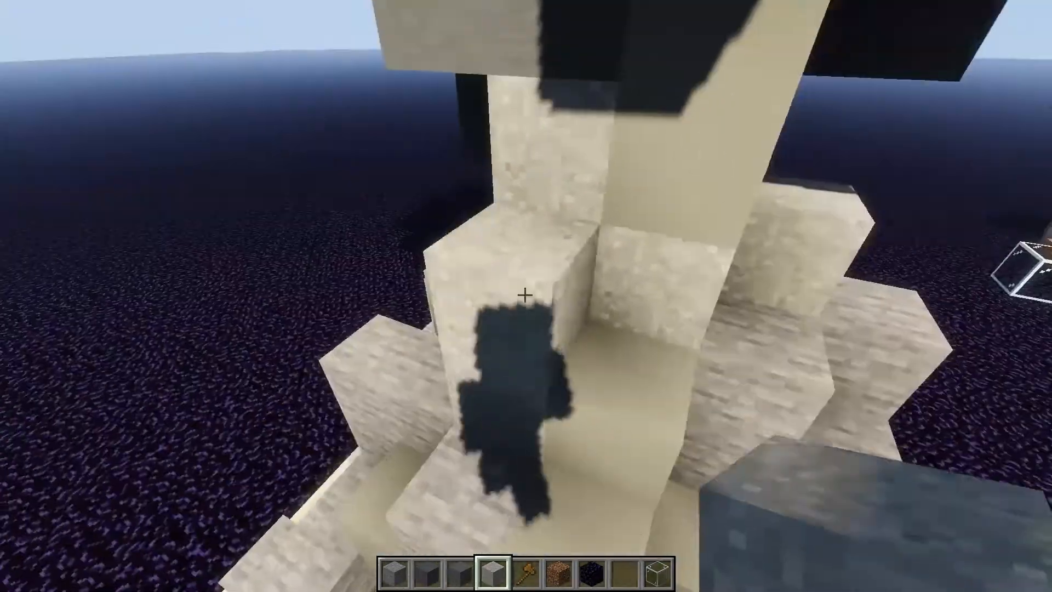
click(525, 295)
middle_click(524, 294)
right_click(525, 295)
Step: Thicken the rest of the neck with Cyan Terracotta and Stone so both halves blend together
key(3)
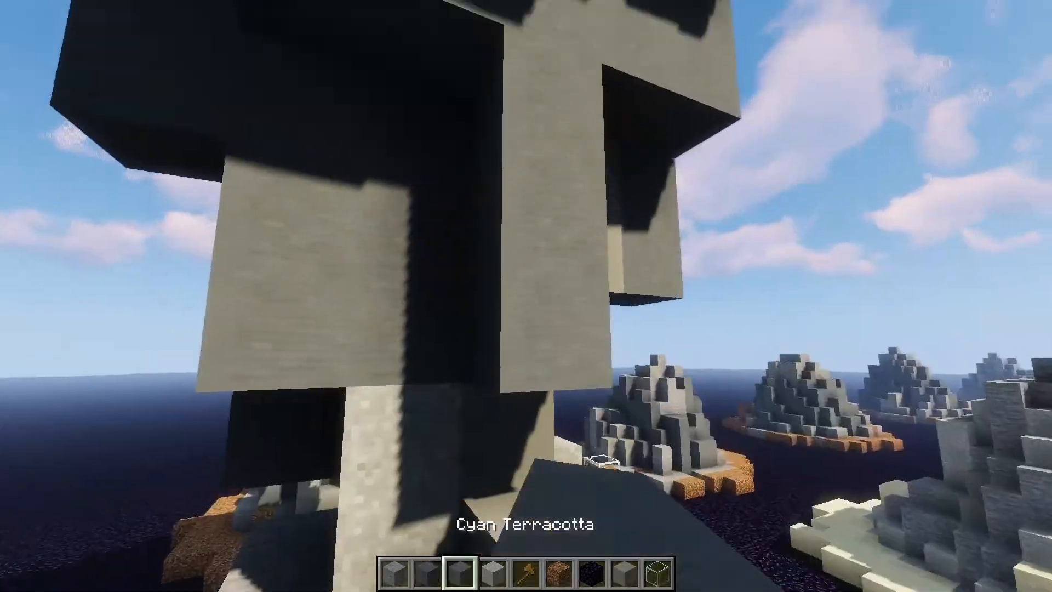
key(1)
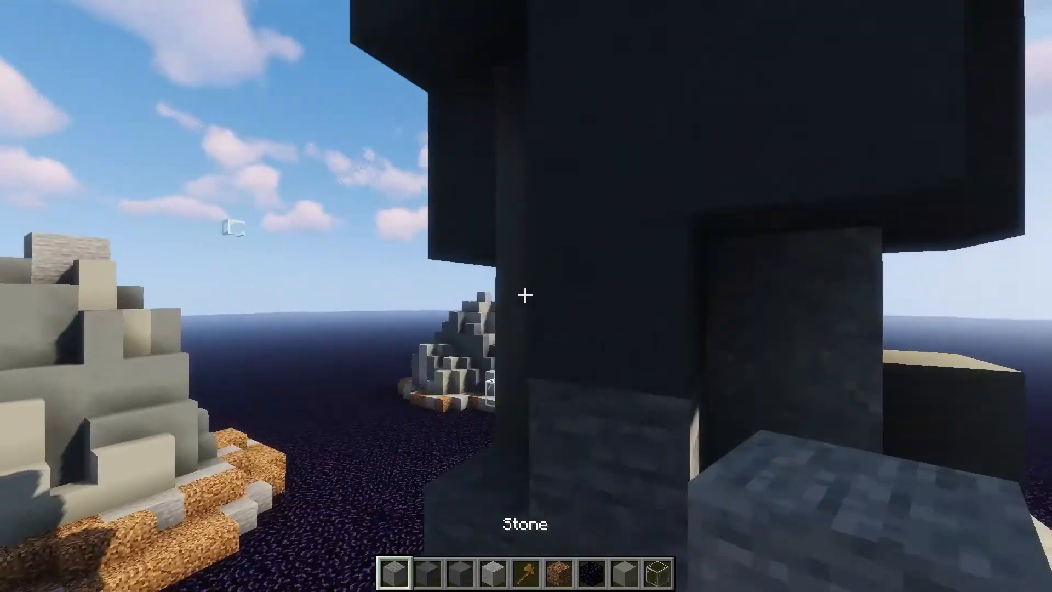
key(8)
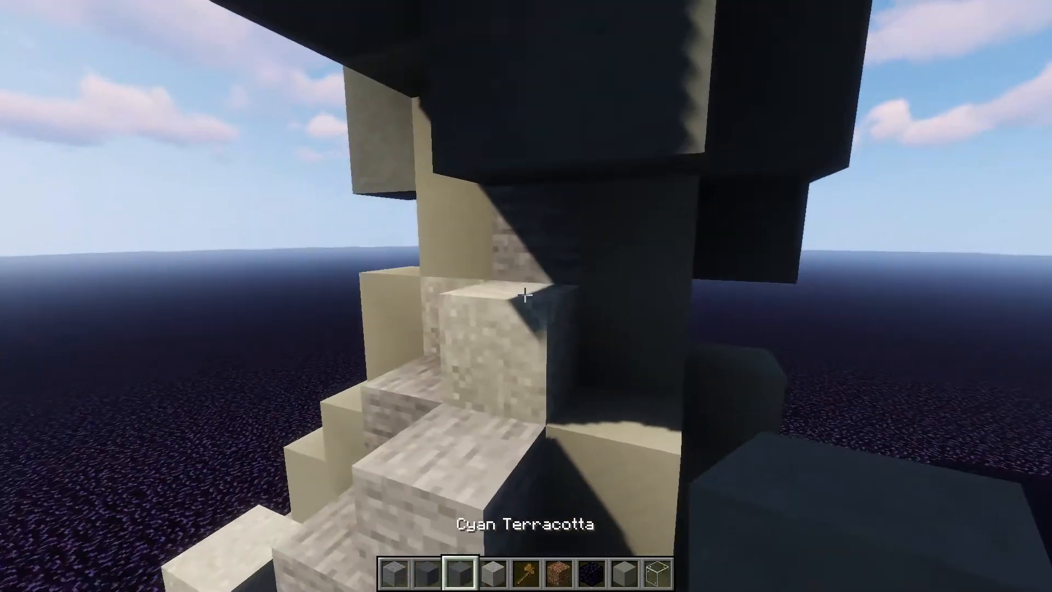
click(525, 296)
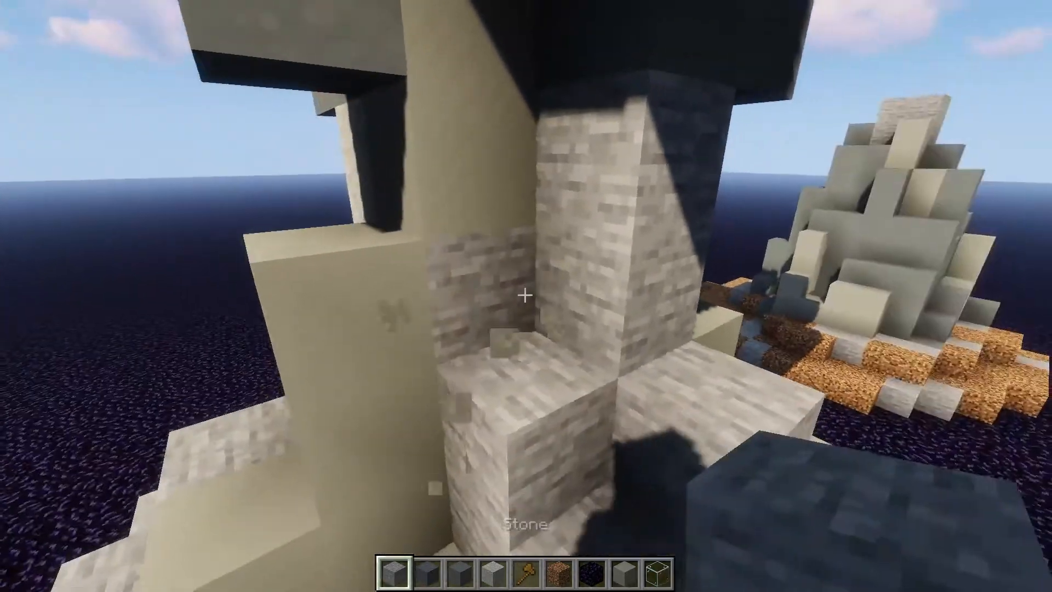
key(8)
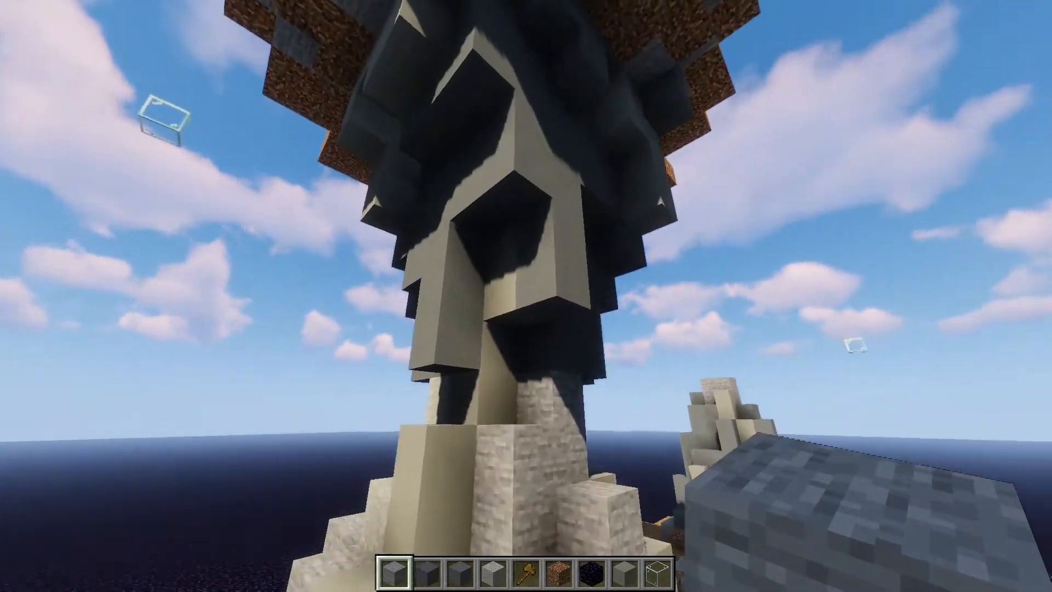
click(525, 296)
Step: Drop the Obsidian, fly up to the flat top of the formation and swap Coarse Dirt for a Grass Block in the hotbar
key(s)
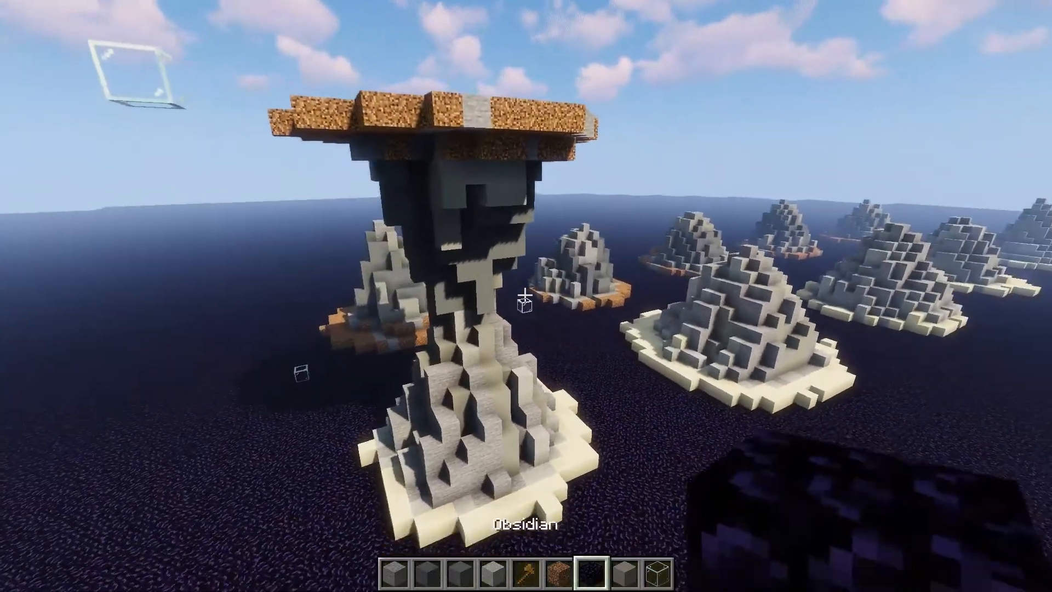
key(q)
key(w)
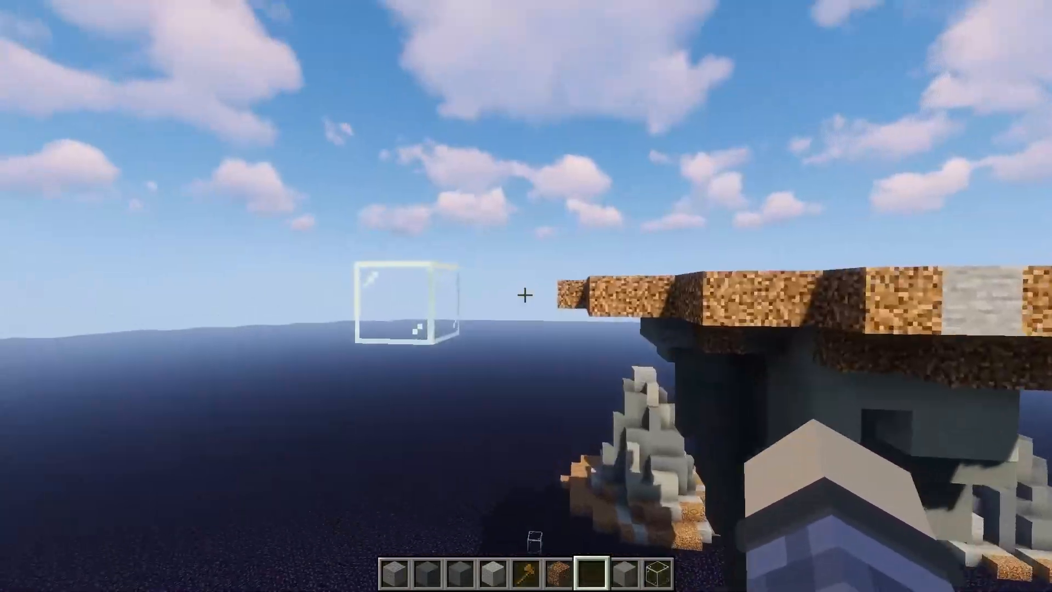
key(s)
key(shift)
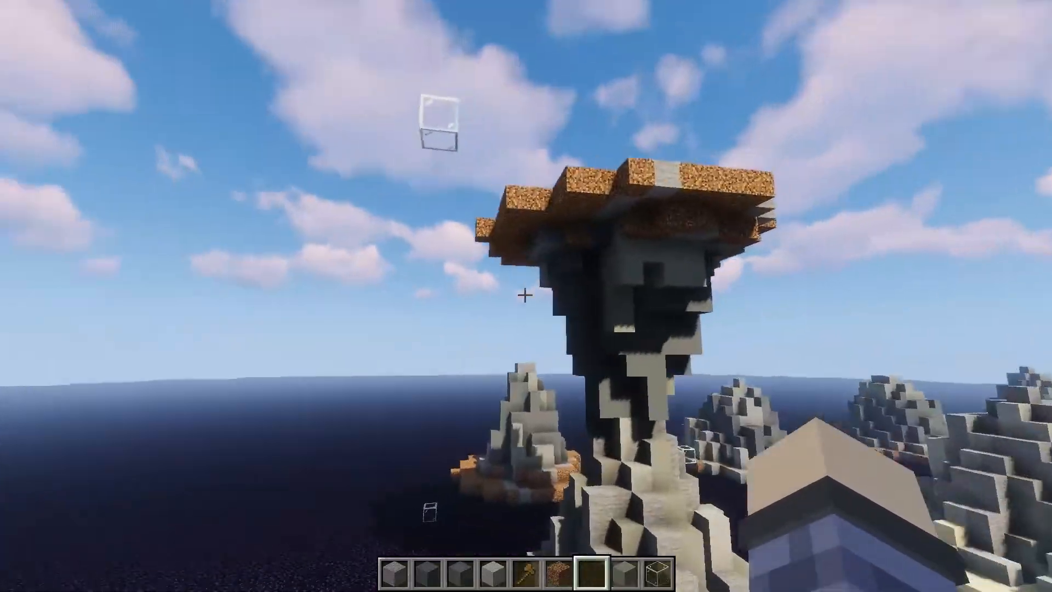
key(w)
key(space)
key(6)
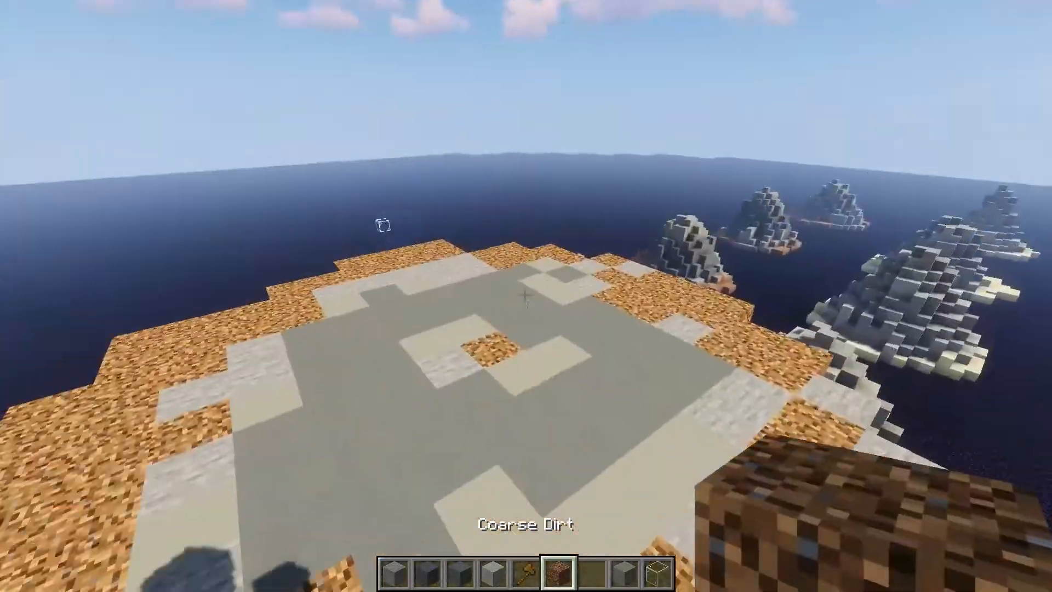
key(e)
key(Escape)
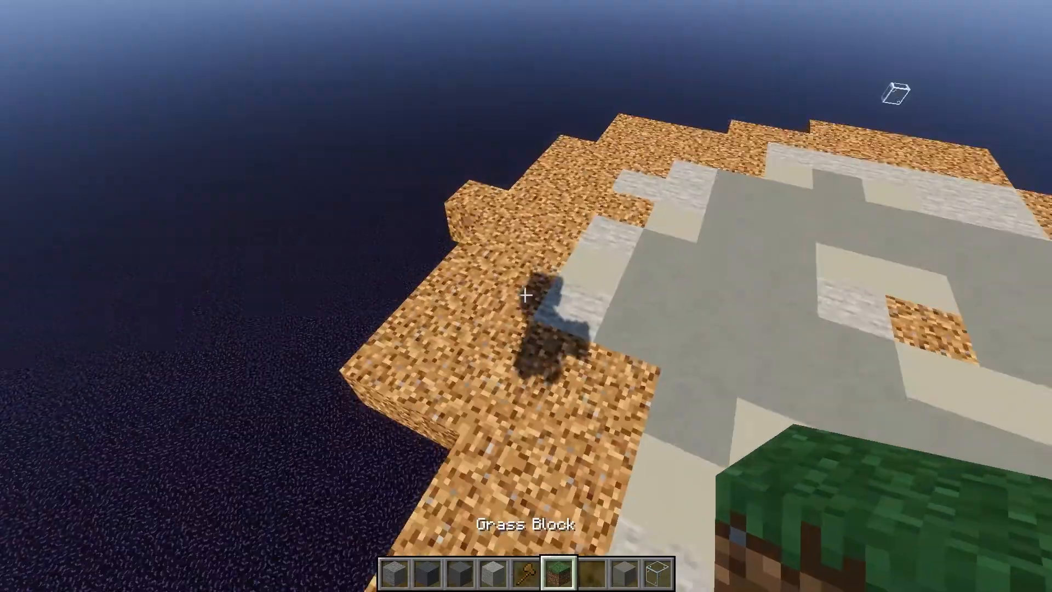
Step: Lay a raised row of Grass Blocks along one edge of the flat top, following its jagged outline
key(shift)
right_click(525, 296)
right_click(525, 295)
click(525, 296)
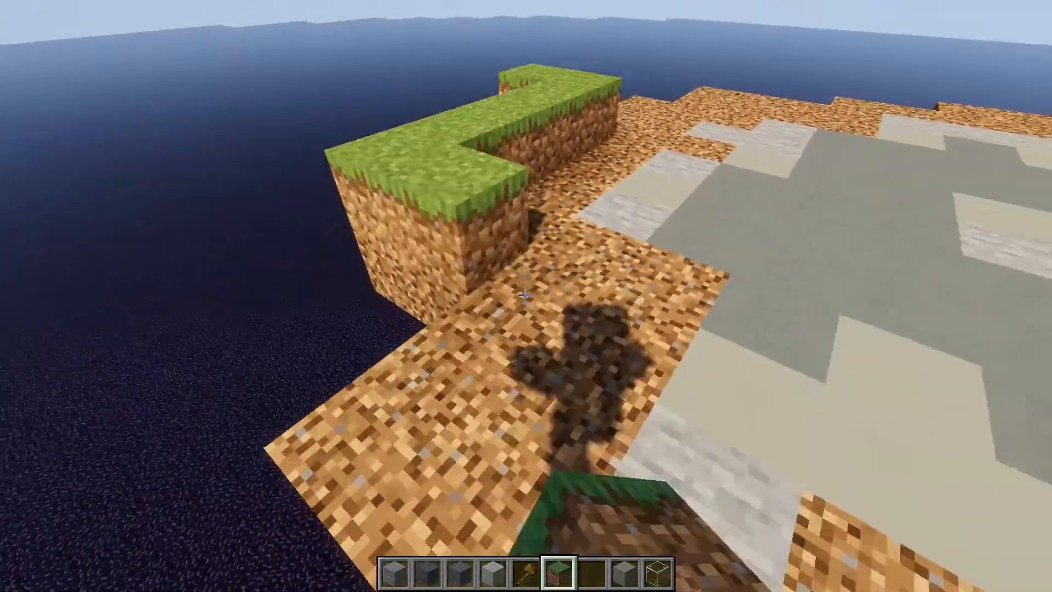
key(w)
key(a)
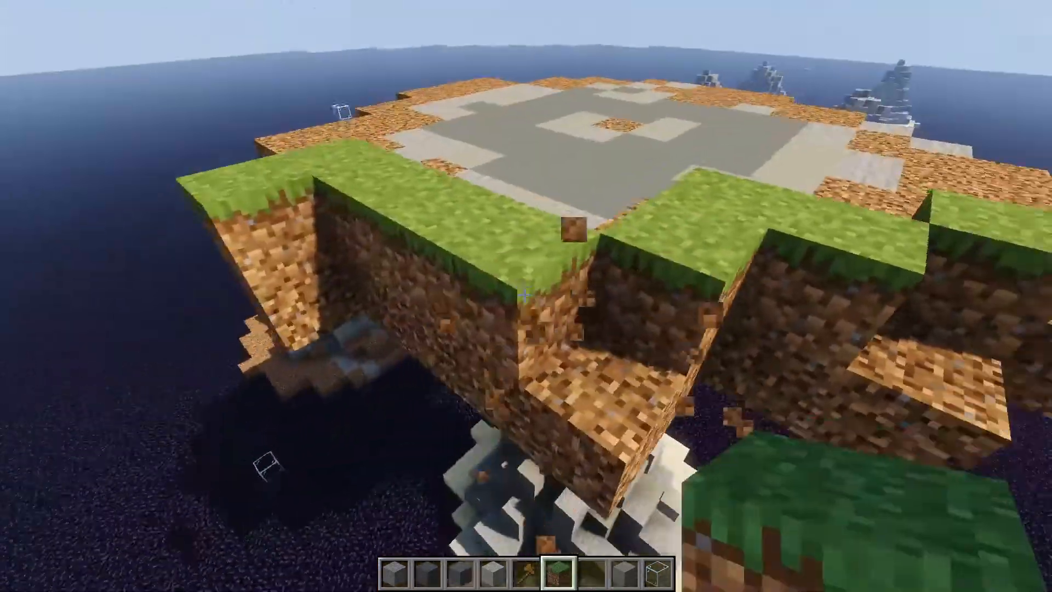
Step: Extend the Grass Block layer across the remaining flat top, leaving some outer dirt blocks uncovered for an irregular edge
click(524, 296)
right_click(525, 295)
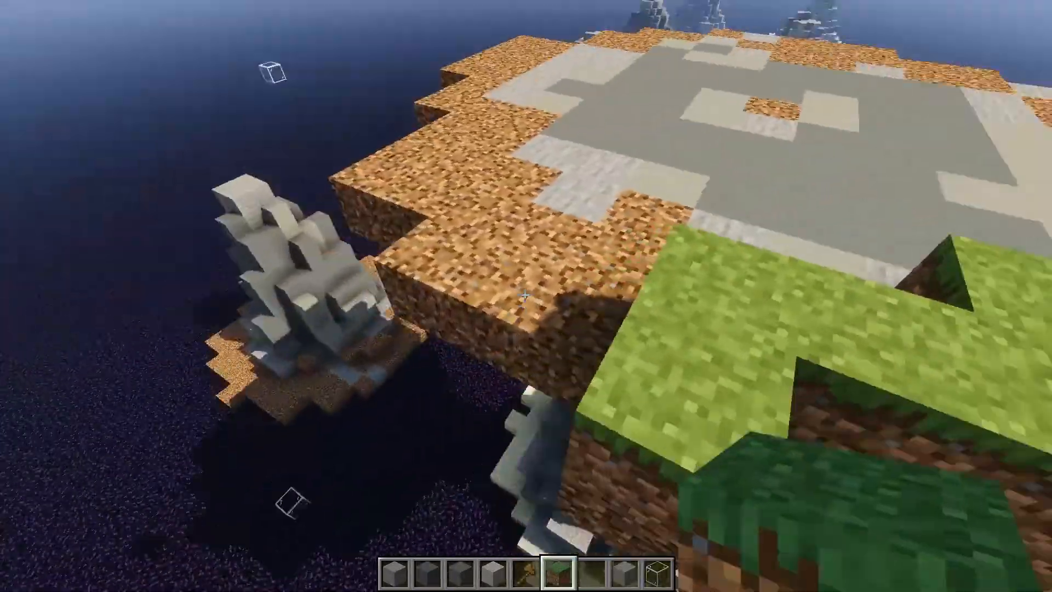
right_click(525, 295)
right_click(525, 296)
right_click(524, 295)
click(525, 295)
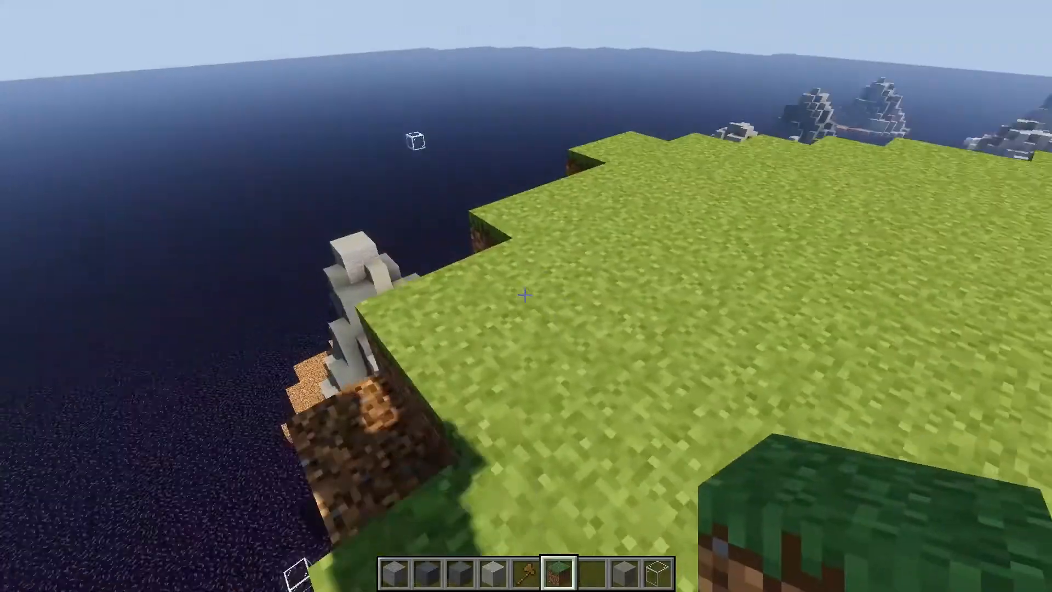
Step: Reshape the underside of the overhanging rim by breaking blocks and adding Coarse Dirt
key(shift)
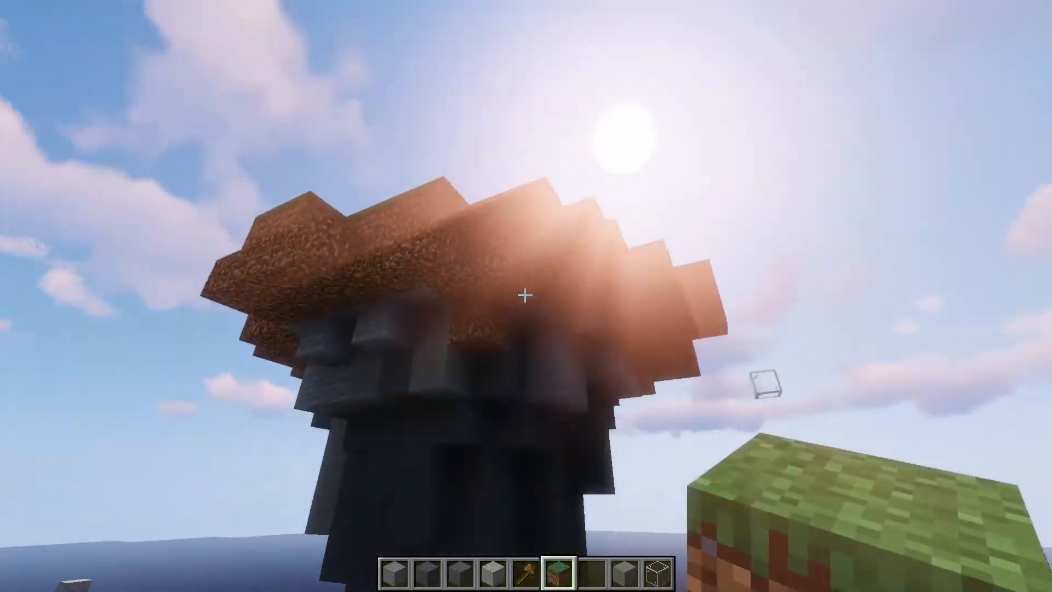
click(525, 296)
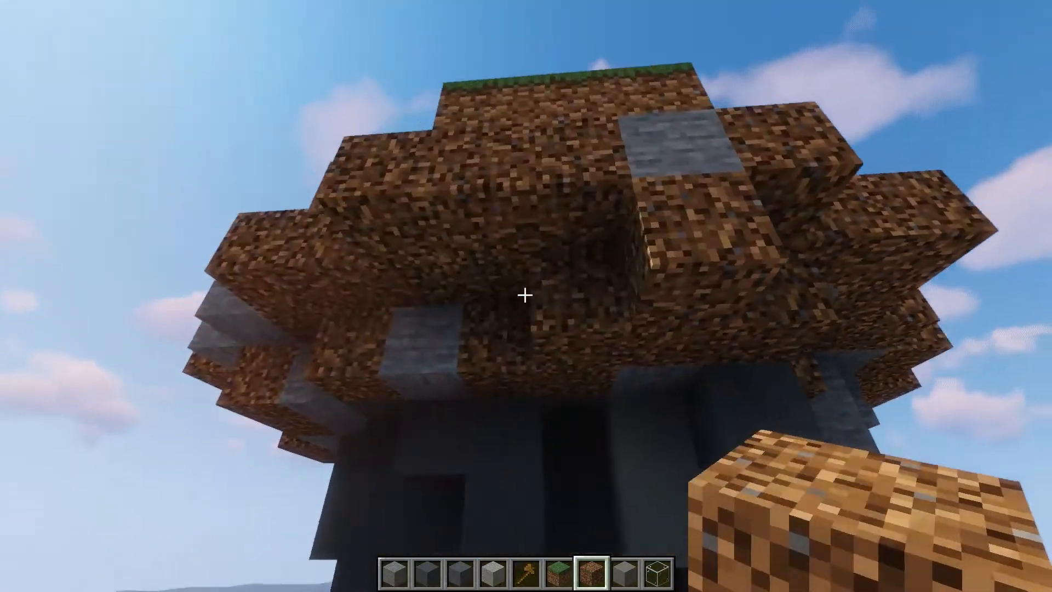
click(525, 295)
click(525, 294)
click(525, 295)
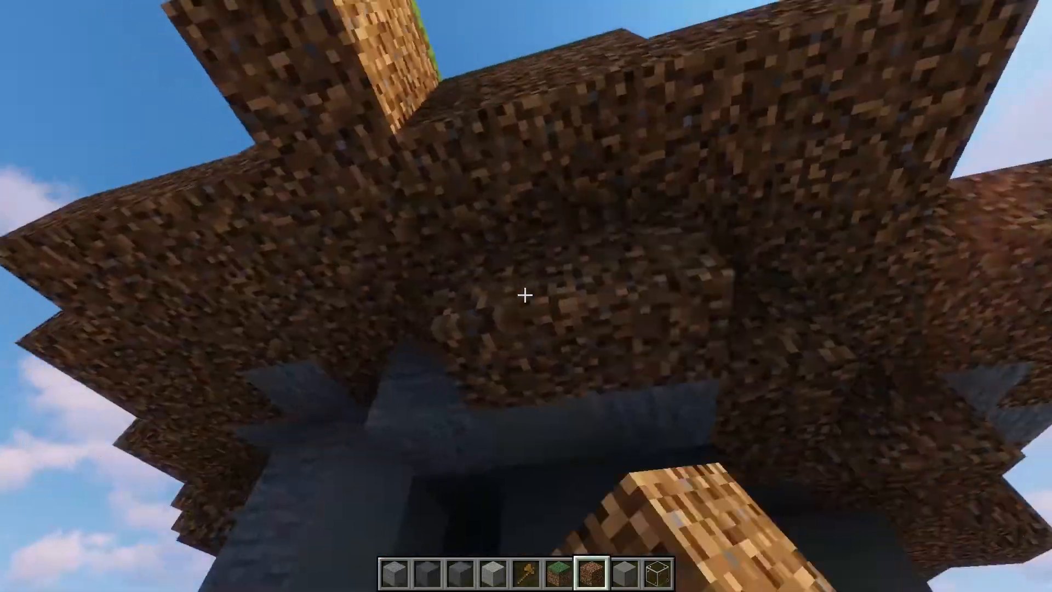
Step: Start a raised second tier of Grass Blocks on the flat top, placing and breaking blocks to give it a jagged outline
scroll(524, 295, up, 1)
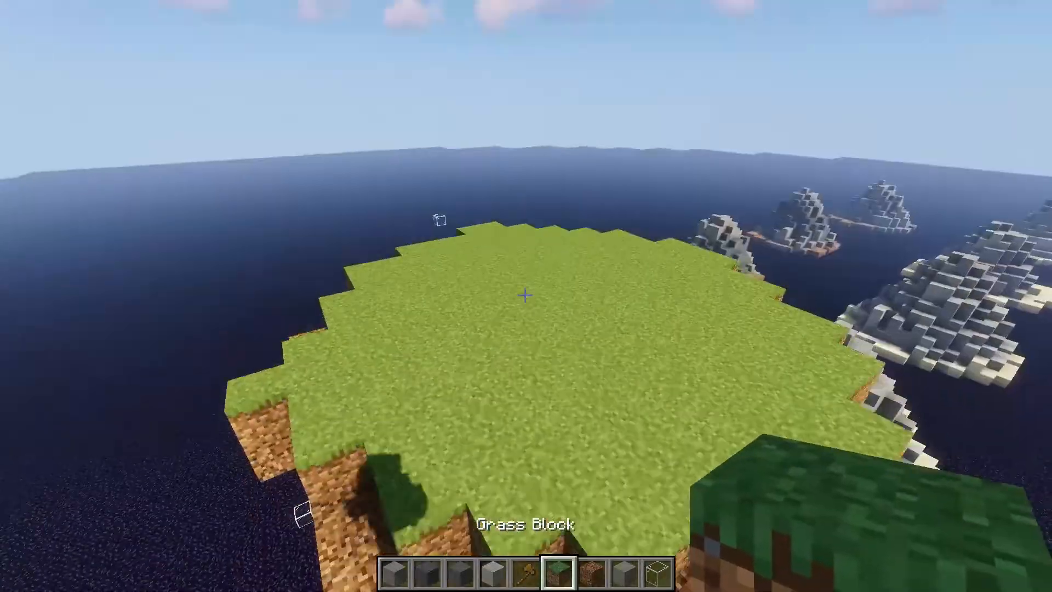
key(s)
key(s)
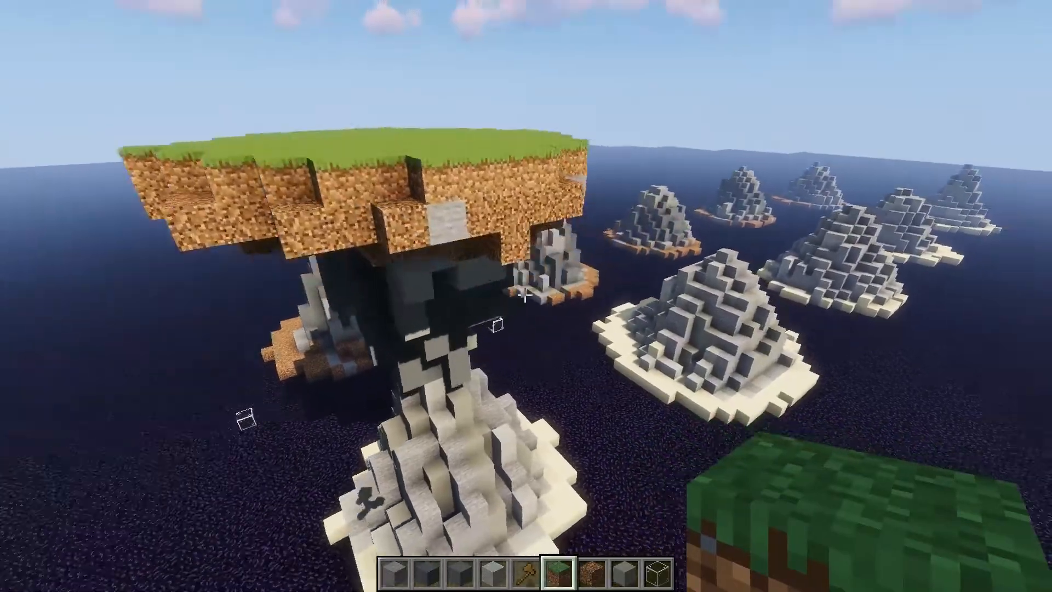
key(d)
key(w)
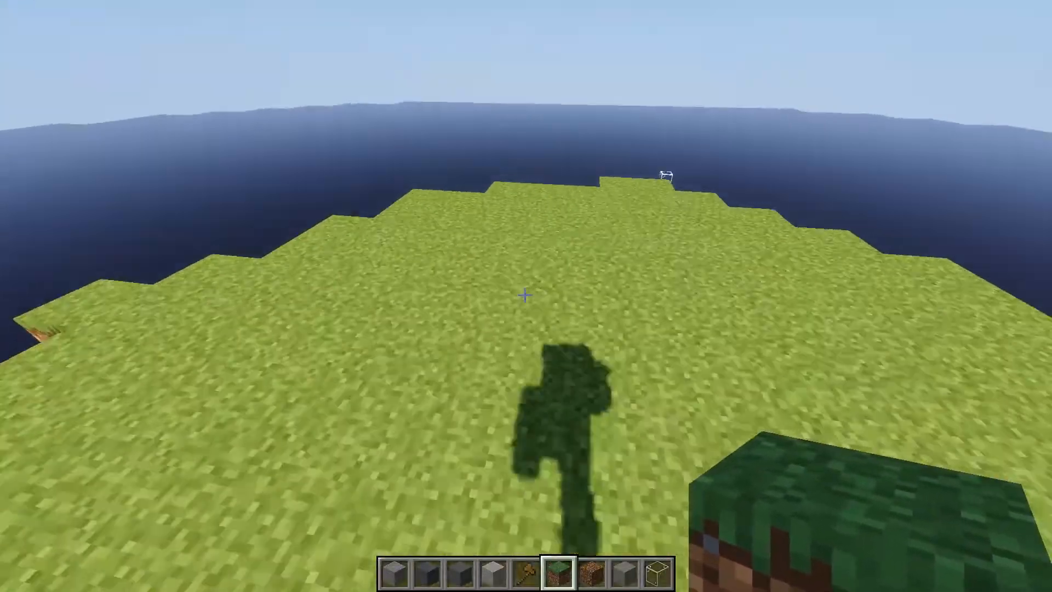
right_click(525, 294)
key(s)
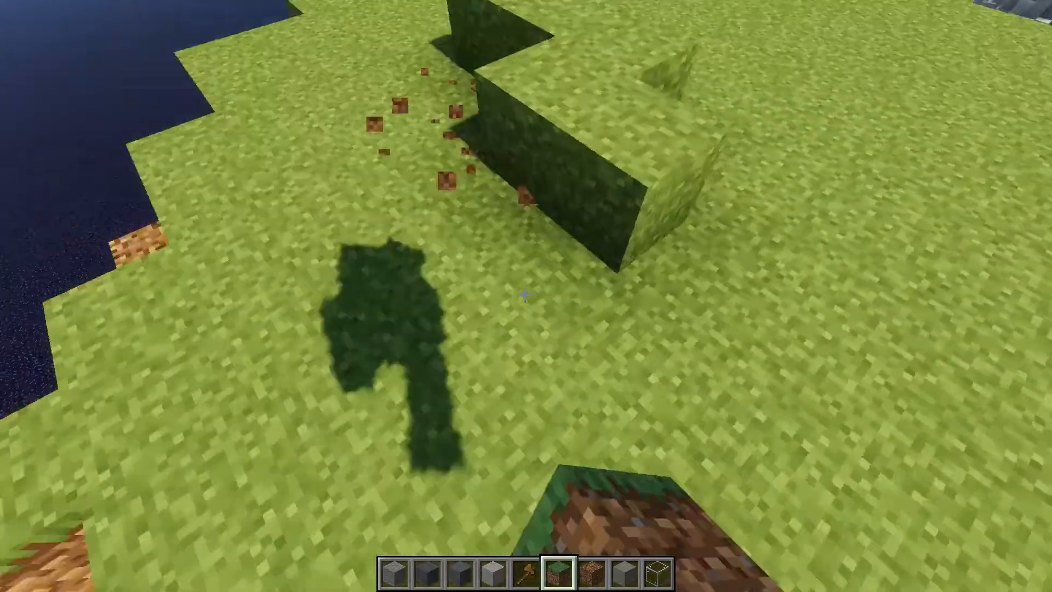
key(s)
right_click(525, 295)
click(525, 294)
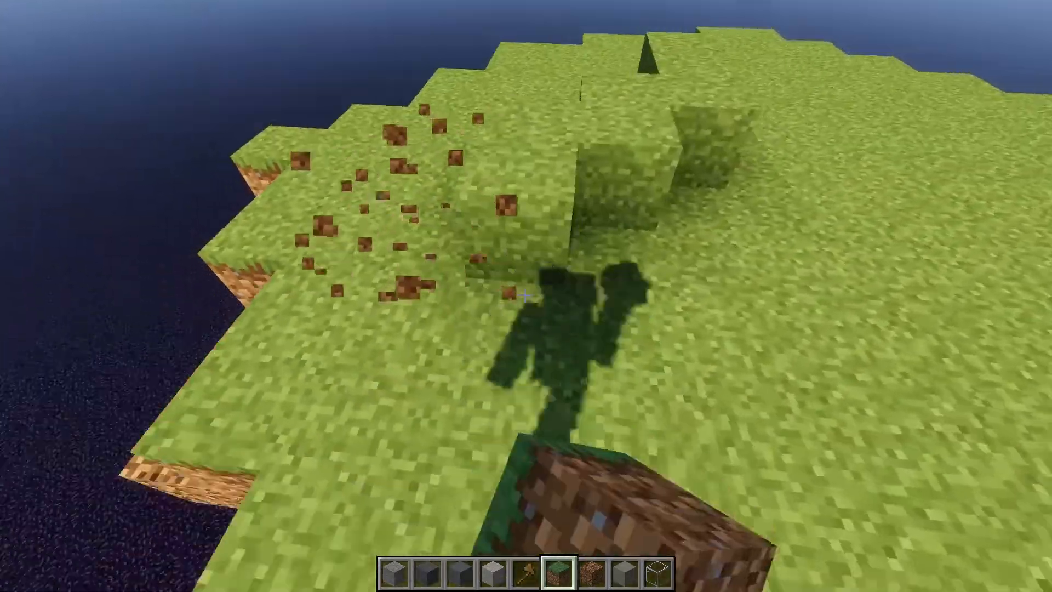
click(524, 295)
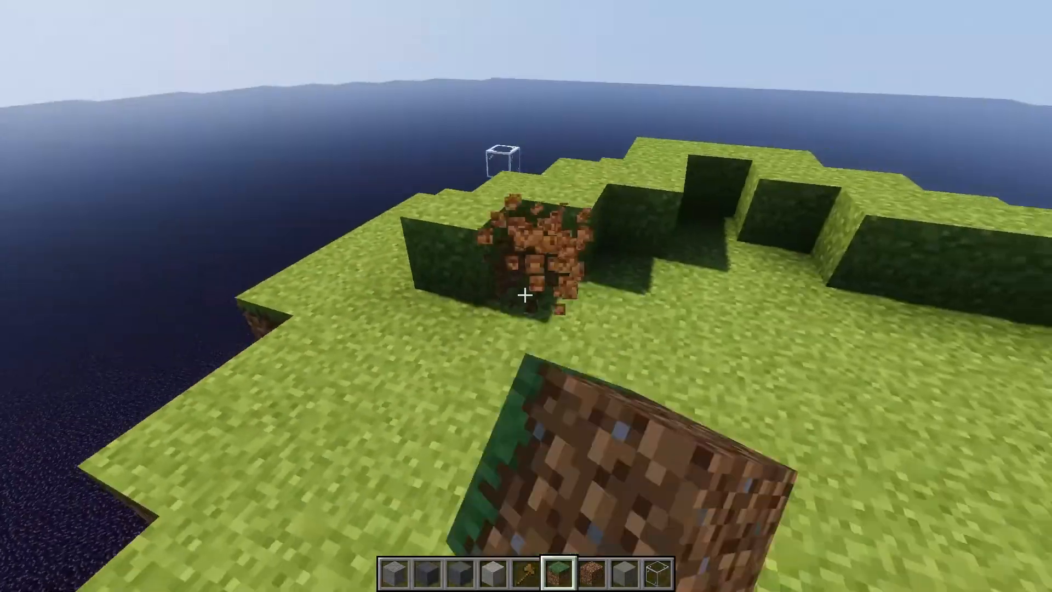
right_click(525, 294)
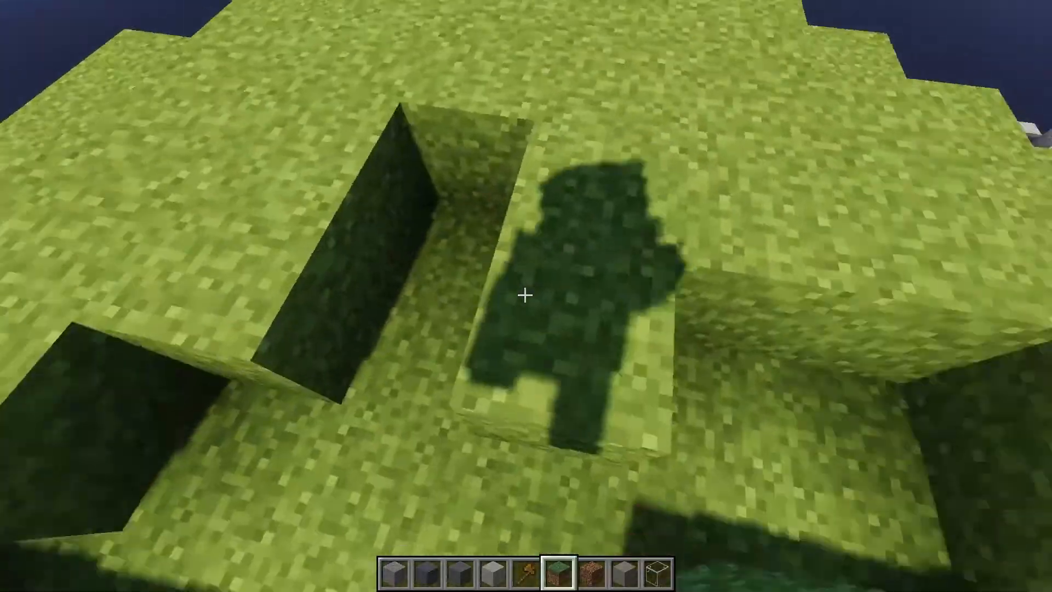
Step: Fill in the interior of the raised Grass Block tier and trim its edge and corners into an irregular shape
right_click(525, 294)
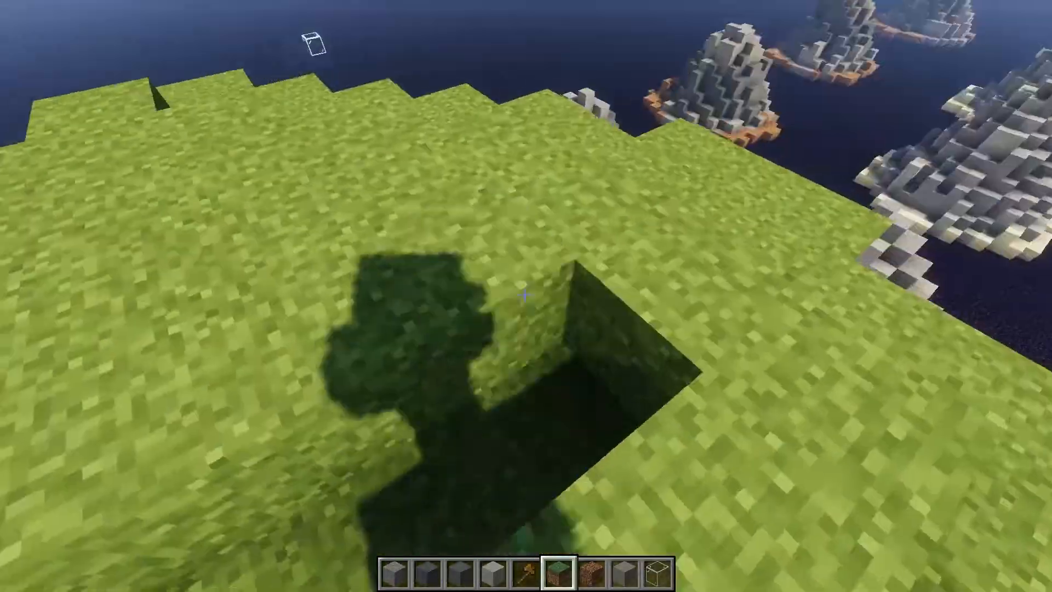
right_click(525, 295)
right_click(525, 294)
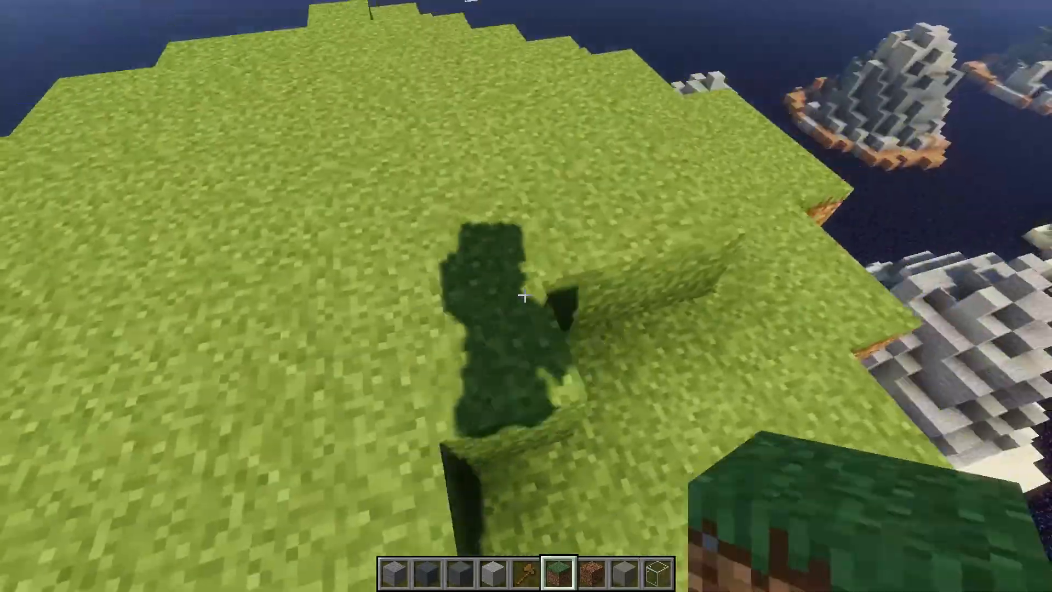
click(525, 295)
click(525, 294)
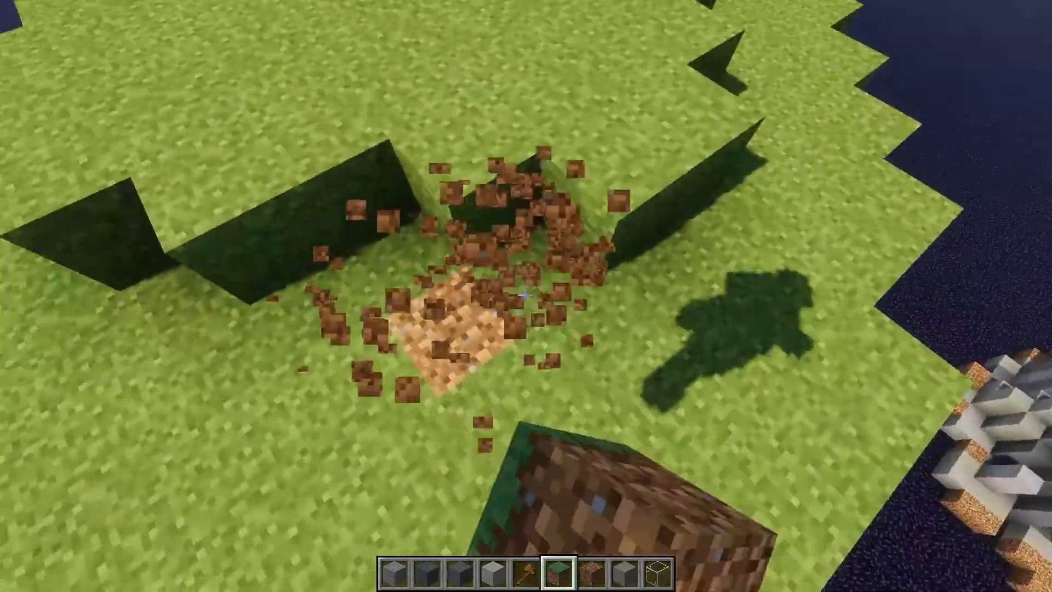
key(space)
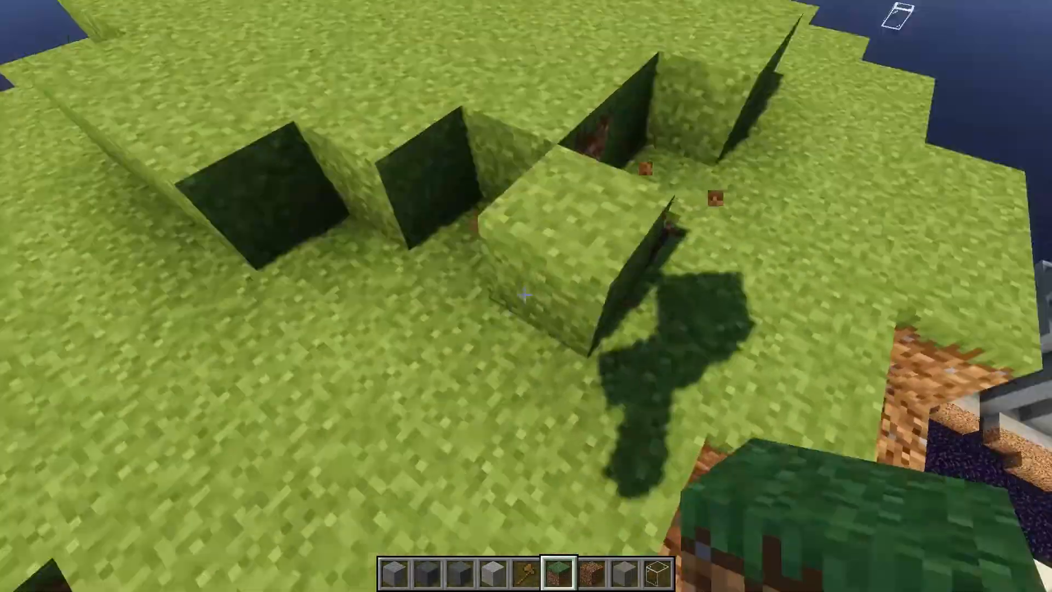
click(525, 295)
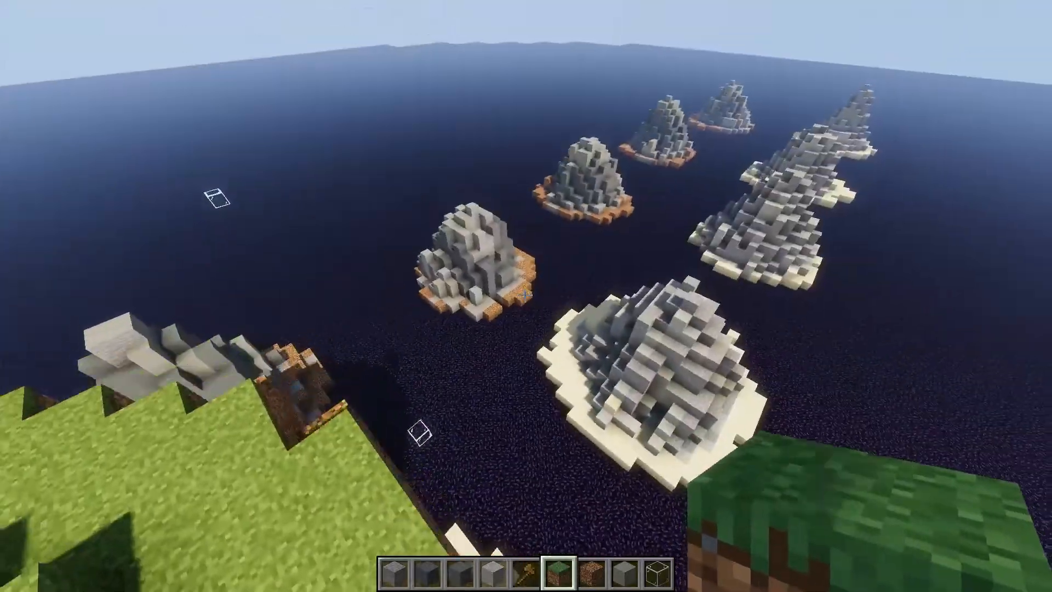
Step: Drop the Grass Block and add Bone Meal to the emptied hotbar slot by searching the inventory for bone
key(q)
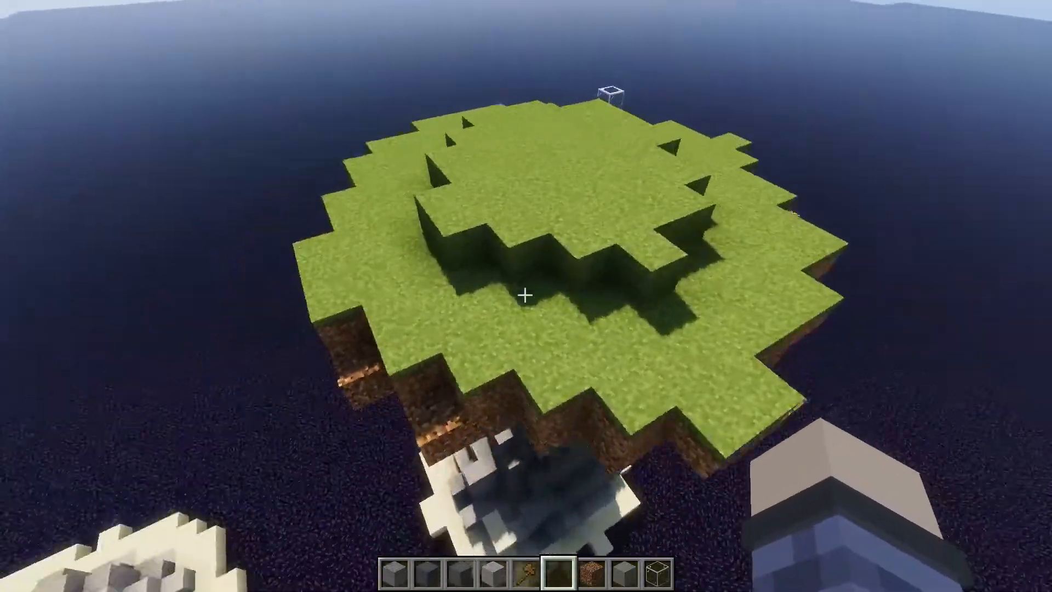
key(e)
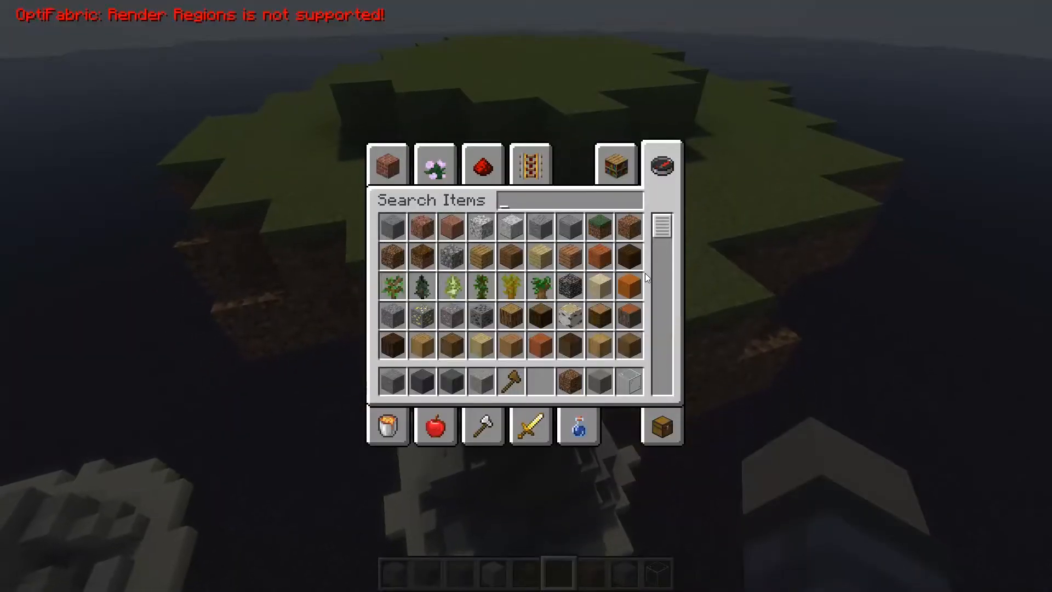
text(bone)
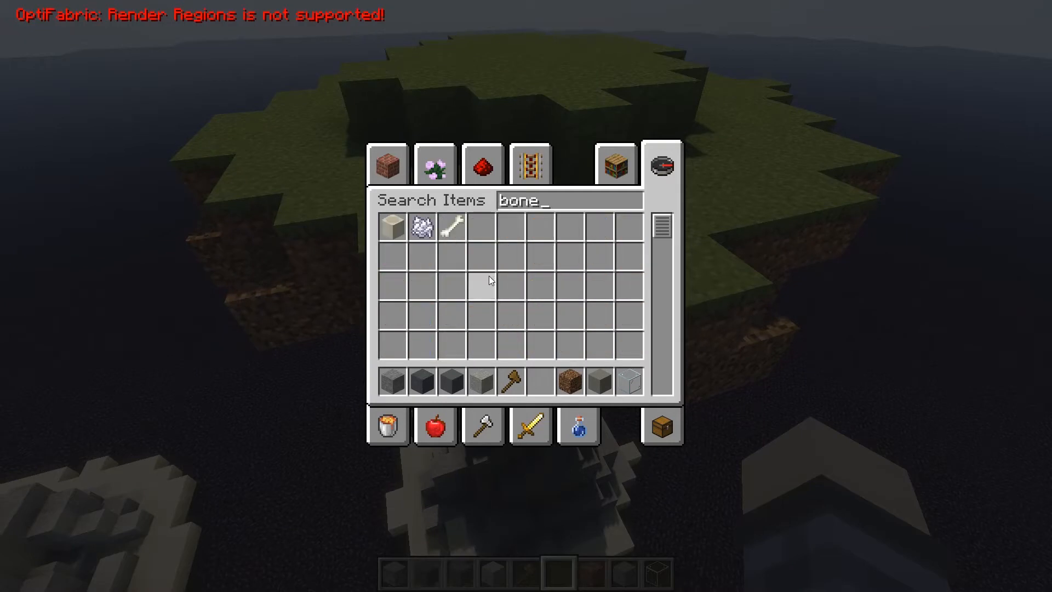
click(540, 380)
key(e)
Step: Grow grass and flowers across both tiers of the grass top with Bone Meal, then drop the Bone Meal
right_click(526, 295)
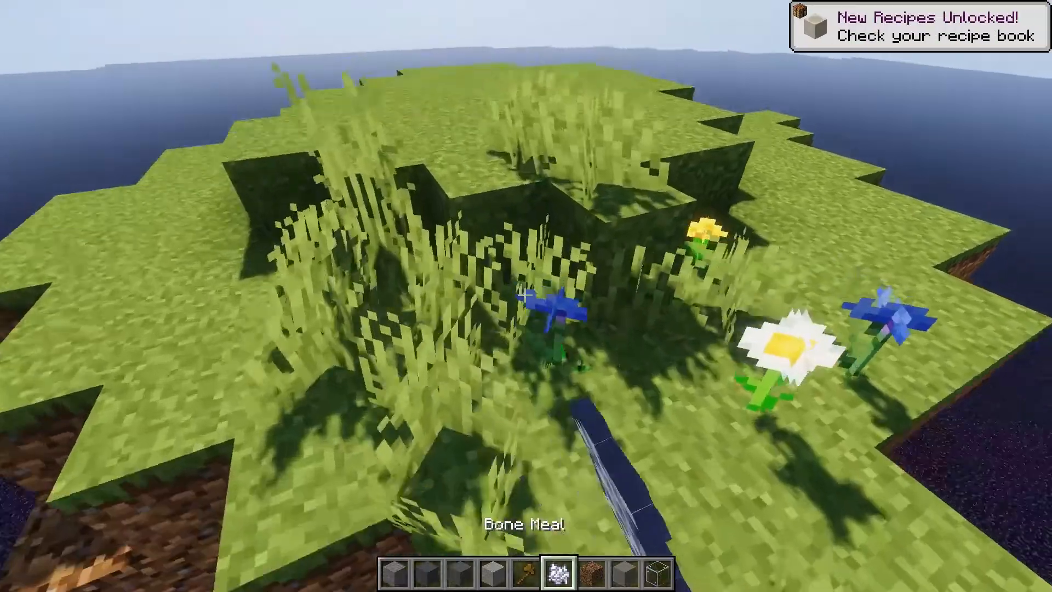
right_click(524, 295)
right_click(524, 295)
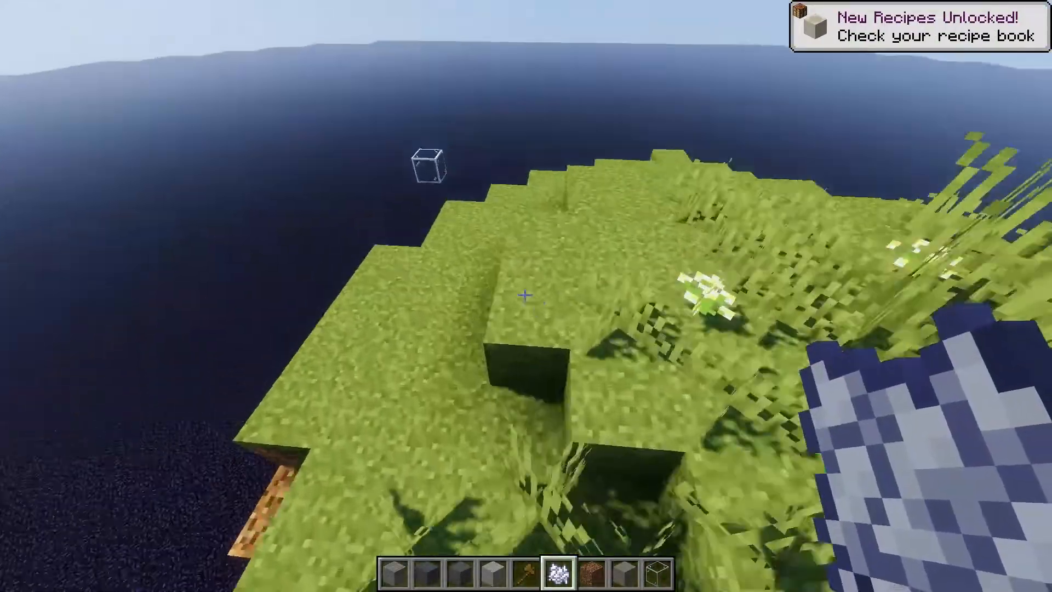
right_click(525, 296)
right_click(525, 295)
right_click(524, 296)
right_click(525, 296)
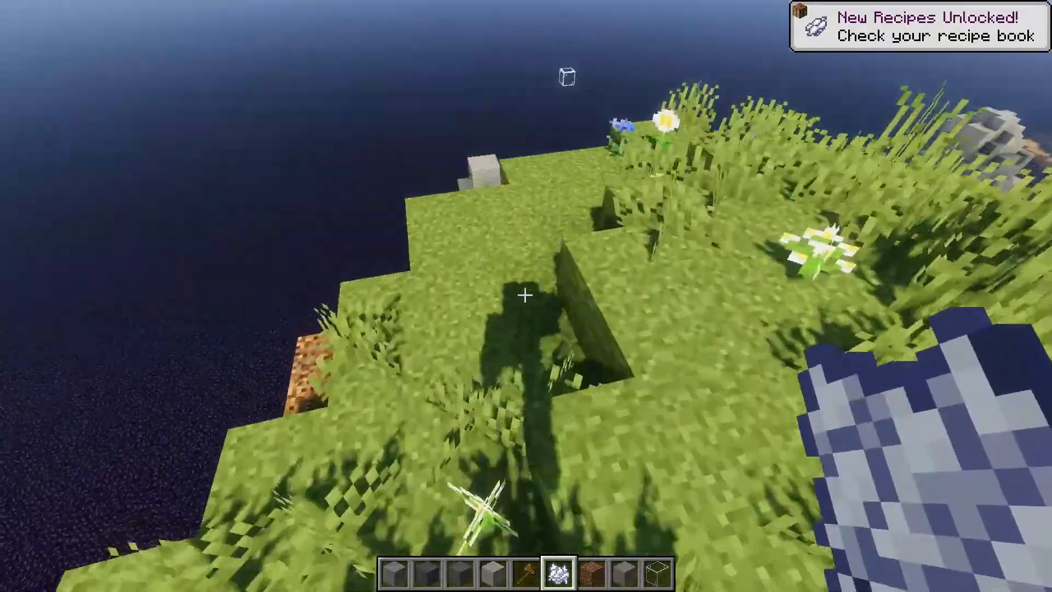
right_click(524, 295)
key(space)
click(525, 295)
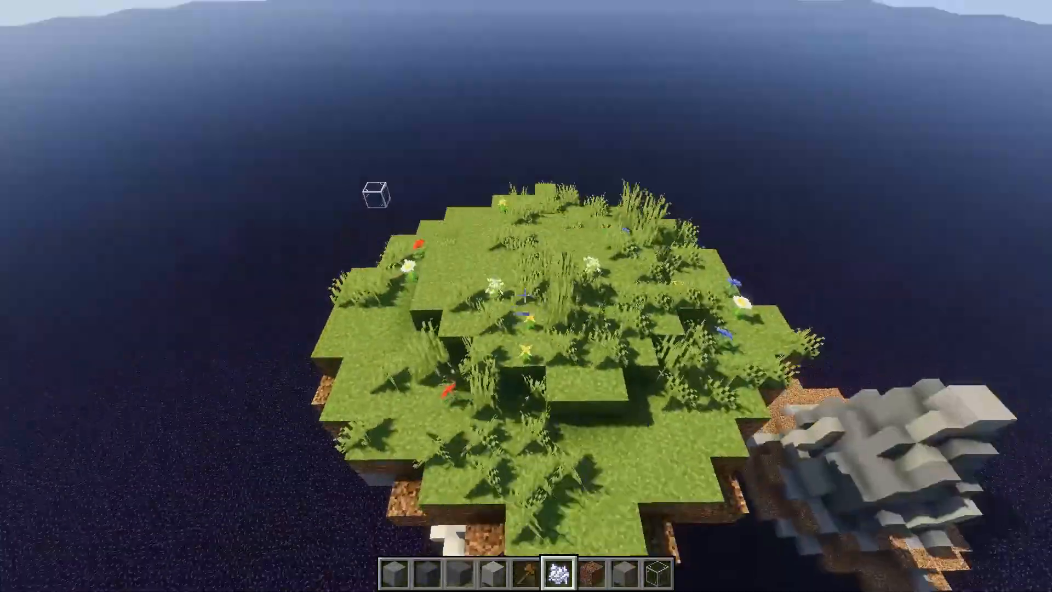
click(524, 296)
key(q)
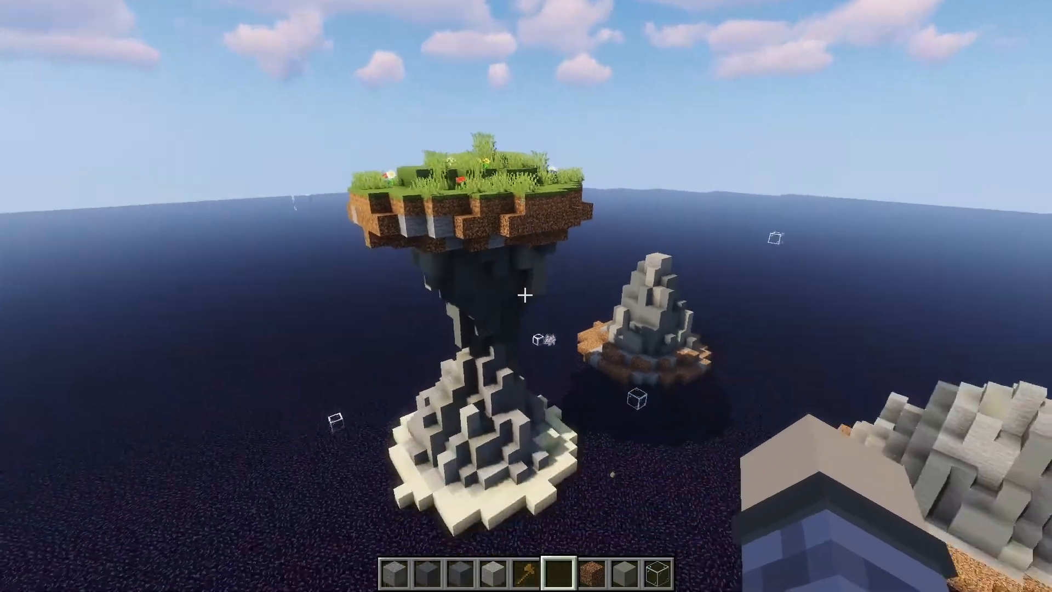
Step: Fly up beside the grass top and place a floating glass corner marker with the /up 1 command
key(w)
key(shift)
key(space)
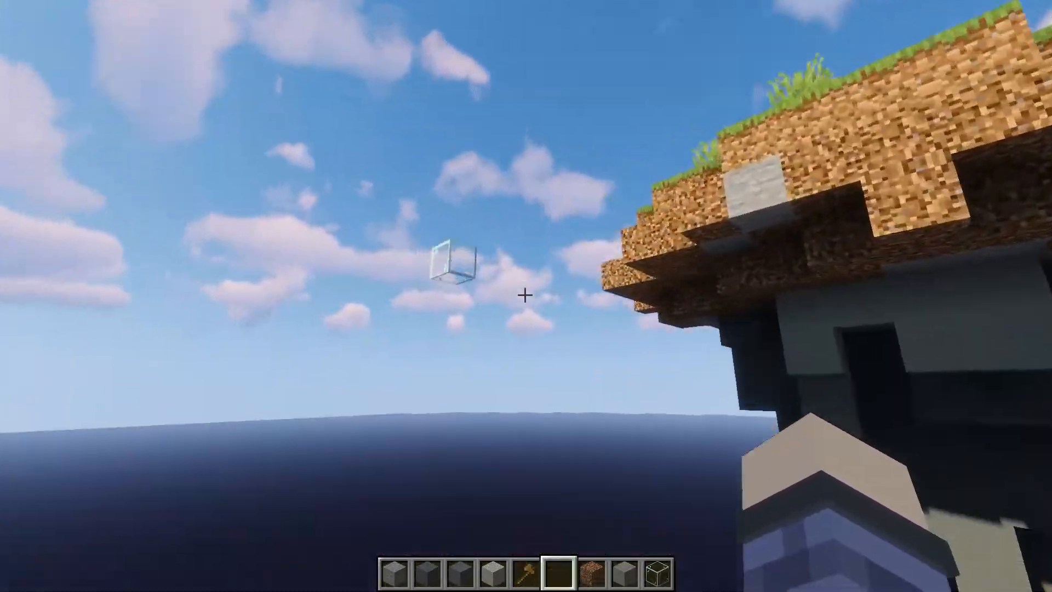
key(9)
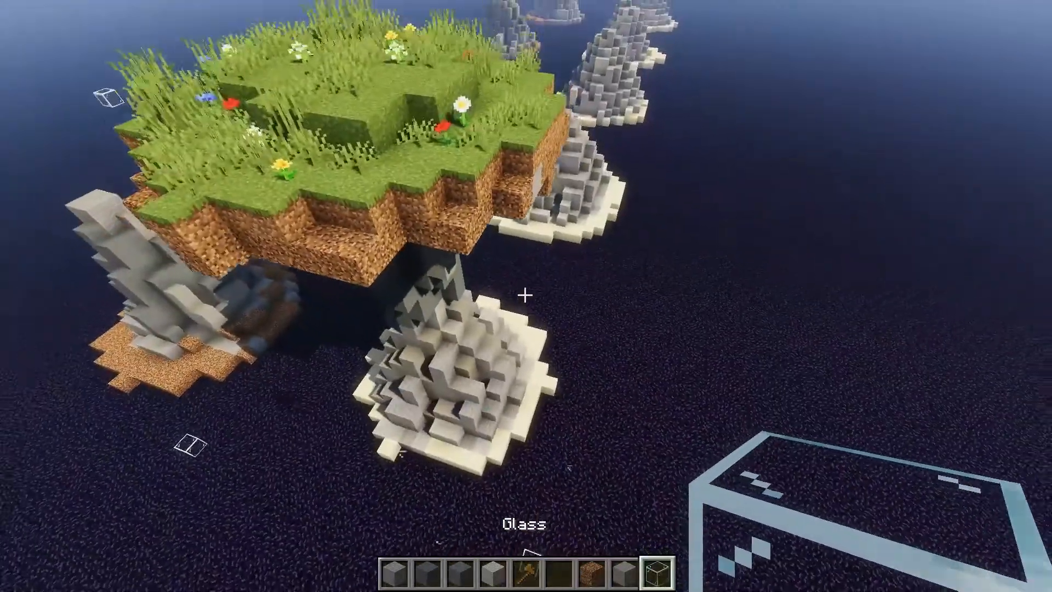
key(slash)
text(up 1)
key(Return)
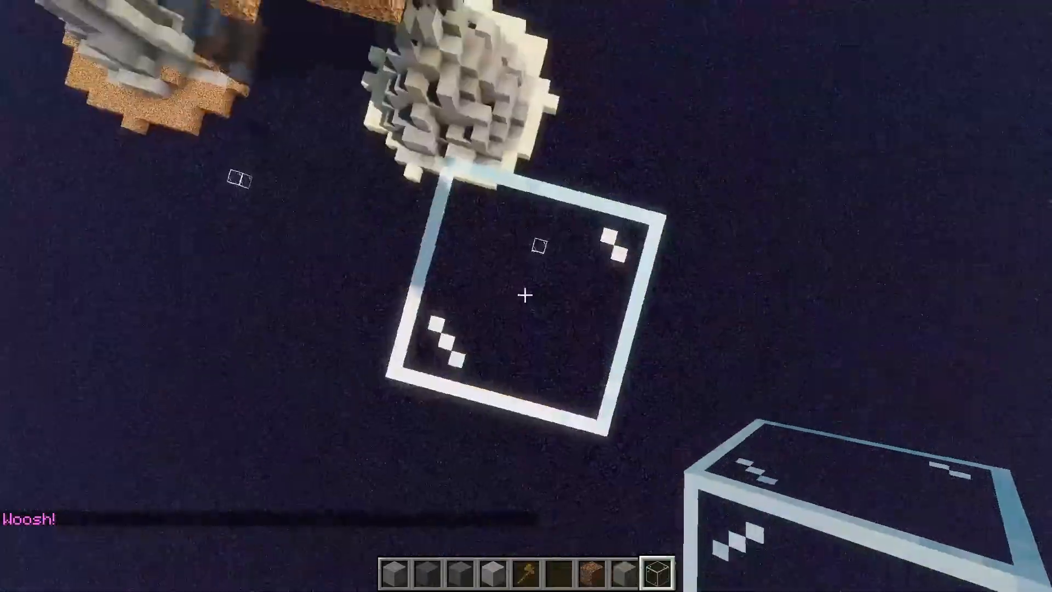
Step: Fly down to the sand-ringed lower mound and place a Stone block on its slope
key(s)
key(shift)
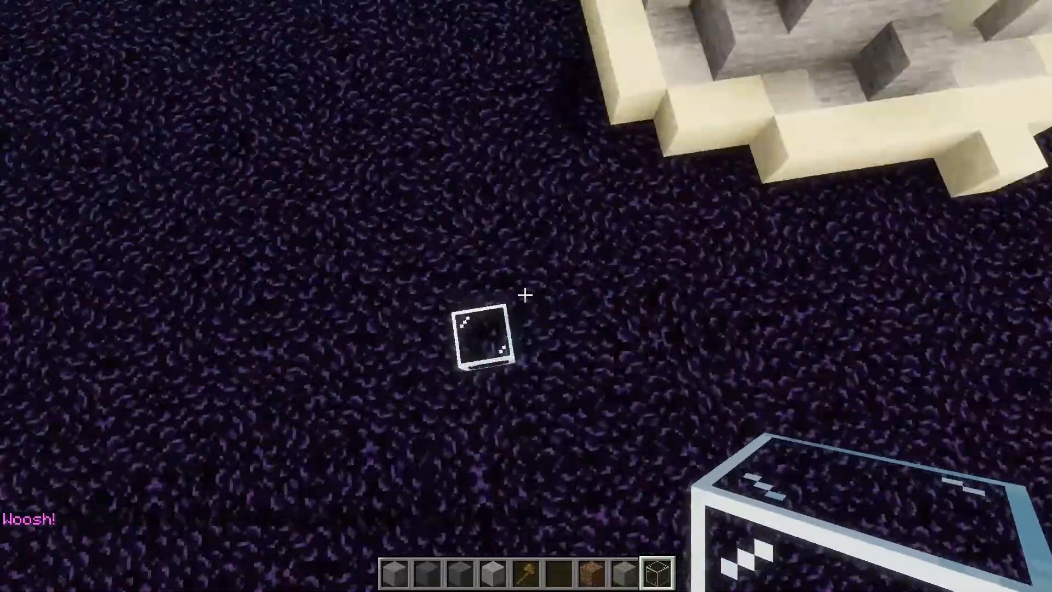
key(space)
key(w)
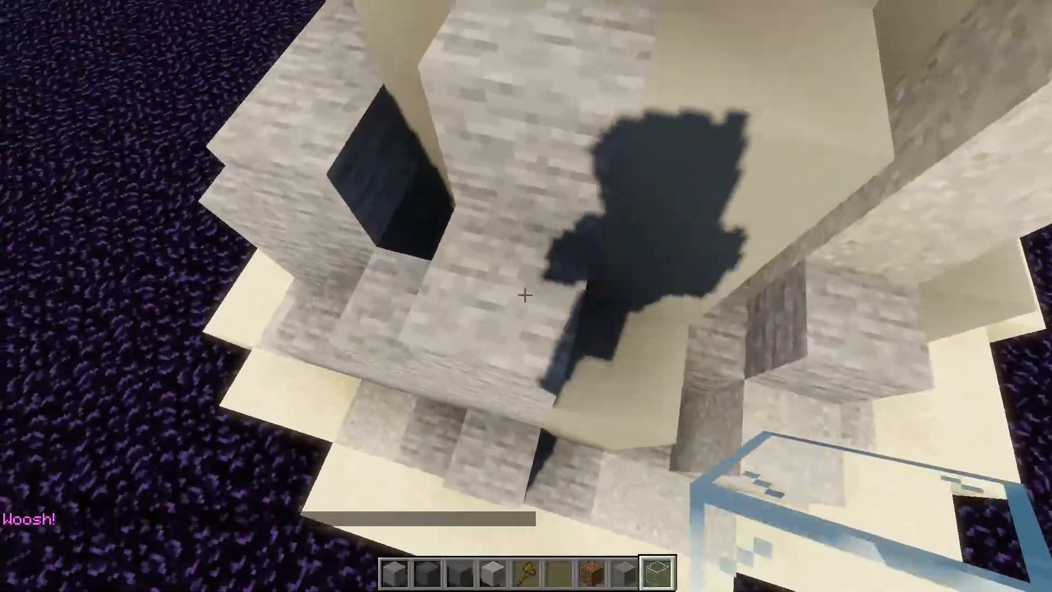
key(1)
right_click(524, 295)
key(s)
key(d)
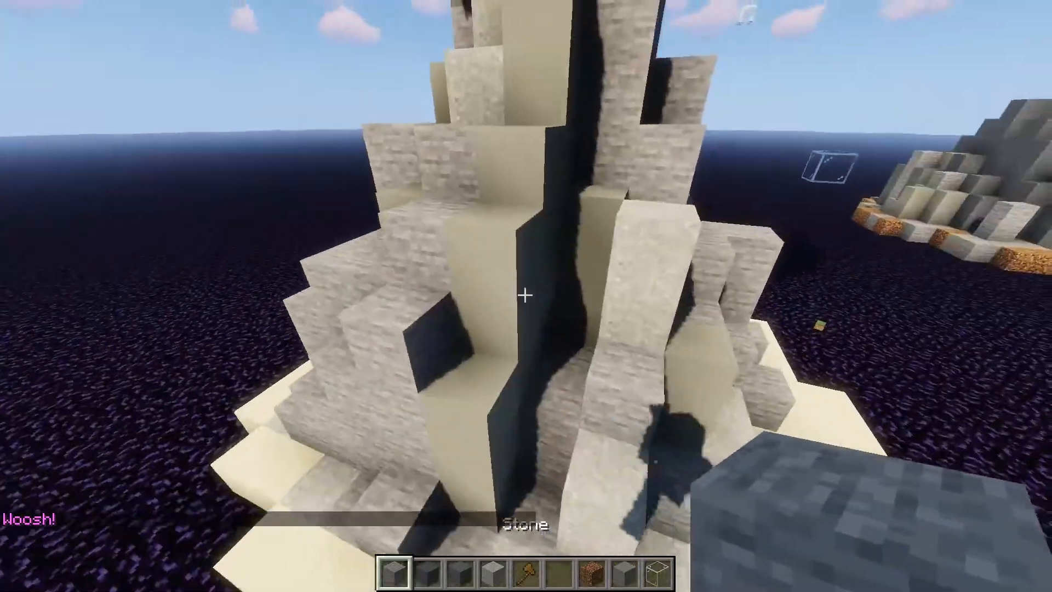
Step: Break protruding blocks on the shaded side and near the sandy base of the lower mound
key(w)
key(w)
key(s)
key(d)
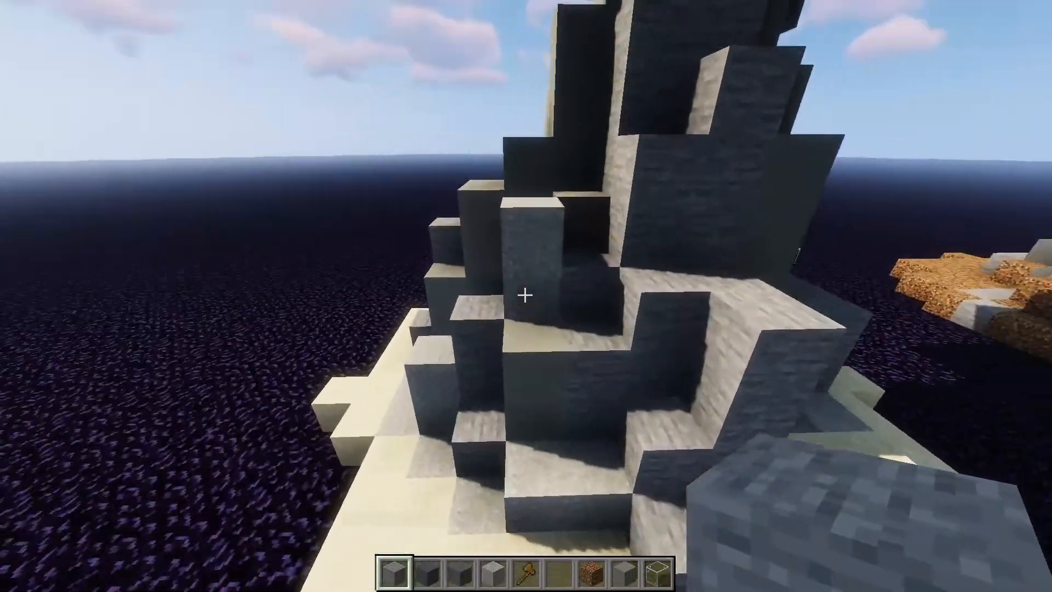
key(w)
click(525, 295)
click(525, 295)
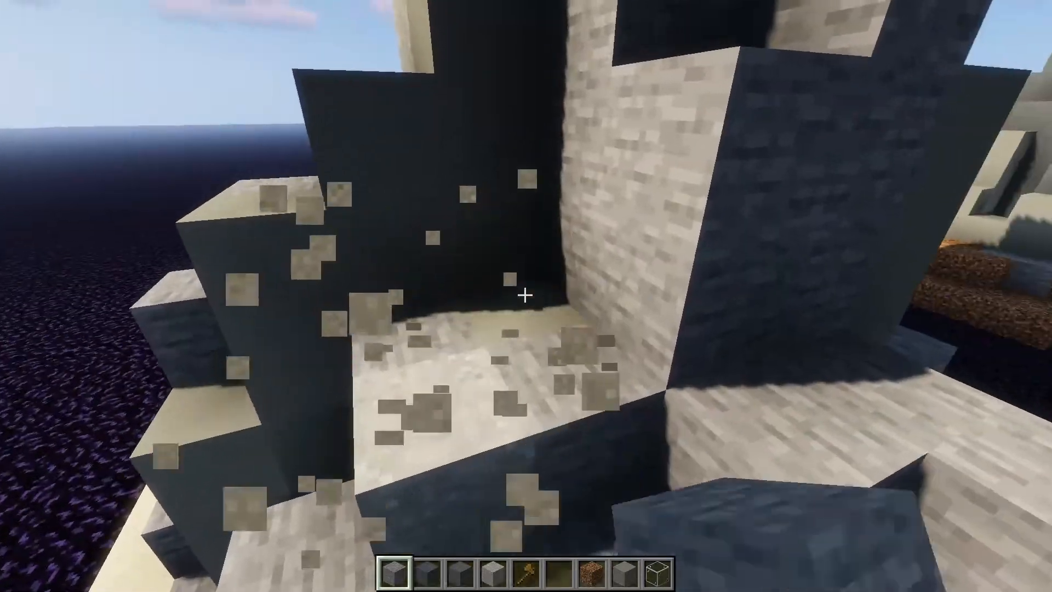
key(8)
click(525, 295)
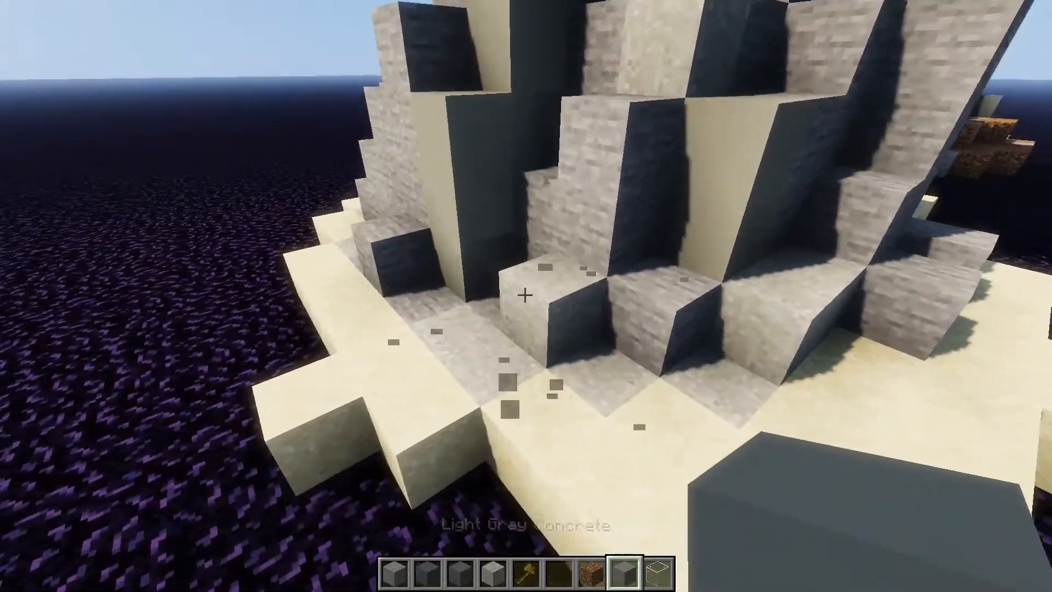
key(4)
key(s)
scroll(525, 295, down, 7)
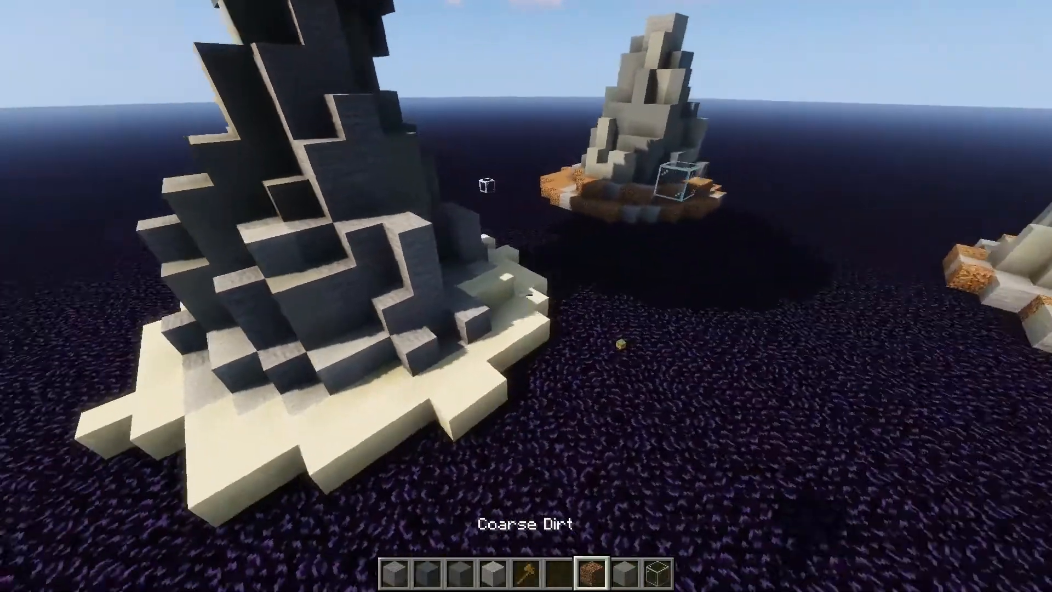
Step: Place a Glass marker block on the dark floor a few blocks out from the formation's sandy base
key(w)
key(3)
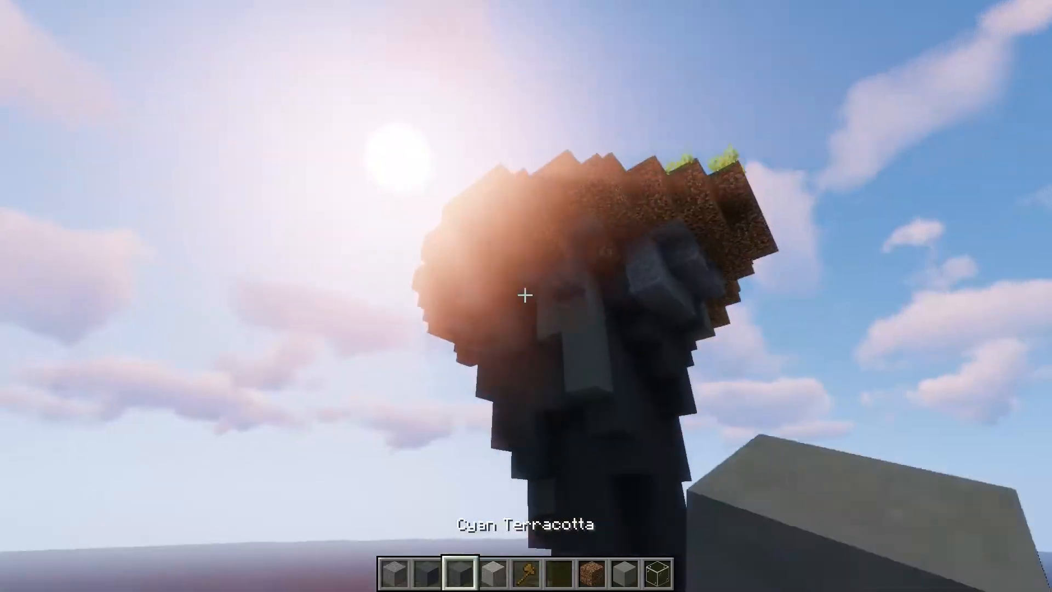
scroll(525, 294, up, 3)
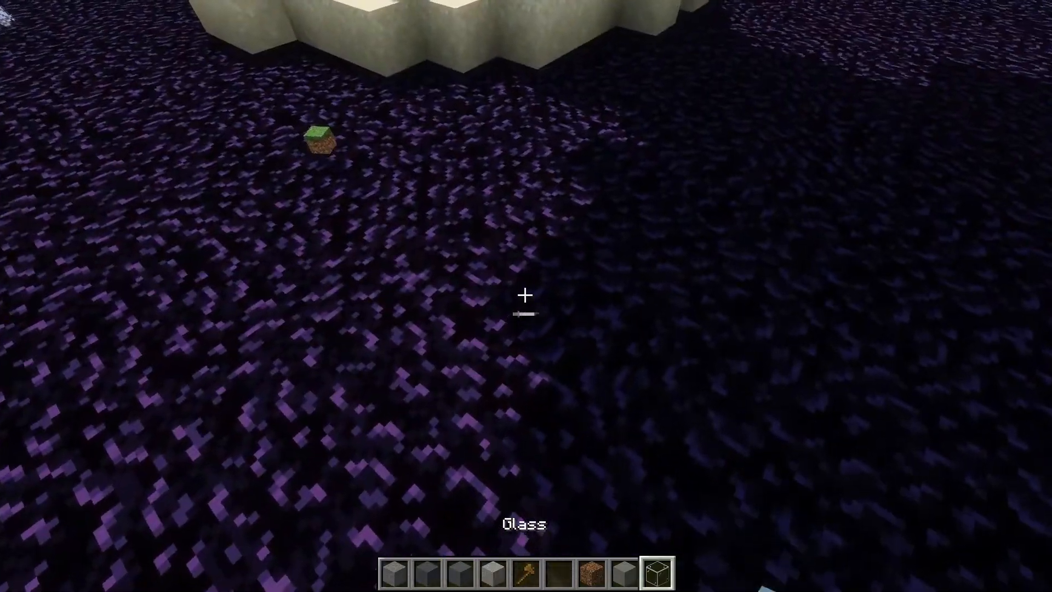
right_click(525, 295)
click(525, 294)
right_click(525, 295)
key(s)
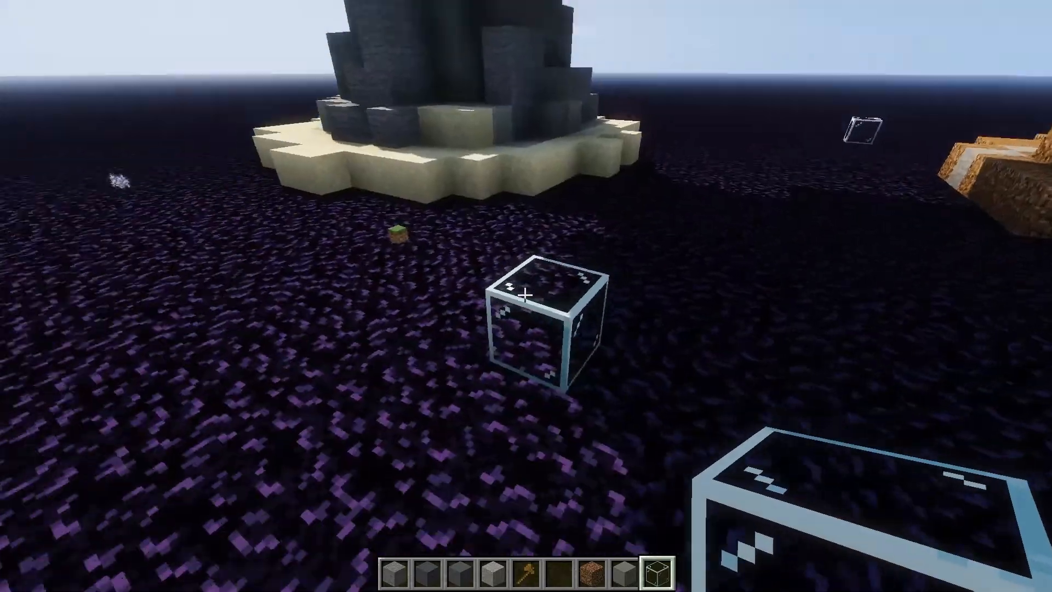
Step: Set the two WorldEdit selection positions around the rock formation with the Wooden Axe, using the ground and floating glass corner markers
key(5)
click(524, 294)
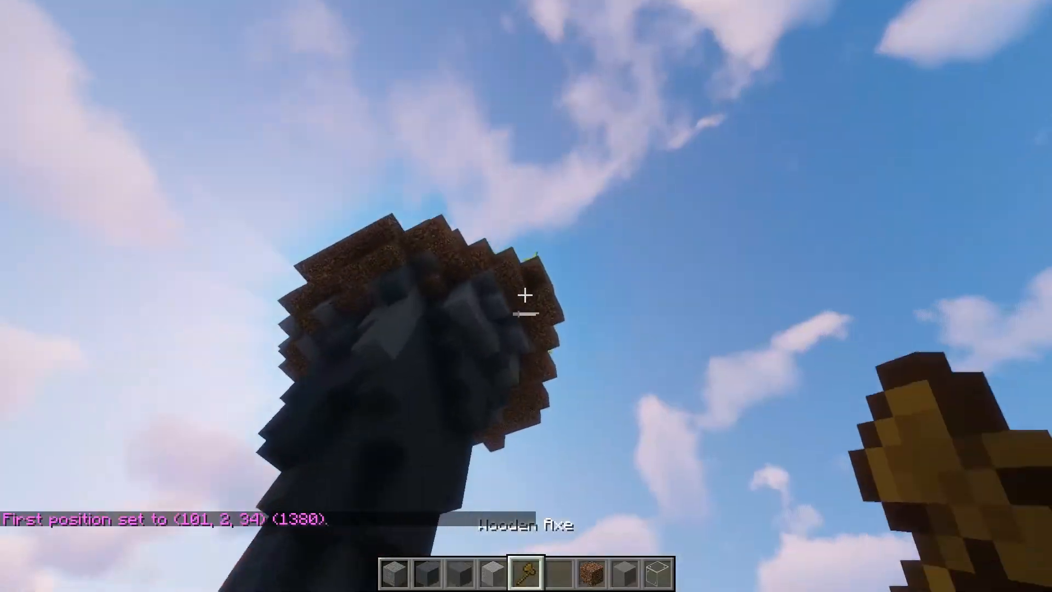
key(space)
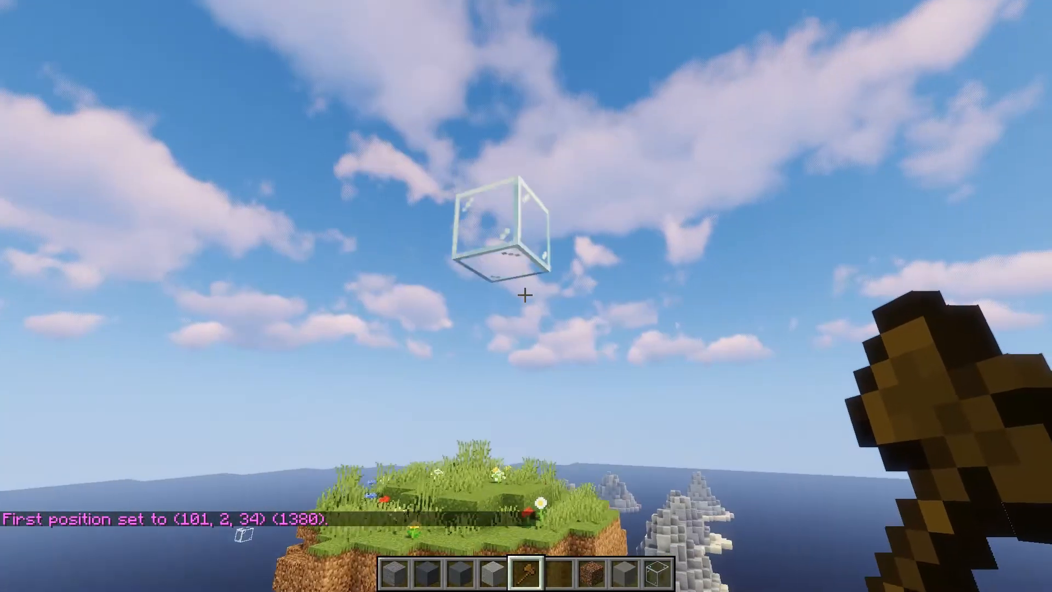
right_click(524, 295)
key(6)
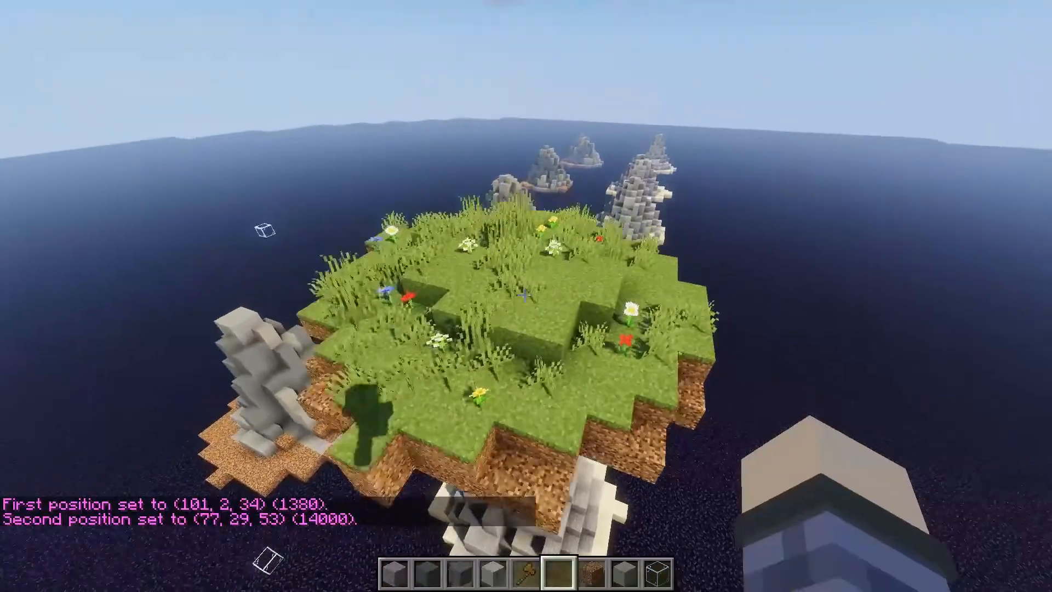
Step: Copy the selected formation with //copy and try to save it as a schematic named cliff_1
key(slash)
text(/copy)
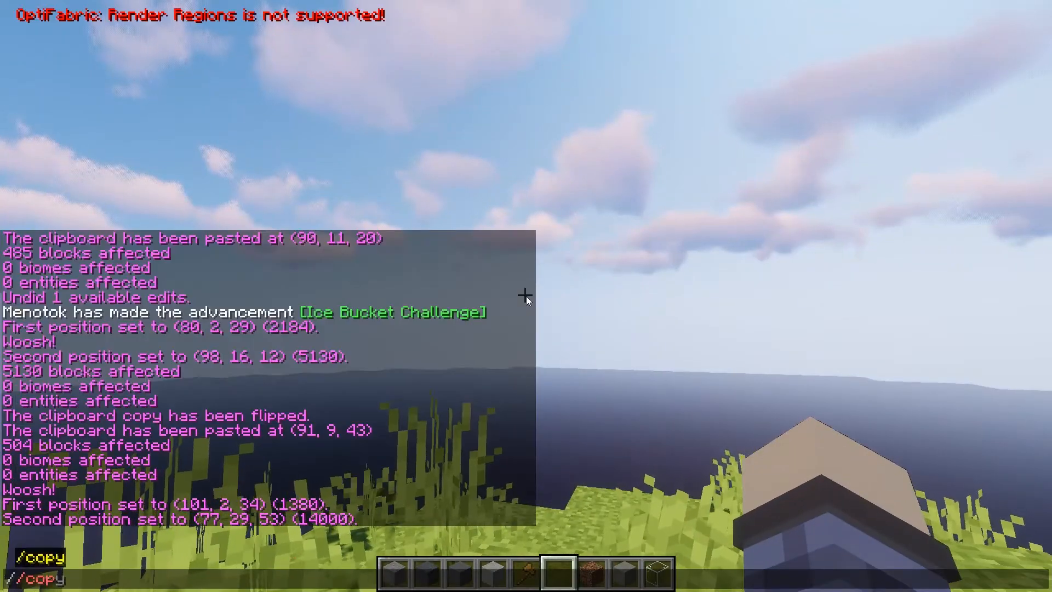
key(Return)
key(slash)
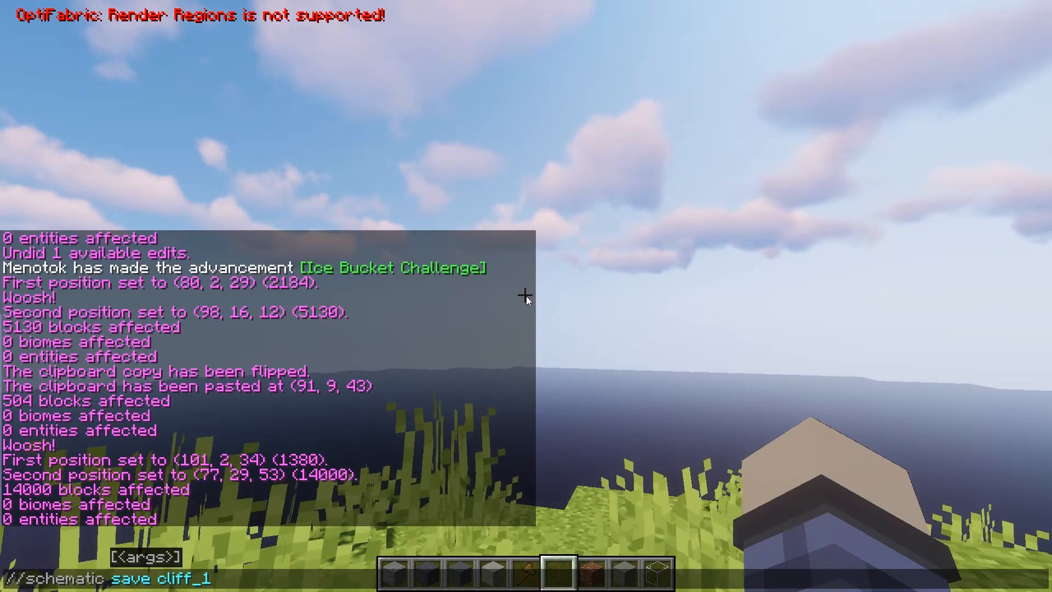
key(Return)
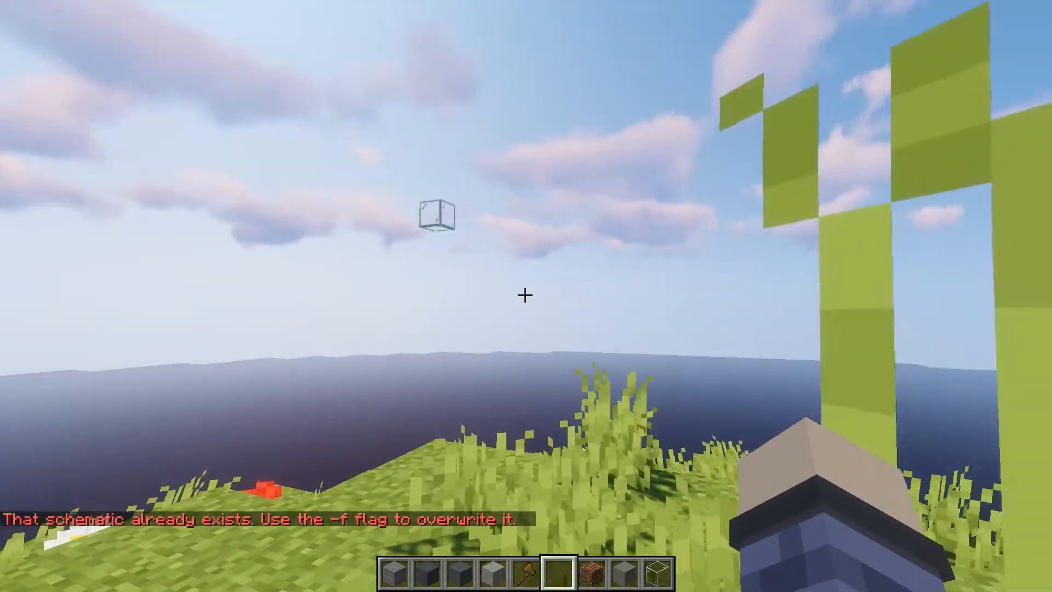
Step: Save the copied formation with //schematic save under the name cliff_5
key(t)
key(Up)
text(5)
key(Return)
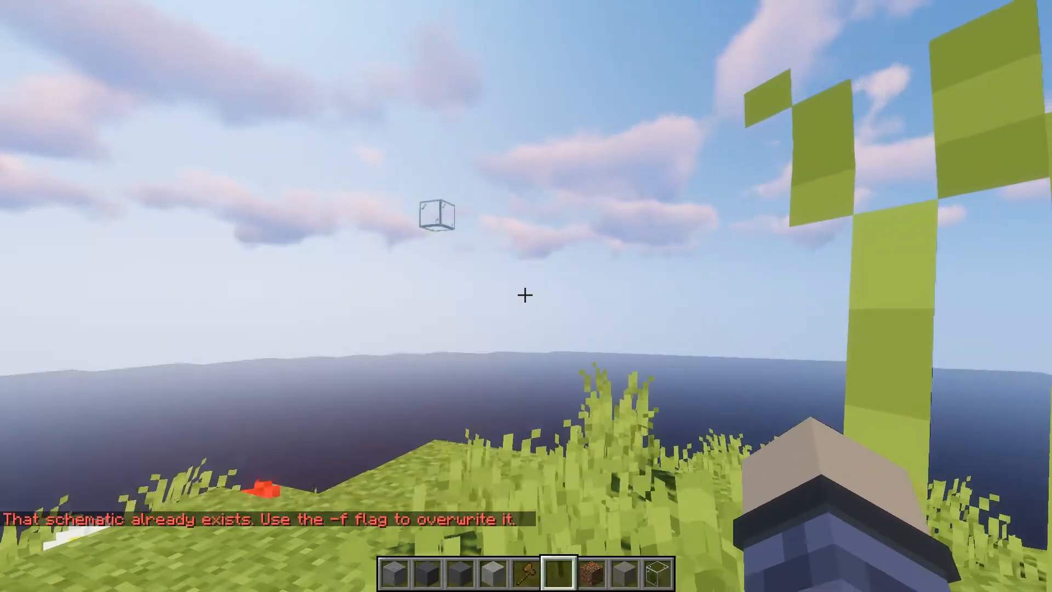
key(s)
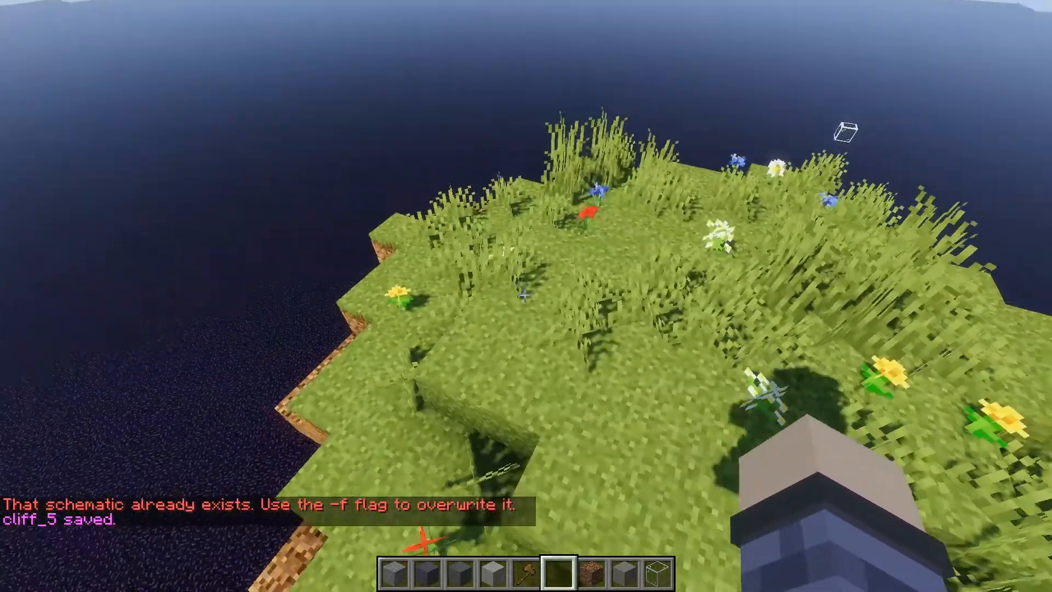
key(shift)
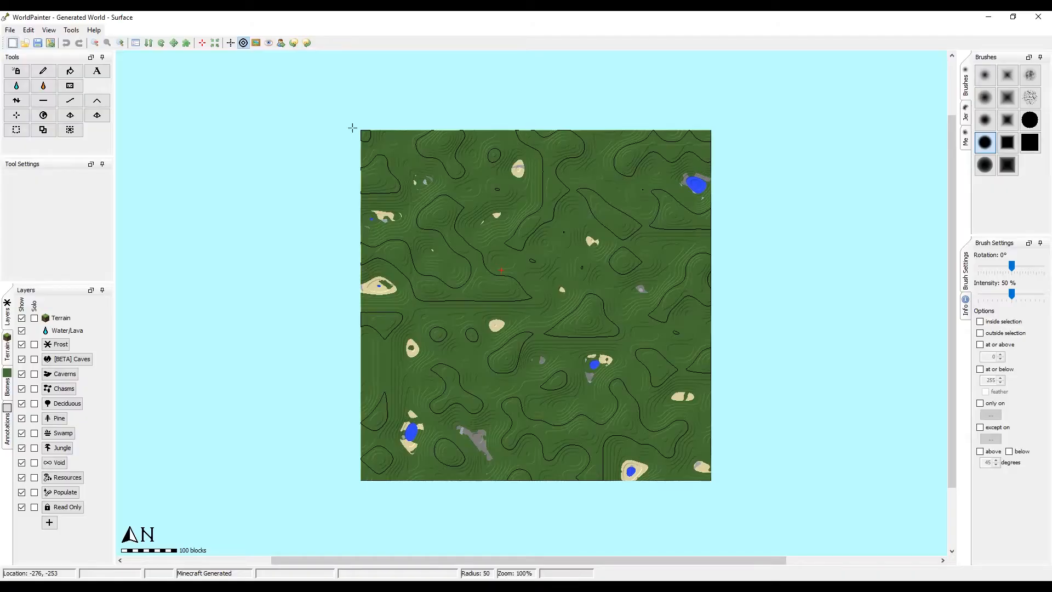
Step: In WorldPainter, create a new world with flat topography, the [BETA] Minecraft 1.14.4 or later (Anvil) format and the Land seed
click(19, 31)
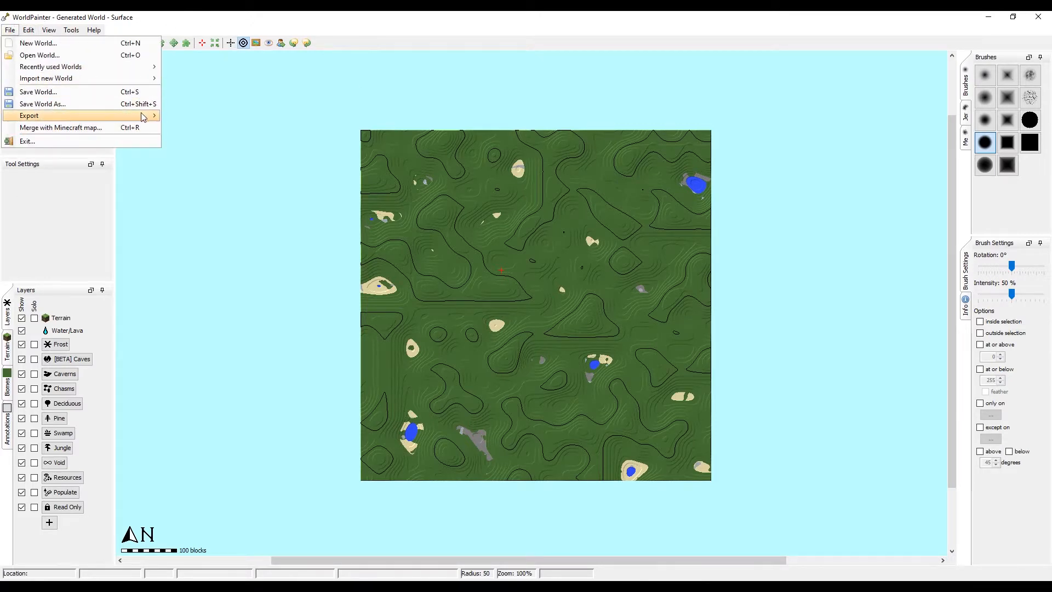
mouse_move(145, 116)
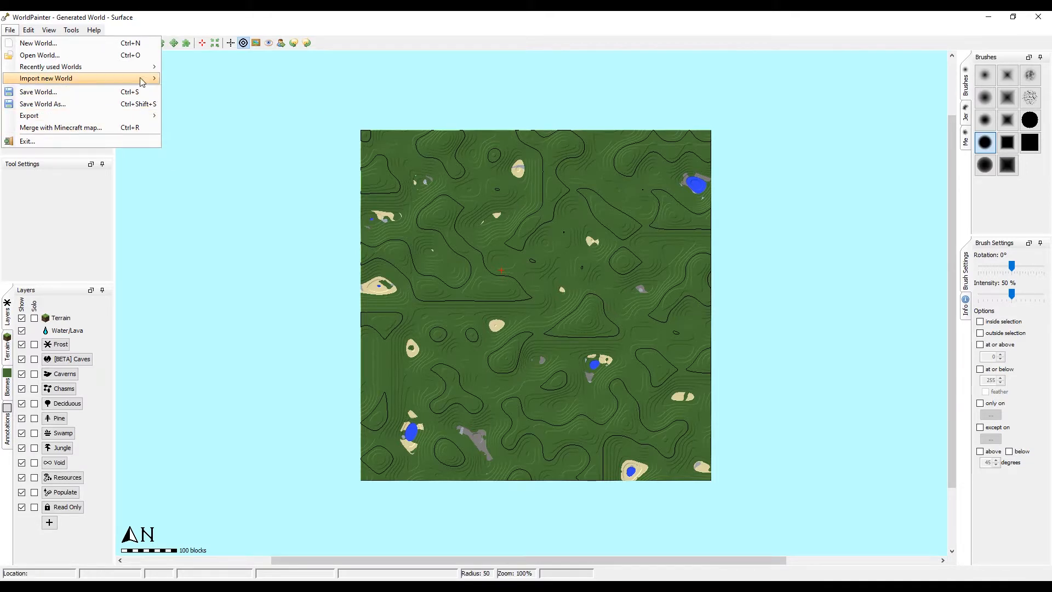
click(103, 43)
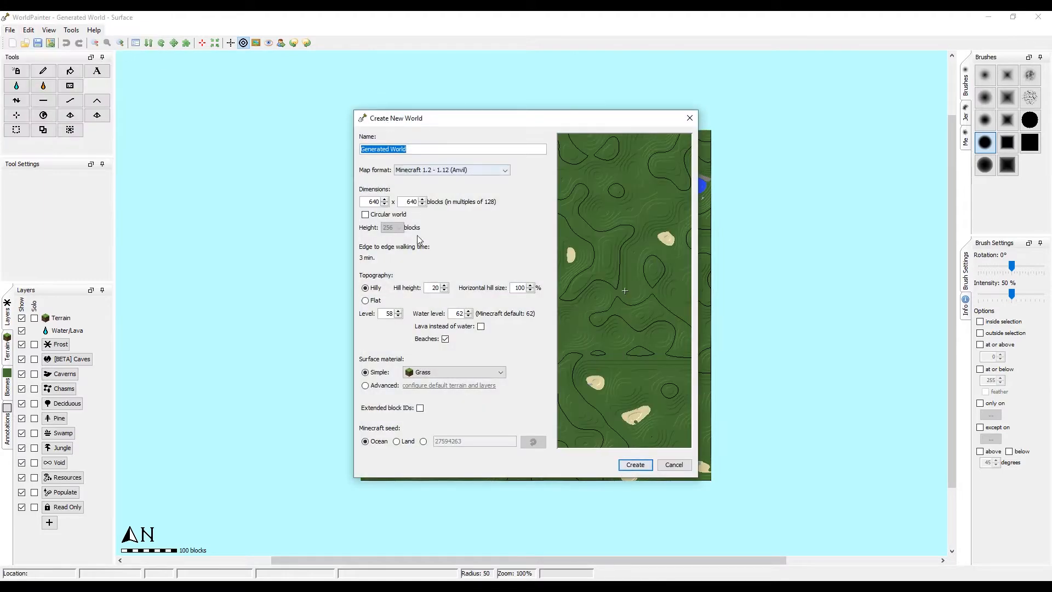
click(365, 300)
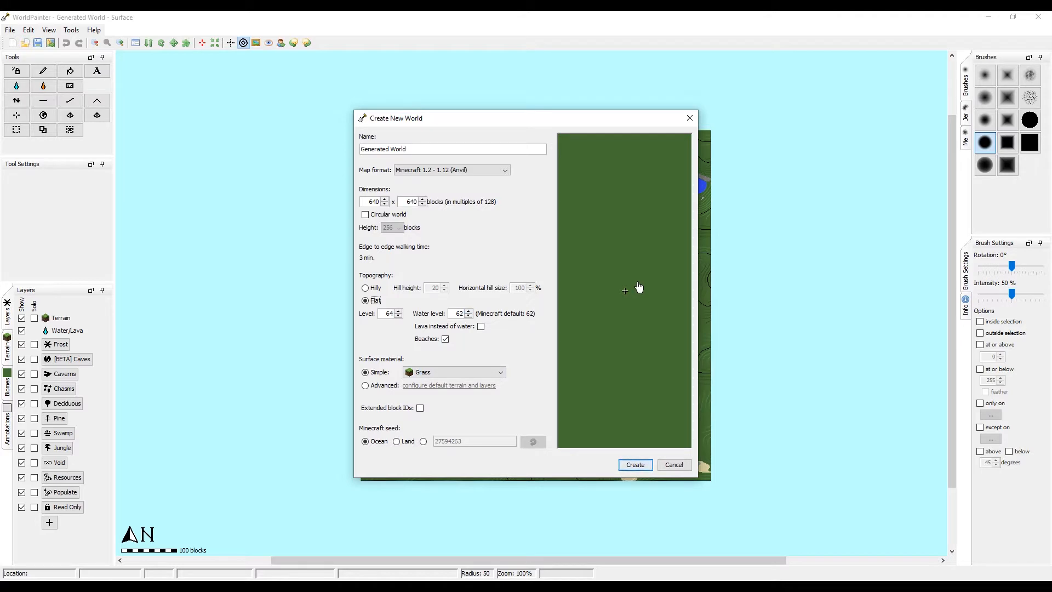
click(485, 170)
click(399, 182)
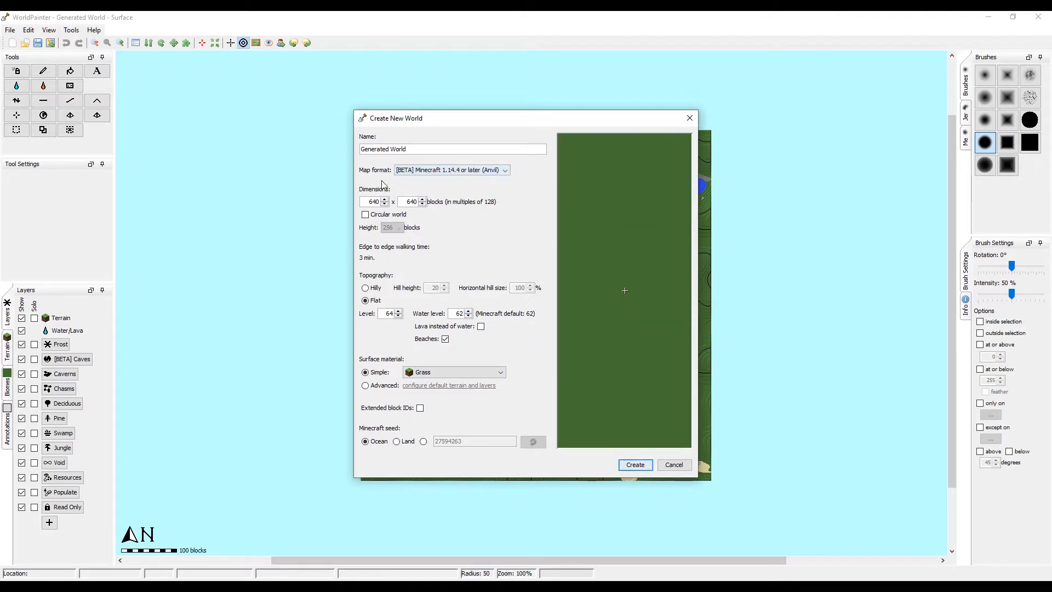
click(396, 441)
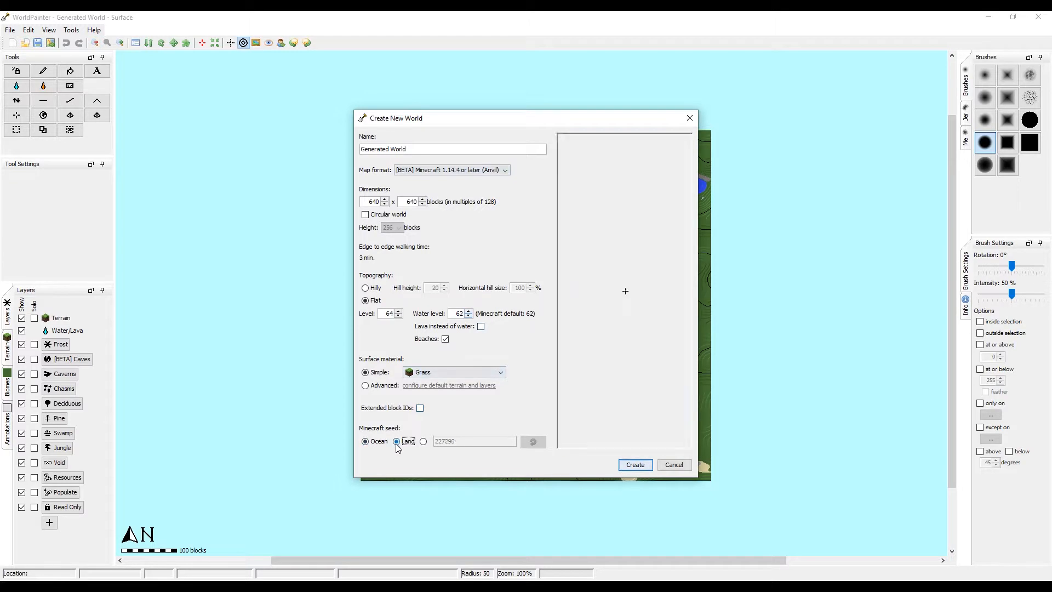
click(631, 469)
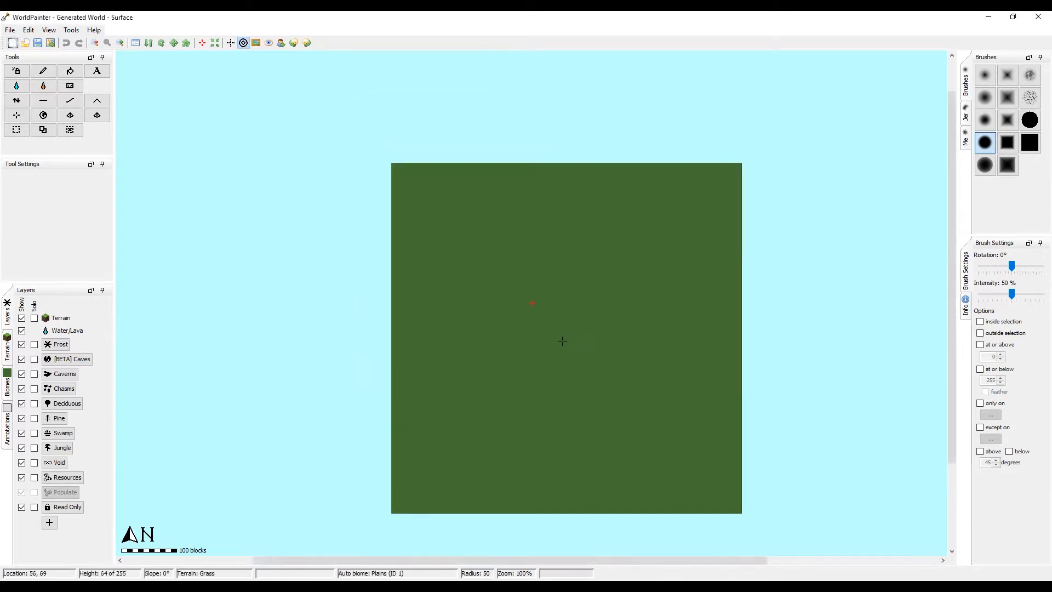
Step: Activate the Pencil tool and display the available layers
click(43, 71)
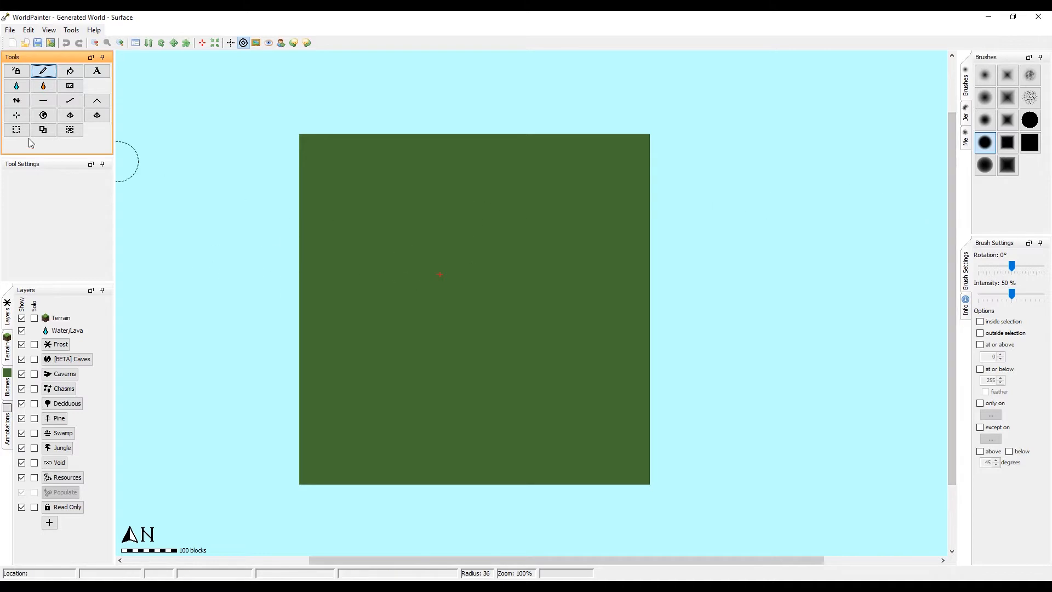
middle_drag(426, 257, 418, 242)
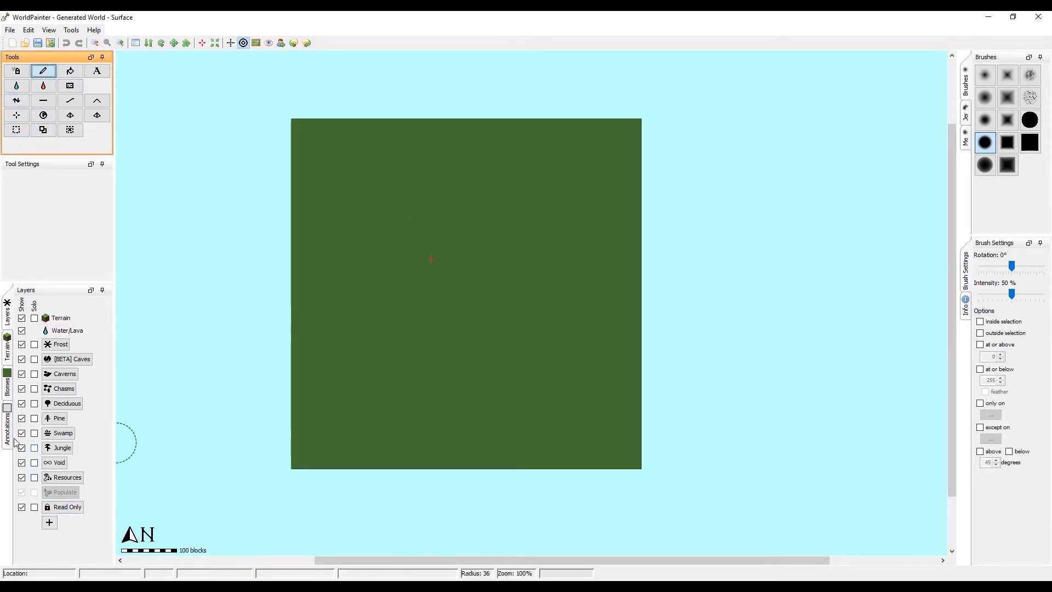
mouse_move(11, 349)
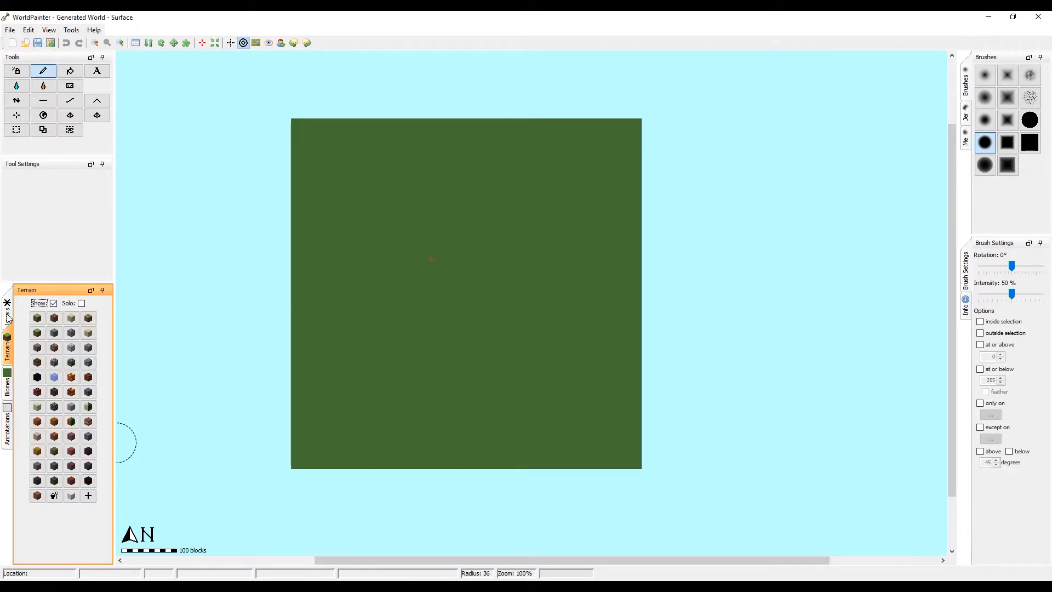
mouse_move(7, 317)
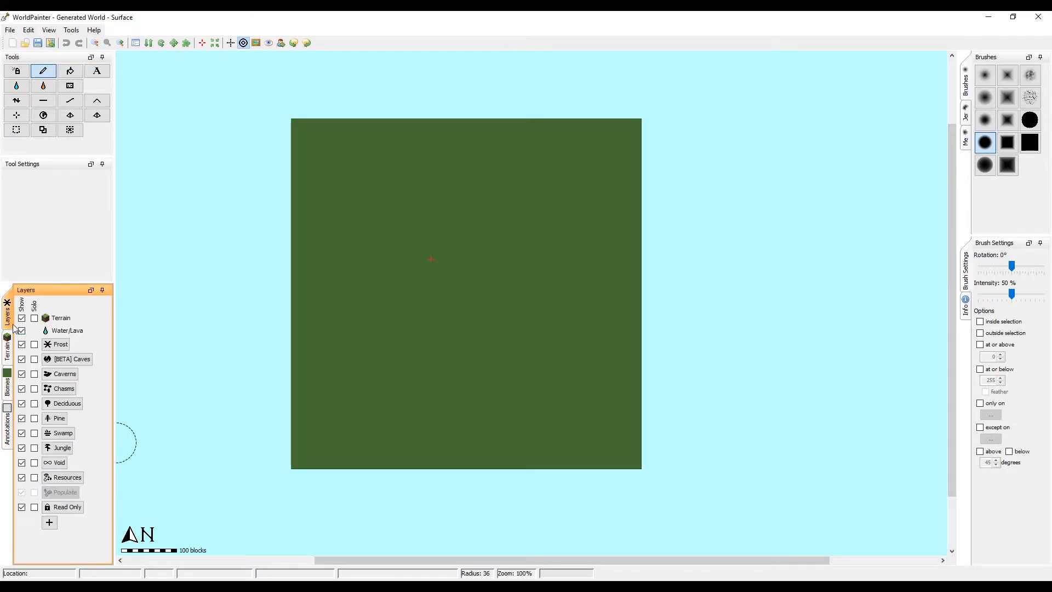
Step: Start a custom object layer and add Cliff_1.schem, Cliff_2.schem, Cliff_3.schem and Cliff_4.schem as its objects
click(56, 522)
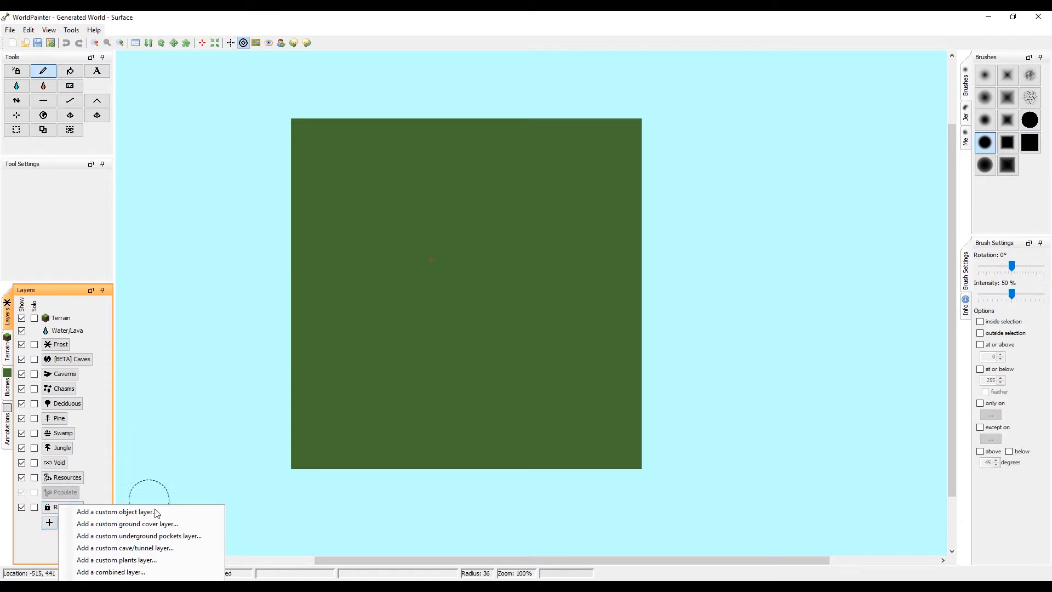
click(43, 538)
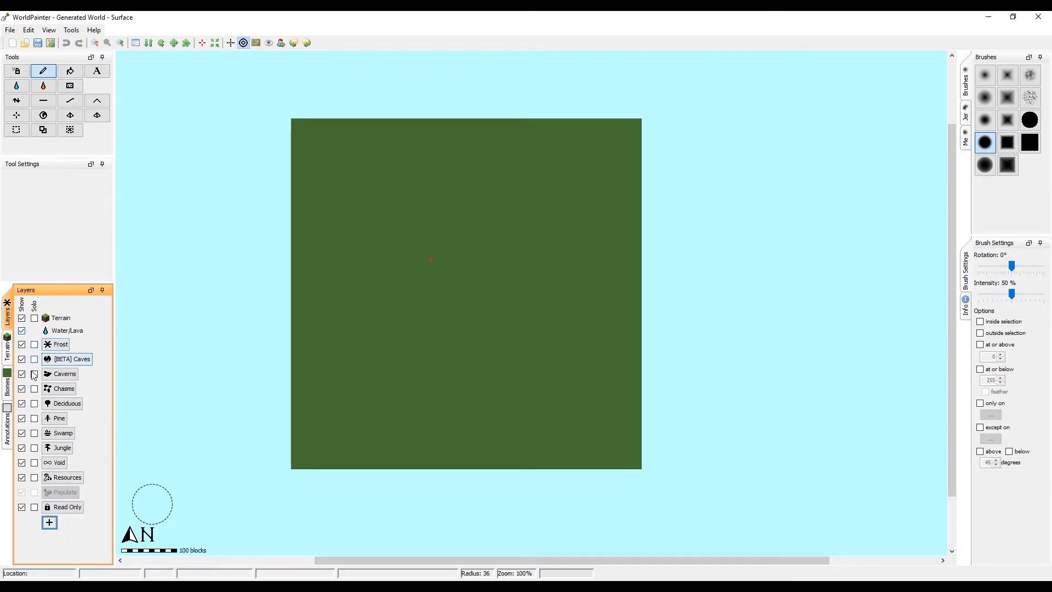
click(50, 523)
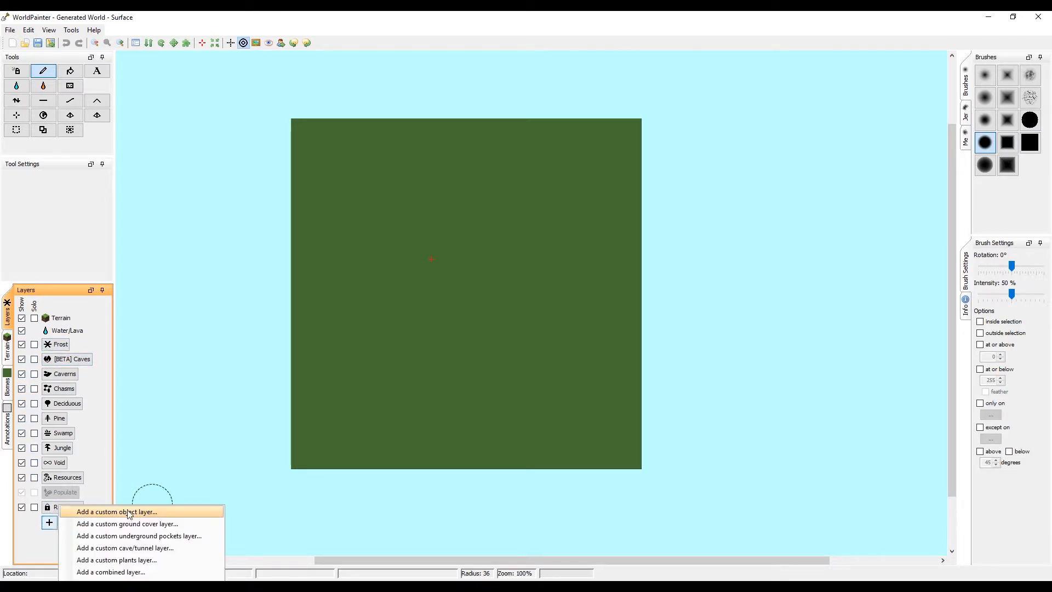
click(159, 515)
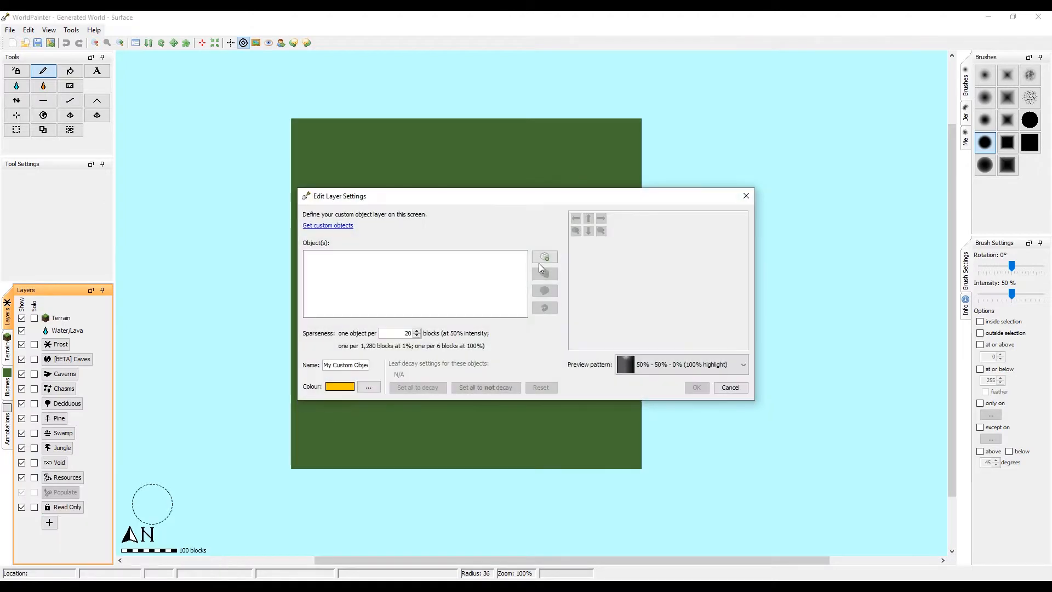
click(543, 257)
click(310, 235)
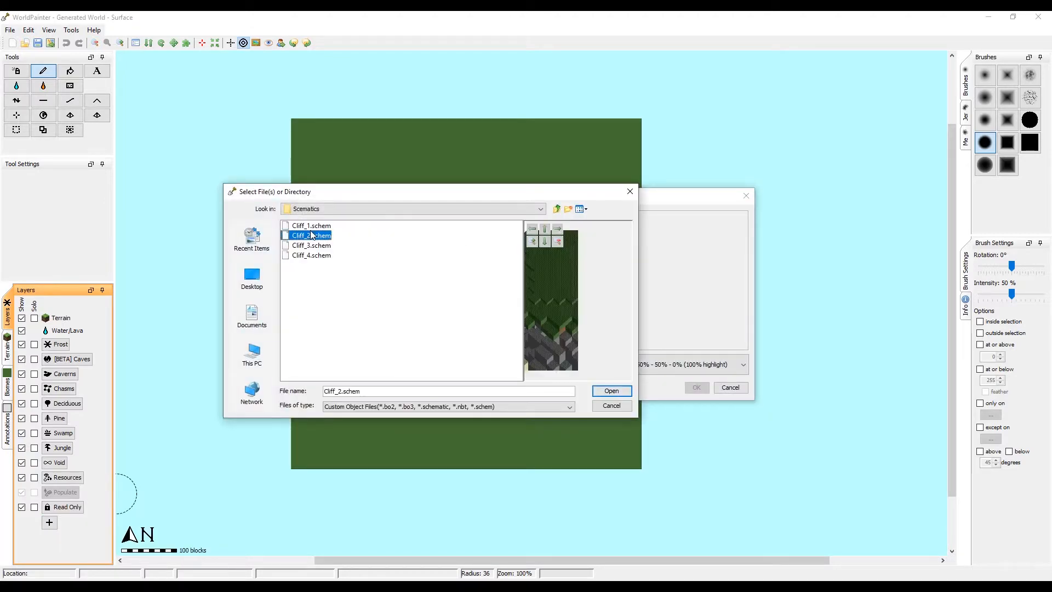
click(311, 225)
shift+click(311, 255)
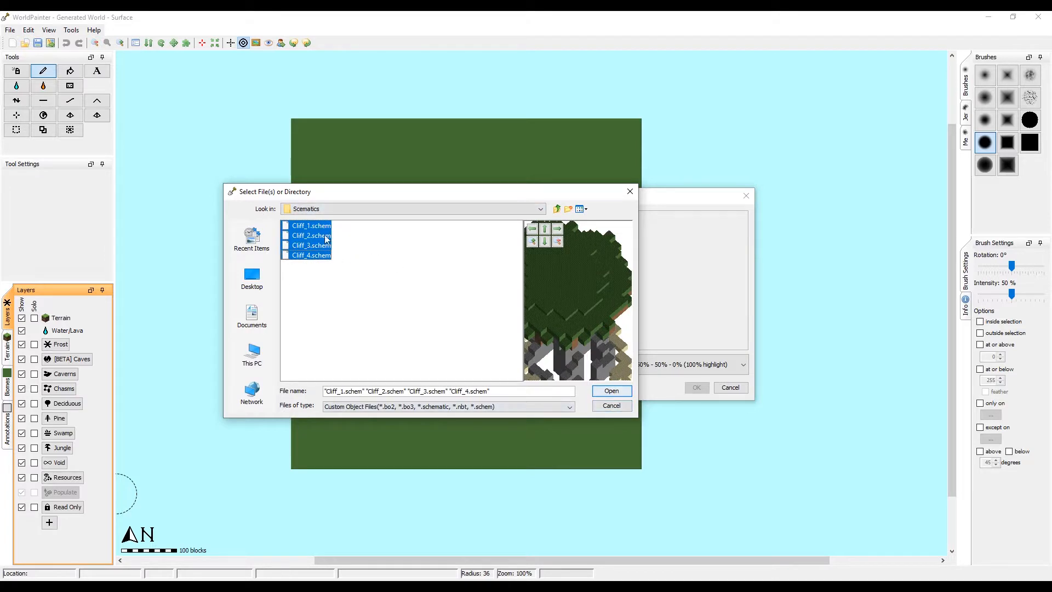
click(595, 386)
click(322, 257)
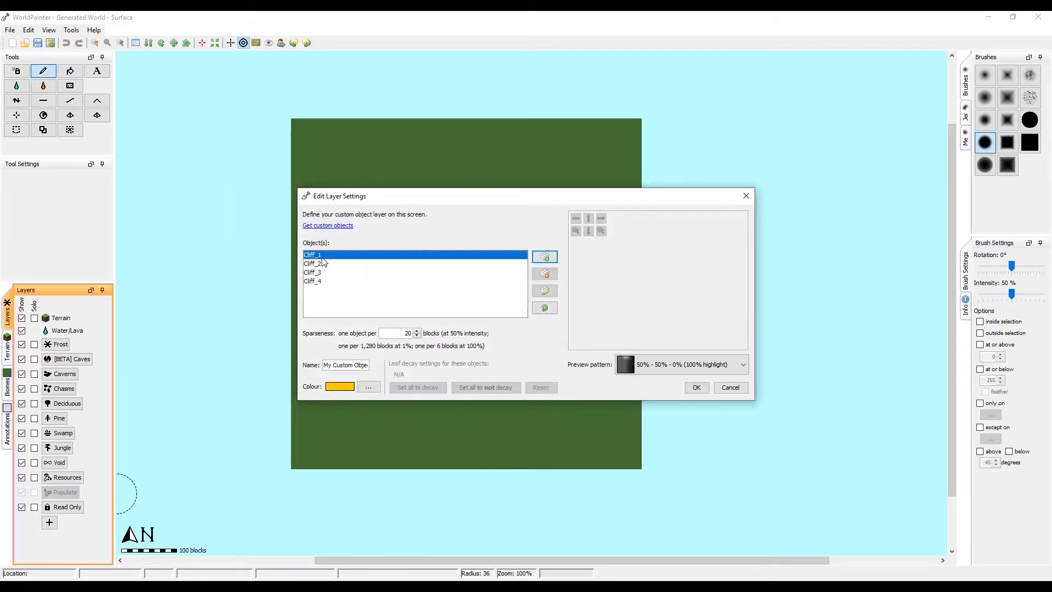
double_click(321, 256)
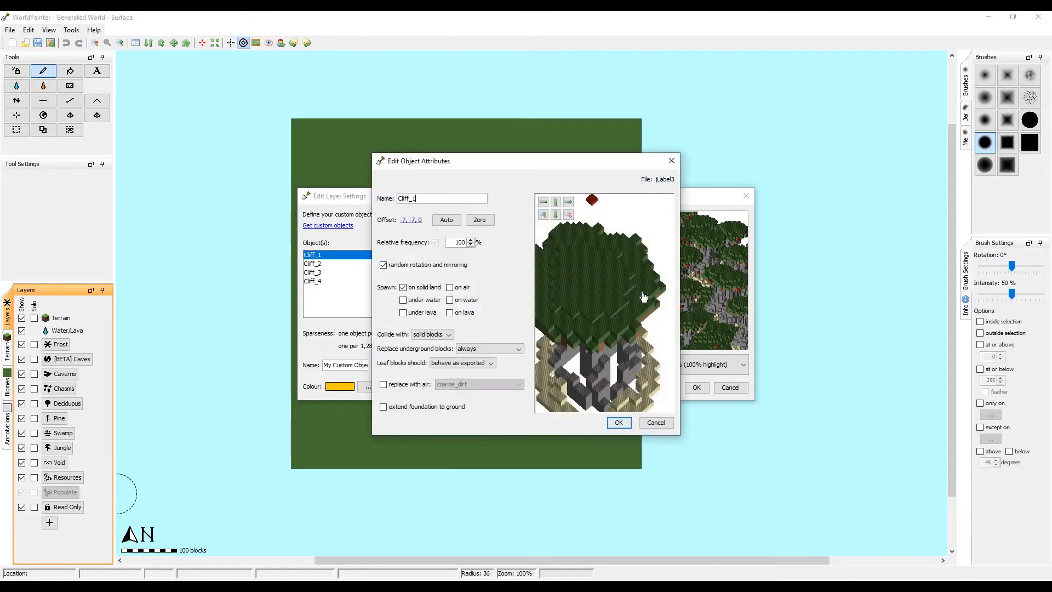
click(642, 419)
shift+click(323, 275)
shift+click(322, 280)
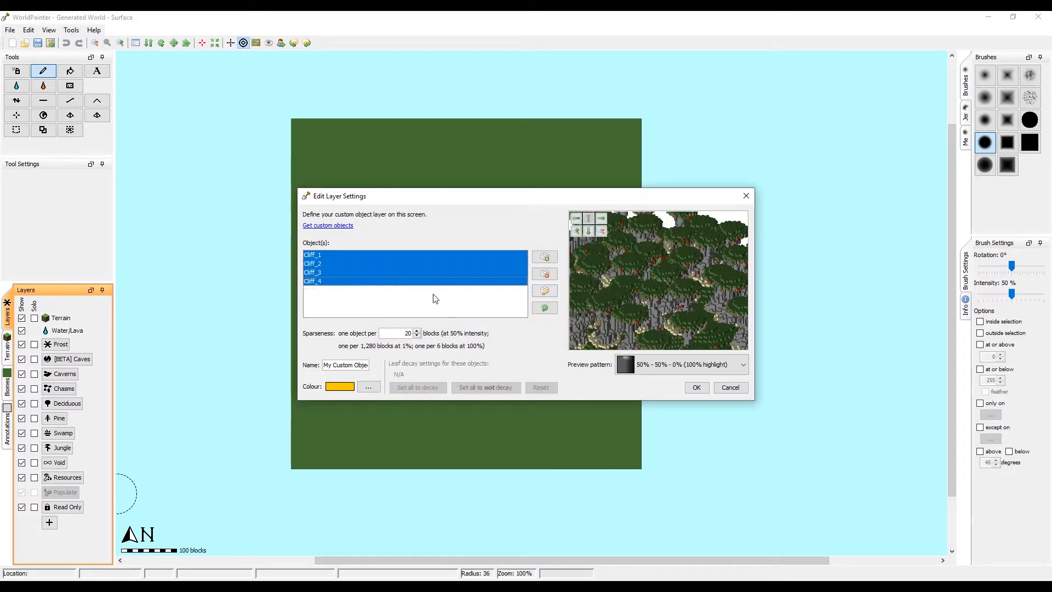
click(545, 291)
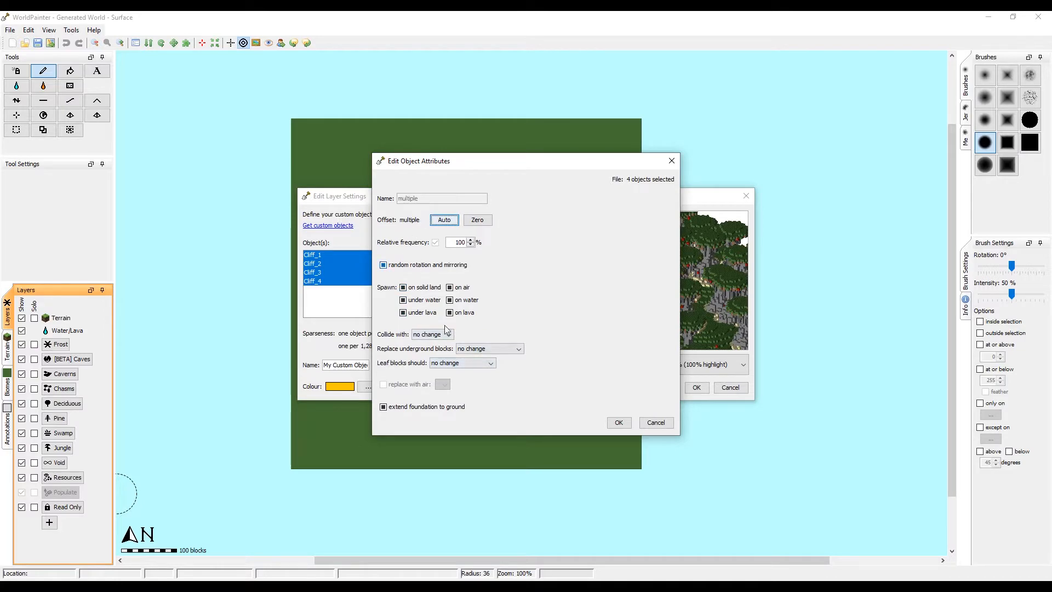
click(672, 424)
click(363, 298)
Step: Set the vertical Y-axis offset of the Cliff_1 object to -1
double_click(333, 256)
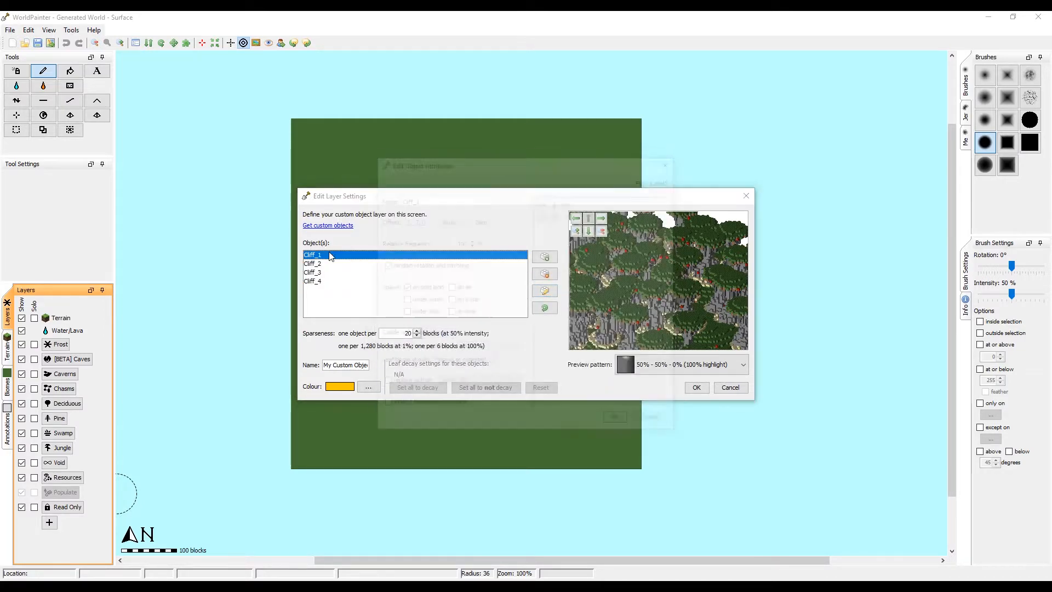
click(411, 220)
click(480, 243)
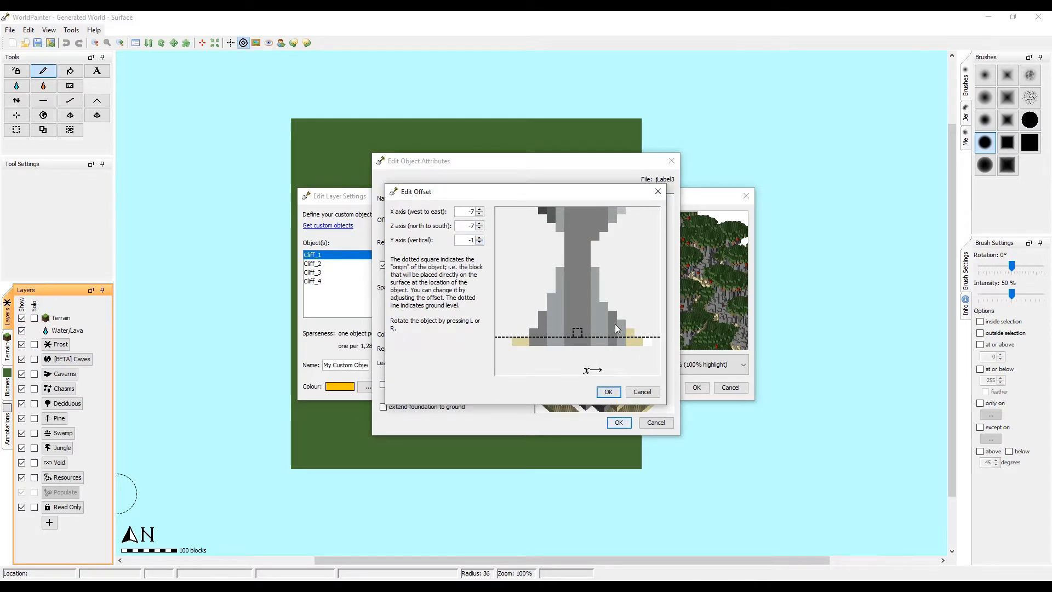
click(608, 393)
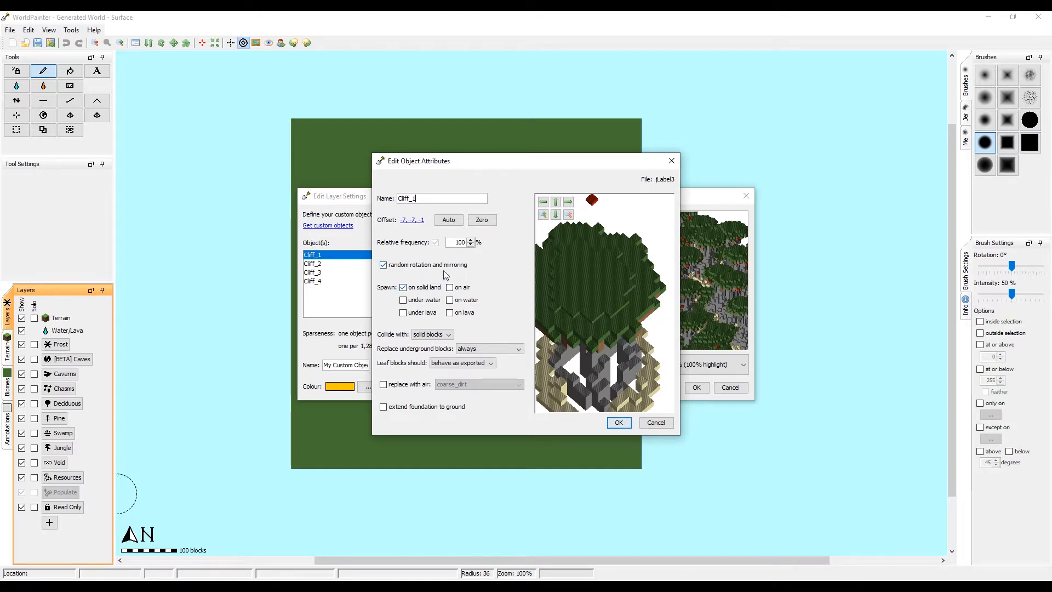
Step: Make Cliff_1 collide with nothing and enable replacing redstone_block with air
click(433, 336)
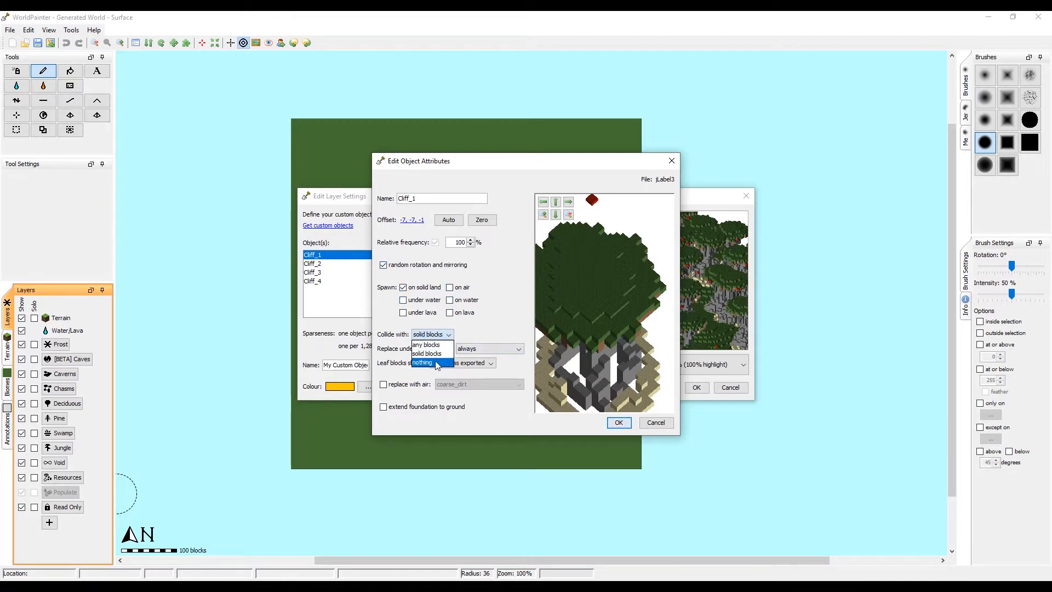
click(436, 363)
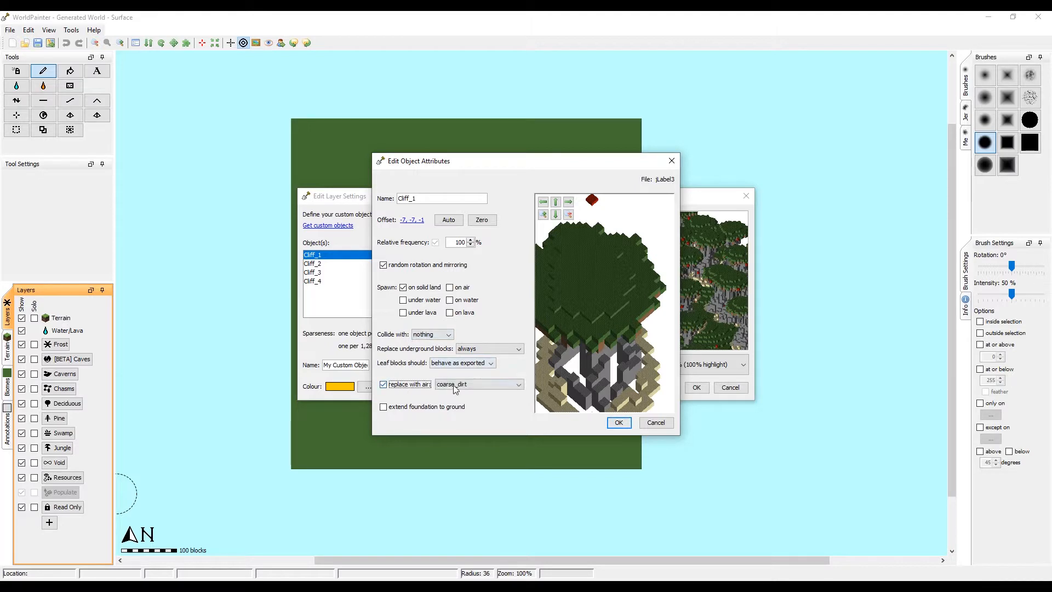
click(454, 385)
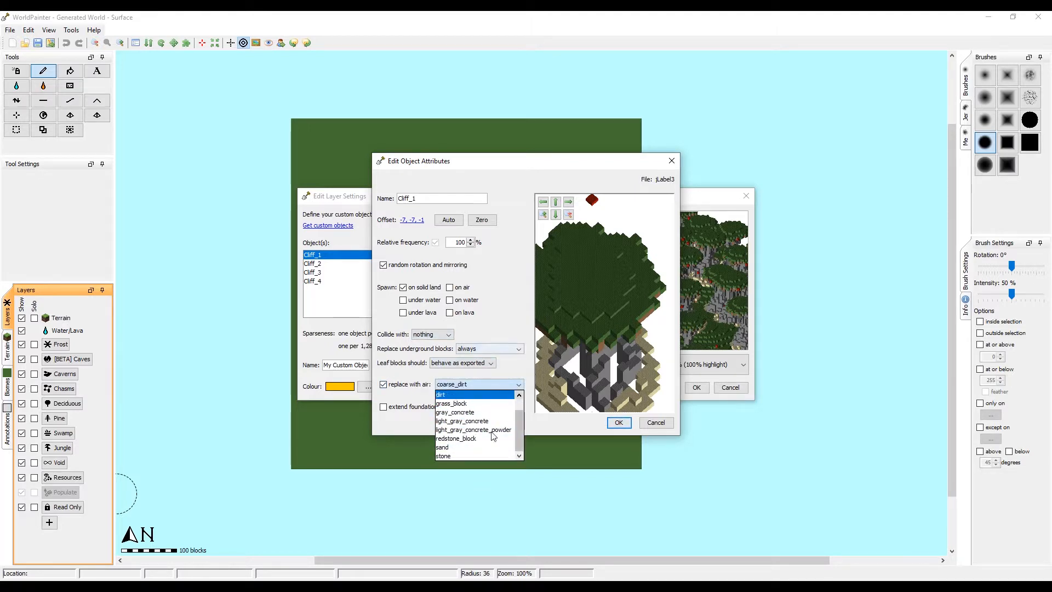
click(474, 441)
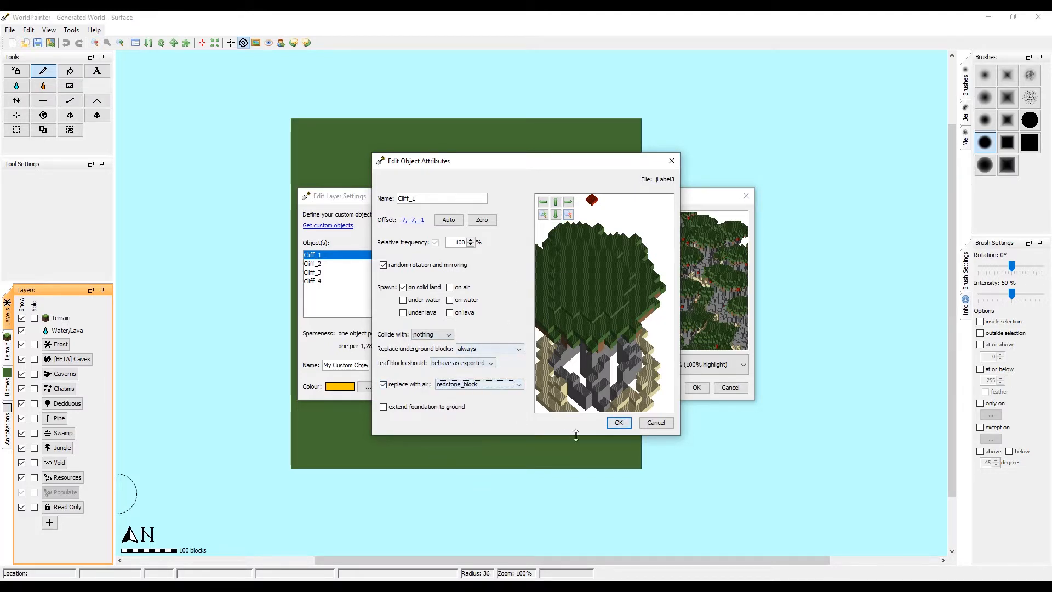
Step: Accept Cliff_1's attributes and set the vertical (Y axis) offset of Cliff_2 to -1
click(619, 423)
double_click(337, 264)
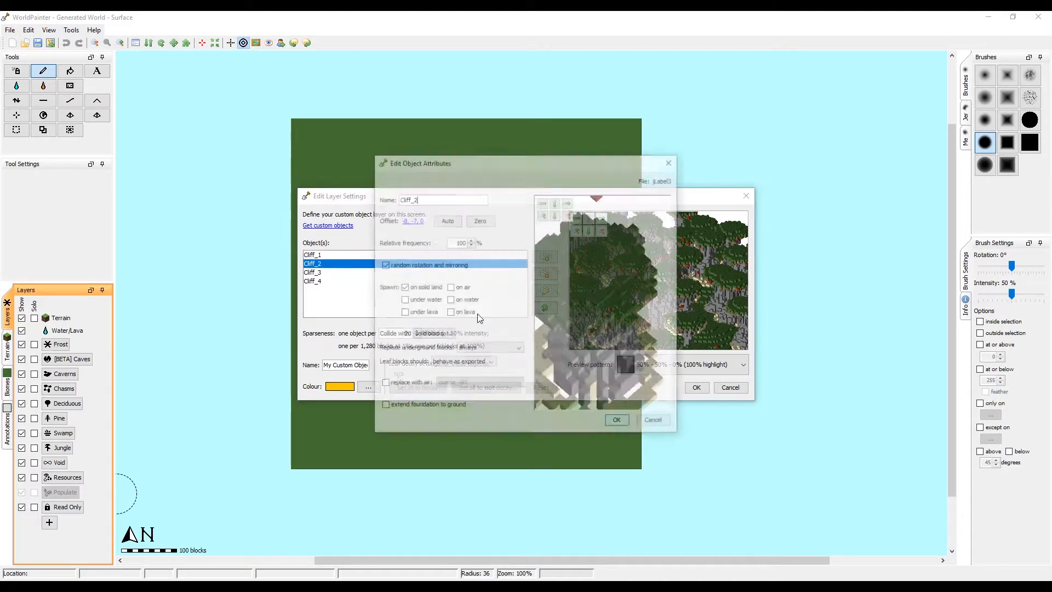
click(419, 220)
click(478, 241)
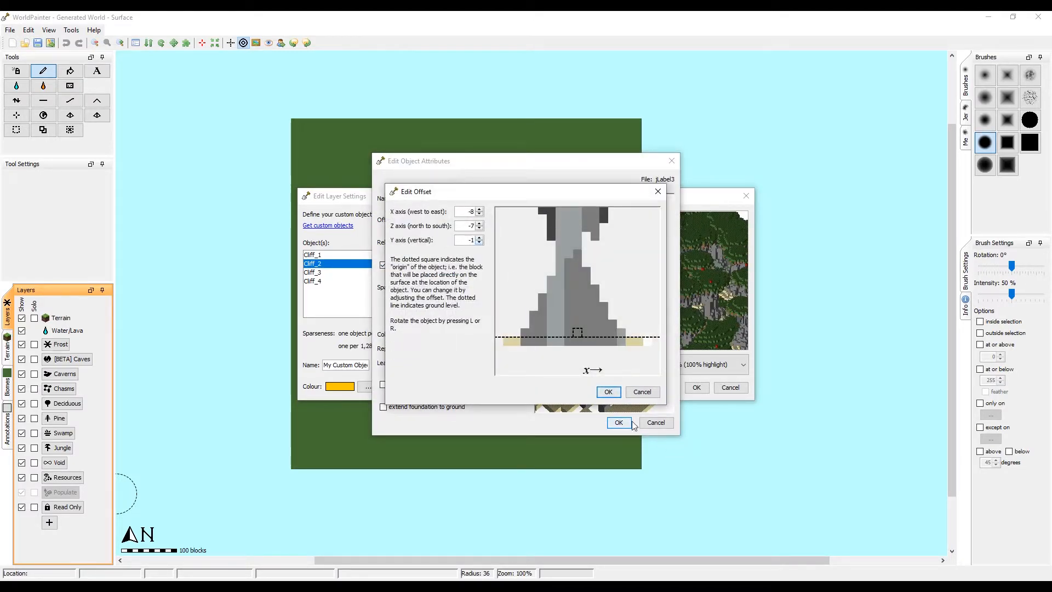
click(608, 392)
Step: Have Cliff_2 replace redstone_block with air and collide with nothing, and save its attributes
click(384, 384)
click(480, 384)
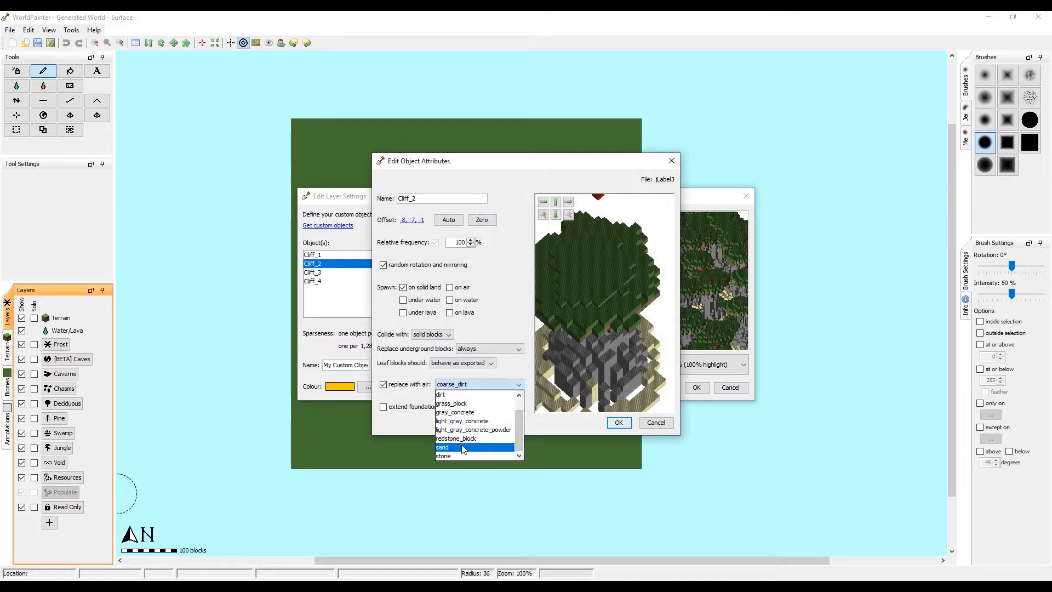
click(460, 438)
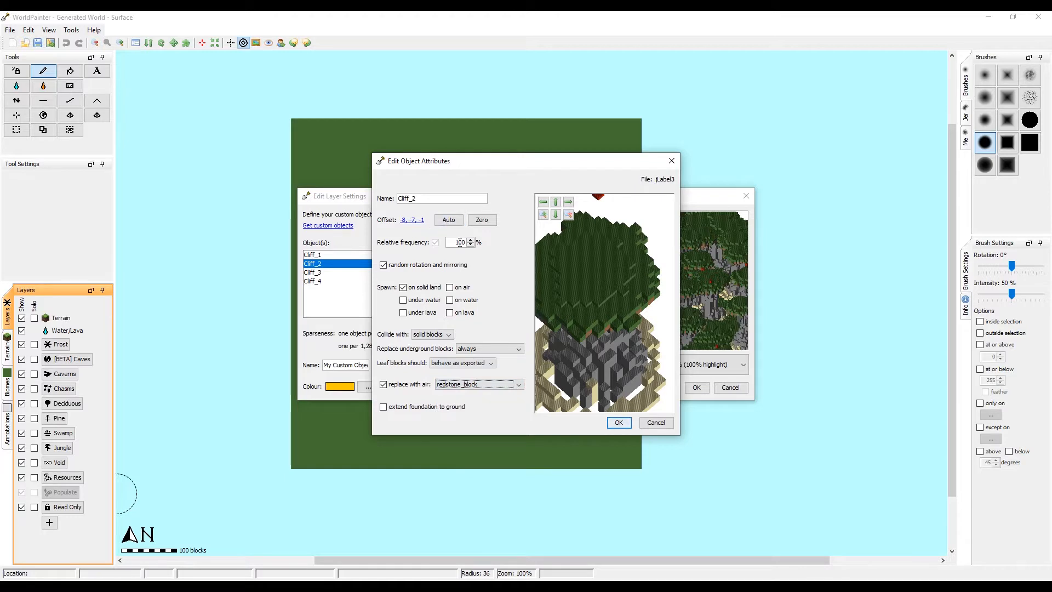
click(448, 334)
click(433, 354)
click(618, 422)
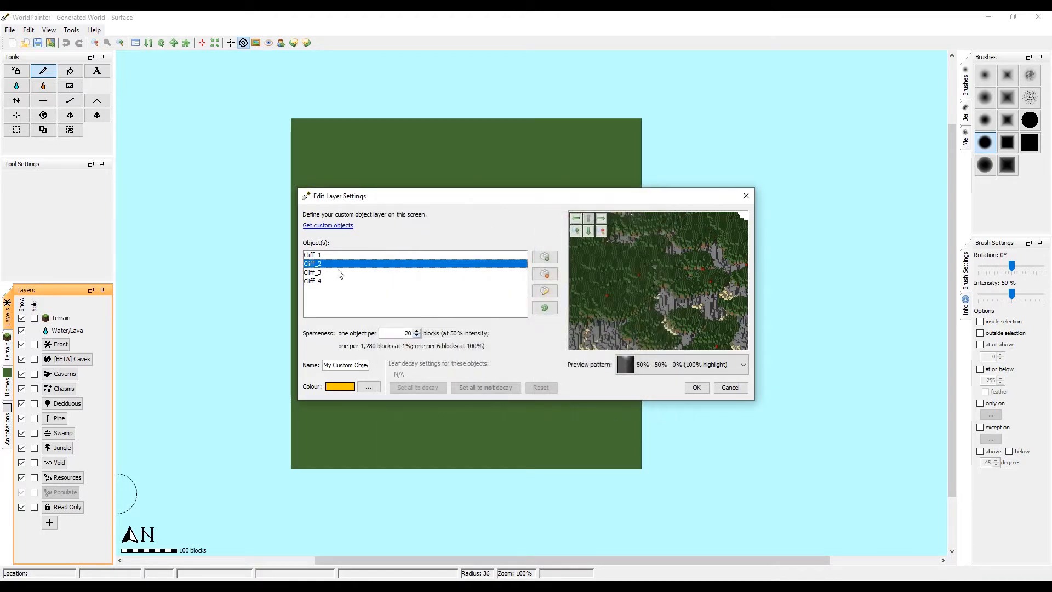
Step: Accept Cliff_4's attributes and set the layer's preview pattern to 100%
double_click(319, 281)
click(619, 422)
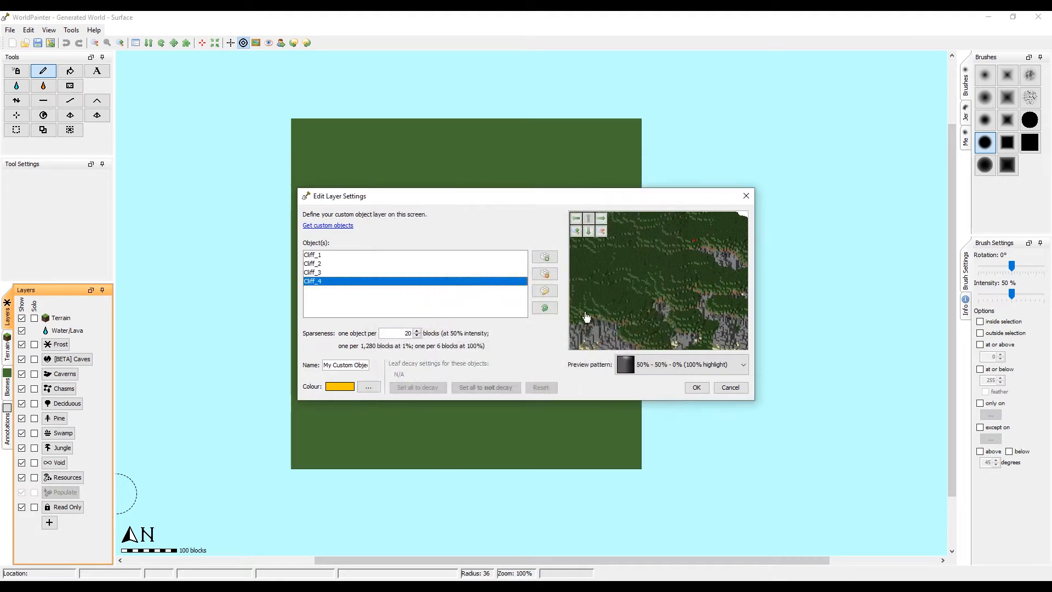
click(659, 368)
click(657, 404)
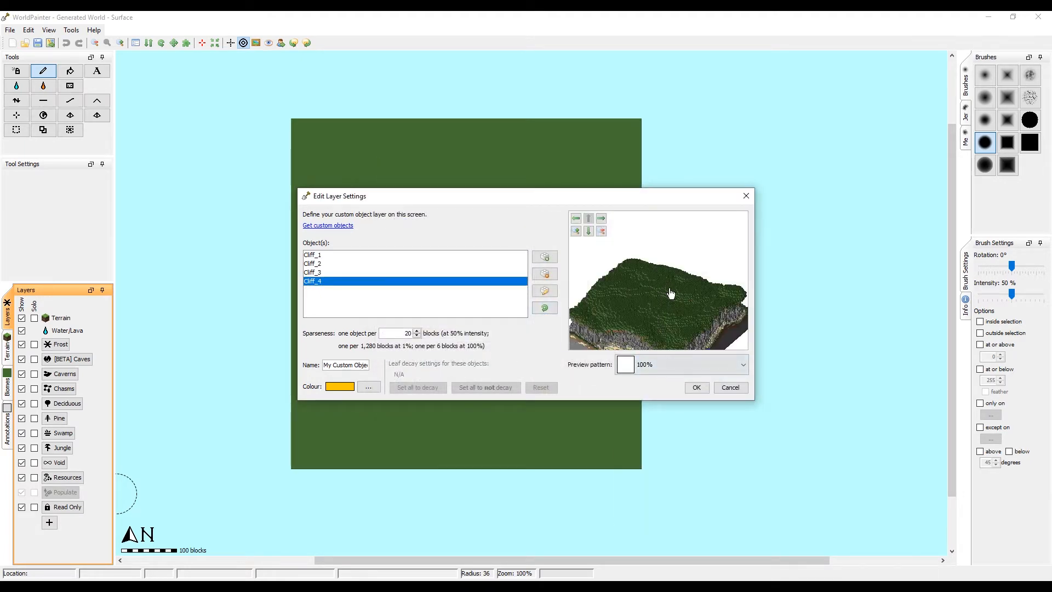
Step: Set the layer's sparseness to one object per 5 blocks and check the cliff preview
drag(649, 273, 692, 298)
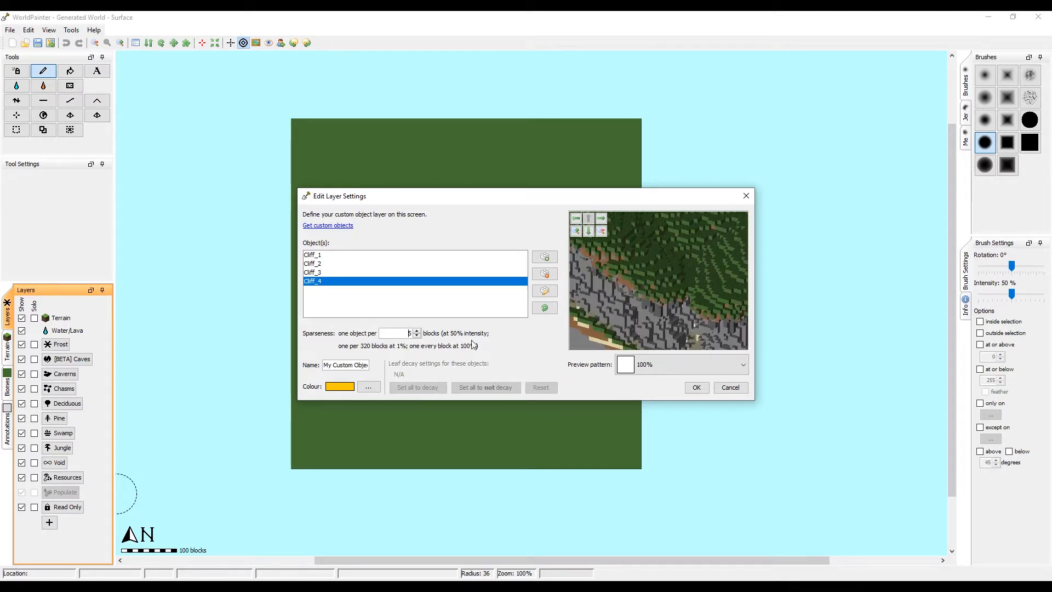
scroll(671, 316, down, 3)
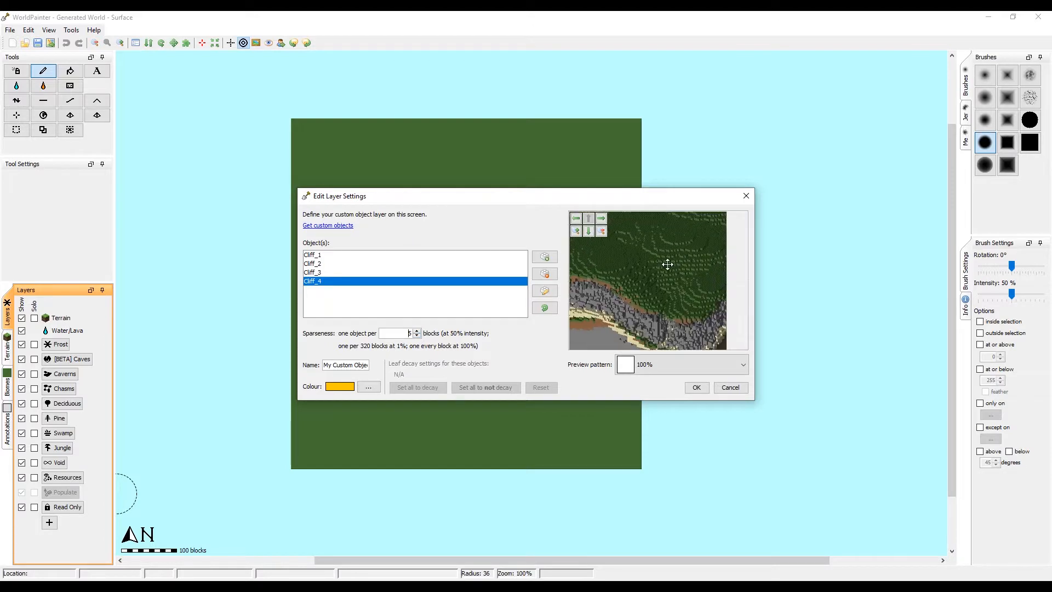
scroll(674, 318, up, 5)
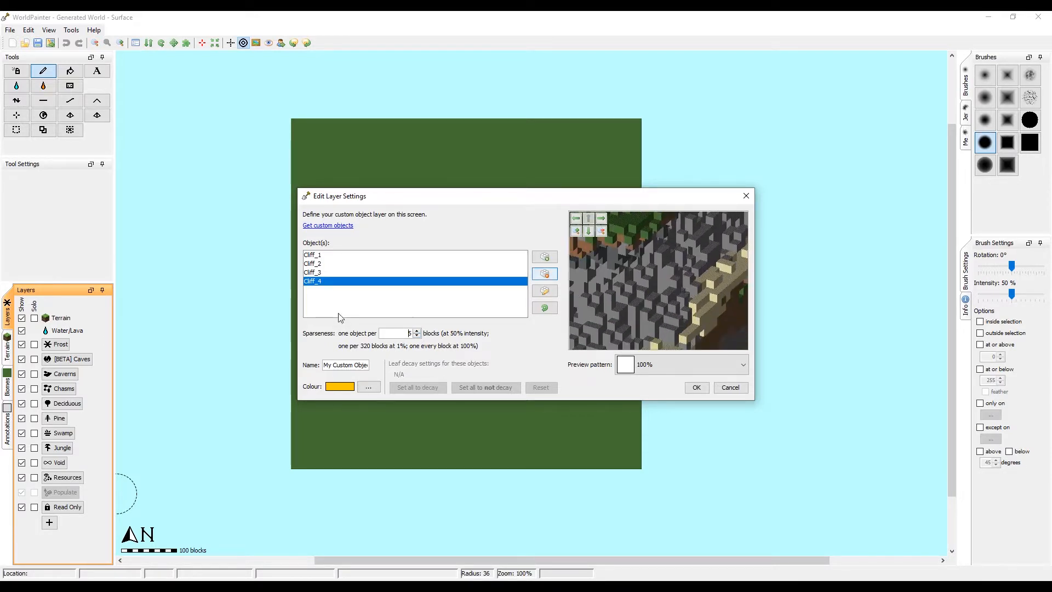
Step: Examine the 3D preview of the Cliff_4 object in its attributes
double_click(327, 284)
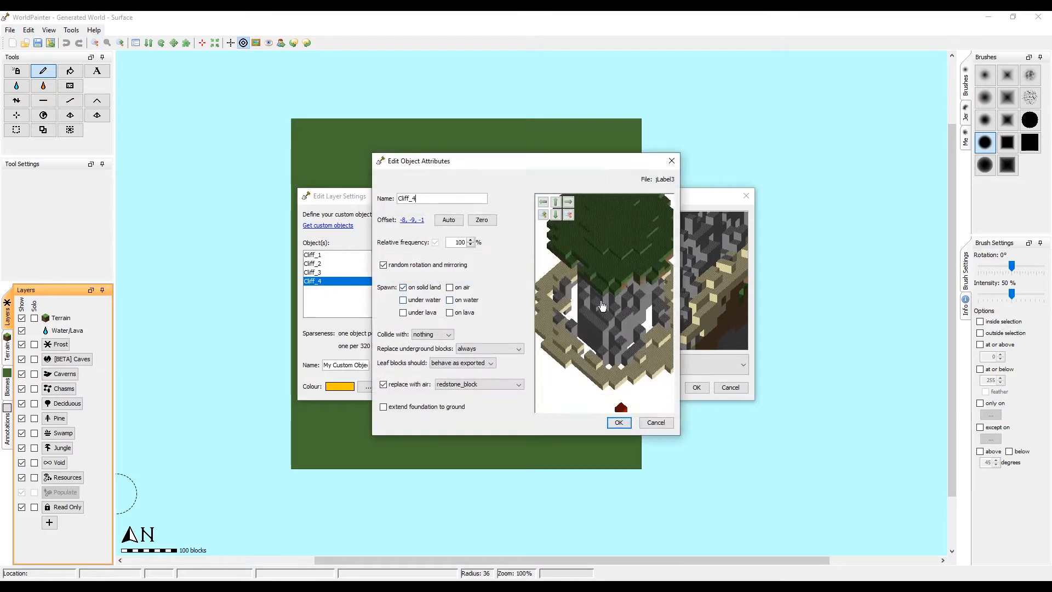
drag(602, 311, 594, 326)
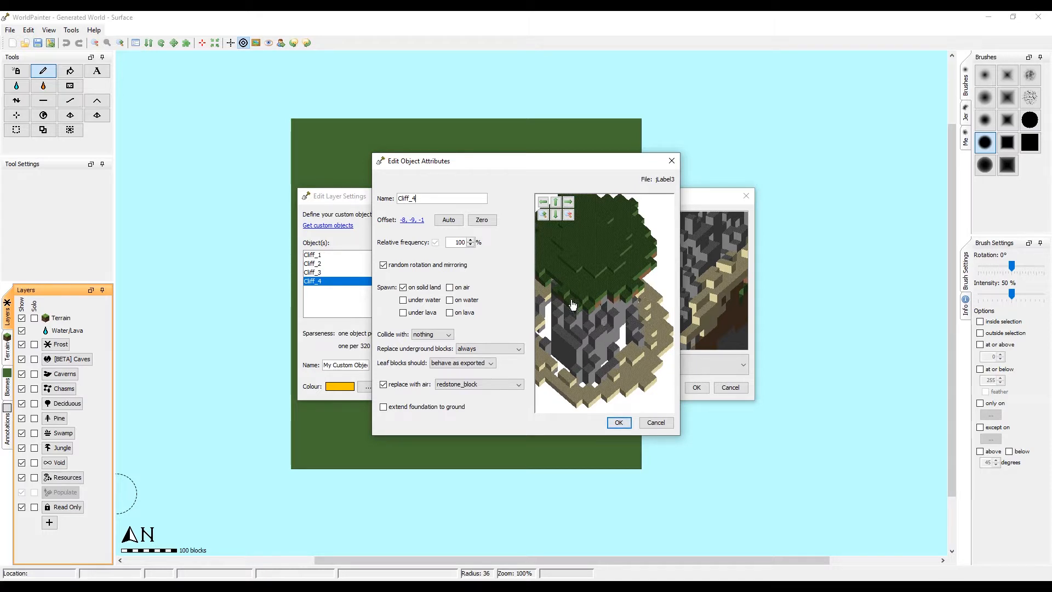
drag(596, 327, 604, 309)
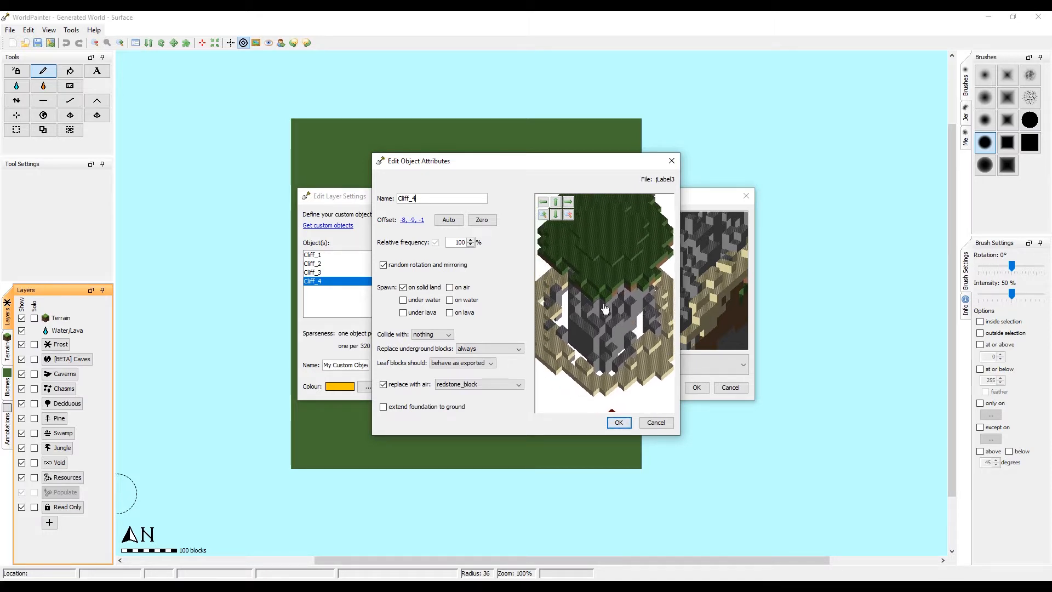
click(619, 421)
Step: Name the custom object layer Cliffs, give it a blue colour, and create it
click(358, 368)
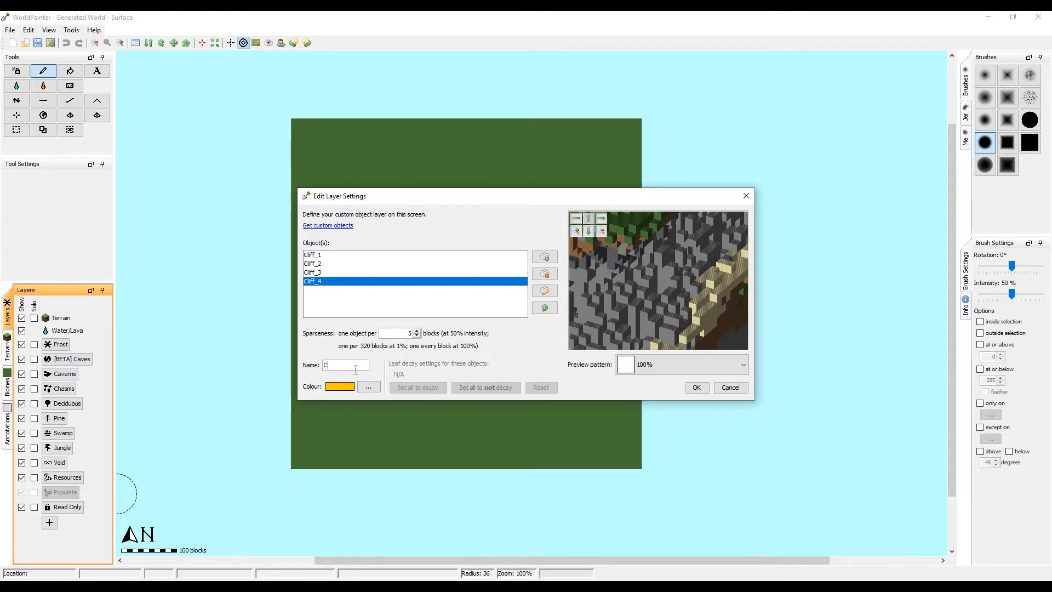
click(359, 387)
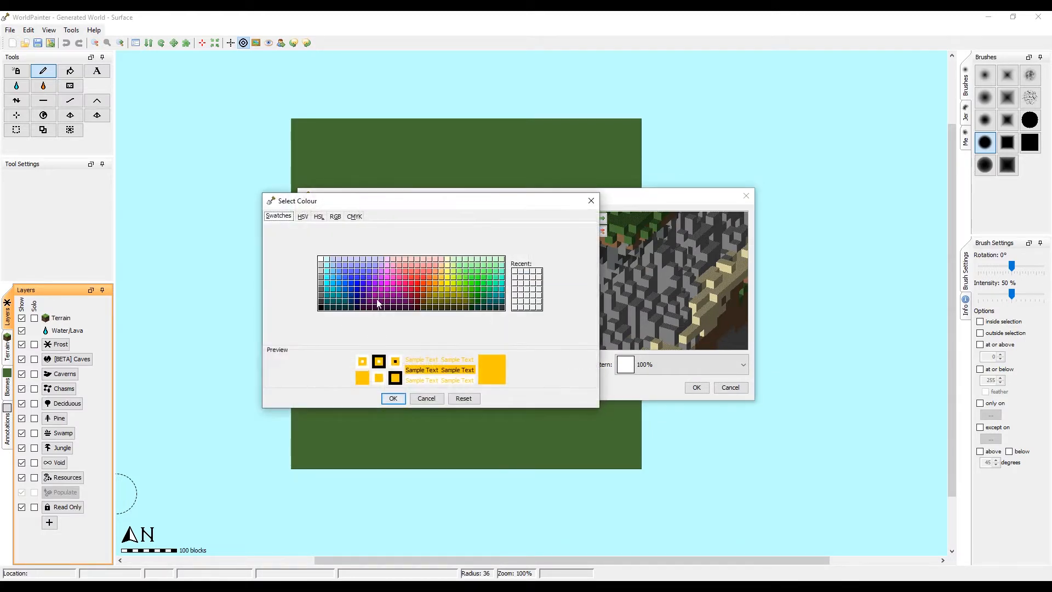
click(357, 272)
click(392, 399)
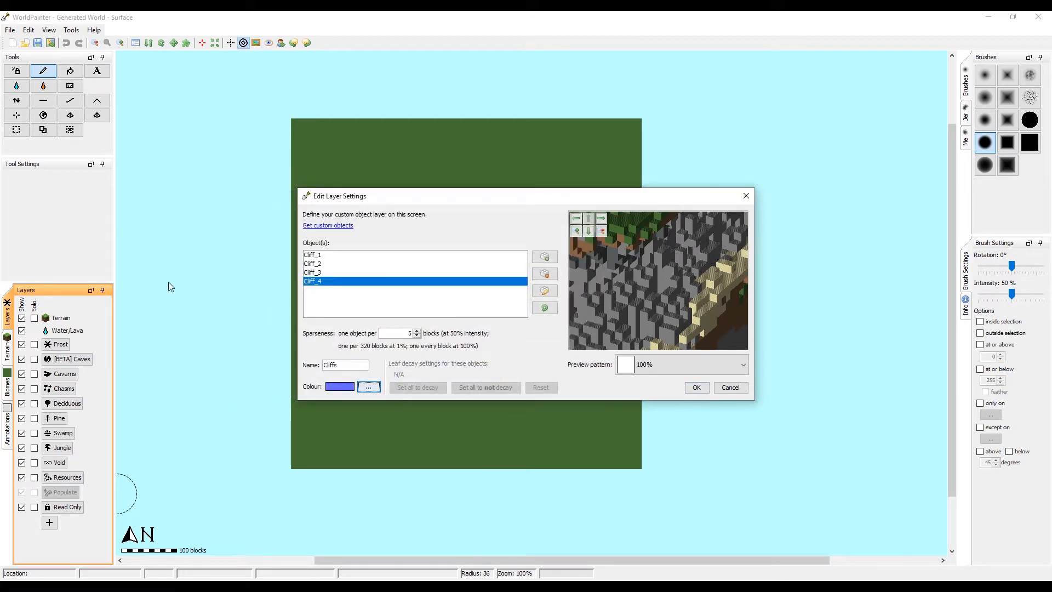
click(696, 387)
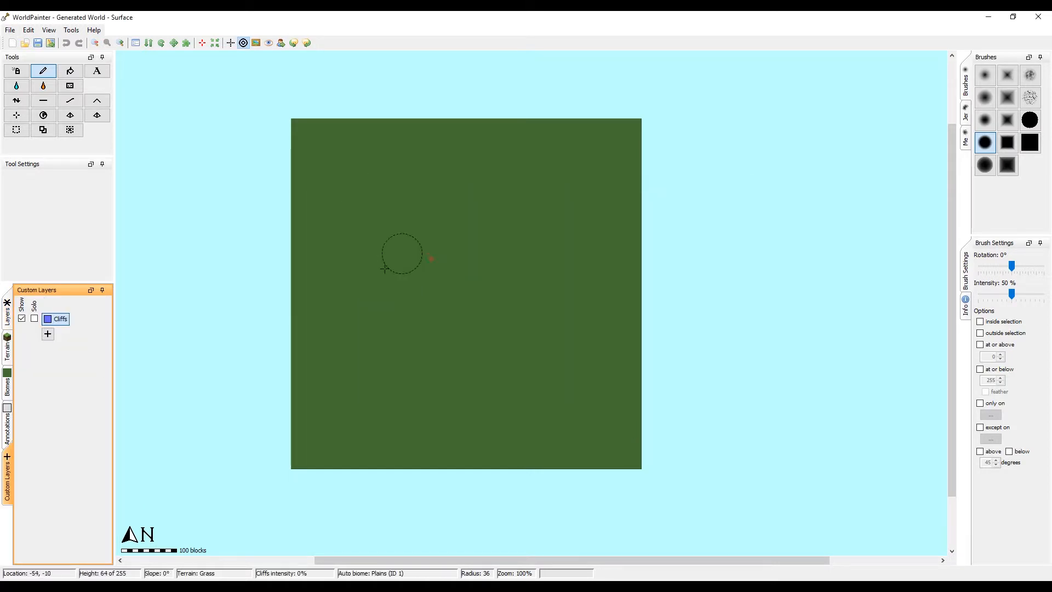
Step: Lower the western side of the map into a sea using the Height tool and the third Jer brush
middle_drag(422, 257, 479, 263)
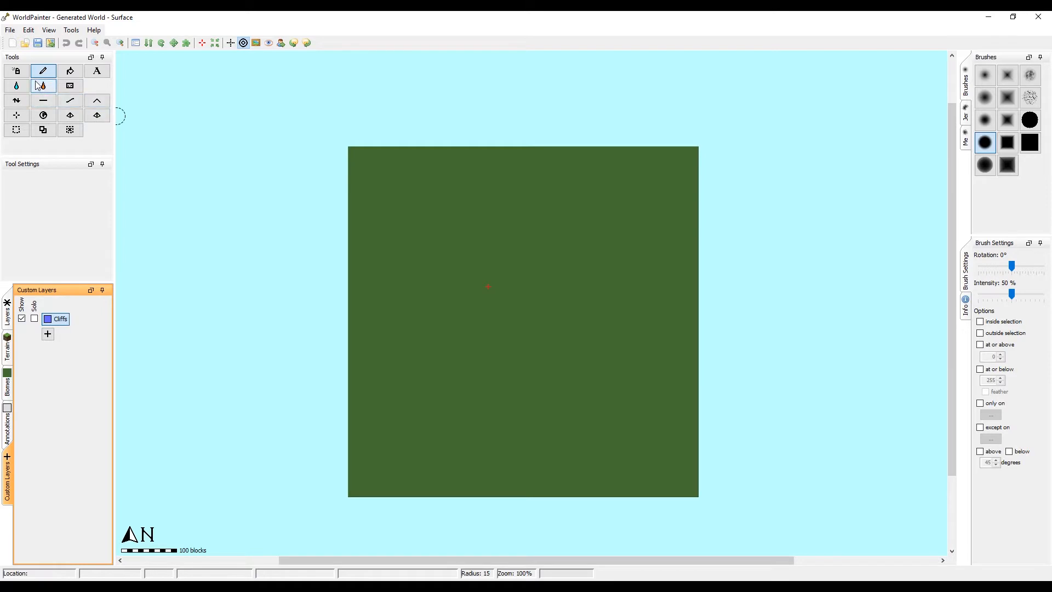
click(17, 100)
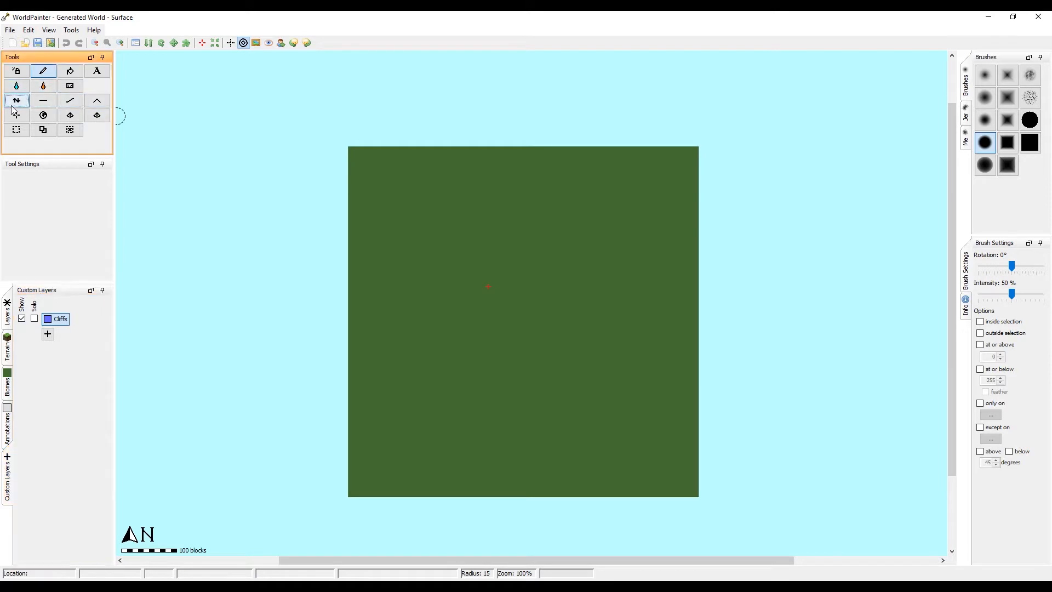
click(965, 134)
click(962, 109)
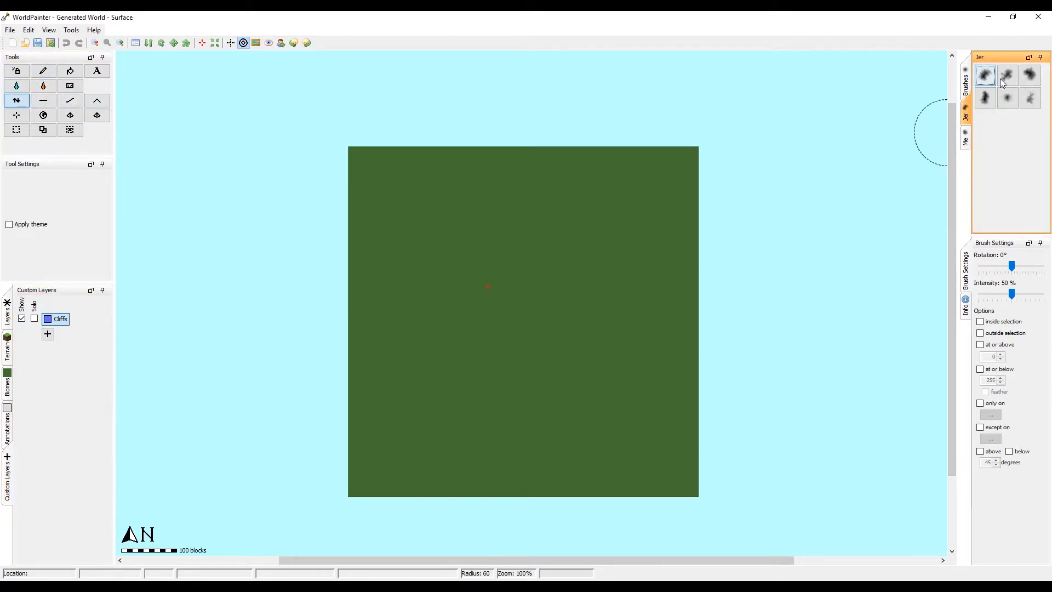
click(1031, 76)
mouse_move(387, 179)
mouse_down()
mouse_move(363, 168)
mouse_move(341, 279)
mouse_move(350, 392)
mouse_move(399, 474)
mouse_move(342, 474)
mouse_move(451, 508)
mouse_move(358, 275)
mouse_move(397, 176)
mouse_move(439, 155)
mouse_move(352, 280)
mouse_move(369, 387)
mouse_move(399, 338)
mouse_move(553, 171)
mouse_up()
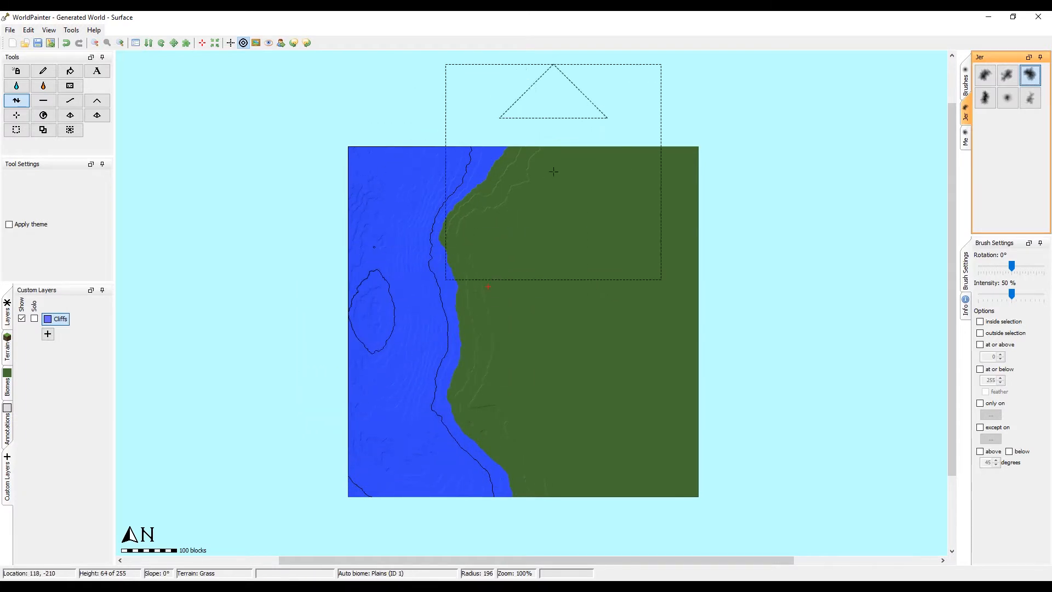
right_drag(392, 413, 408, 438)
Step: Raise the land behind the north-central coastline using the Height tool at brush radius 57
scroll(539, 389, up, 5)
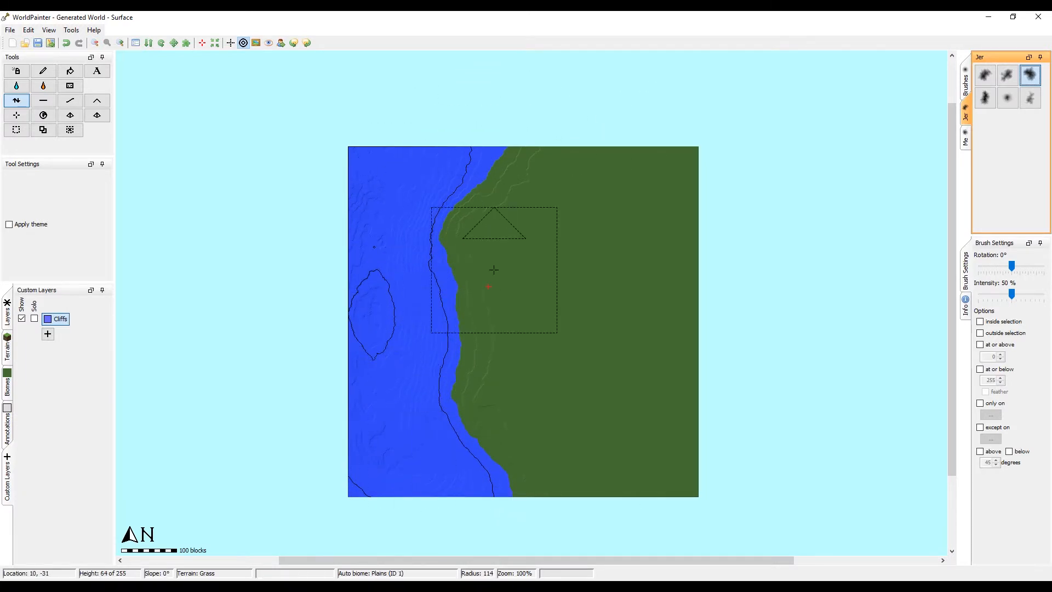
ctrl+scroll(494, 270, up, 1)
scroll(454, 265, up, 2)
middle_drag(456, 263, 481, 358)
click(44, 72)
click(11, 104)
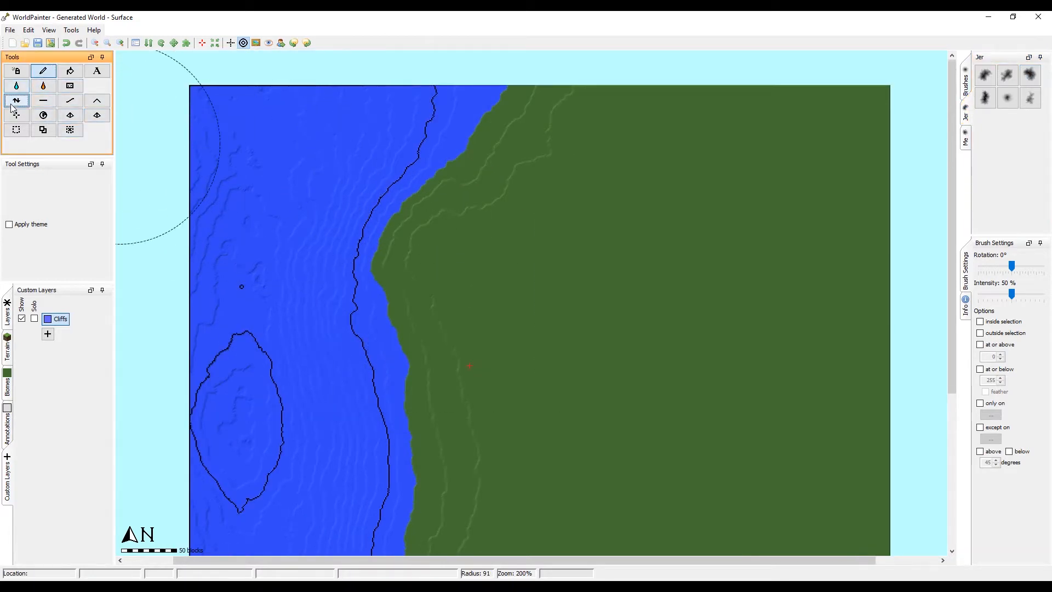
scroll(561, 266, up, 4)
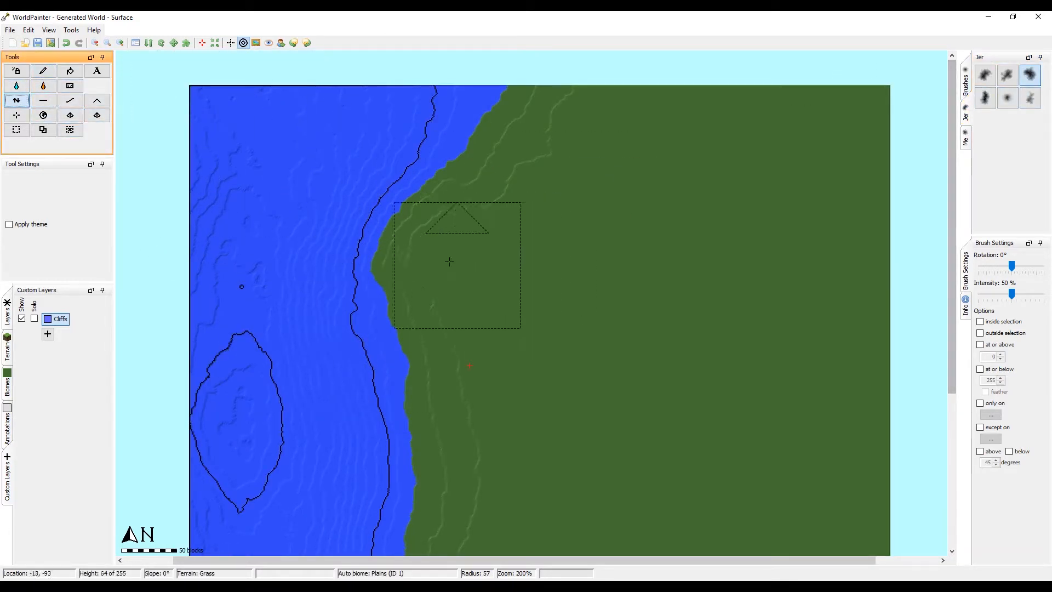
drag(450, 264, 459, 313)
click(496, 420)
Step: Raise a strip of land along the southern coast down to the map's edge at brush radius 57
mouse_move(487, 413)
middle_down()
mouse_move(490, 272)
mouse_move(525, 63)
middle_up()
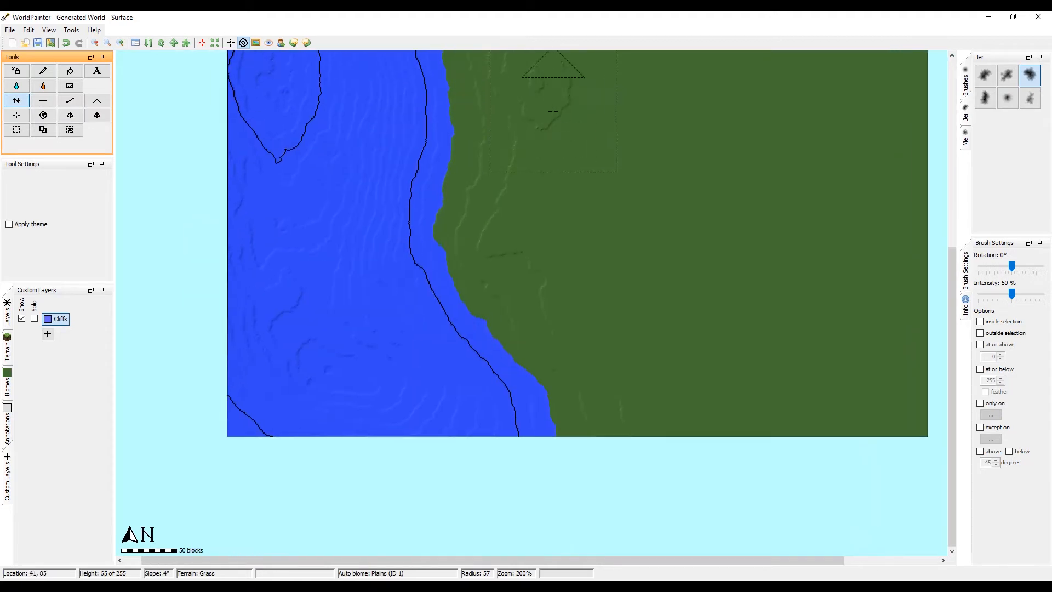
mouse_move(552, 111)
mouse_down()
mouse_move(542, 171)
mouse_move(611, 274)
mouse_move(519, 245)
mouse_move(596, 321)
mouse_move(647, 406)
mouse_move(618, 391)
mouse_move(655, 442)
mouse_move(650, 430)
mouse_up()
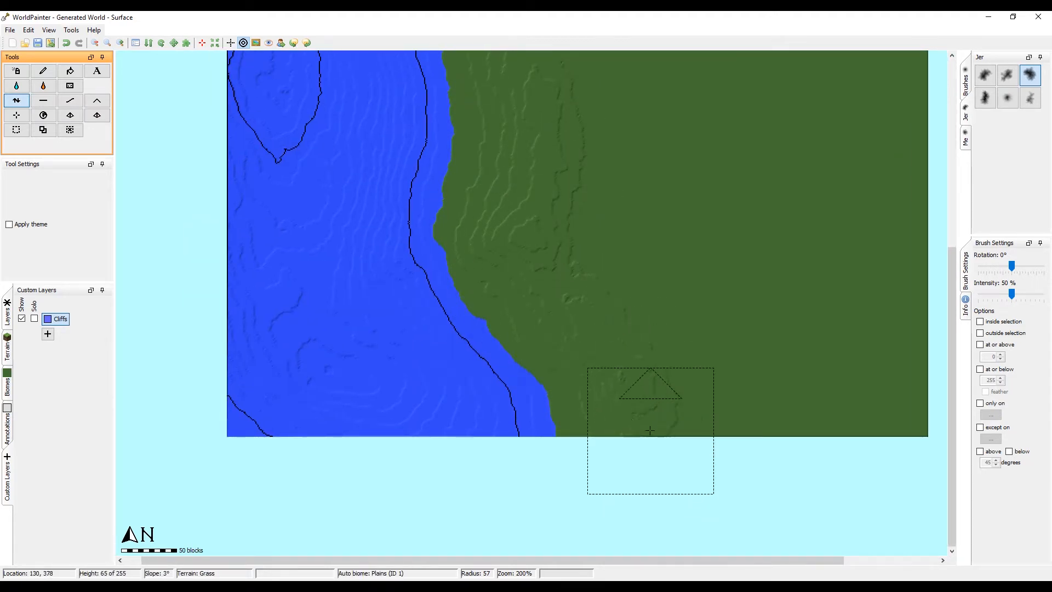
Step: Reshape the northern coast and raise hills inland of it using the Height tool at brush radius 89
mouse_move(687, 110)
middle_down()
mouse_move(626, 331)
mouse_move(613, 466)
middle_up()
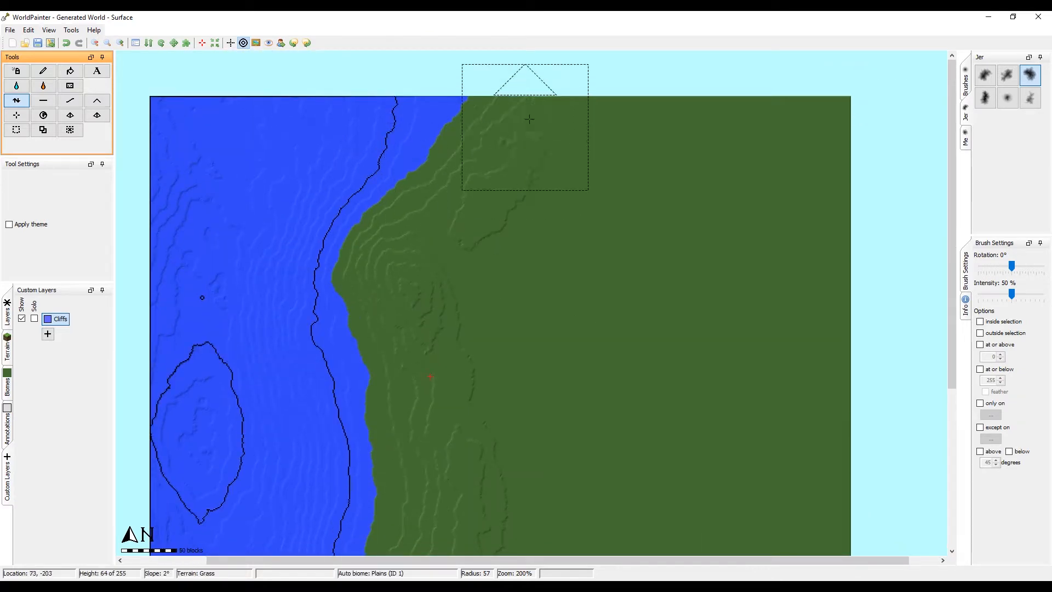
middle_drag(478, 156, 502, 128)
scroll(520, 138, down, 5)
mouse_move(515, 125)
right_down()
mouse_move(576, 120)
mouse_move(556, 117)
right_up()
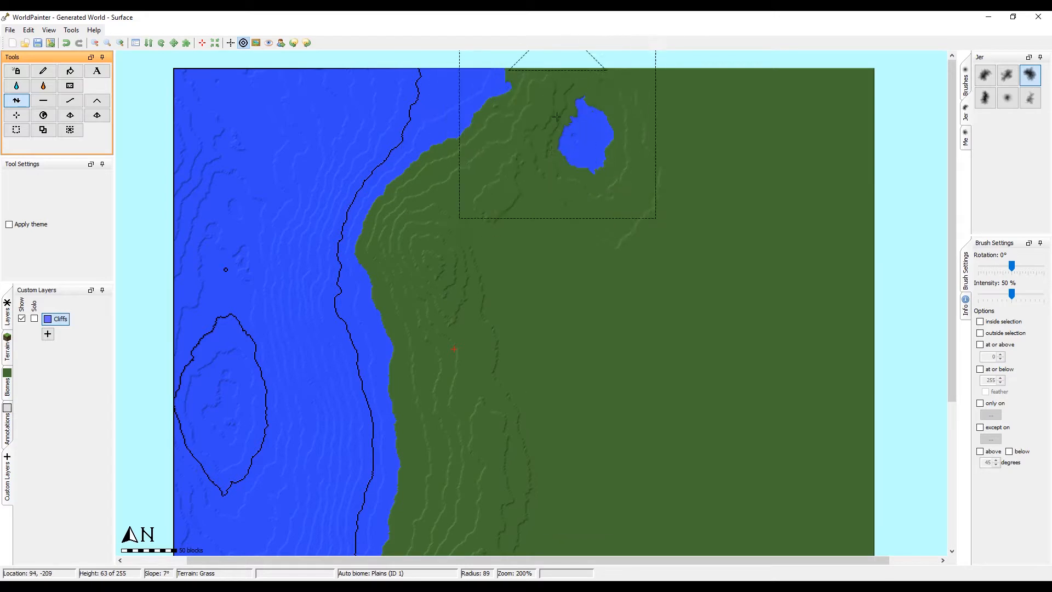
mouse_move(557, 116)
mouse_down()
mouse_move(527, 225)
mouse_move(613, 173)
mouse_move(560, 126)
mouse_move(501, 120)
mouse_move(466, 164)
mouse_move(414, 286)
mouse_move(450, 177)
mouse_up()
Step: Flatten the southern shoreline with the Flatten tool at brush radius 97
scroll(378, 207, up, 4)
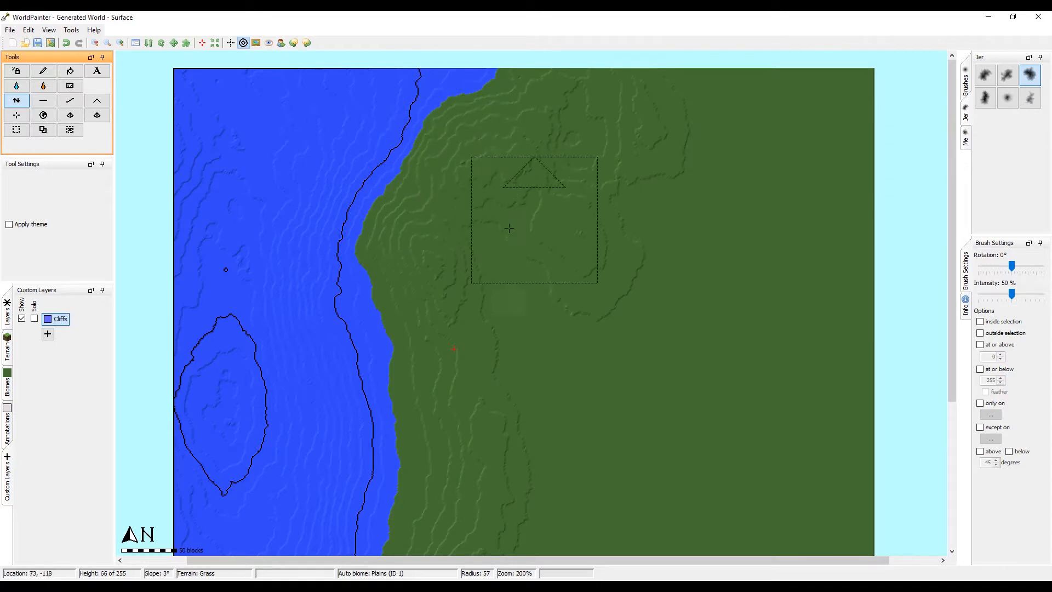
middle_drag(555, 457, 589, 134)
scroll(581, 416, down, 3)
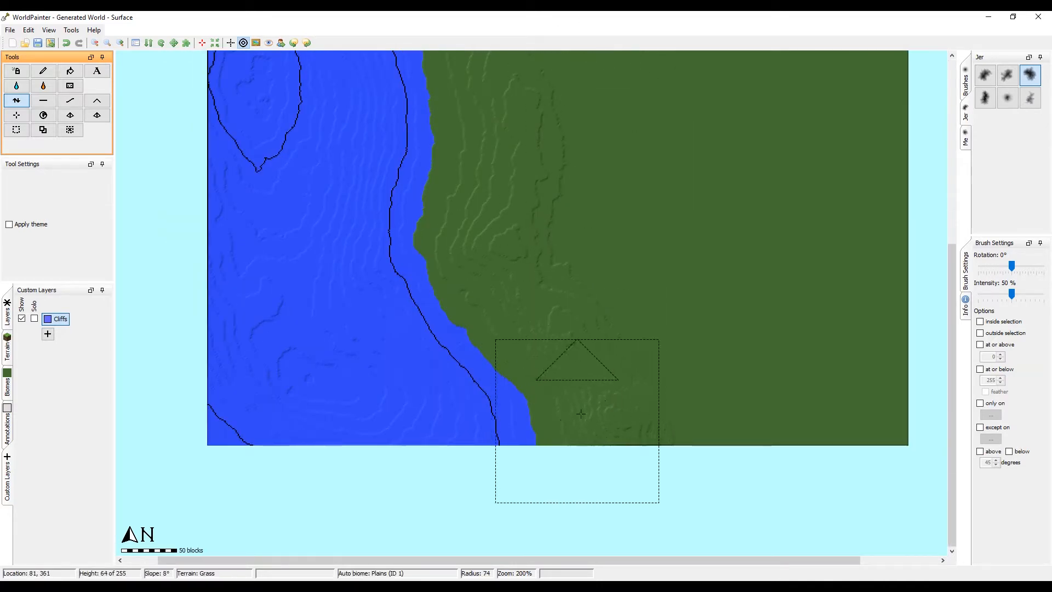
click(51, 102)
scroll(493, 399, down, 3)
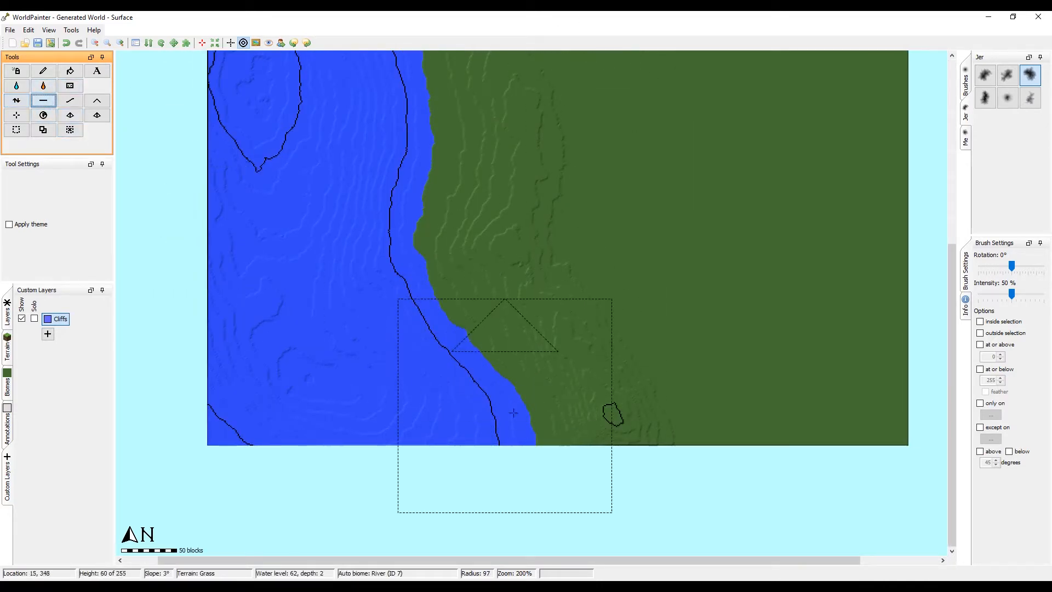
mouse_move(559, 419)
mouse_down()
mouse_move(572, 418)
mouse_move(582, 388)
mouse_move(494, 332)
mouse_move(438, 241)
mouse_up()
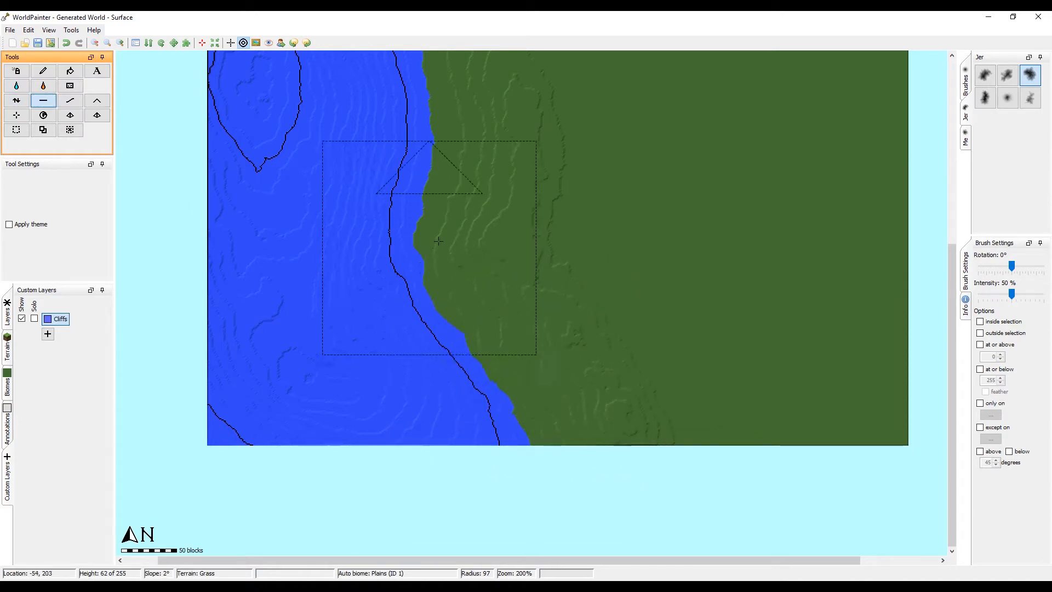
Step: Flatten and reshape the central and northern shoreline with the Flatten tool at brush radius 70
middle_drag(473, 143, 461, 316)
mouse_move(457, 246)
mouse_down()
mouse_move(500, 228)
mouse_move(379, 231)
mouse_move(438, 254)
mouse_move(427, 220)
mouse_up()
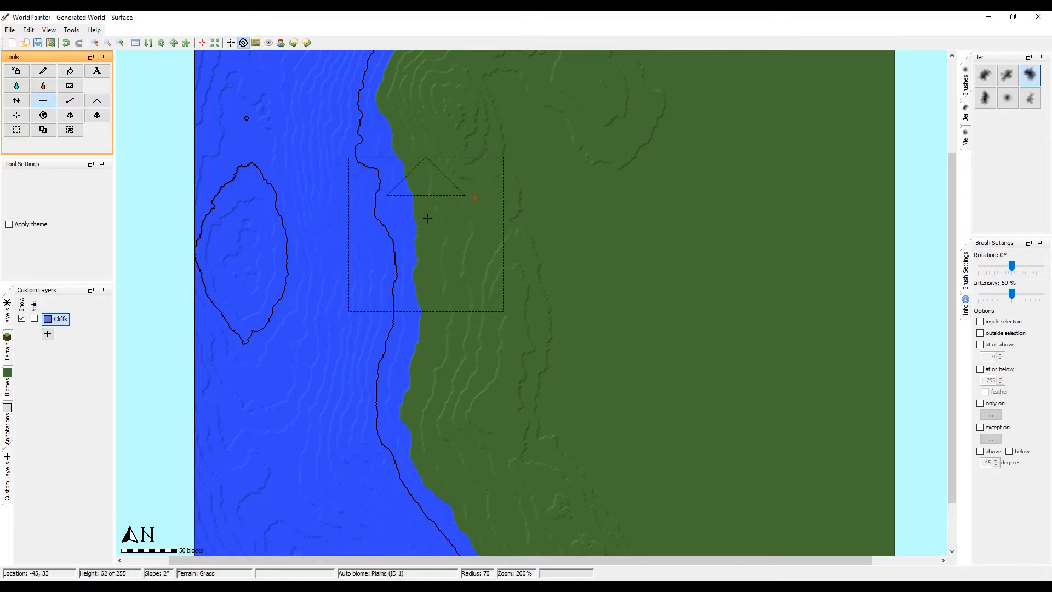
mouse_move(426, 127)
middle_down()
mouse_move(452, 230)
mouse_move(438, 281)
middle_up()
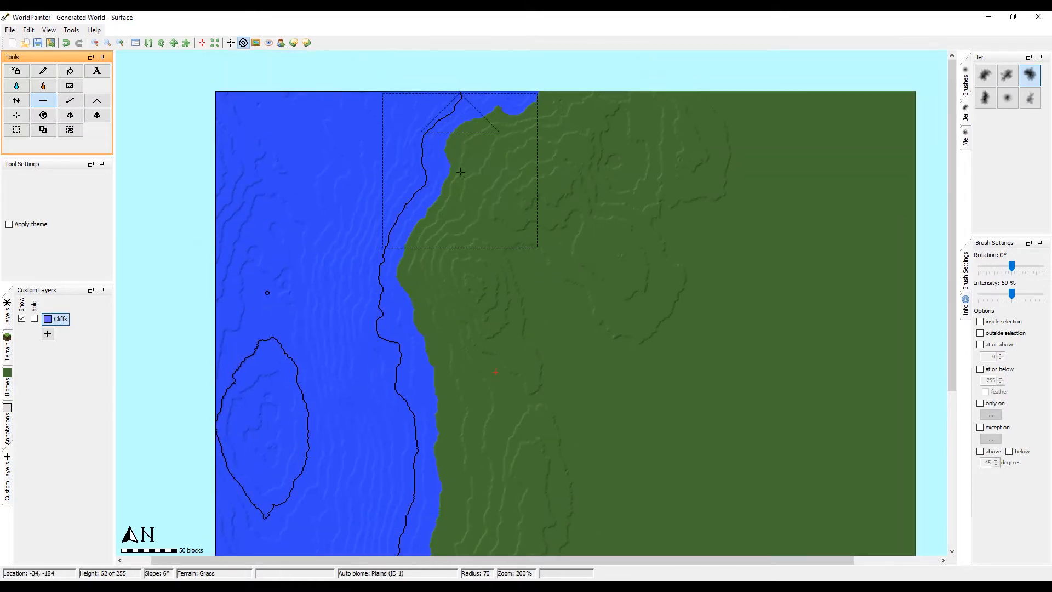
mouse_move(466, 127)
mouse_down()
mouse_move(433, 140)
mouse_move(482, 110)
mouse_move(517, 140)
mouse_move(449, 209)
mouse_move(428, 154)
mouse_move(522, 190)
mouse_move(524, 124)
mouse_move(464, 110)
mouse_move(438, 186)
mouse_up()
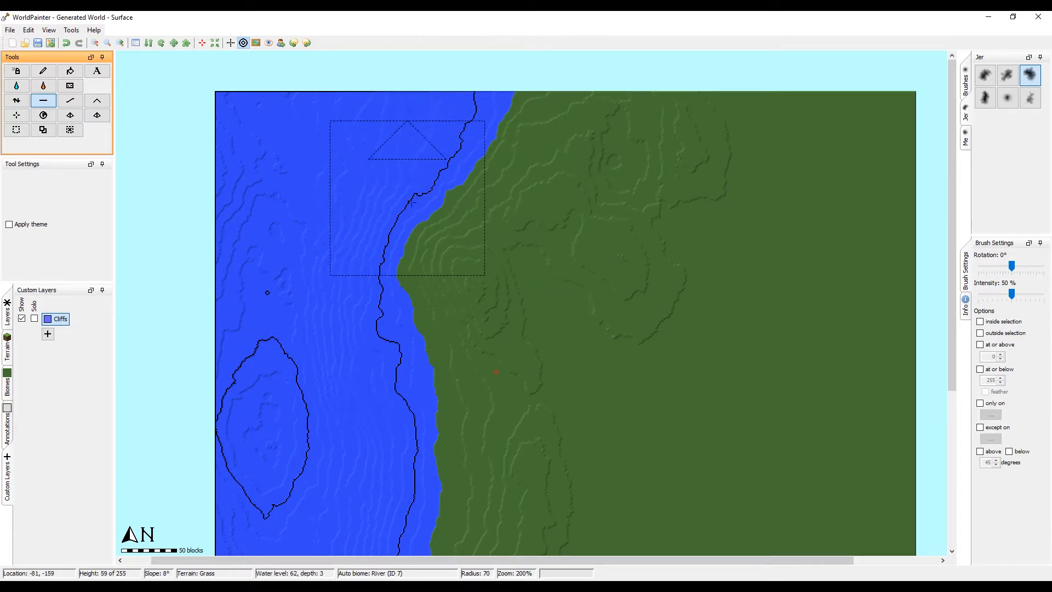
Step: Set up the Pencil tool with the solid round brush at 100% intensity for painting the Cliffs layer
middle_drag(528, 269, 522, 147)
ctrl+scroll(447, 145, up, 1)
scroll(440, 155, down, 11)
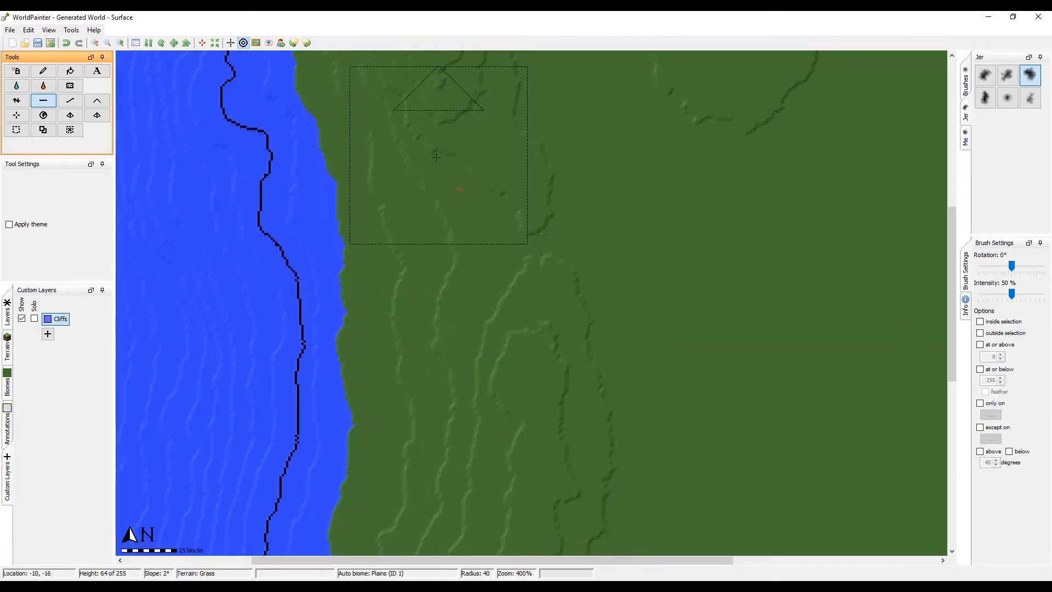
middle_drag(424, 151, 452, 305)
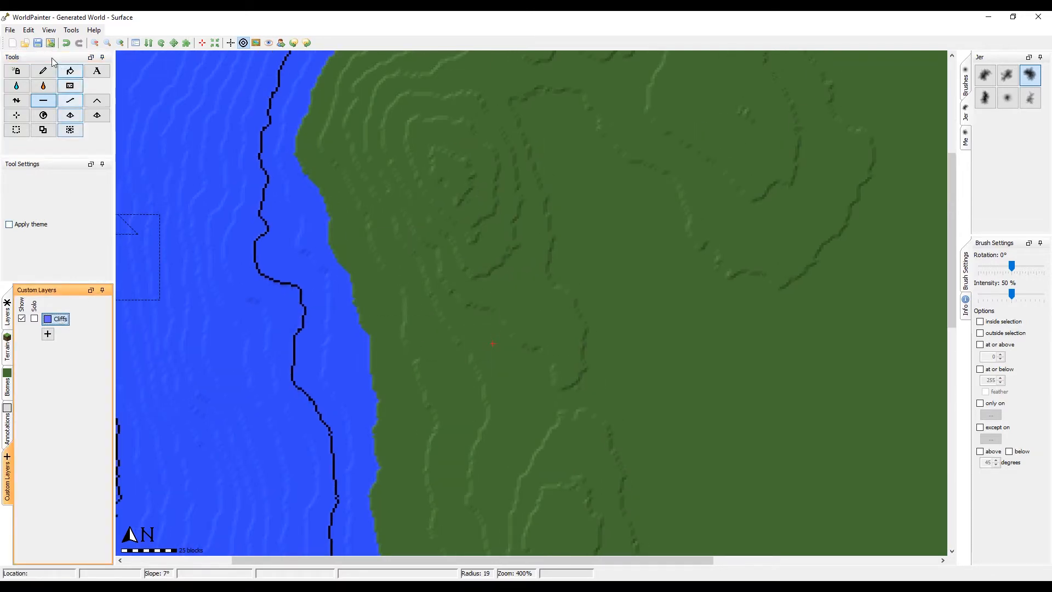
click(38, 77)
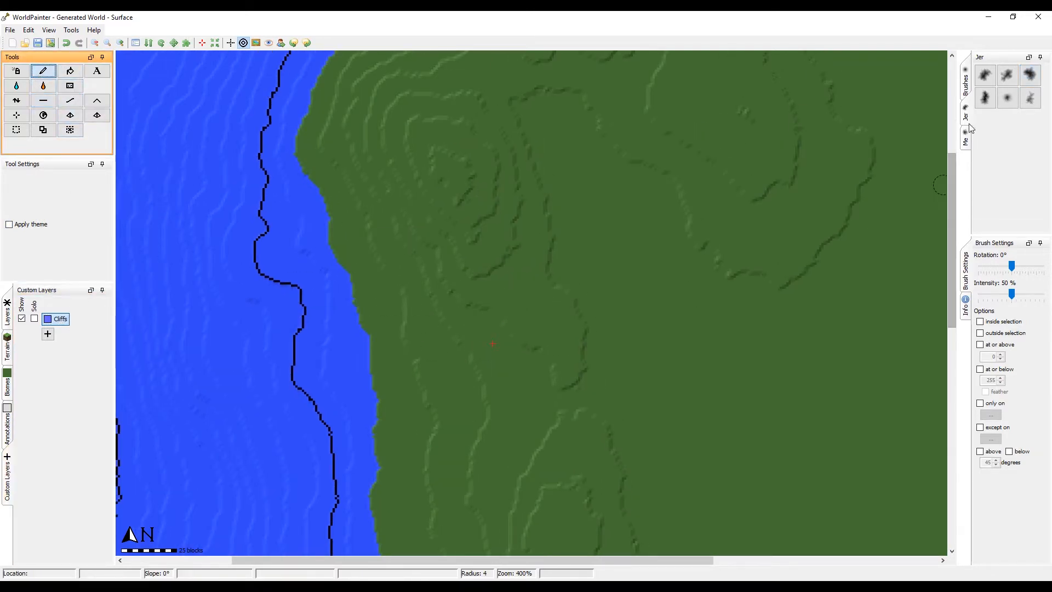
click(965, 83)
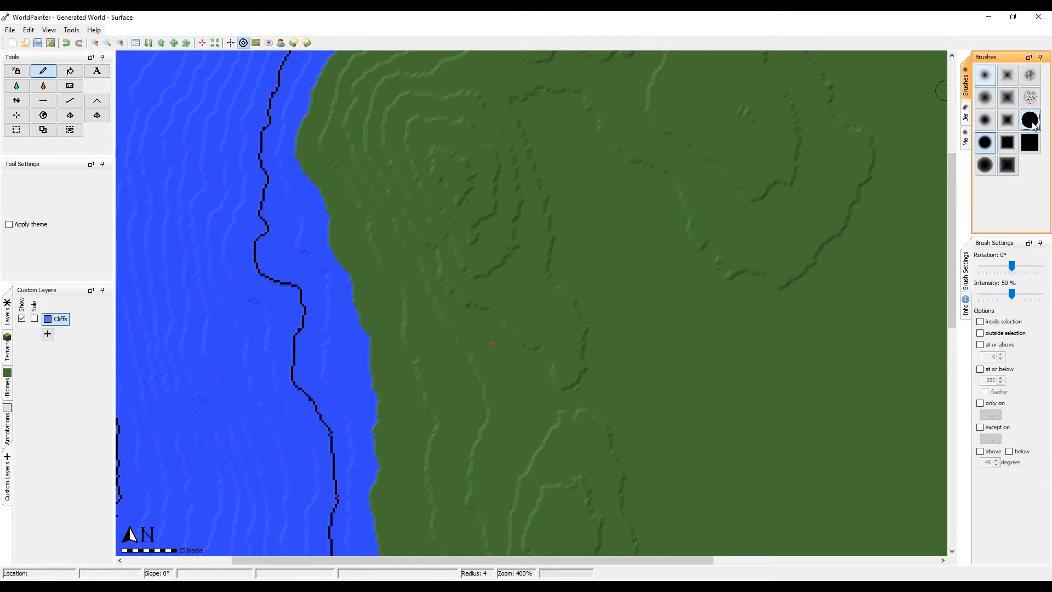
drag(1013, 295, 1043, 294)
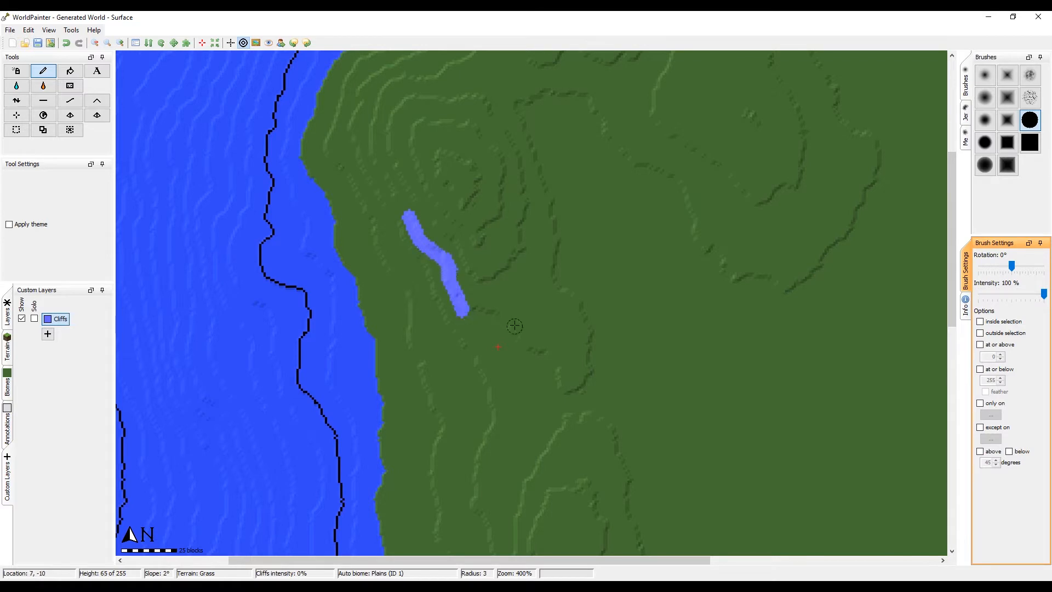
key(ctrl+z)
click(462, 311)
drag(433, 247, 383, 169)
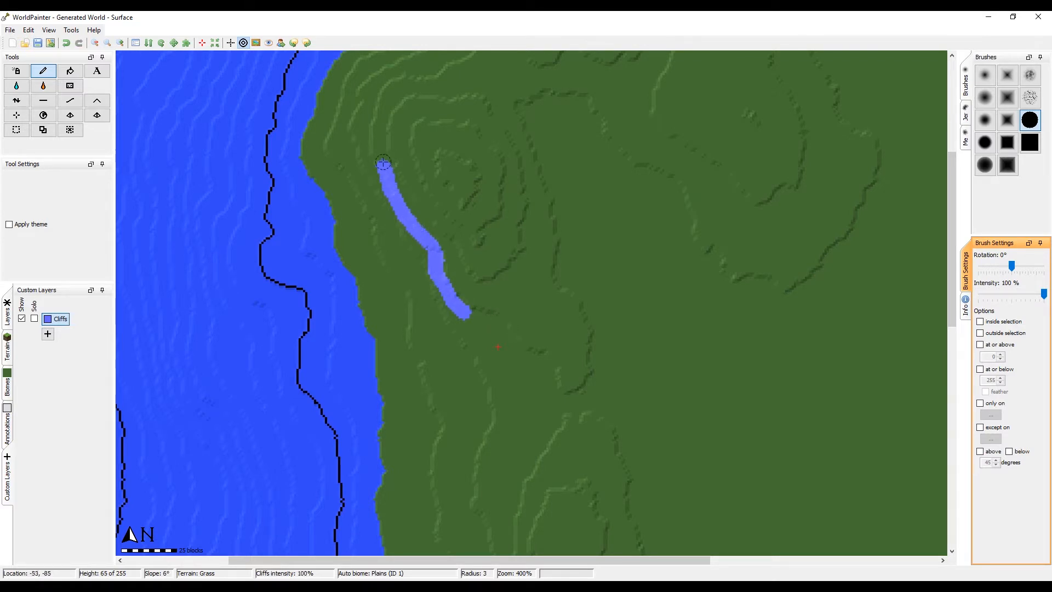
key(ctrl+z)
mouse_move(378, 105)
mouse_down()
mouse_move(486, 394)
mouse_move(445, 500)
mouse_up()
key(ctrl+z)
Step: Examine the coastline's contours from the northern hills down to the southern shore to find a route for the cliffs
mouse_move(430, 165)
middle_down()
mouse_move(531, 408)
mouse_move(525, 290)
middle_up()
middle_drag(500, 171, 488, 158)
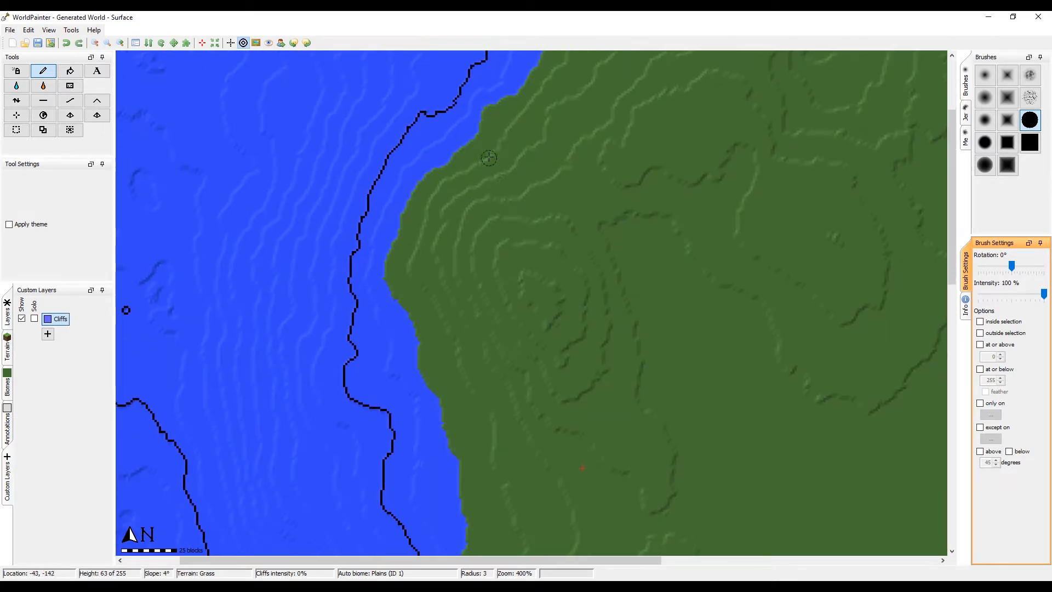
middle_drag(476, 275, 465, 160)
middle_drag(513, 274, 501, 124)
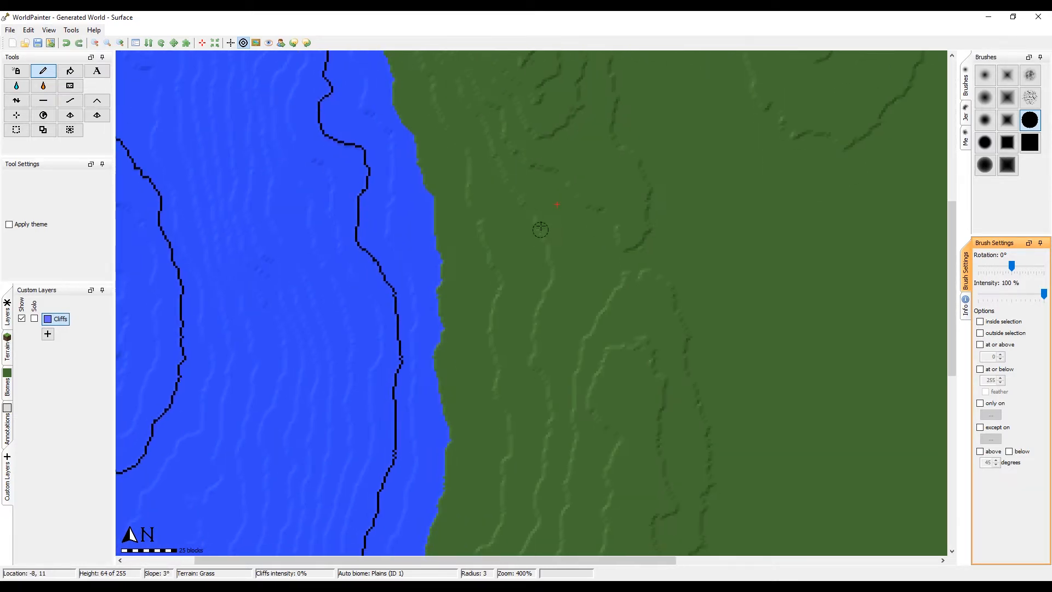
mouse_move(550, 265)
middle_down()
mouse_move(528, 210)
mouse_move(520, 134)
middle_up()
middle_drag(529, 247, 519, 145)
middle_drag(529, 334, 514, 156)
mouse_move(518, 216)
middle_down()
mouse_move(509, 151)
mouse_move(492, 444)
middle_up()
middle_drag(484, 98, 498, 416)
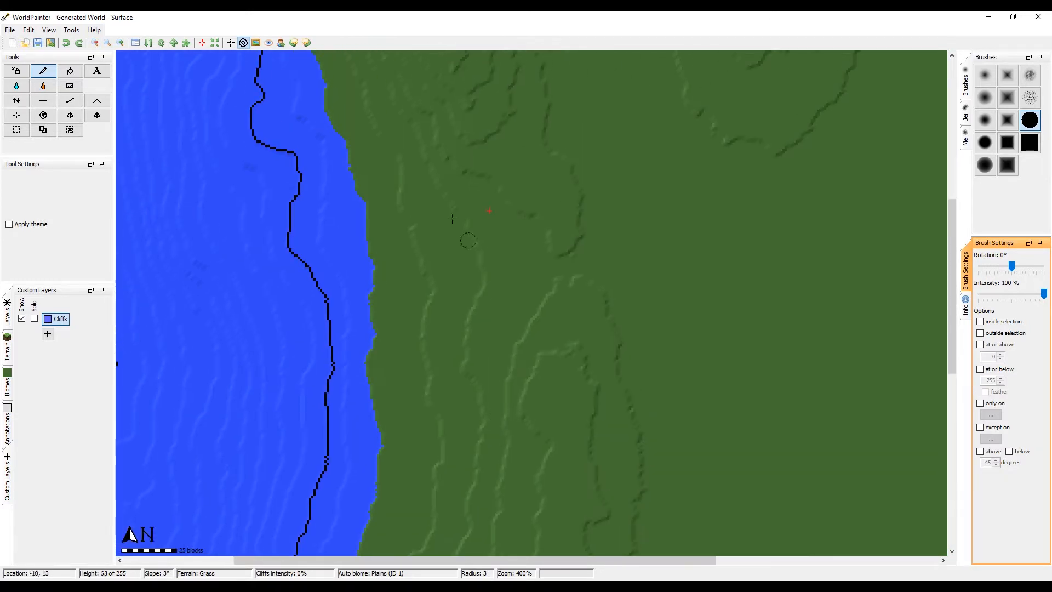
Step: Paint a continuous, winding Cliffs strip inland along the coast, from the northern slope to the southern hills, at brush radius 3
middle_drag(521, 224, 515, 371)
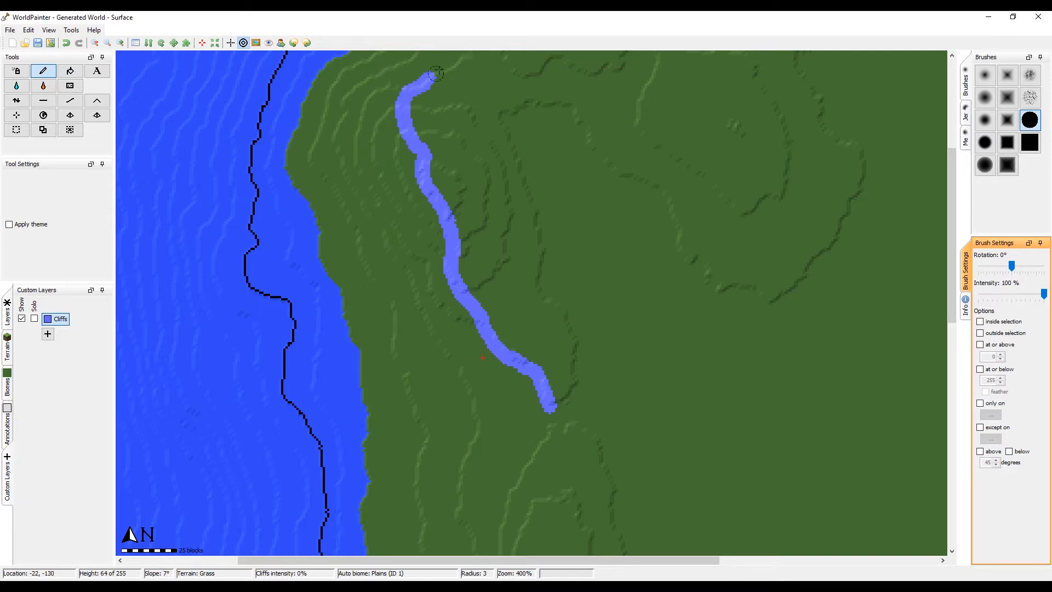
middle_drag(435, 74, 455, 254)
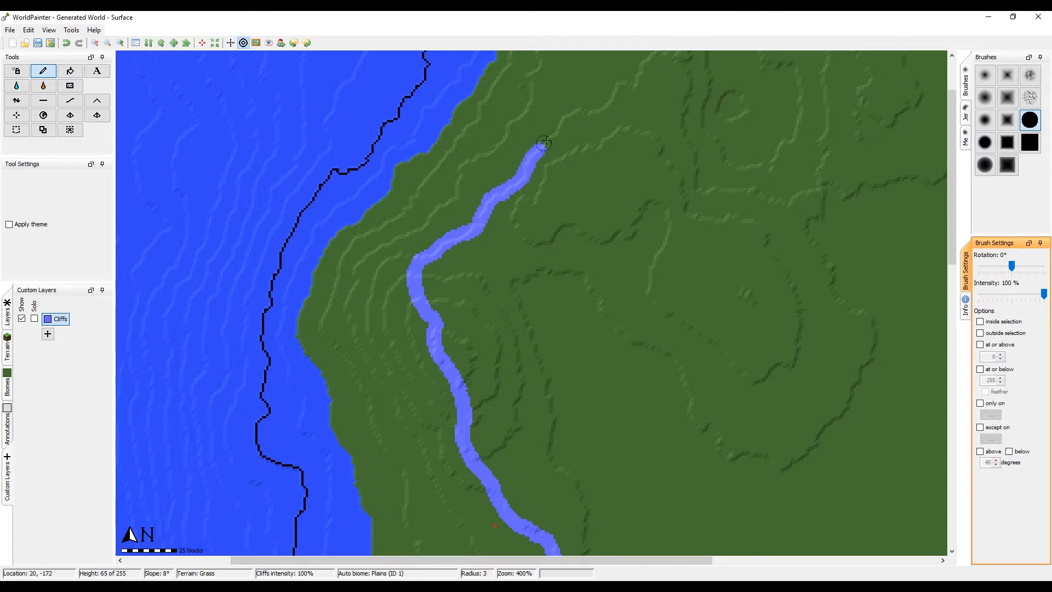
mouse_move(573, 83)
middle_down()
mouse_move(563, 236)
mouse_move(559, 110)
middle_up()
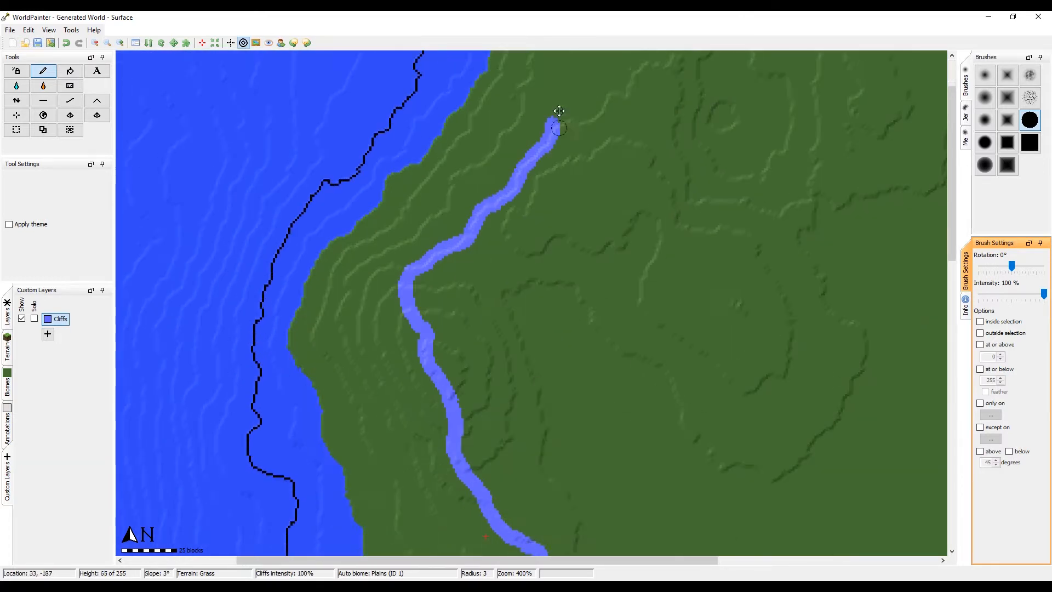
mouse_move(554, 515)
middle_down()
mouse_move(549, 157)
mouse_move(558, 118)
middle_up()
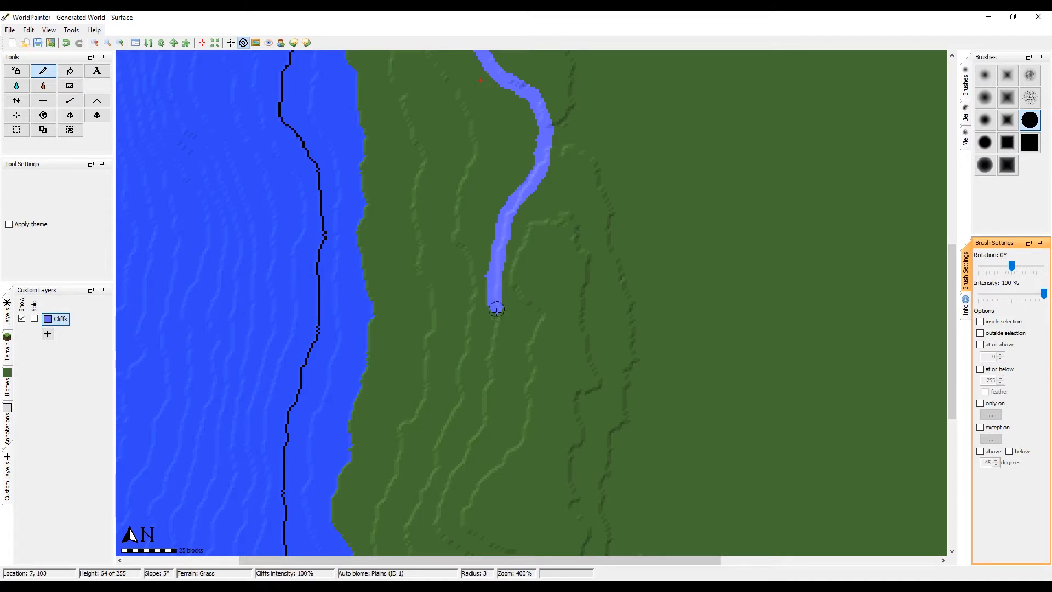
middle_drag(524, 437, 578, 319)
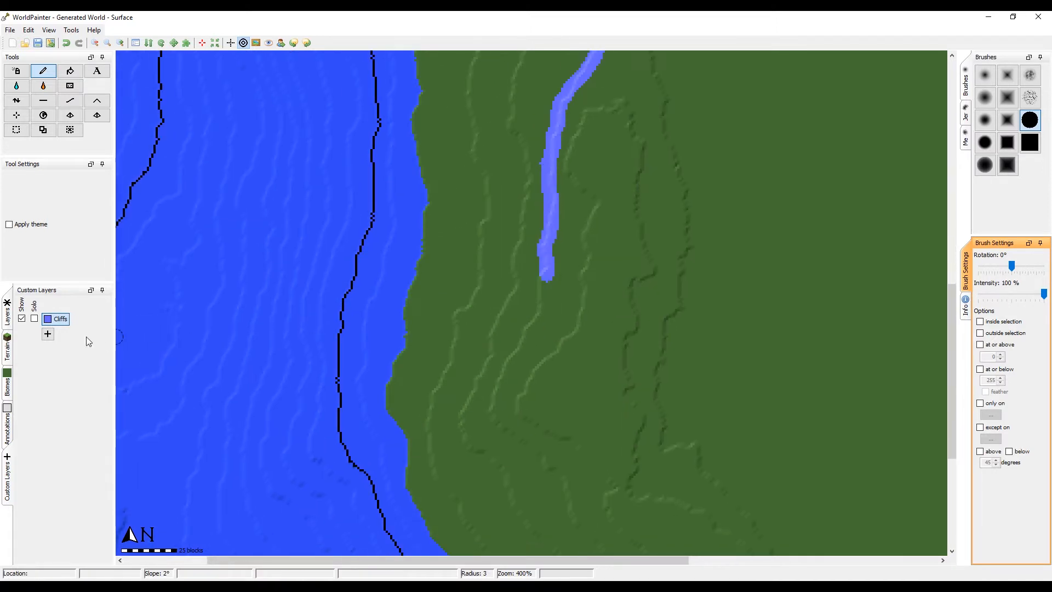
Step: Open the offset settings of the Cliff_1 object in the Cliffs layer
right_click(57, 322)
click(76, 329)
click(321, 256)
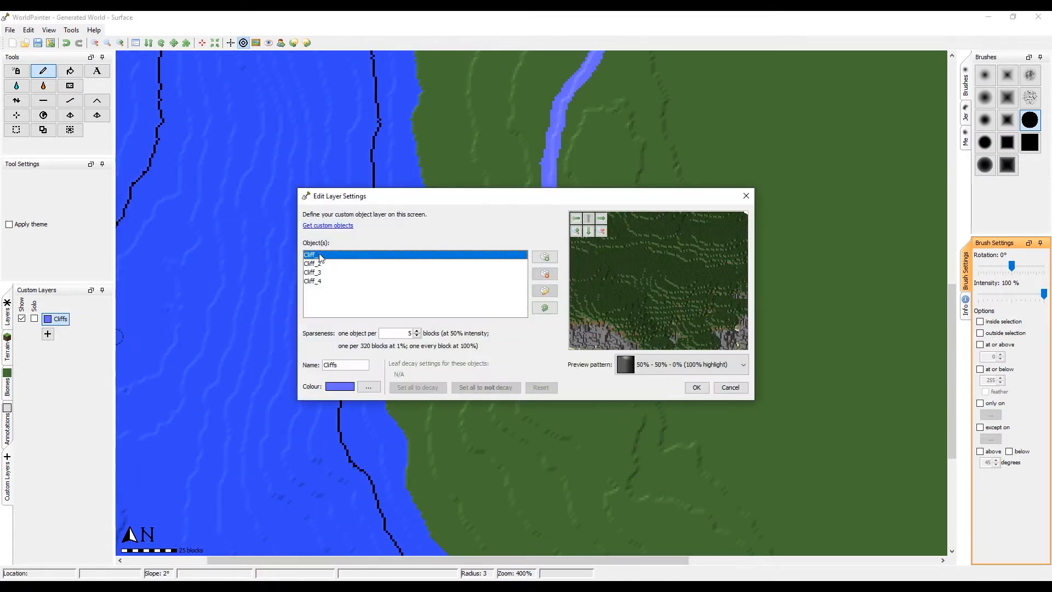
double_click(316, 255)
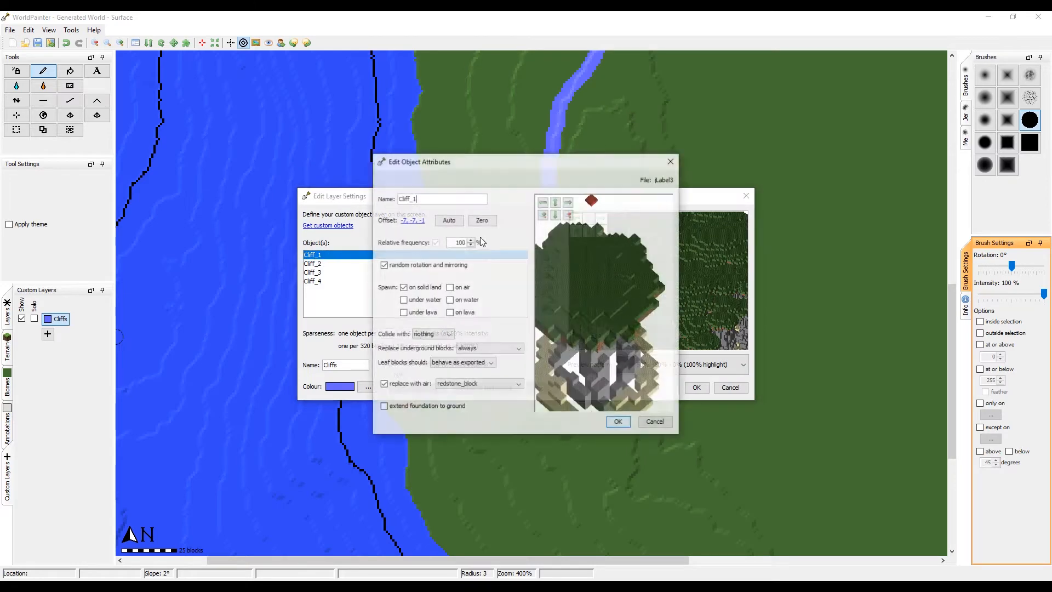
click(412, 221)
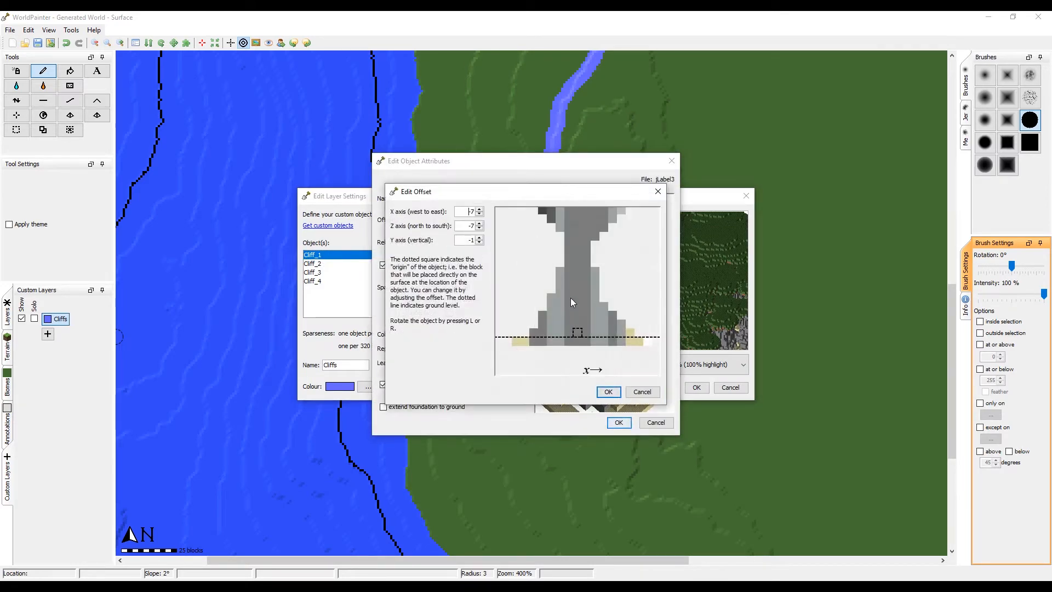
Step: Try Cliff_1's vertical offset raised to 5 and lowered to -21, finish at -1, and accept the object and layer settings
click(479, 239)
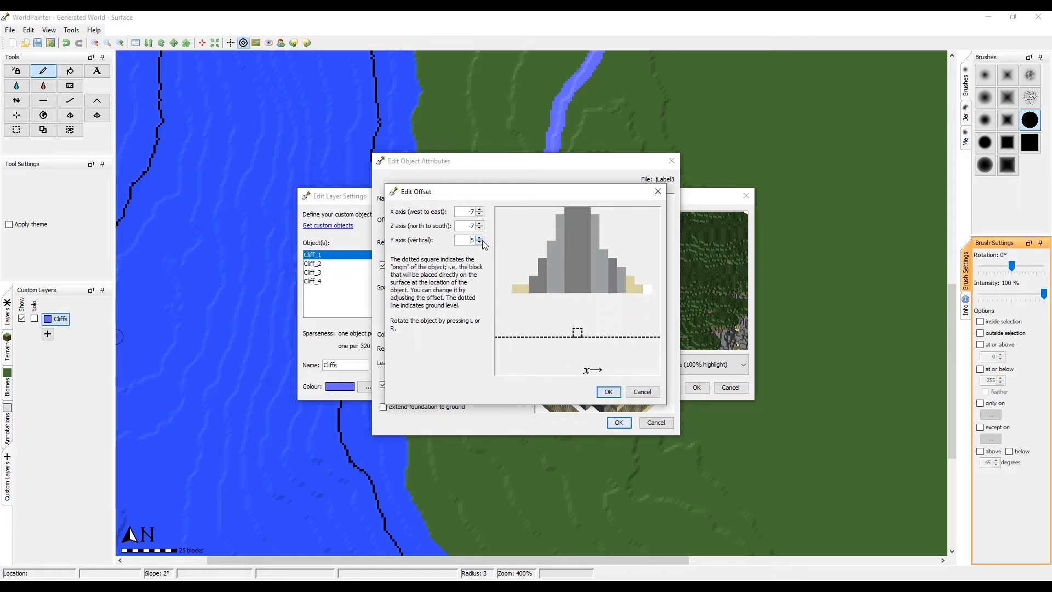
click(480, 242)
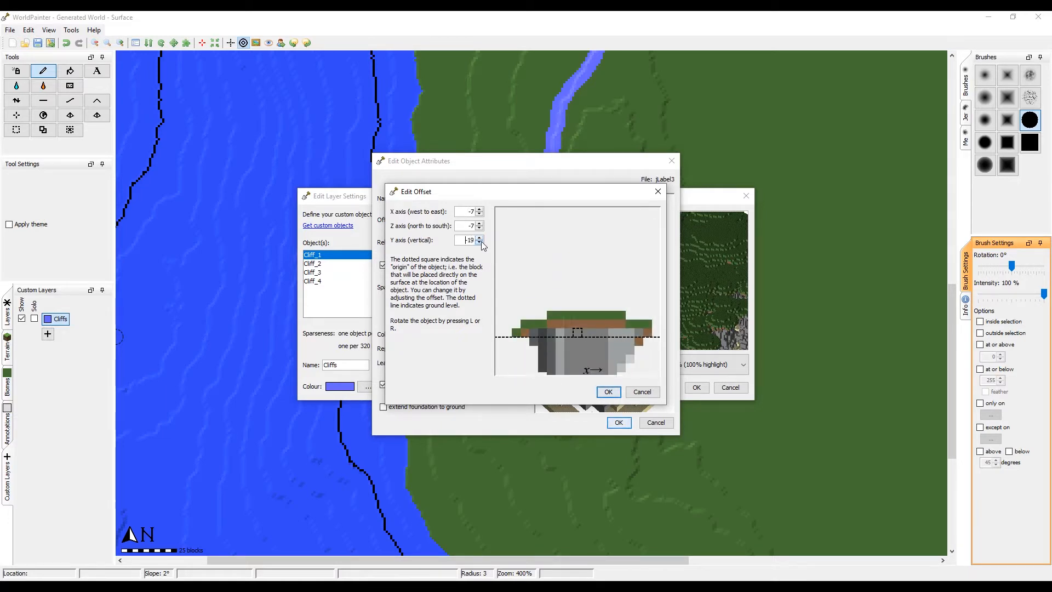
click(479, 243)
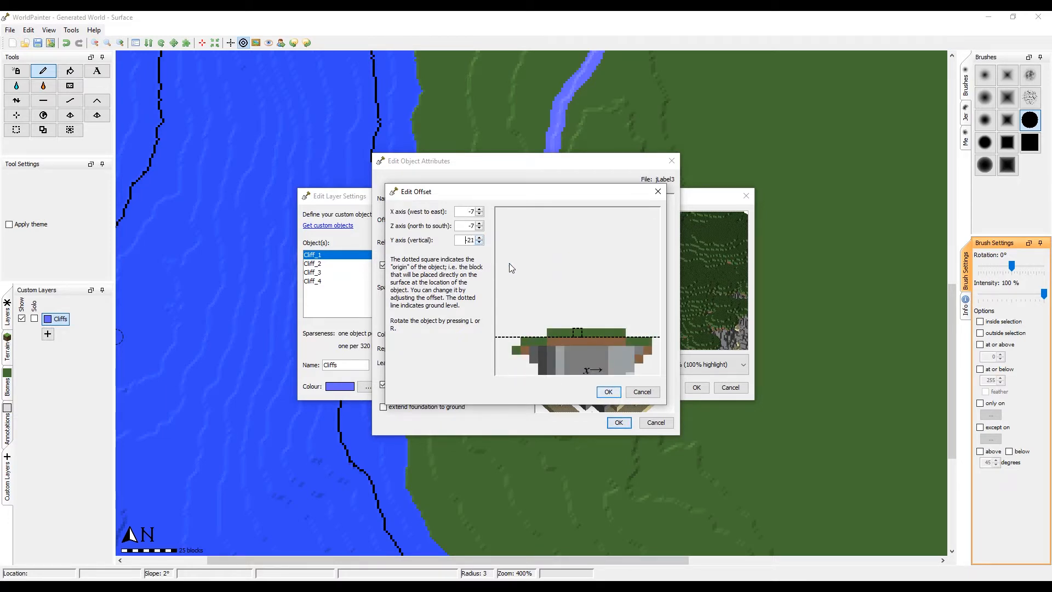
click(480, 239)
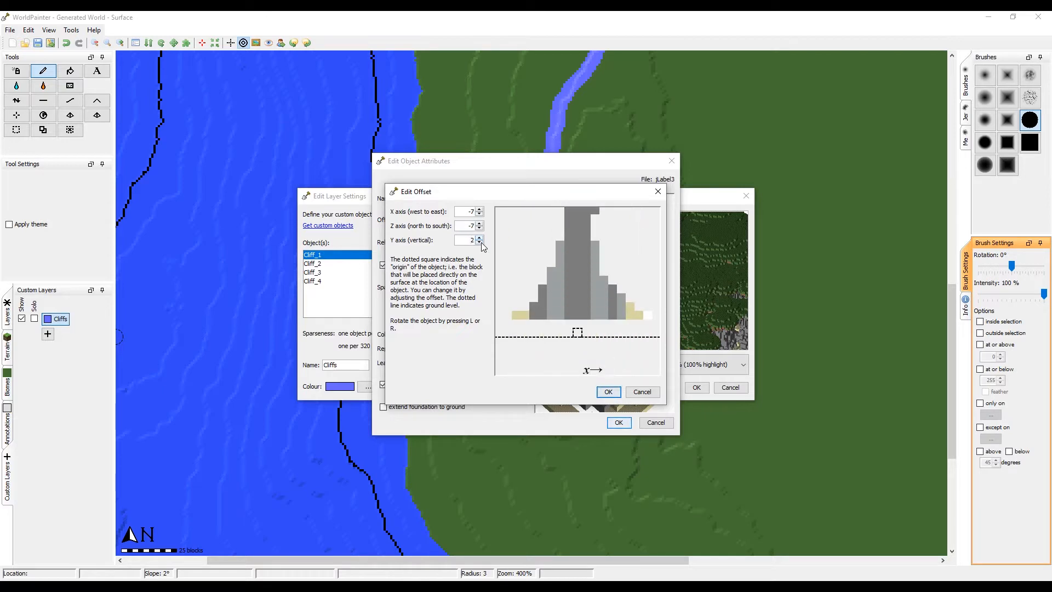
click(479, 242)
click(608, 391)
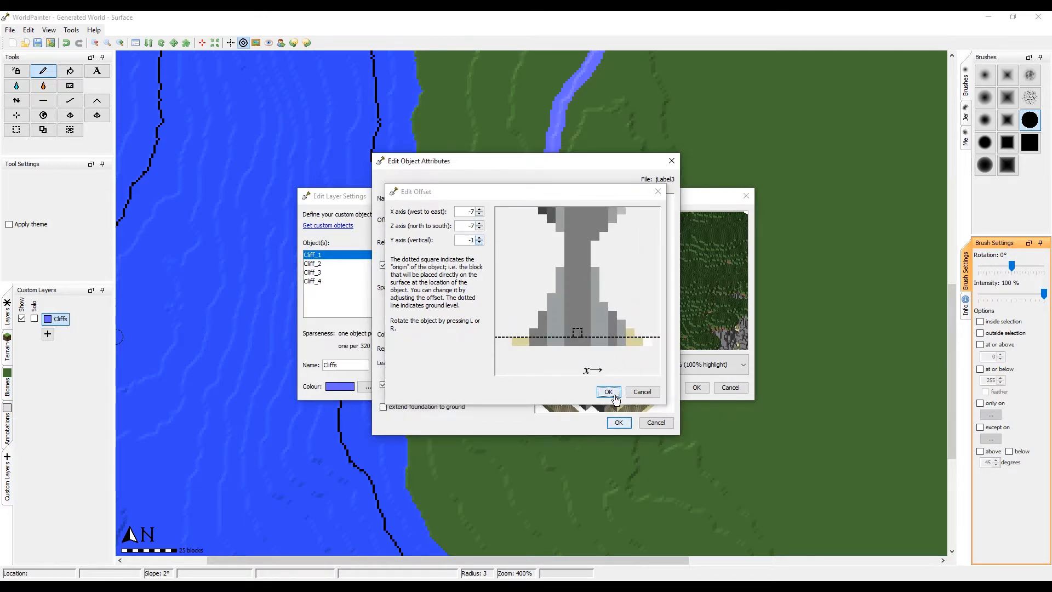
click(618, 422)
click(696, 387)
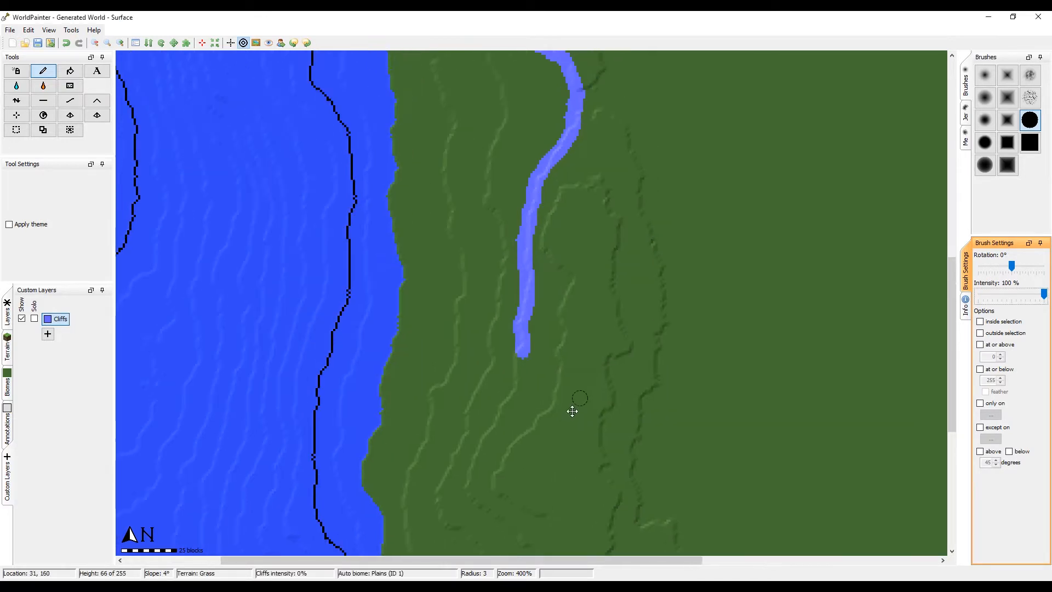
Step: Set up the Height tool with the first brush of the Jer set at radius 19 beside the Cliffs strip
click(18, 100)
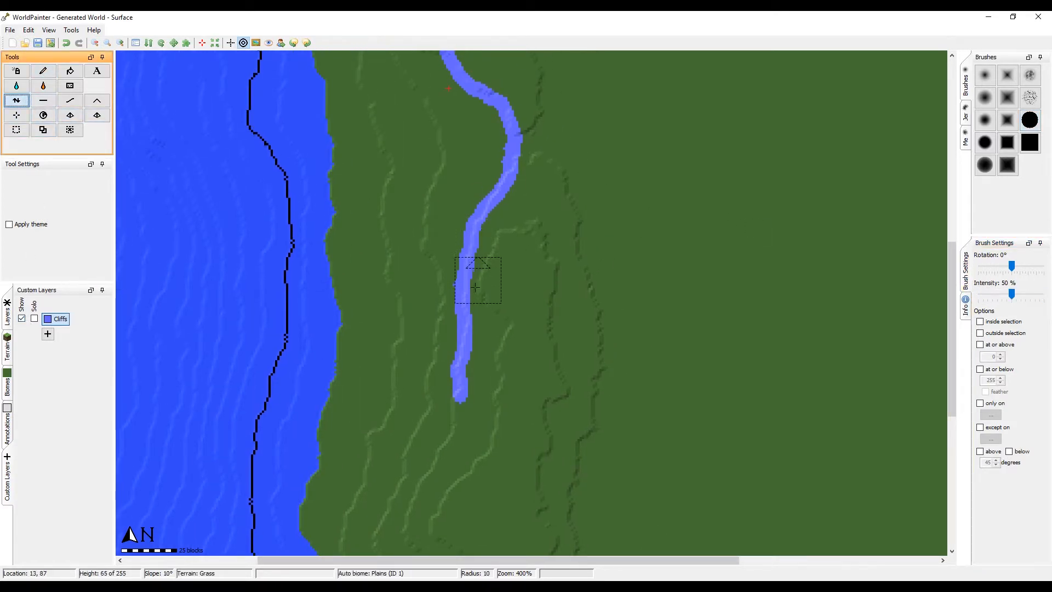
middle_drag(506, 266, 497, 346)
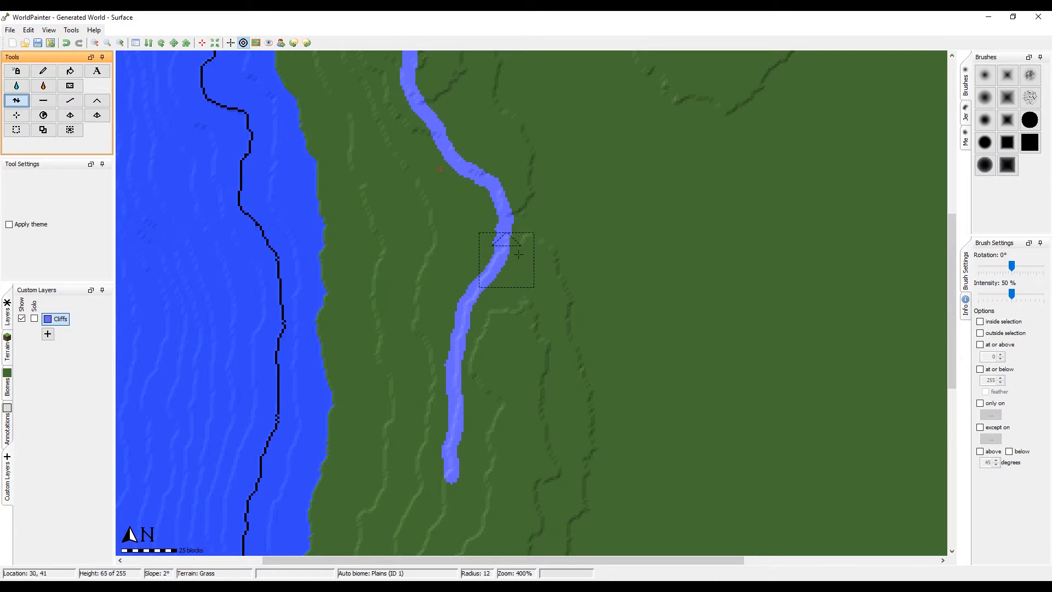
middle_drag(509, 176, 509, 305)
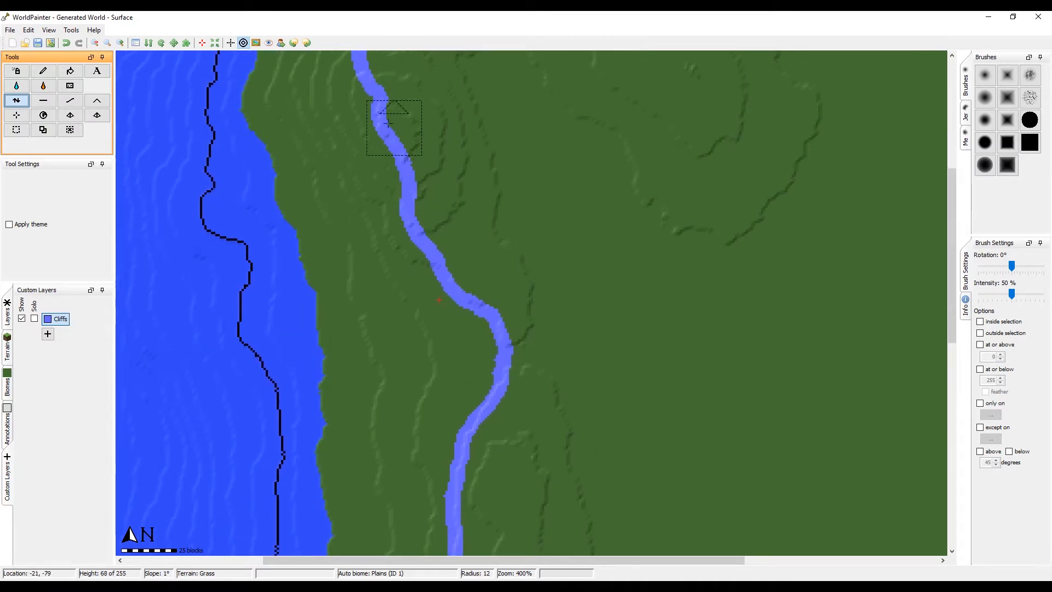
middle_drag(460, 154, 480, 234)
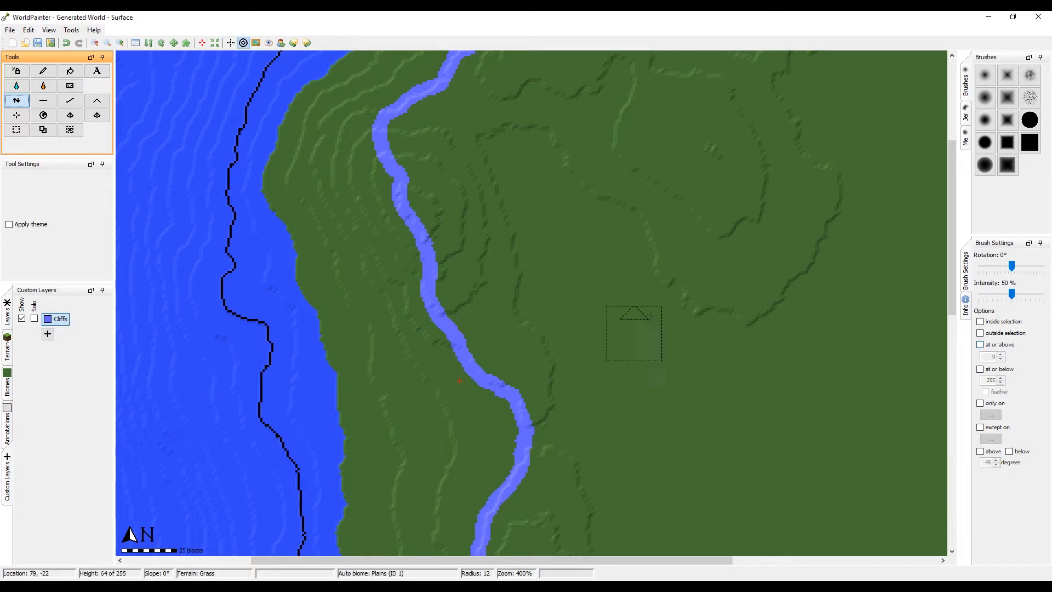
middle_drag(447, 250, 424, 274)
click(966, 116)
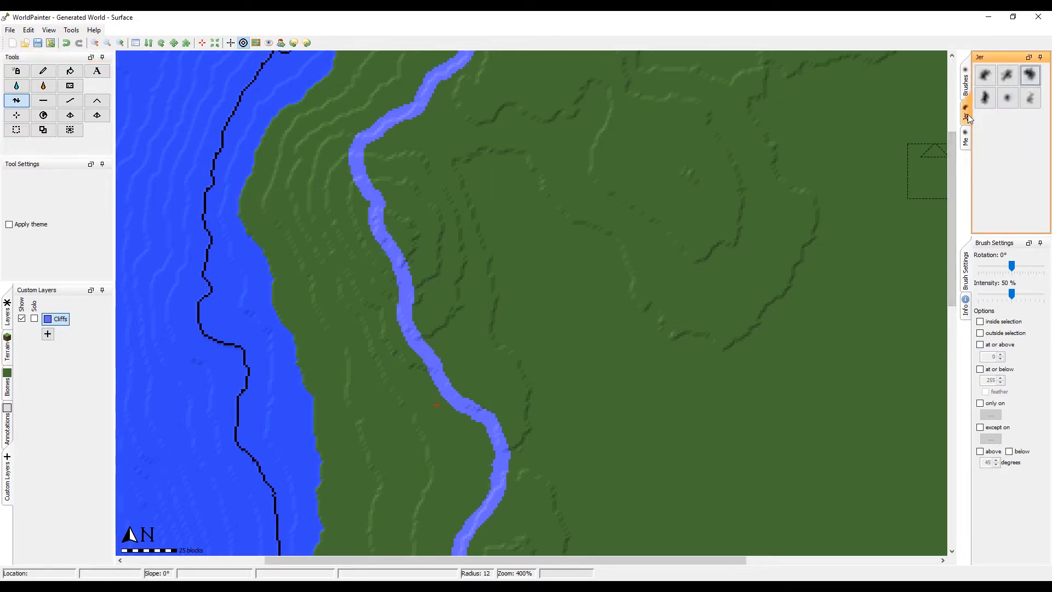
click(989, 79)
scroll(931, 137, up, 5)
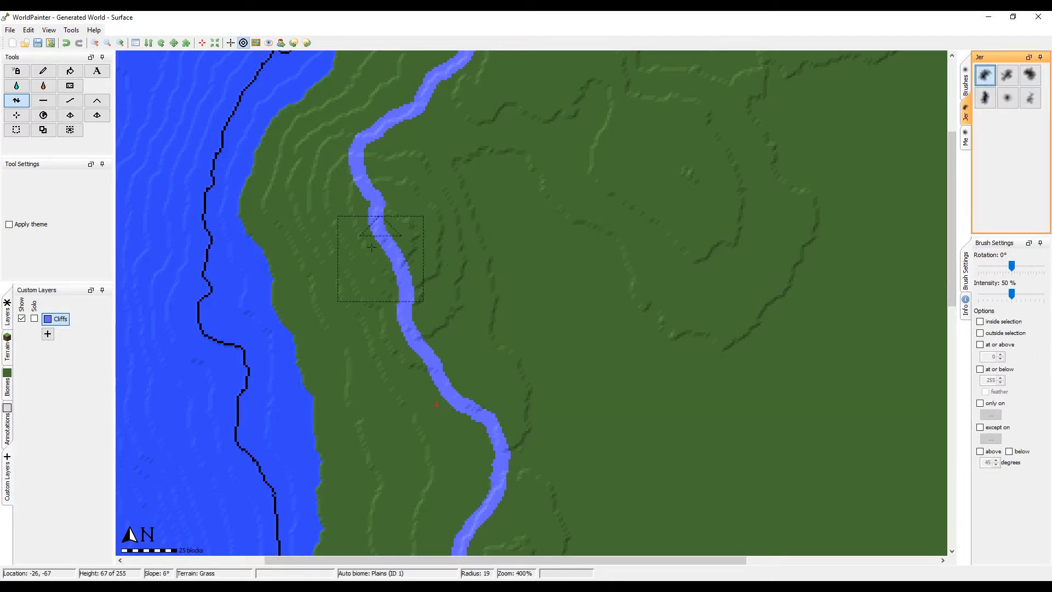
middle_drag(475, 333, 554, 335)
click(43, 70)
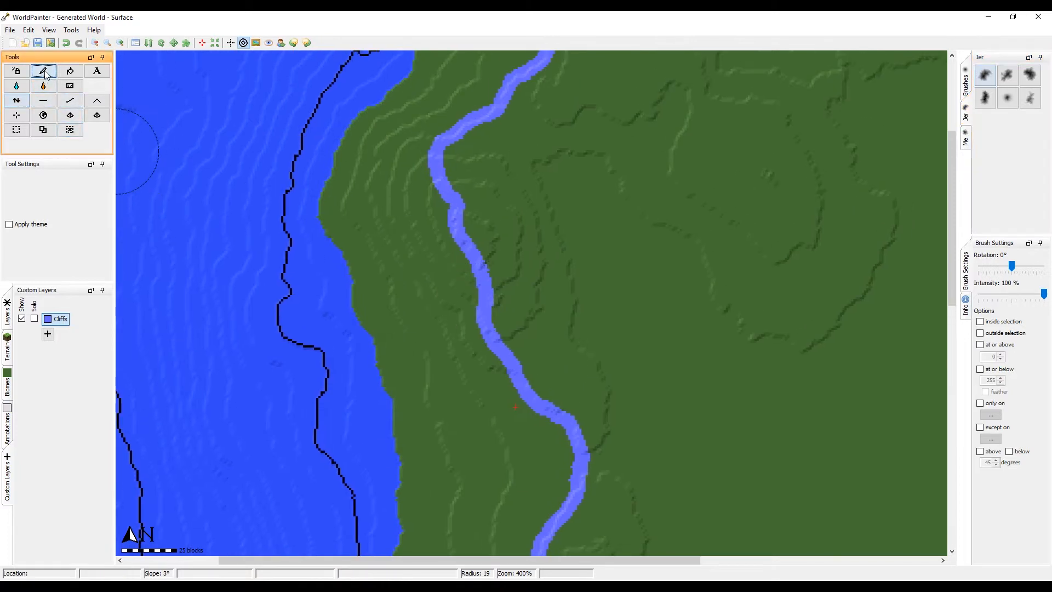
middle_drag(400, 182, 414, 294)
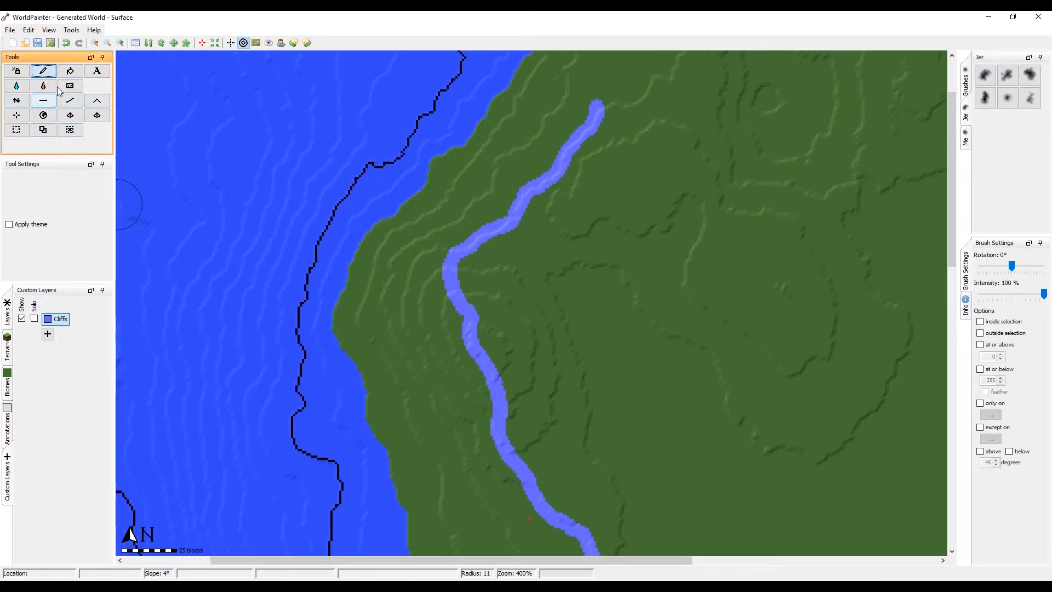
click(70, 71)
middle_drag(439, 73, 376, 289)
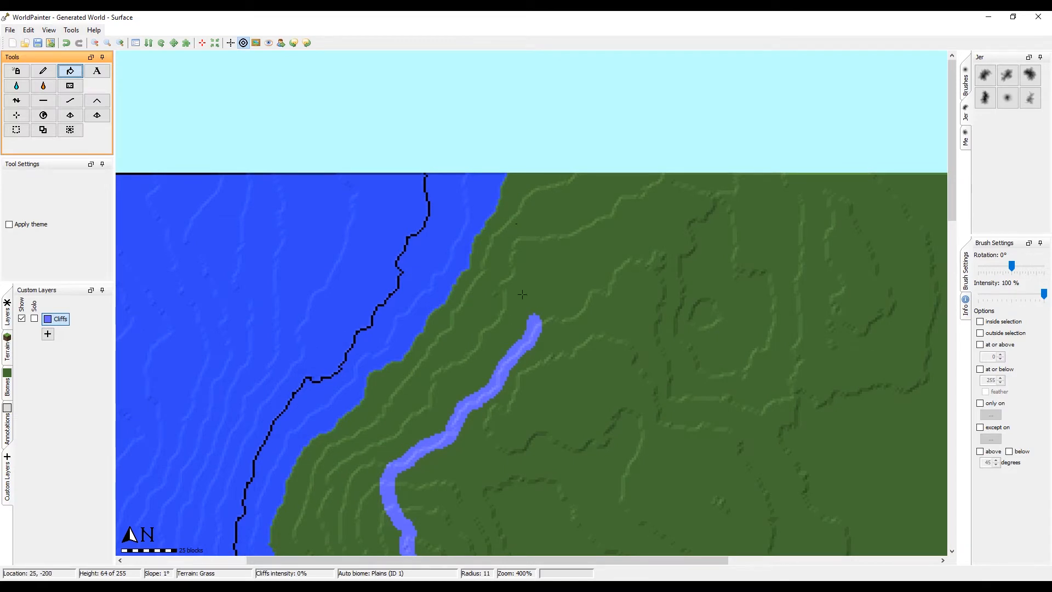
middle_drag(522, 294, 553, 197)
Step: Try raising the land around the northern end of the Cliffs strip with the Height tool, and undo the stroke
click(17, 101)
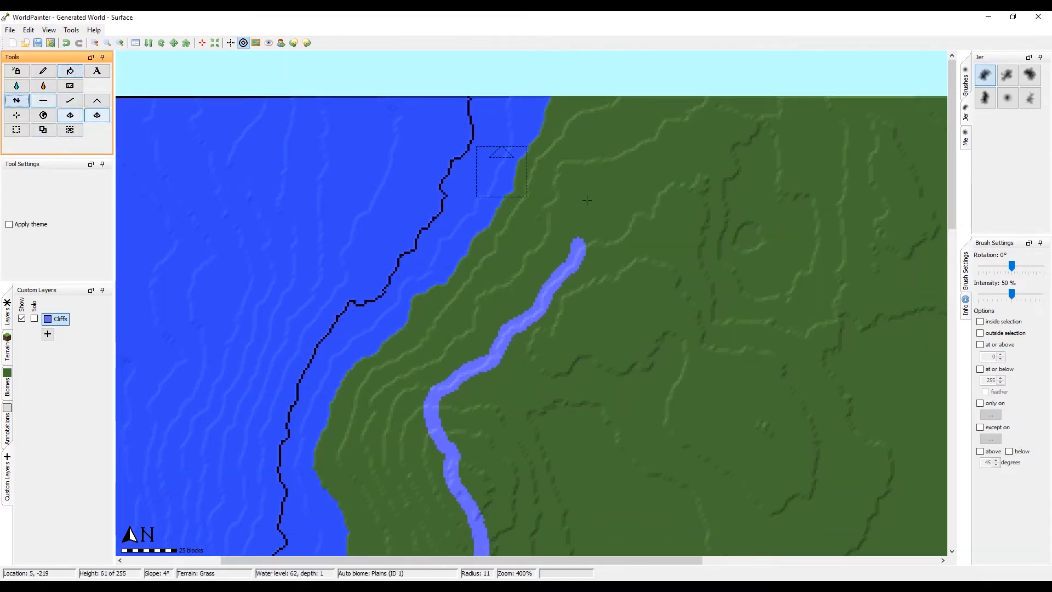
drag(583, 185, 631, 255)
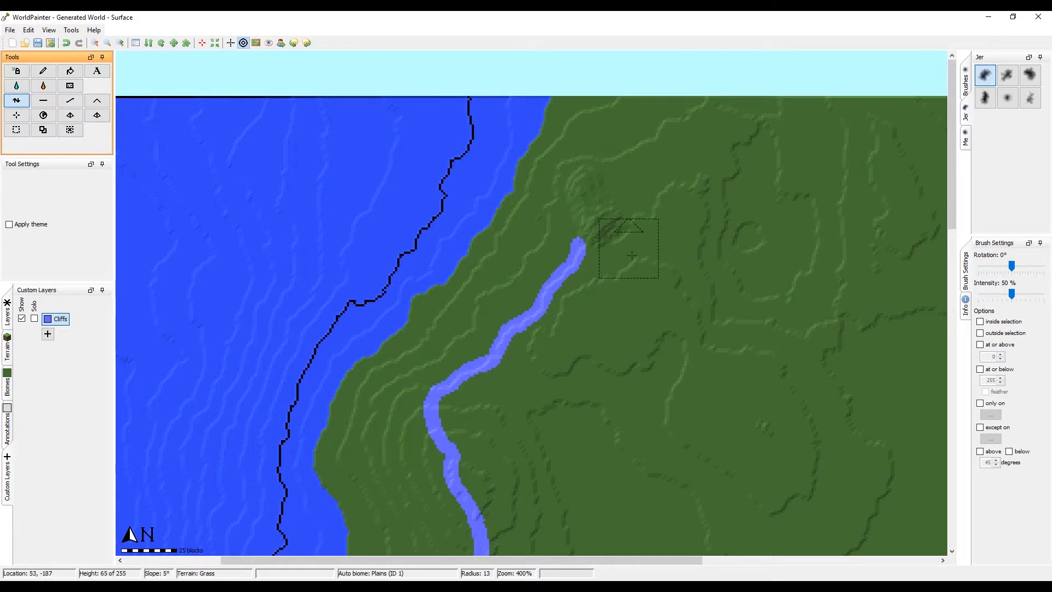
key(ctrl+z)
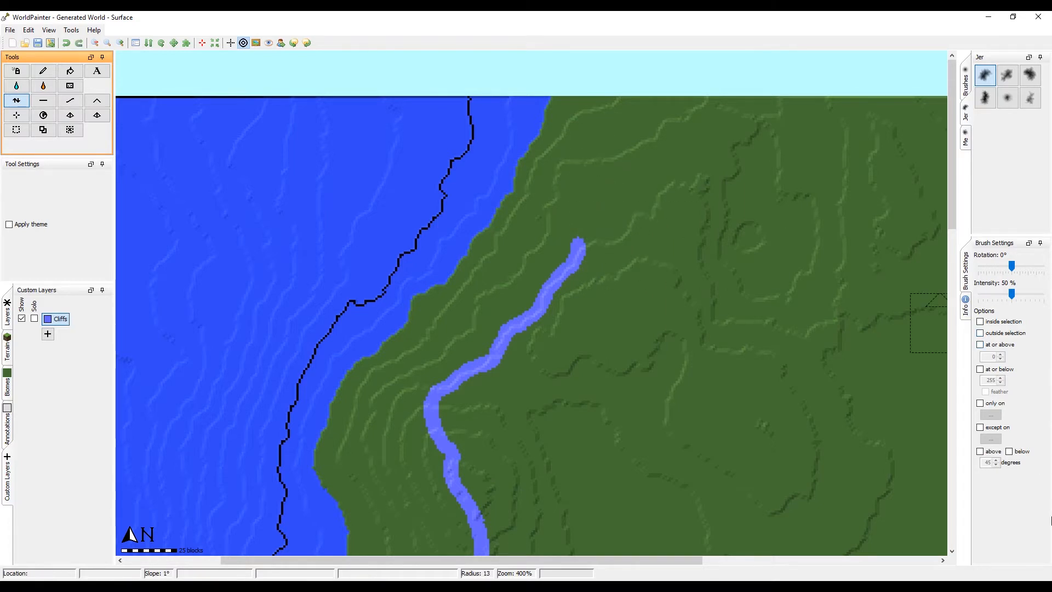
Step: Exclude the Cliffs layer from the Height brush and raise the land around the strip's northern end at radius 13
click(1003, 428)
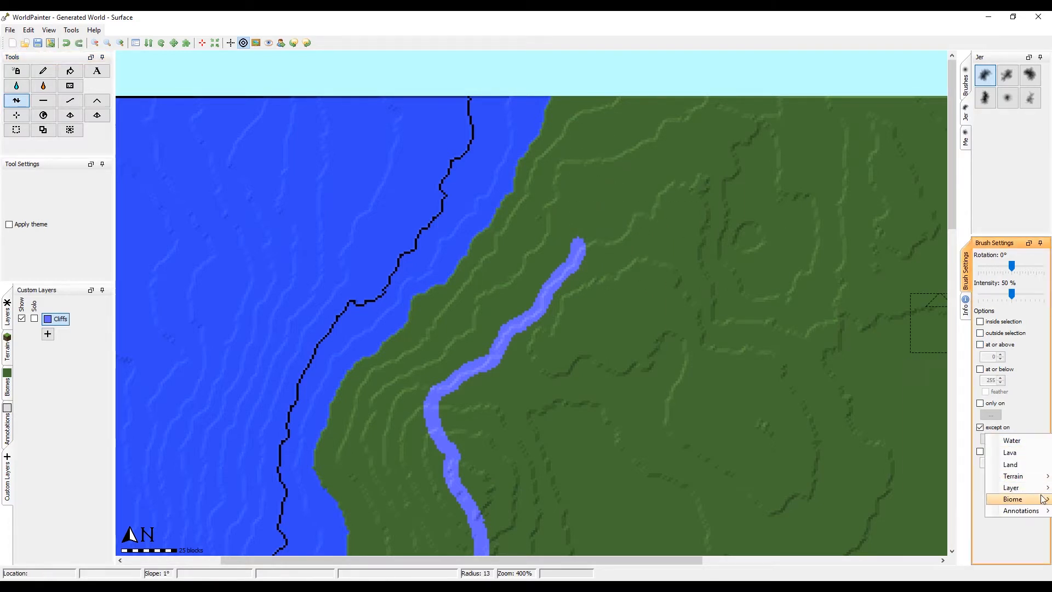
mouse_move(1019, 487)
click(965, 492)
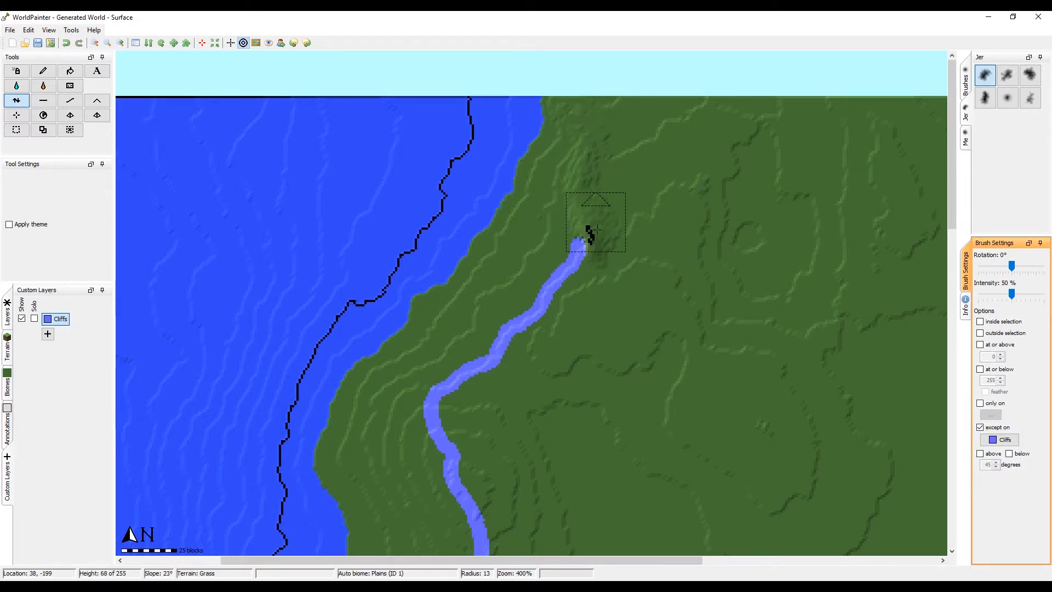
Step: Raise the land into a ridge beyond the southern end of the Cliffs strip with the Height tool
middle_drag(574, 322, 608, 104)
middle_drag(595, 457, 638, 99)
middle_drag(627, 481, 655, 190)
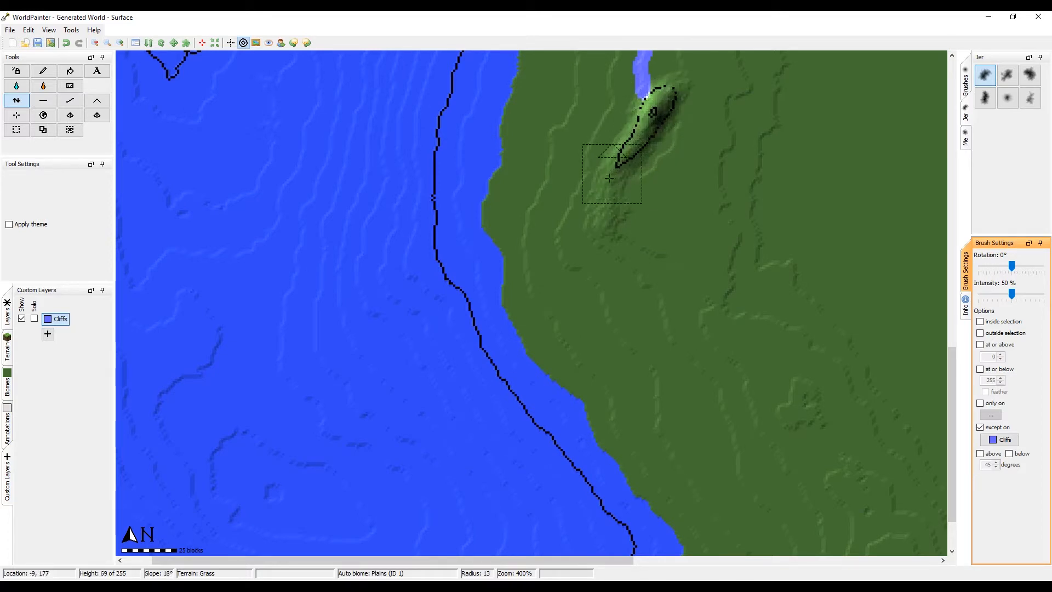
Step: Paint Sand terrain with the Pencil between the Cliffs strip and the coast, northward to near the strip's end, at radius 20
middle_drag(595, 124, 557, 586)
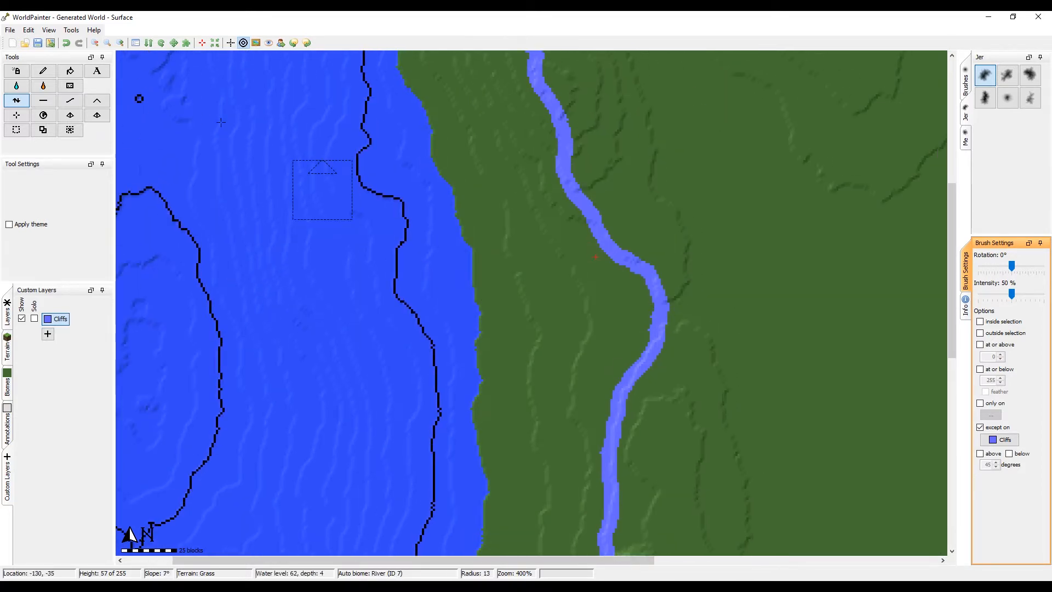
click(44, 70)
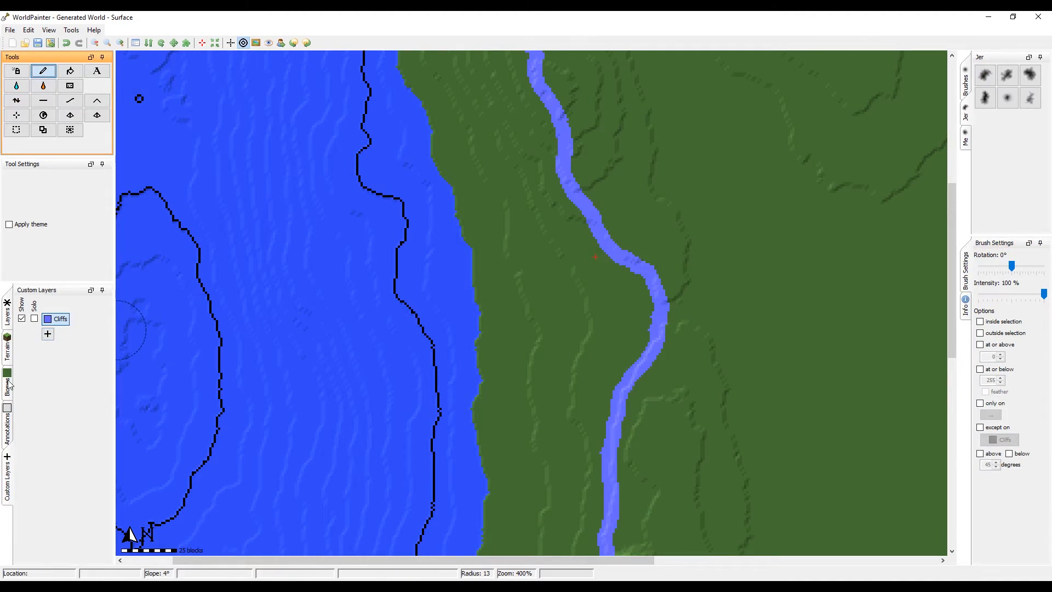
click(8, 346)
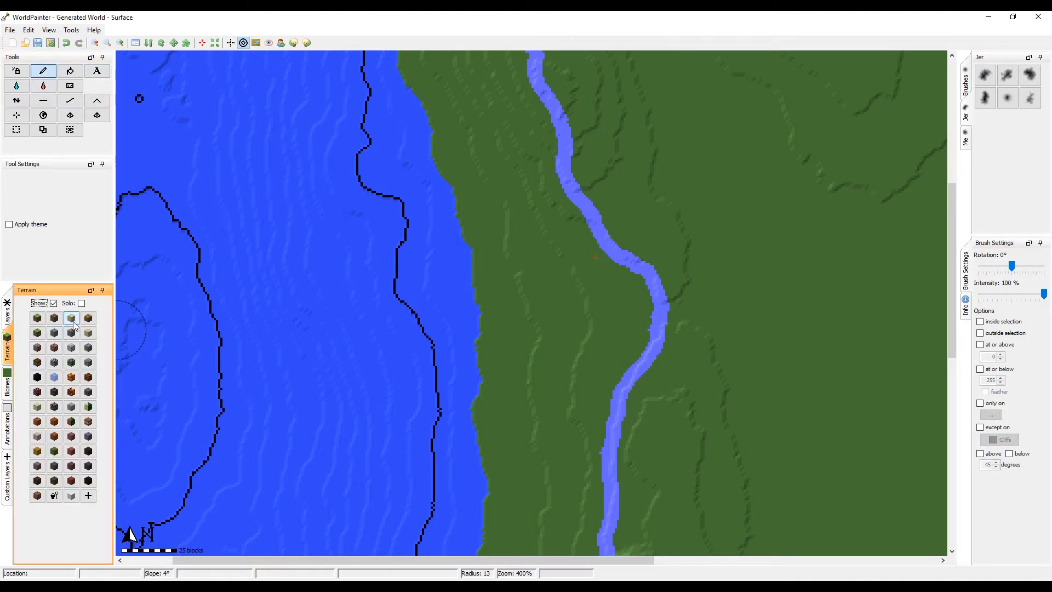
mouse_move(584, 258)
mouse_down()
mouse_move(573, 275)
mouse_move(606, 298)
mouse_move(614, 324)
mouse_move(577, 400)
mouse_move(548, 233)
mouse_move(501, 120)
mouse_up()
middle_drag(496, 122, 517, 430)
mouse_move(517, 421)
mouse_down()
mouse_move(490, 296)
mouse_move(526, 247)
mouse_move(603, 186)
mouse_up()
middle_drag(602, 186, 527, 263)
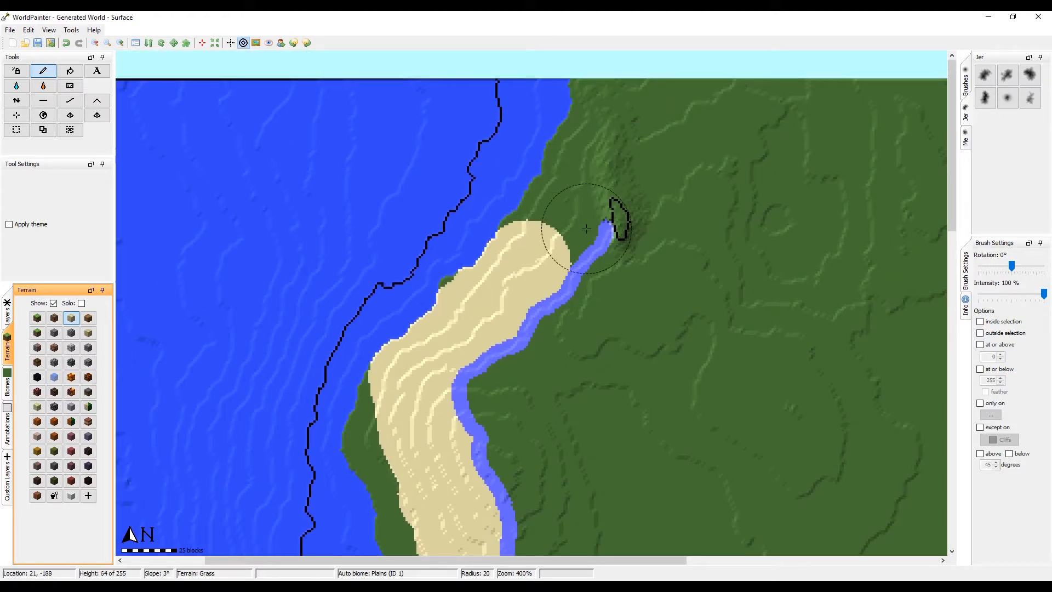
Step: Limit the Pencil to heights at or below 64 and paint the sand up to the northern map edge, undoing the stray inland patch
click(1000, 368)
click(1000, 382)
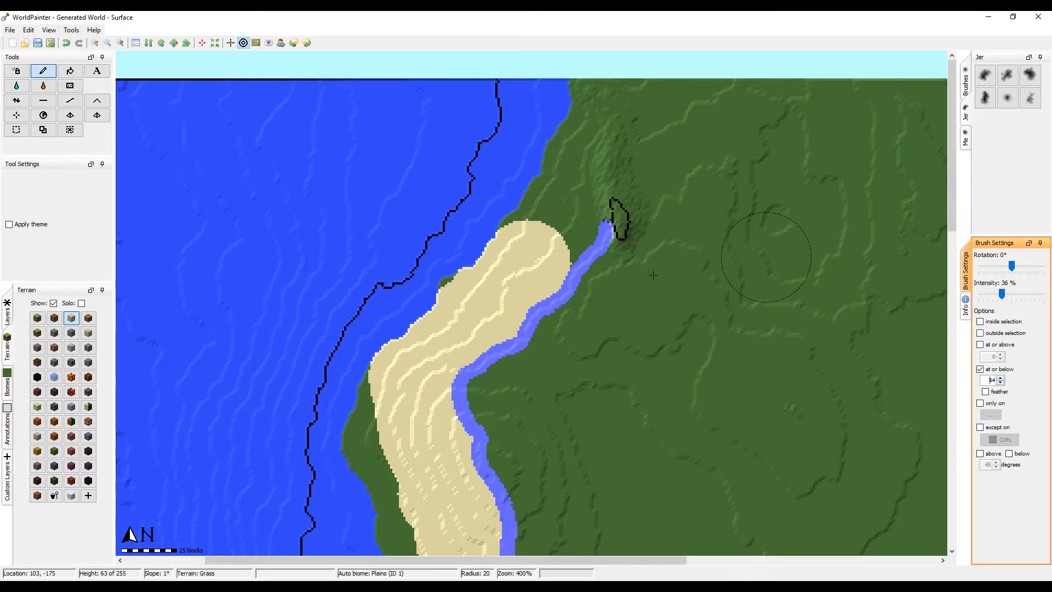
mouse_move(488, 244)
mouse_down()
mouse_move(551, 244)
mouse_move(572, 189)
mouse_move(574, 101)
mouse_up()
middle_drag(574, 101, 596, 232)
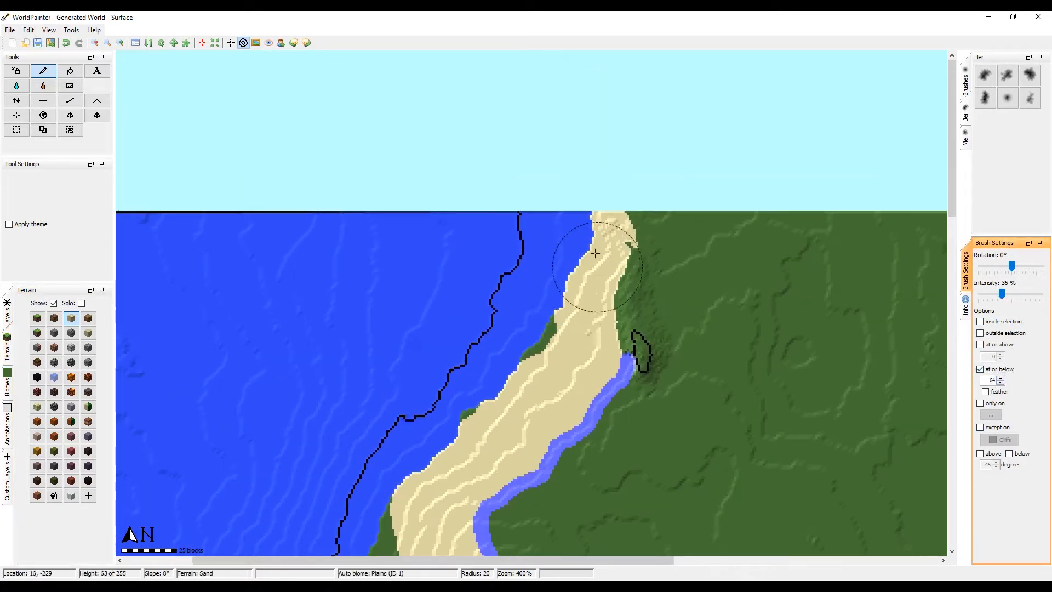
click(679, 239)
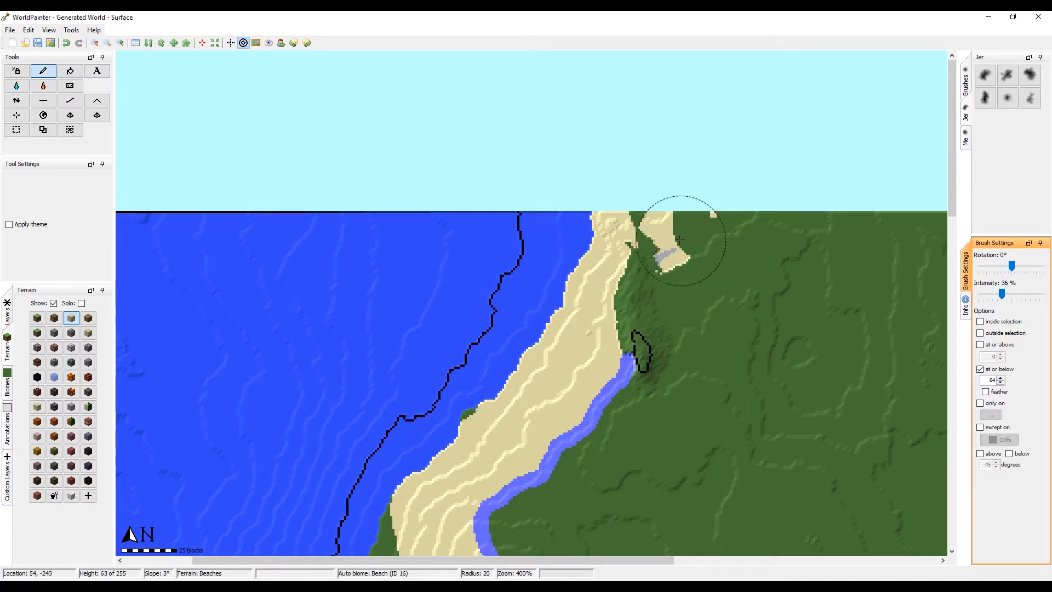
right_click(665, 211)
Step: Widen the sand to the waterline along the grass left west of the Cliffs strip at radius 26
middle_drag(449, 503, 478, 217)
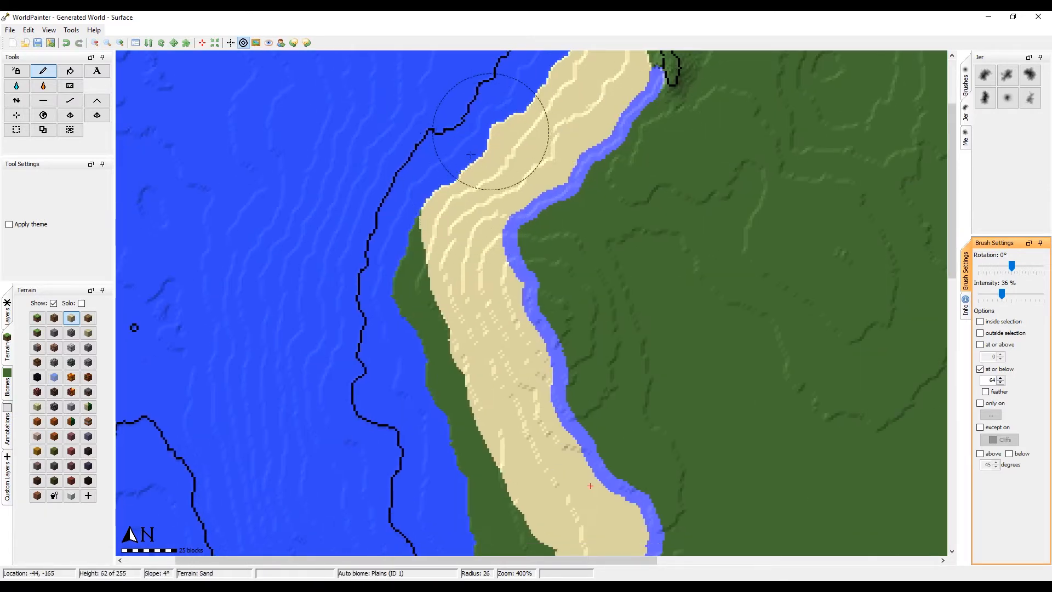
drag(470, 155, 468, 427)
middle_drag(469, 421, 434, 146)
drag(462, 218, 446, 328)
middle_drag(480, 380, 521, 81)
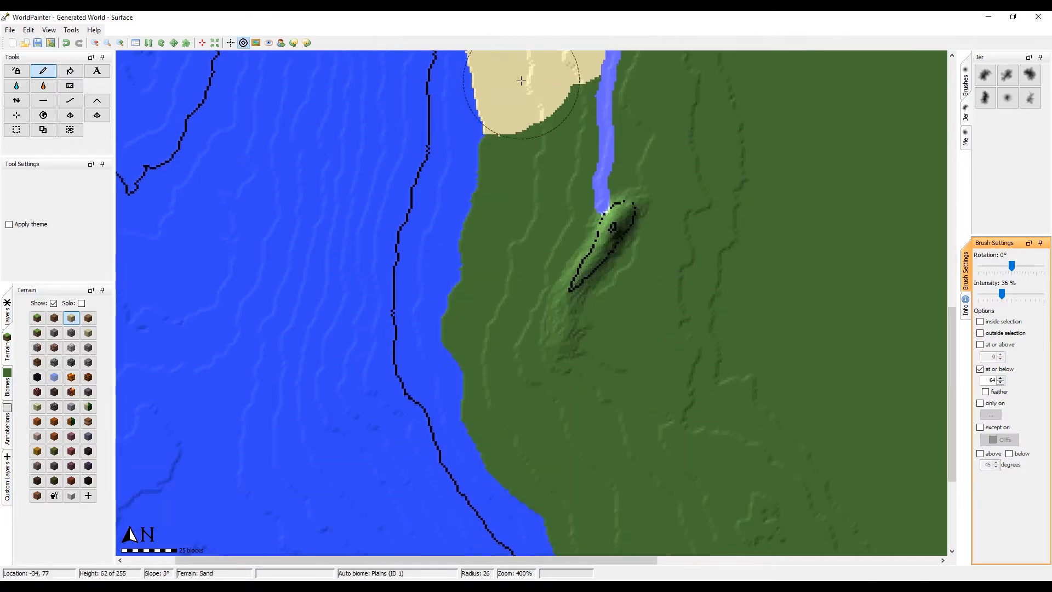
Step: Extend the sand beach southward along the coast past the southern ridge, enlarging the brush to radius 33
mouse_move(521, 80)
mouse_down()
mouse_move(538, 176)
mouse_move(511, 305)
mouse_move(505, 187)
mouse_move(500, 364)
mouse_move(546, 445)
mouse_move(542, 470)
mouse_move(616, 515)
mouse_up()
scroll(546, 446, up, 1)
scroll(581, 455, up, 2)
middle_drag(572, 438, 514, 261)
drag(556, 351, 603, 469)
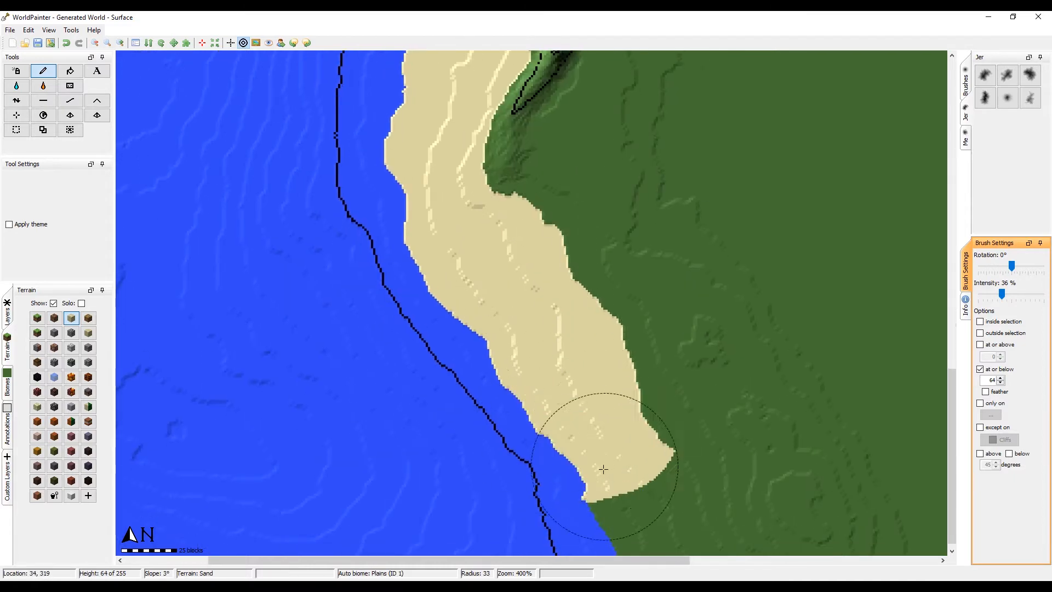
middle_drag(603, 469, 517, 194)
drag(549, 195, 600, 389)
Step: Try painting sand inland along the northern map edge at radius 33, and undo the stroke
ctrl+scroll(639, 318, down, 2)
middle_drag(547, 110, 567, 442)
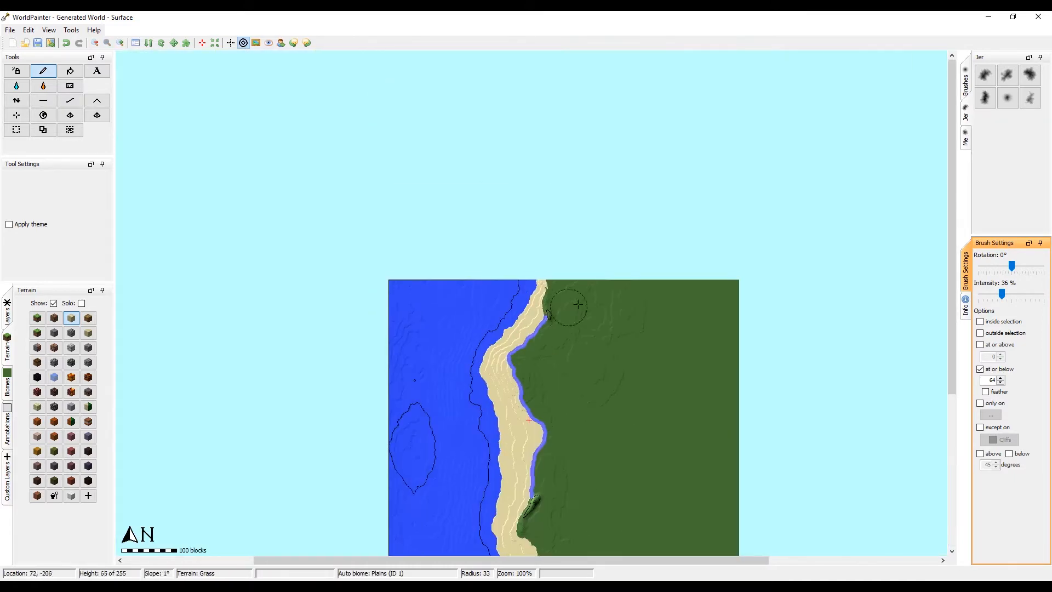
ctrl+scroll(578, 304, up, 2)
mouse_move(544, 230)
mouse_down()
mouse_move(674, 225)
mouse_move(611, 250)
mouse_up()
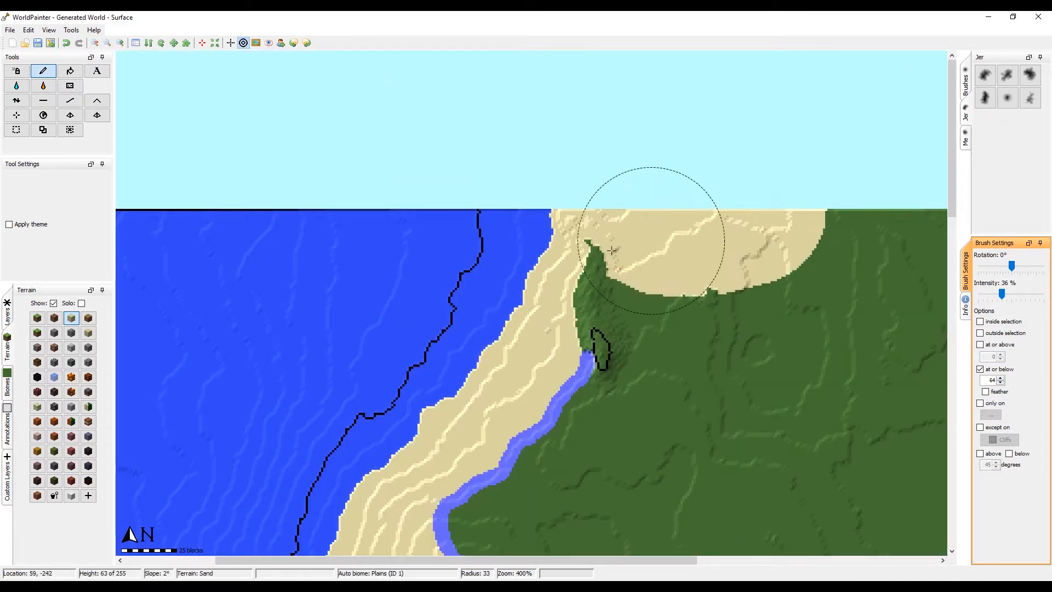
key(ctrl+z)
Step: Look over the sand beach and the grassland on both sides of the Cliffs strip
middle_drag(603, 254, 556, 129)
ctrl+scroll(664, 317, down, 1)
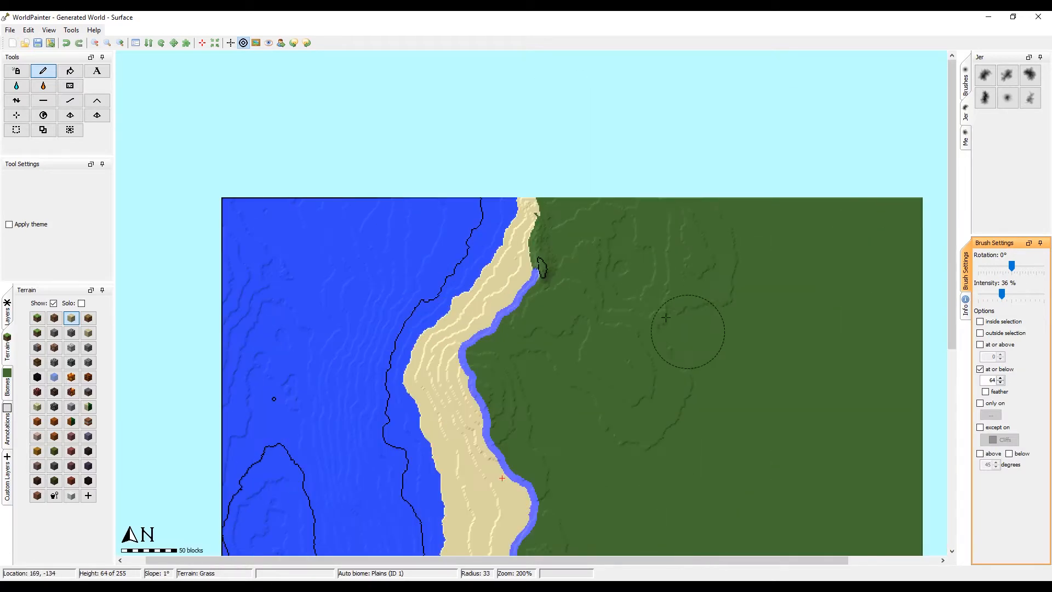
middle_drag(644, 281, 627, 150)
middle_drag(588, 272, 614, 160)
ctrl+scroll(606, 164, up, 1)
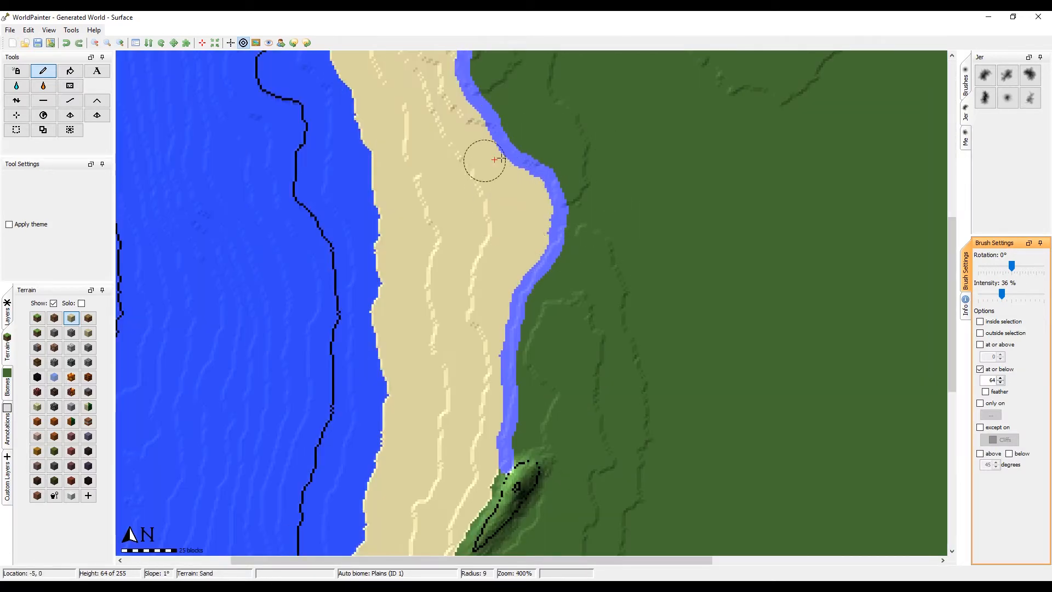
middle_drag(844, 302, 712, 357)
middle_drag(385, 281, 462, 268)
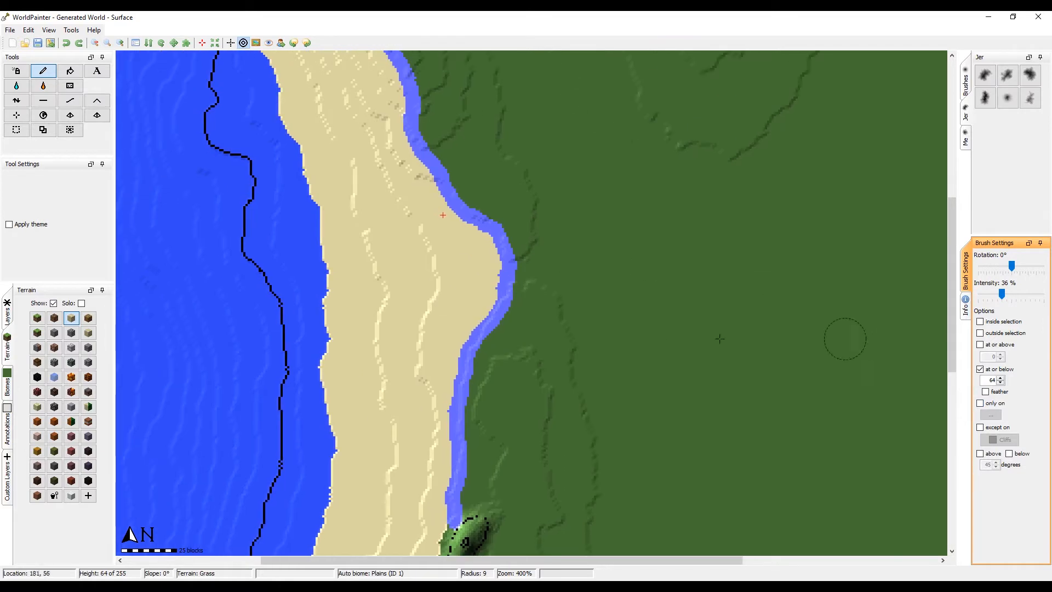
middle_drag(356, 356, 459, 255)
scroll(930, 393, up, 1)
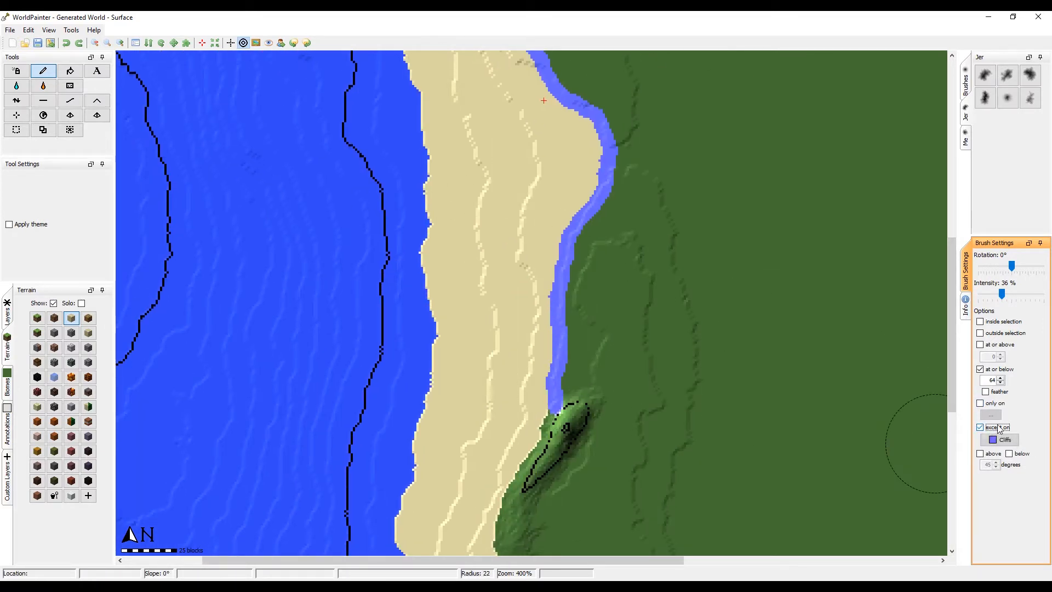
Step: Restrict the Pencil brush to paint only on the Cliffs layer, and remove its height limit
click(1002, 439)
mouse_move(1025, 466)
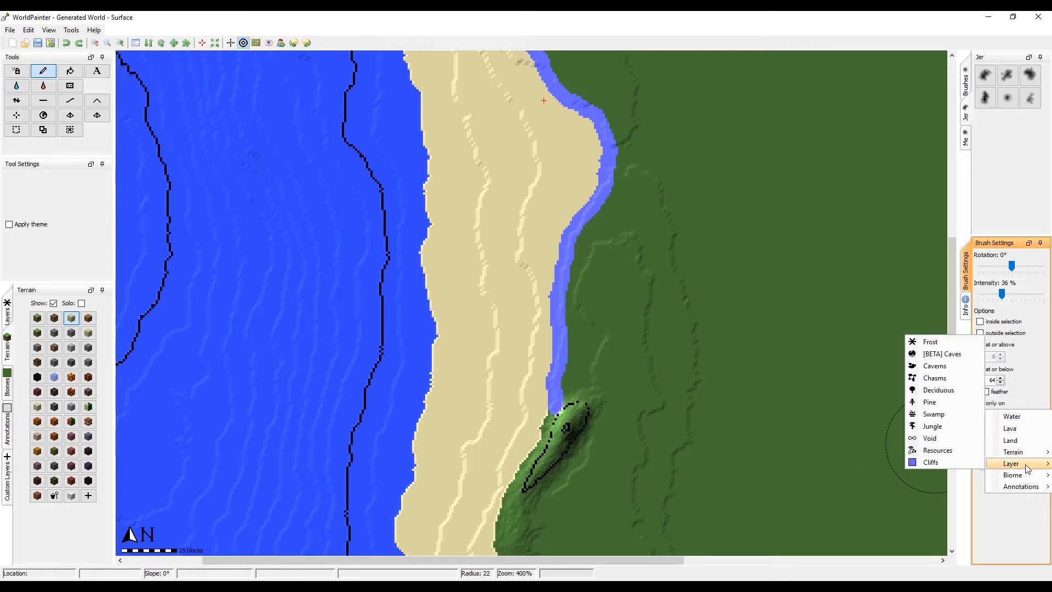
click(950, 462)
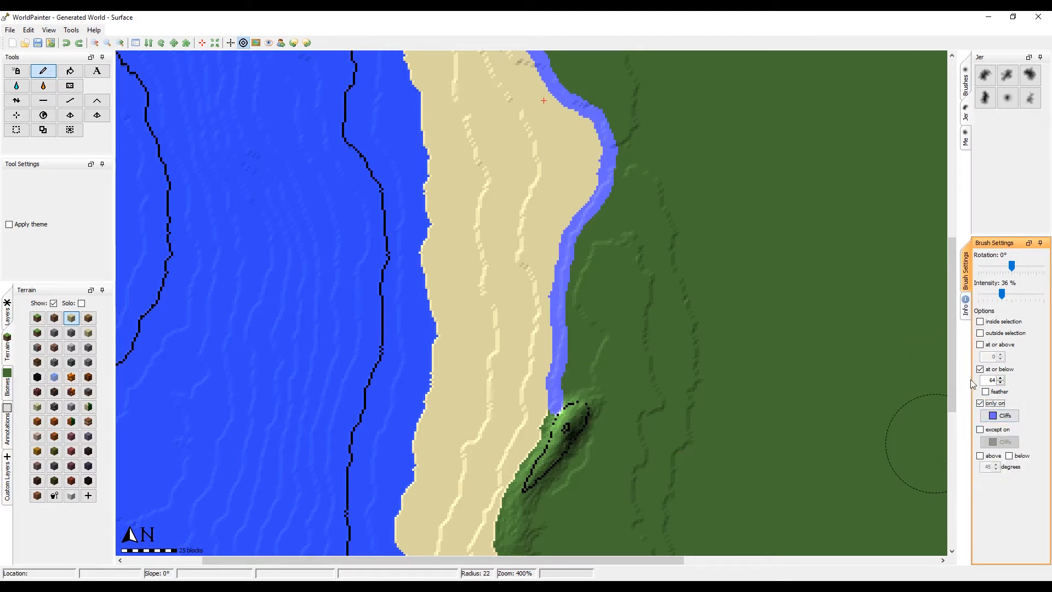
click(980, 369)
Step: Paint Sand terrain underneath the Cliffs strip along its whole length
middle_drag(570, 137, 643, 390)
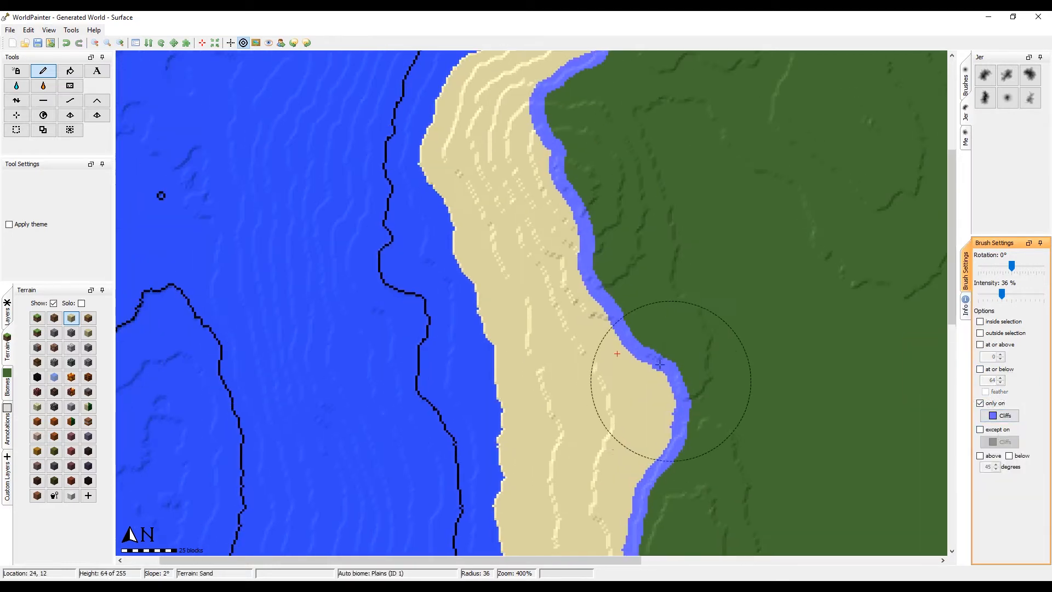
middle_drag(561, 120, 504, 331)
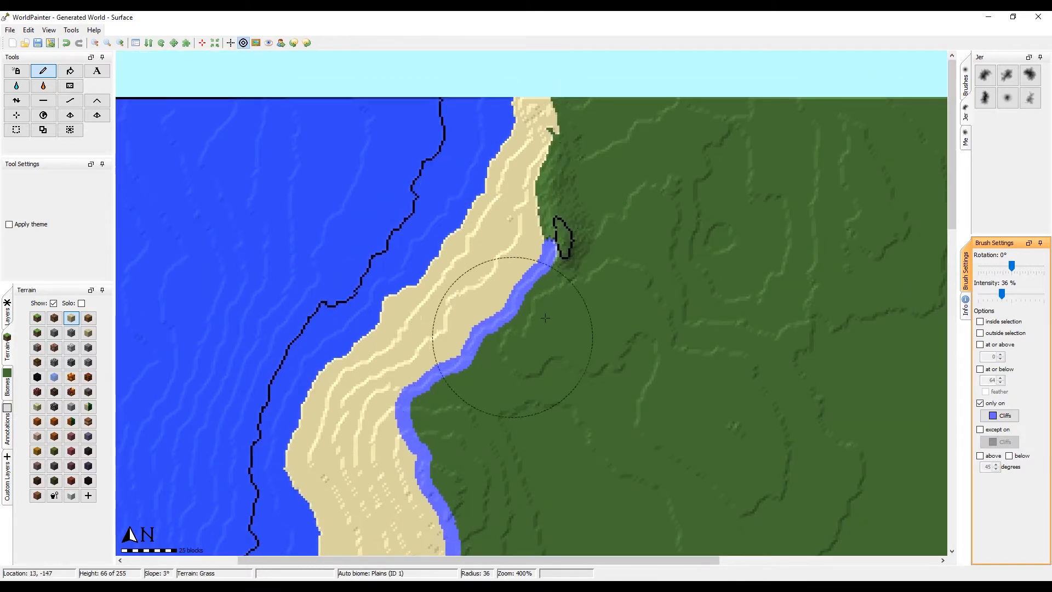
mouse_move(566, 299)
middle_down()
mouse_move(582, 207)
mouse_move(629, 88)
middle_up()
scroll(615, 356, down, 4)
middle_drag(615, 406, 597, 129)
mouse_move(602, 362)
middle_down()
mouse_move(622, 221)
mouse_move(647, 235)
middle_up()
scroll(646, 241, down, 4)
scroll(573, 301, up, 4)
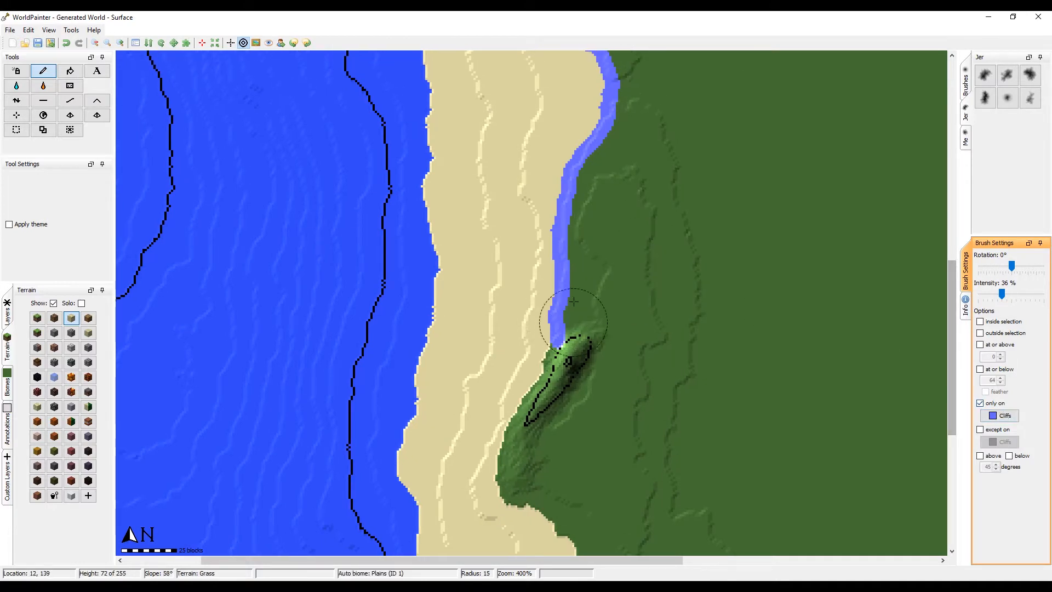
middle_drag(609, 89, 547, 248)
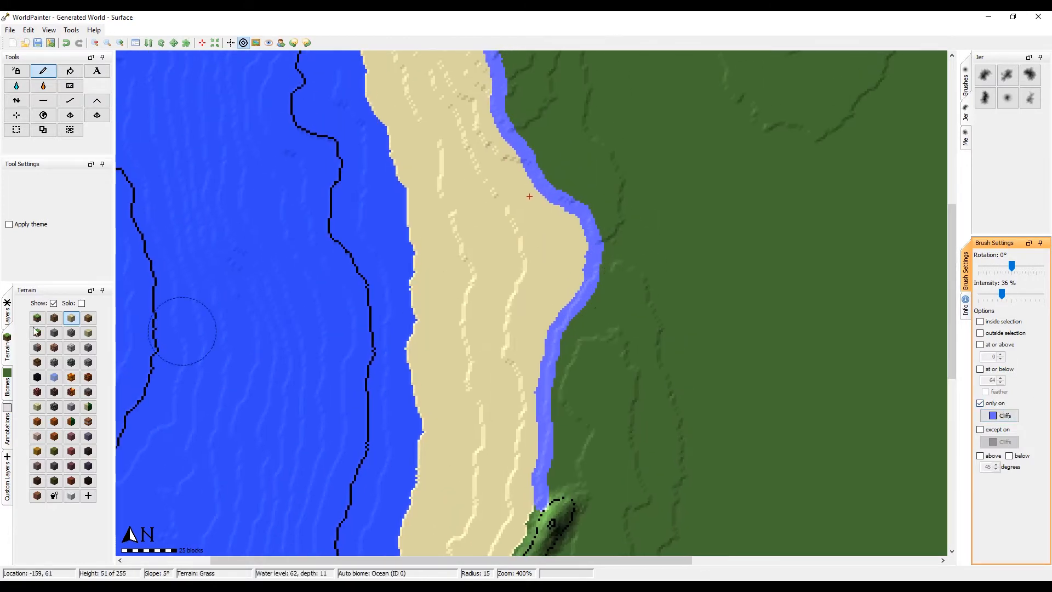
Step: Hide and show the Cliffs layer to check the terrain beneath the strip
click(9, 440)
click(8, 478)
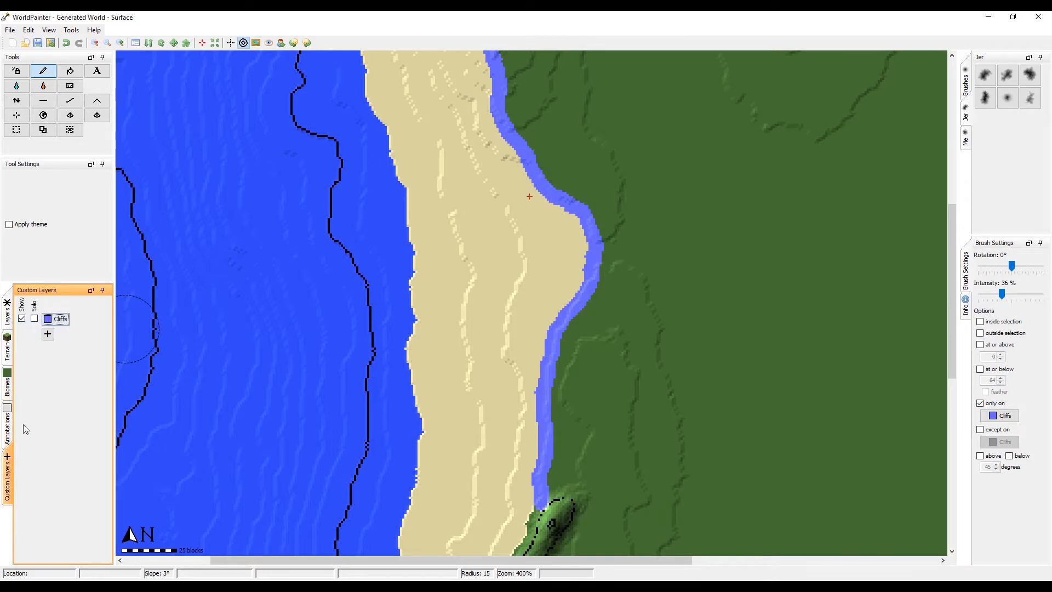
click(22, 319)
click(22, 318)
click(22, 318)
click(21, 318)
middle_drag(551, 181, 559, 73)
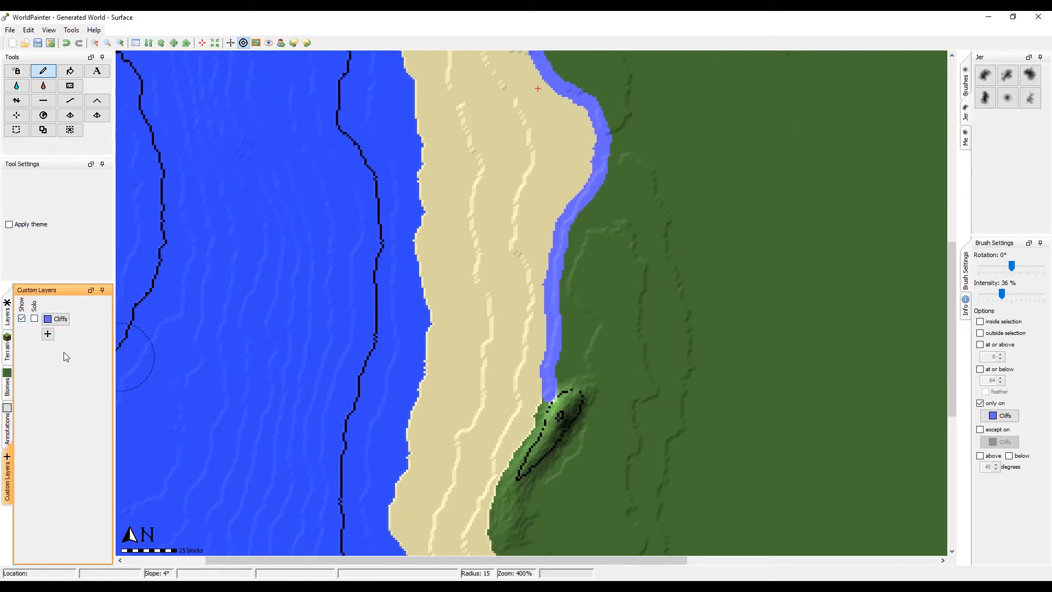
Step: Switch to the Height tool and set its brush exception to Sand terrain instead of the Cliffs layer
click(8, 347)
mouse_move(477, 375)
middle_down()
mouse_move(480, 310)
mouse_move(343, 372)
middle_up()
click(17, 101)
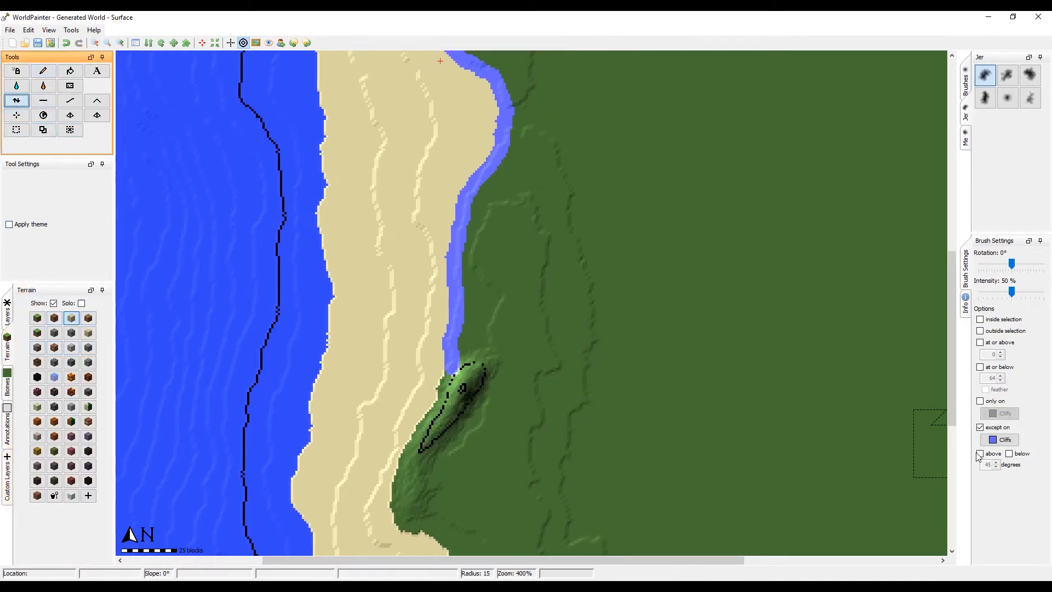
click(999, 439)
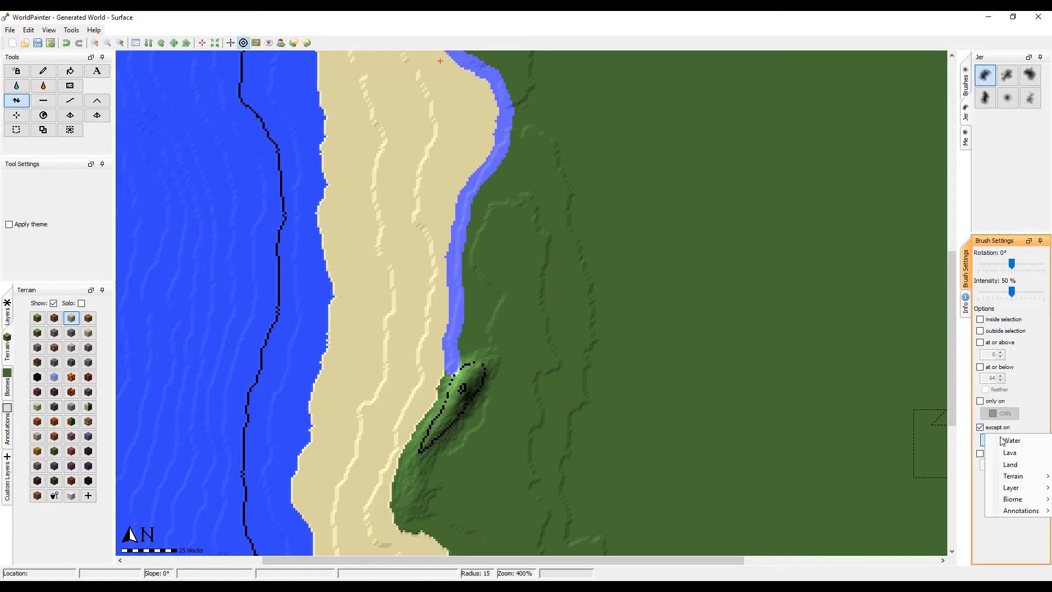
mouse_move(1025, 482)
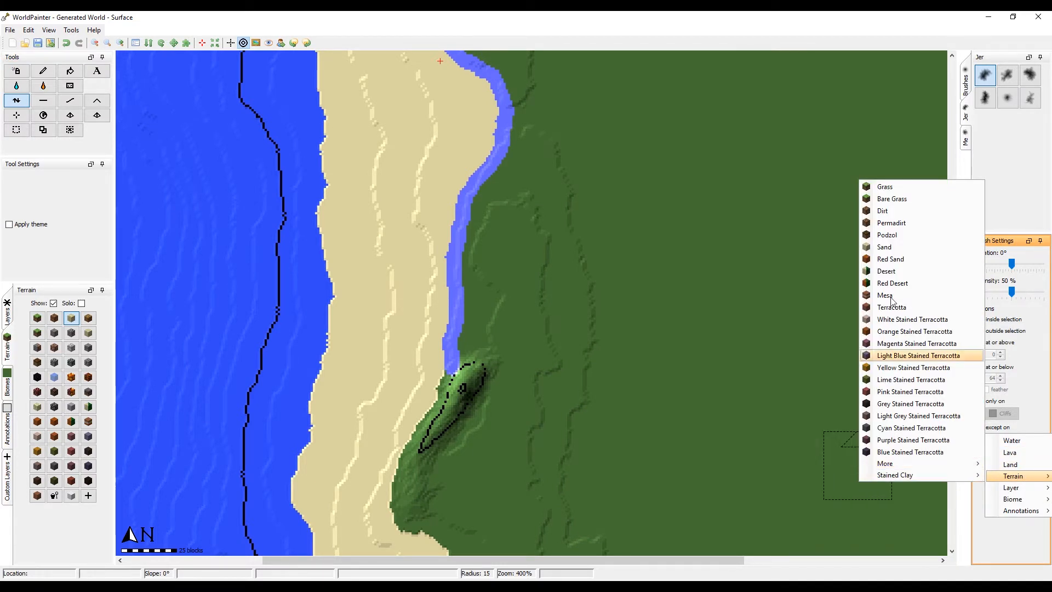
click(880, 247)
Step: Raise the grassland directly inland of the Cliffs strip's southern part with the Height tool, working northward from the ridge
mouse_move(556, 348)
mouse_down()
mouse_move(517, 337)
mouse_move(485, 350)
mouse_move(462, 317)
mouse_up()
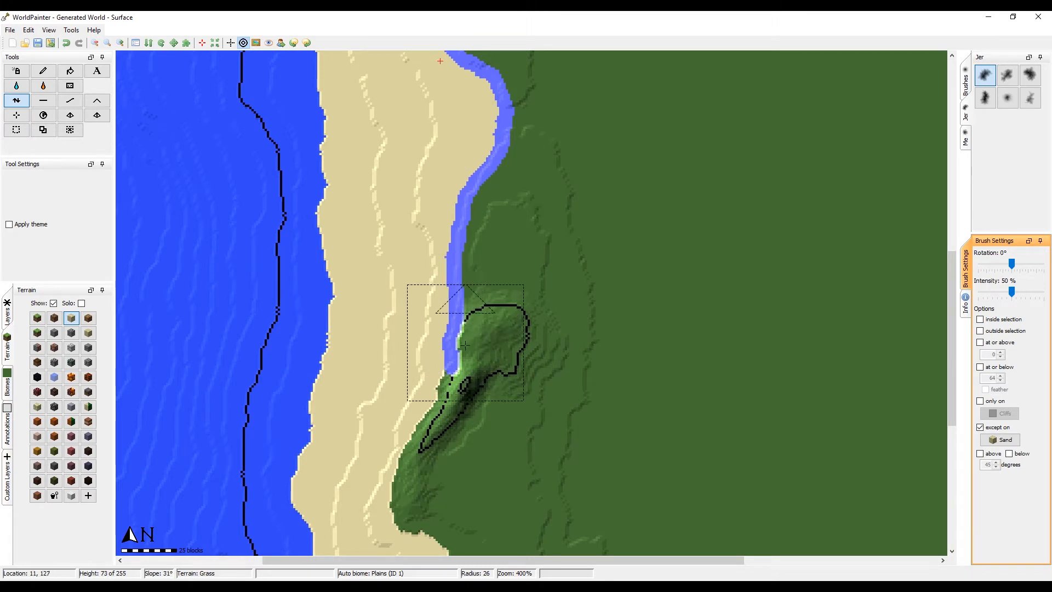
mouse_move(465, 345)
mouse_down()
mouse_move(463, 333)
mouse_move(461, 365)
mouse_up()
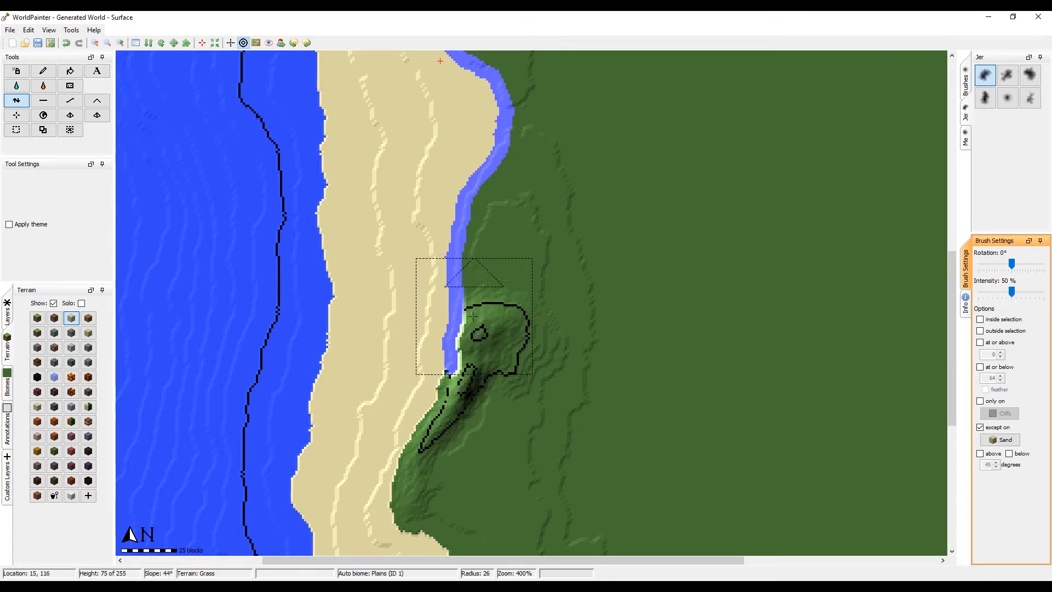
scroll(467, 282, down, 4)
mouse_move(473, 317)
mouse_down()
mouse_move(466, 279)
mouse_move(477, 225)
mouse_move(472, 249)
mouse_move(482, 253)
mouse_up()
scroll(477, 243, down, 1)
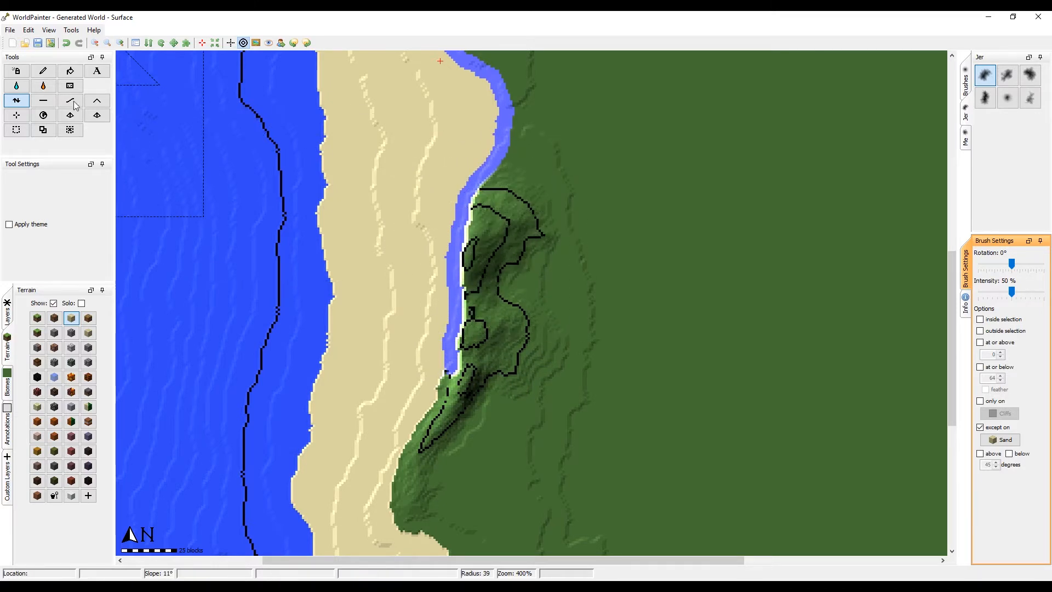
Step: Spread the raised ground far inland from the Cliffs strip with the Flatten tool at radius 79
click(46, 101)
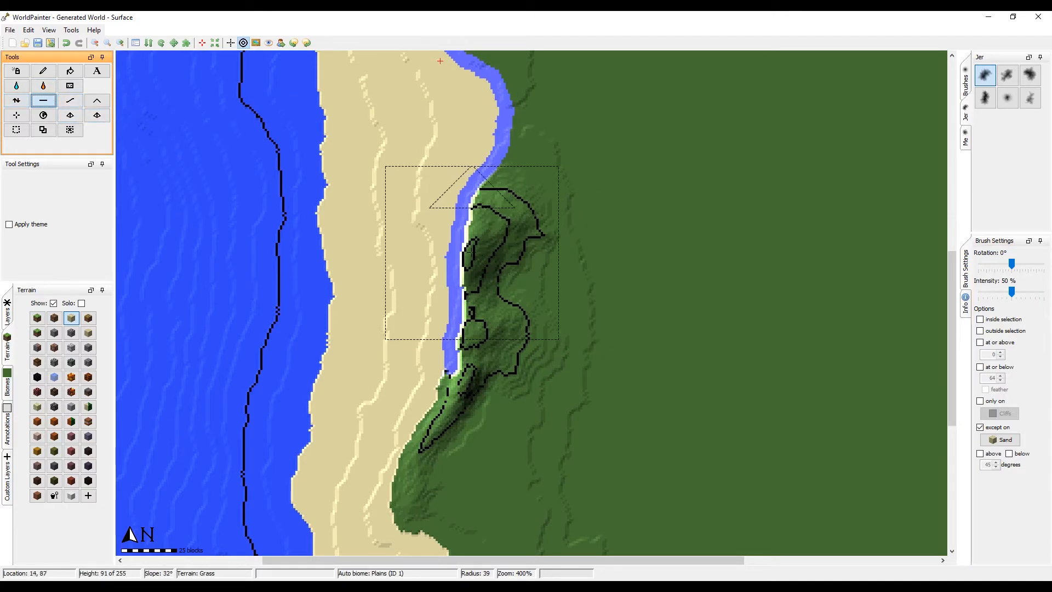
scroll(504, 274, down, 8)
mouse_move(472, 252)
mouse_down()
mouse_move(516, 278)
mouse_move(619, 256)
mouse_move(789, 293)
mouse_up()
middle_drag(790, 294, 615, 277)
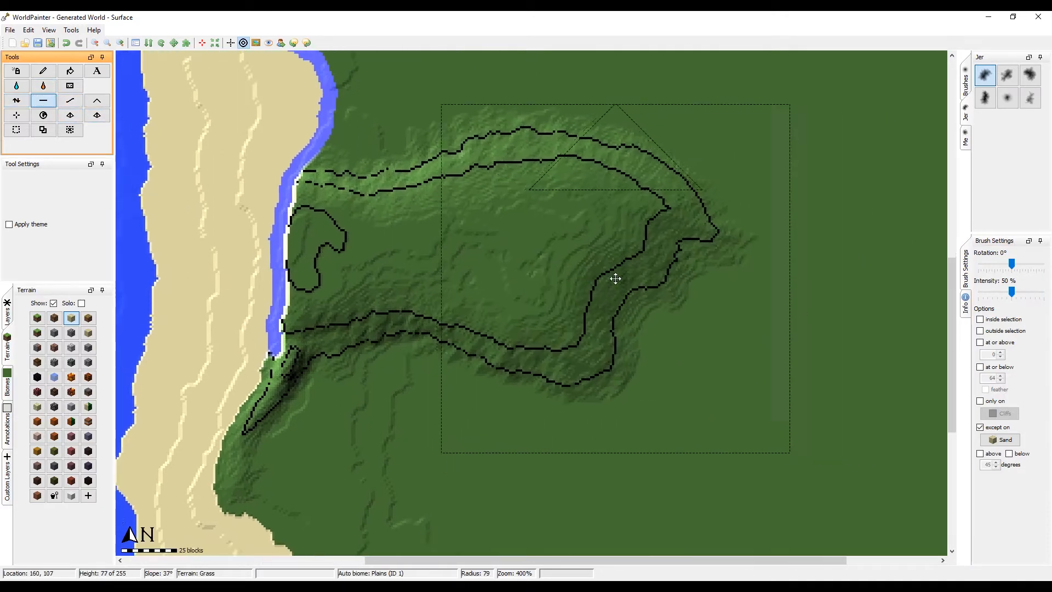
ctrl+scroll(608, 276, down, 2)
ctrl+scroll(581, 279, up, 1)
scroll(459, 271, down, 6)
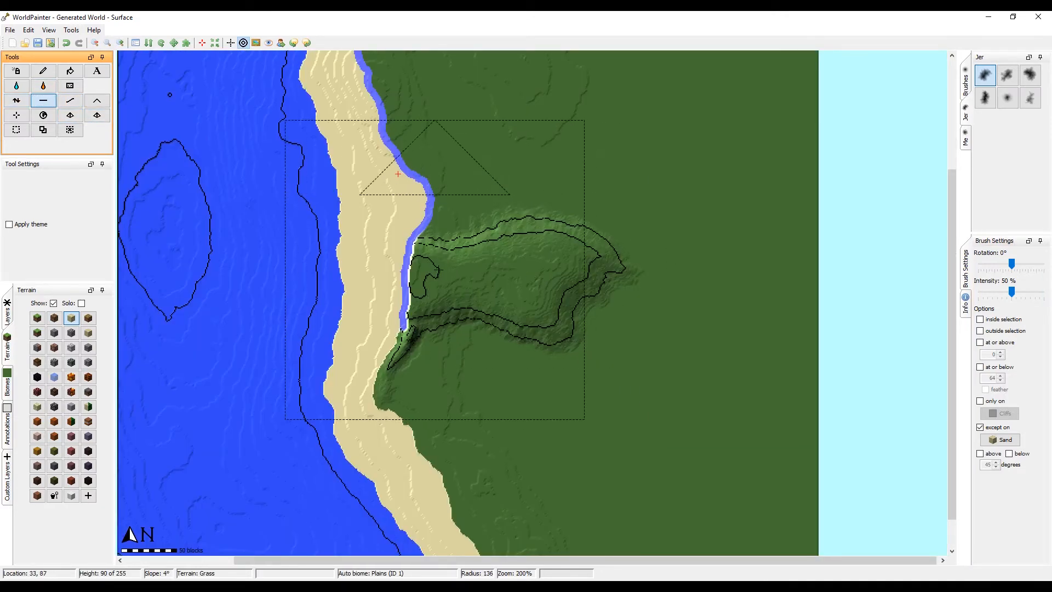
scroll(434, 268, down, 3)
drag(438, 268, 601, 265)
key(ctrl+z)
Step: Extend the raised plateau inland to the eastern map edge and down toward the southern coast with the Flatten tool
scroll(427, 267, up, 11)
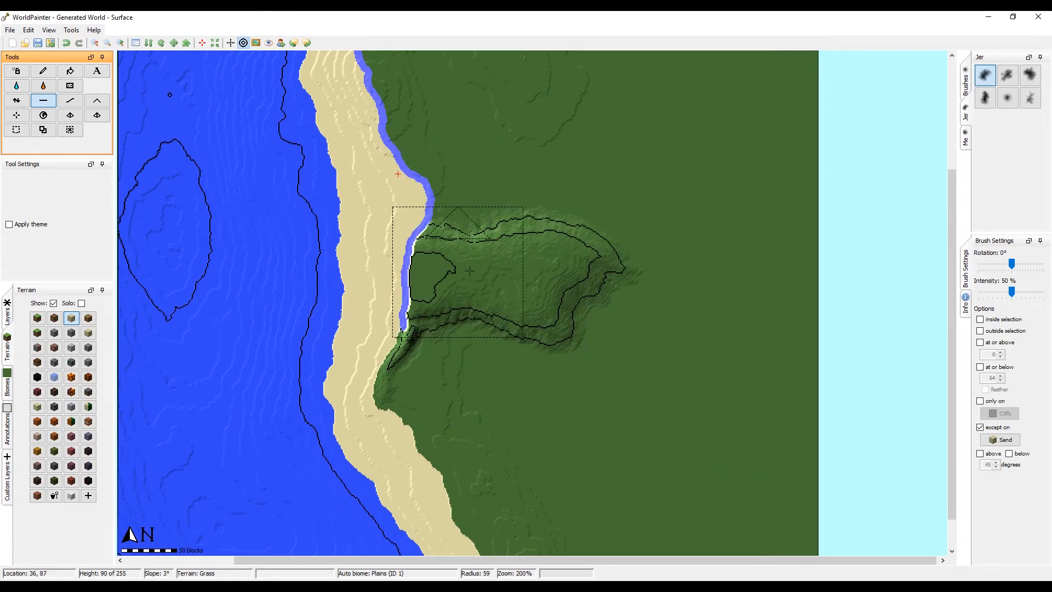
scroll(559, 272, down, 13)
mouse_move(470, 270)
mouse_down()
mouse_move(678, 256)
mouse_move(733, 262)
mouse_move(711, 246)
mouse_move(815, 340)
mouse_move(804, 427)
mouse_up()
middle_drag(780, 387, 795, 264)
mouse_move(796, 264)
mouse_down()
mouse_move(720, 401)
mouse_move(682, 326)
mouse_move(589, 279)
mouse_move(603, 329)
mouse_move(556, 305)
mouse_move(616, 419)
mouse_move(540, 227)
mouse_move(542, 245)
mouse_move(515, 233)
mouse_move(585, 332)
mouse_move(591, 411)
mouse_move(497, 419)
mouse_move(488, 394)
mouse_up()
scroll(712, 383, up, 6)
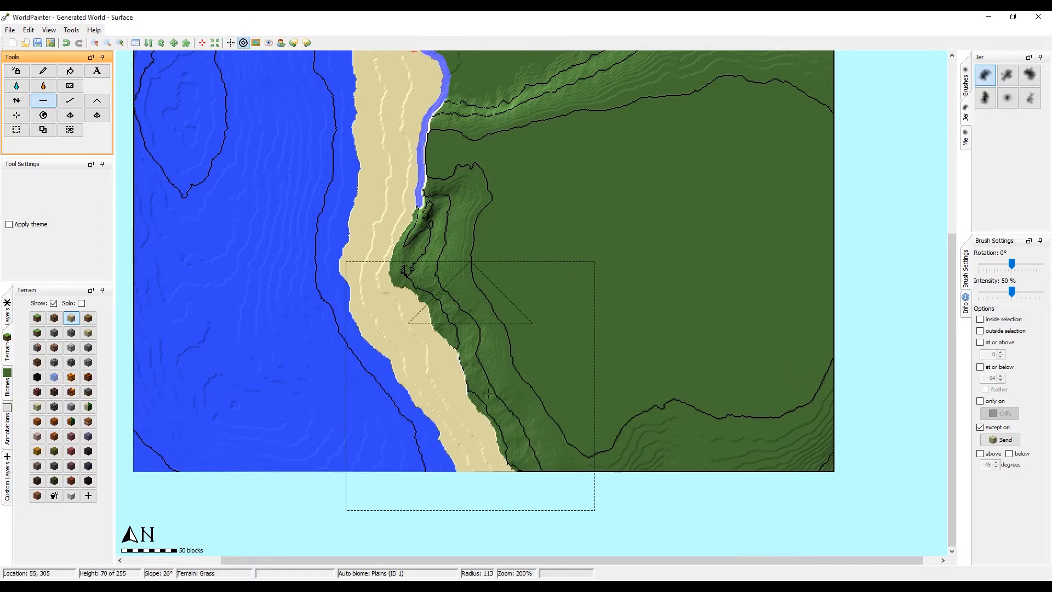
Step: Flatten the steep dark ridge at the southern end of the Cliffs strip into the plateau, finishing at radius 52
middle_drag(585, 182, 540, 338)
scroll(439, 314, down, 2)
mouse_move(448, 318)
mouse_down()
mouse_move(474, 309)
mouse_move(510, 354)
mouse_up()
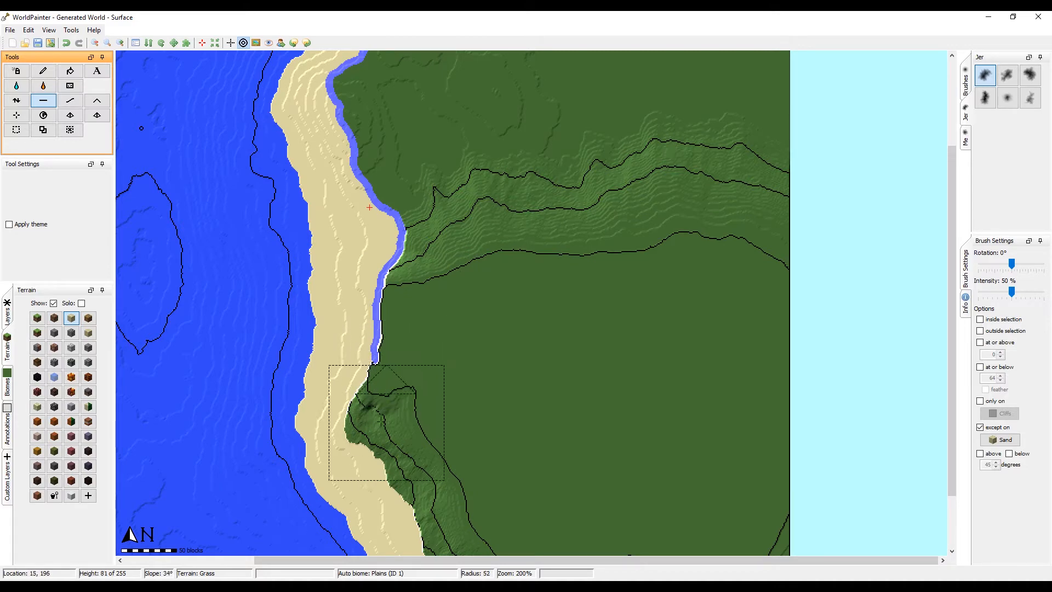
drag(381, 419, 374, 387)
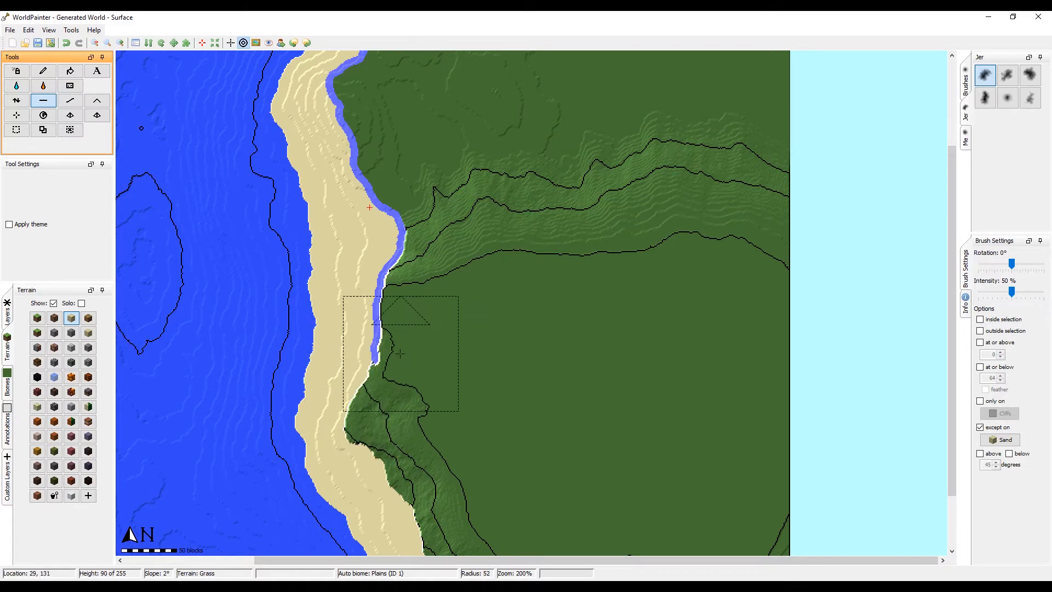
Step: Extend the raised ground northward behind the Cliffs strip with the Flatten tool at radius 103
middle_drag(467, 318, 464, 460)
scroll(488, 426, down, 7)
mouse_move(482, 413)
mouse_down()
mouse_move(407, 335)
mouse_move(403, 285)
mouse_move(348, 231)
mouse_move(359, 232)
mouse_up()
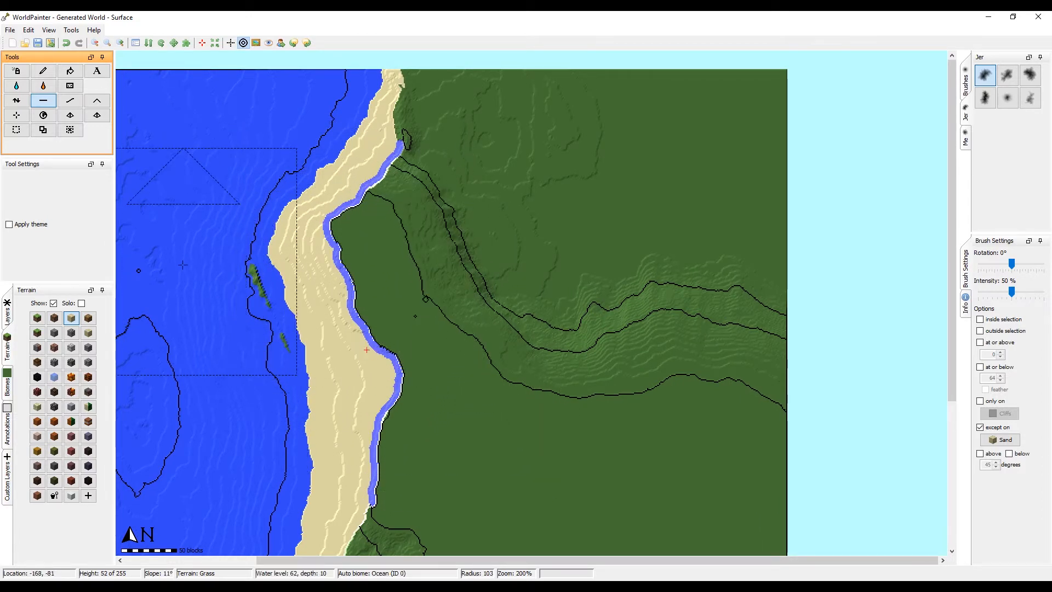
scroll(214, 262, up, 7)
drag(247, 269, 257, 266)
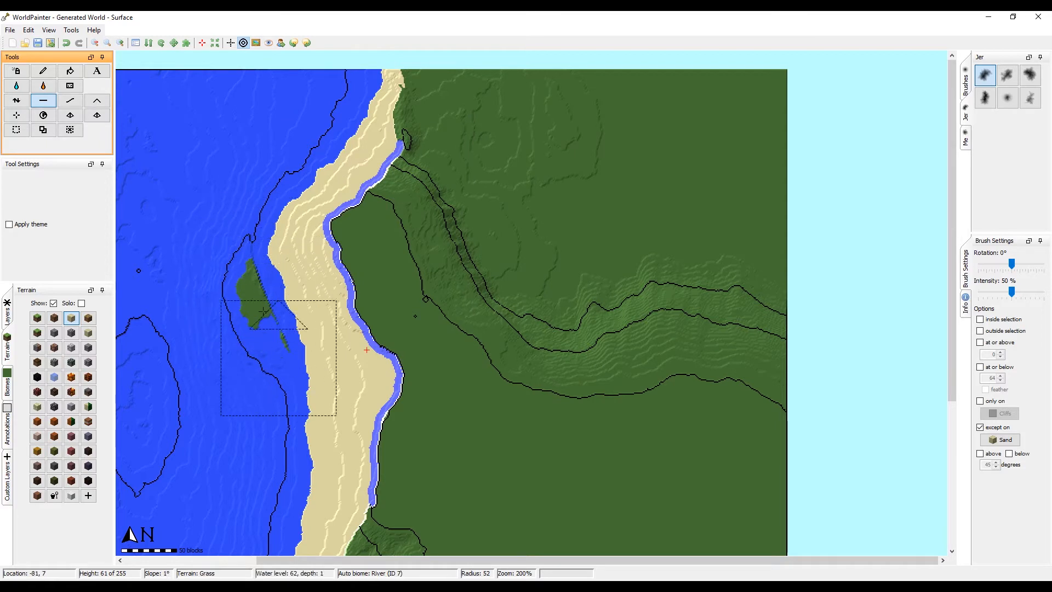
key(ctrl+z)
key(ctrl+z)
key(ctrl+z)
Step: Flatten raised ground behind the northern bend of the Cliffs strip at radius 55, continuing inland toward the northern map edge at radius 35
scroll(464, 415, down, 4)
mouse_move(472, 427)
mouse_down()
mouse_move(443, 409)
mouse_move(422, 411)
mouse_up()
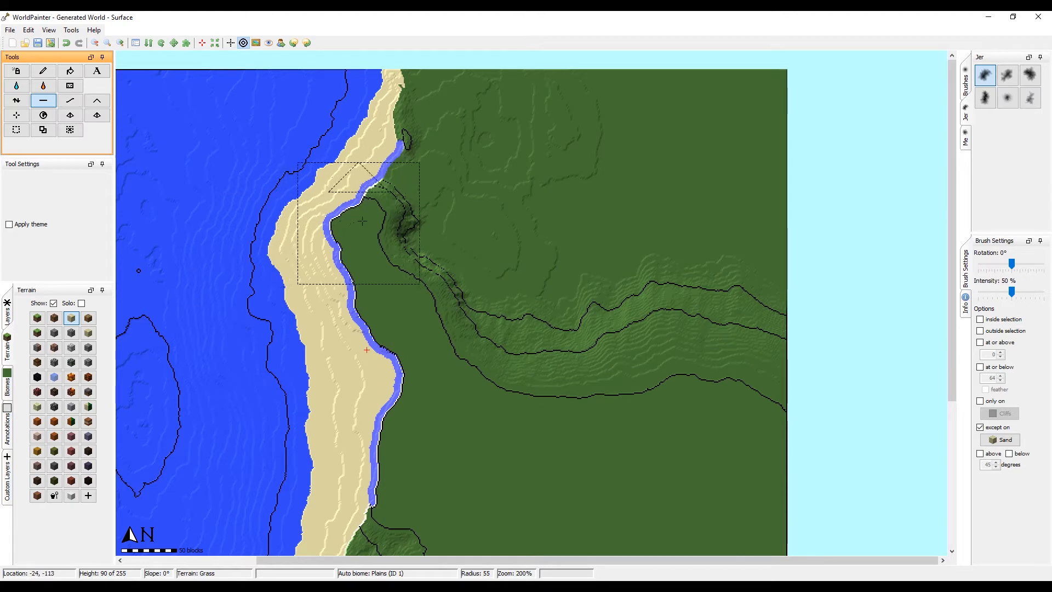
scroll(403, 167, up, 1)
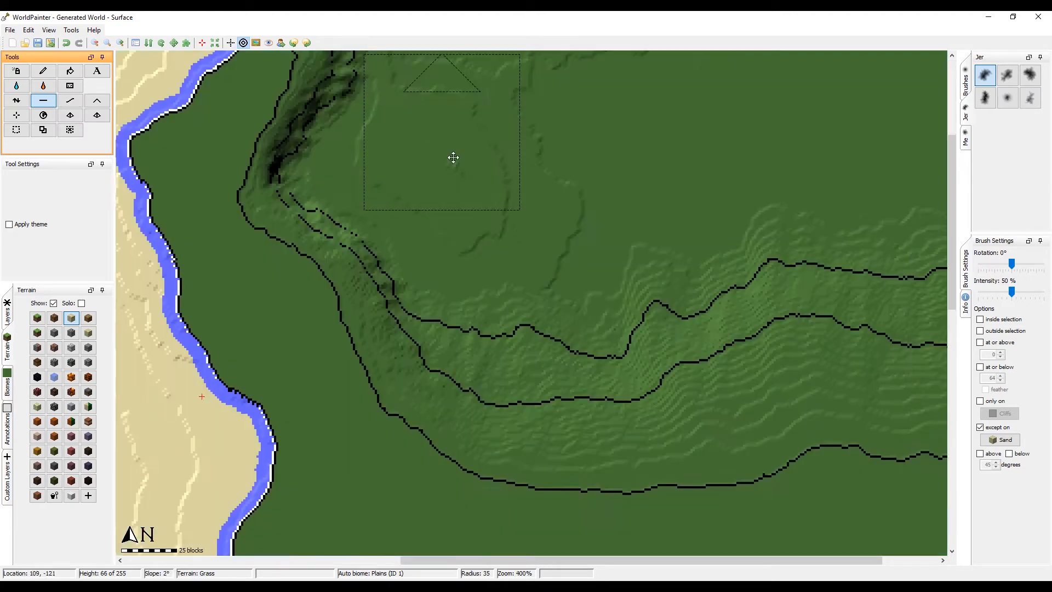
mouse_move(397, 271)
mouse_down()
mouse_move(383, 226)
mouse_move(402, 169)
mouse_move(422, 149)
mouse_move(424, 191)
mouse_move(419, 143)
mouse_move(420, 248)
mouse_move(417, 146)
mouse_move(508, 115)
mouse_move(823, 154)
mouse_move(818, 215)
mouse_up()
Step: Lift the sunken northeastern grassland and its northern rim toward plateau height with large Flatten strokes
scroll(468, 136, down, 7)
scroll(575, 123, down, 3)
scroll(821, 191, down, 3)
ctrl+scroll(818, 215, down, 2)
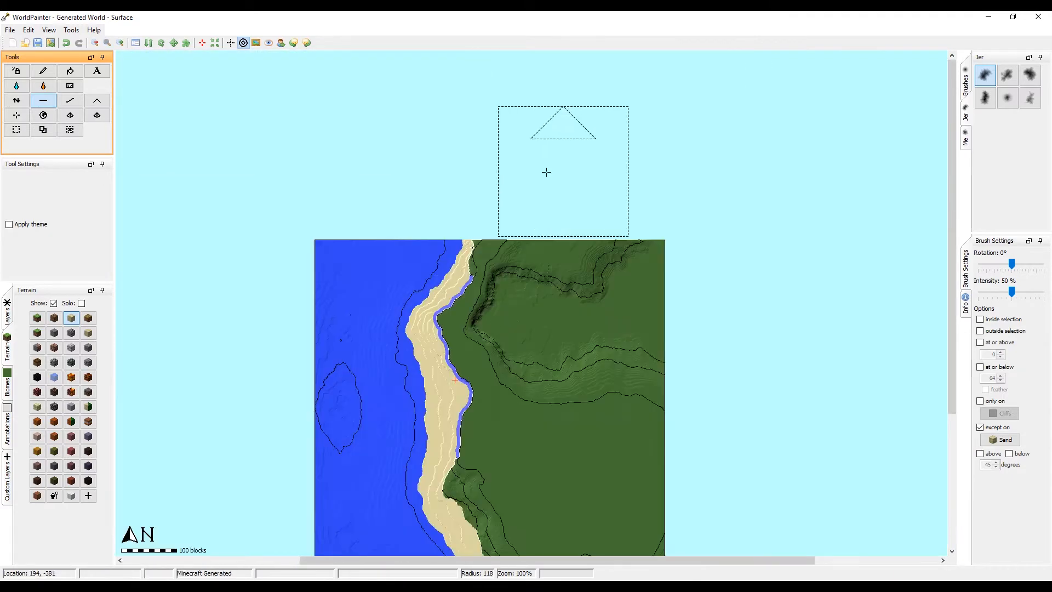
scroll(493, 244, down, 1)
mouse_move(493, 244)
mouse_down()
mouse_move(568, 250)
mouse_move(516, 301)
mouse_up()
scroll(516, 301, up, 7)
drag(516, 300, 519, 343)
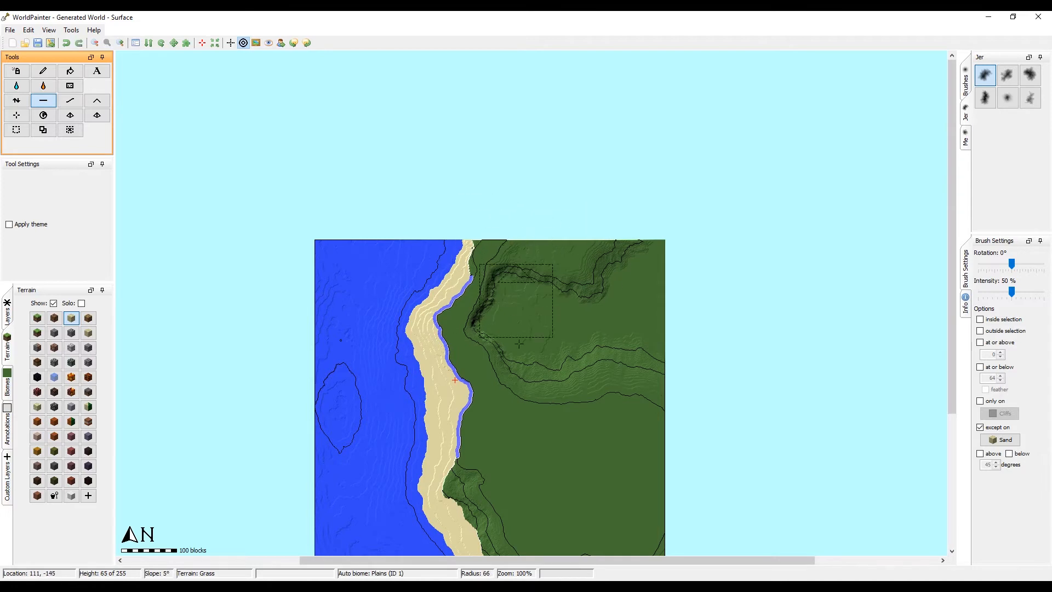
scroll(618, 405, down, 7)
mouse_move(609, 436)
mouse_down()
mouse_move(646, 293)
mouse_move(576, 315)
mouse_move(513, 289)
mouse_up()
scroll(577, 315, up, 7)
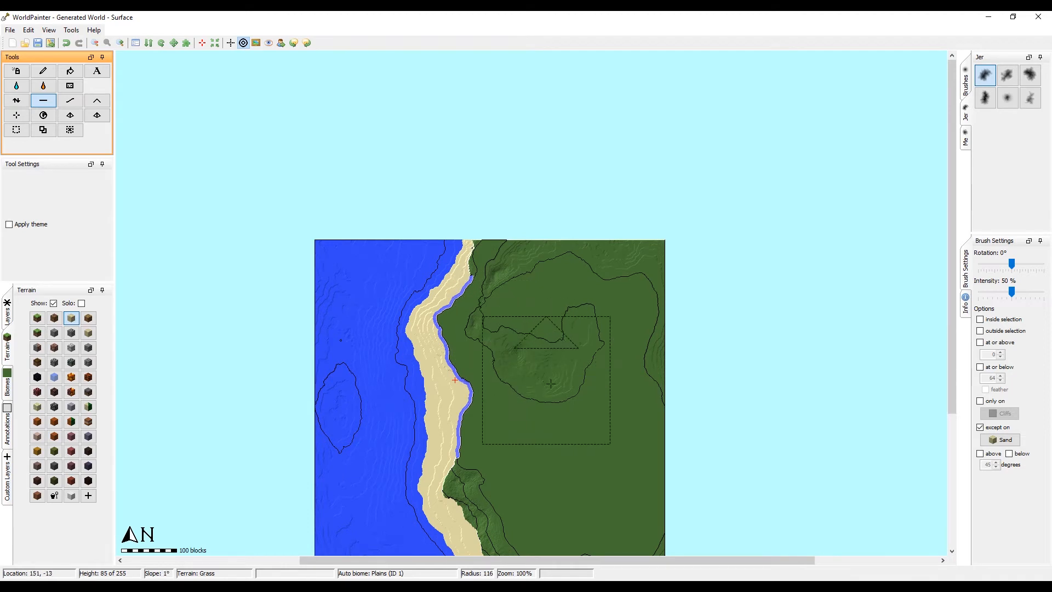
Step: Level the remaining hollow in the northeastern grassland with the Flatten tool at radius 116, reaching to the northeastern corner
drag(550, 384, 581, 342)
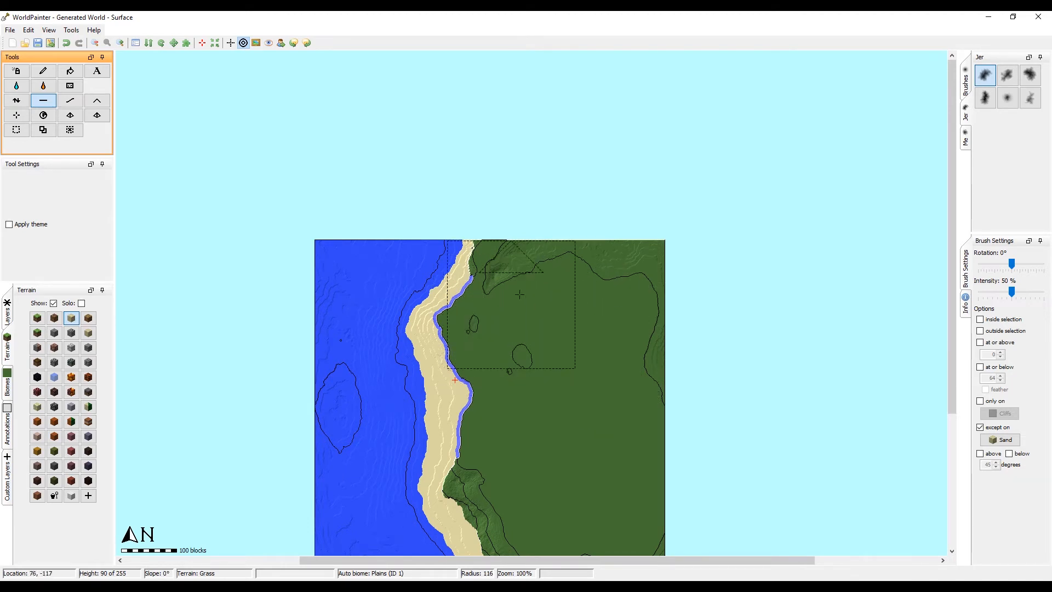
drag(641, 264, 653, 259)
middle_drag(610, 235, 652, 128)
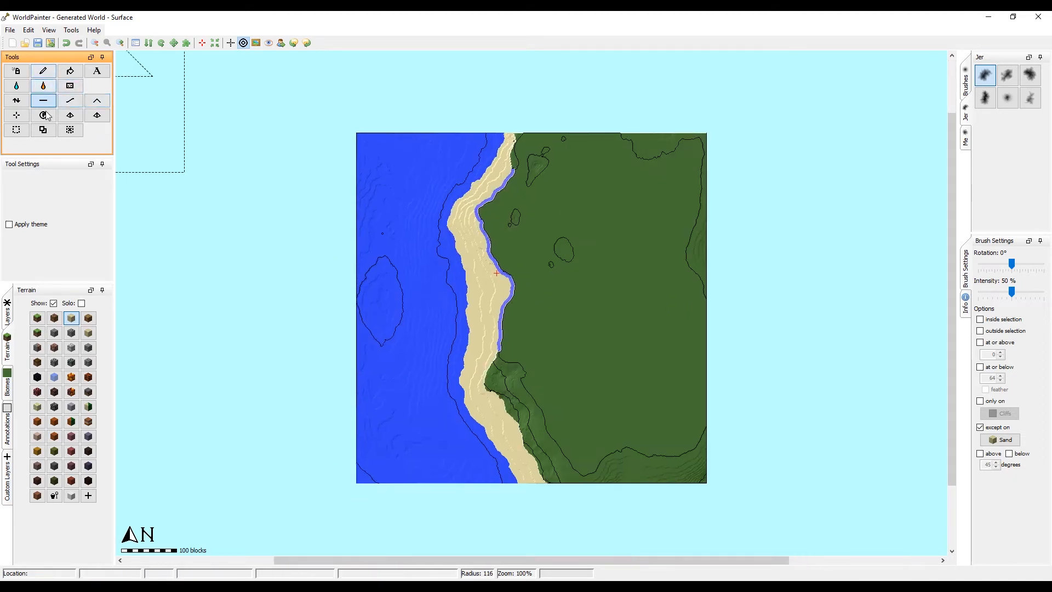
Step: Switch to the Height tool and raise a broad, gentle rise across the middle of the eastern plateau
scroll(606, 283, down, 5)
mouse_move(632, 350)
mouse_down()
mouse_move(629, 403)
mouse_move(649, 455)
mouse_move(558, 334)
mouse_up()
scroll(646, 466, up, 2)
ctrl+scroll(573, 385, up, 2)
scroll(574, 430, up, 3)
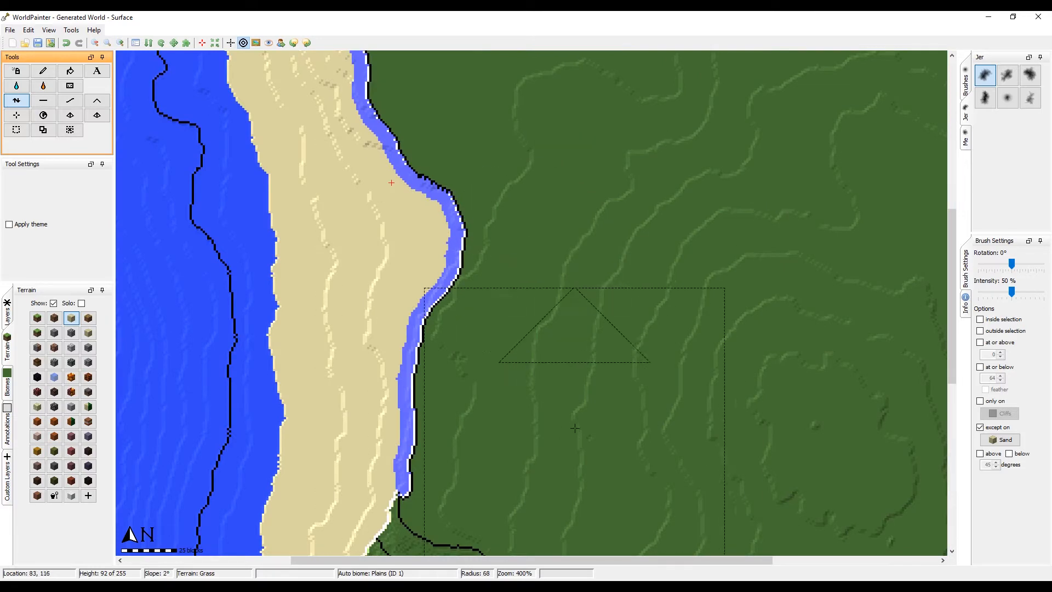
Step: Raise a line of low hills just inland of the Cliffs strip with the Height tool, working northward
scroll(491, 466, down, 4)
mouse_move(494, 409)
mouse_down()
mouse_move(491, 466)
mouse_move(556, 303)
mouse_move(556, 157)
mouse_up()
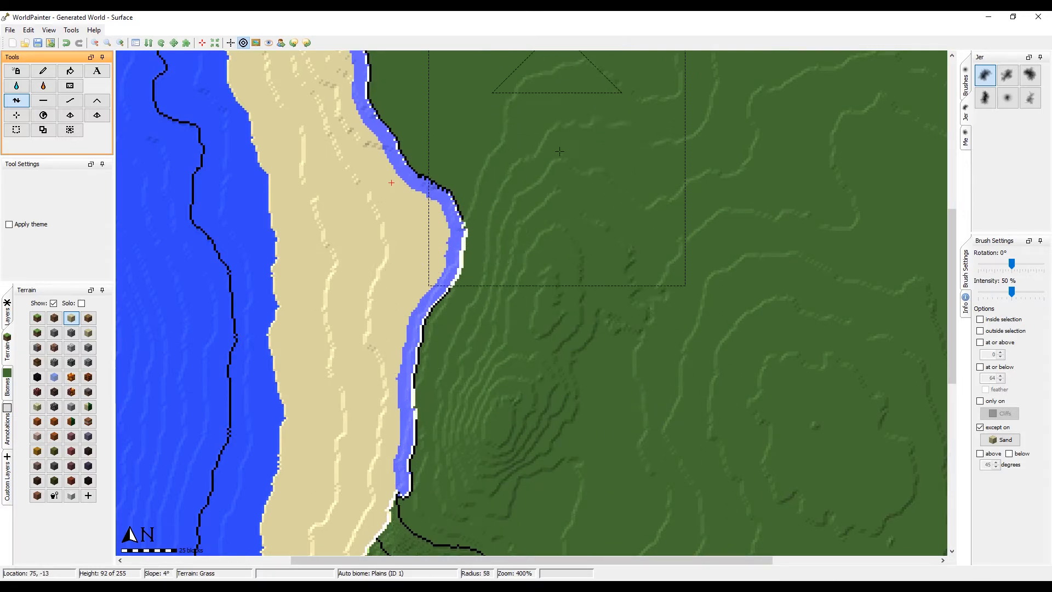
middle_drag(561, 149, 648, 432)
scroll(610, 340, down, 2)
mouse_move(600, 321)
mouse_down()
mouse_move(582, 280)
mouse_move(514, 244)
mouse_move(591, 137)
mouse_move(604, 153)
mouse_up()
Step: Rotate the brush to -60° and raise hills across the northern part of the plateau with the Height tool
scroll(539, 296, up, 1)
alt+scroll(523, 304, up, 4)
middle_drag(605, 156, 567, 416)
drag(583, 372, 619, 292)
scroll(712, 338, down, 3)
mouse_move(714, 329)
mouse_down()
mouse_move(705, 256)
mouse_move(619, 284)
mouse_move(751, 395)
mouse_up()
middle_drag(751, 394, 560, 242)
scroll(560, 244, down, 4)
mouse_move(561, 246)
mouse_down()
mouse_move(561, 288)
mouse_move(779, 403)
mouse_up()
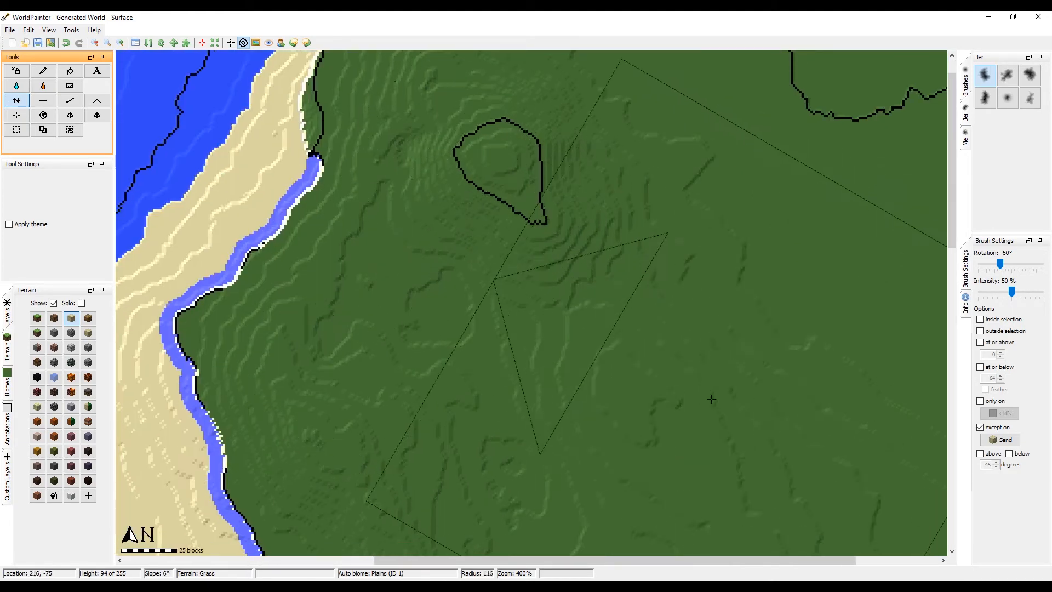
Step: Raise broad hills down the eastern side of the plateau to the southeastern corner with the Height tool
middle_drag(779, 404, 592, 375)
ctrl+scroll(594, 374, down, 1)
scroll(650, 329, down, 7)
mouse_move(648, 307)
mouse_down()
mouse_move(645, 283)
mouse_move(719, 354)
mouse_move(682, 380)
mouse_move(579, 344)
mouse_up()
middle_drag(579, 345, 622, 178)
drag(630, 230, 711, 362)
middle_drag(711, 362, 694, 132)
scroll(674, 208, up, 5)
mouse_move(657, 240)
mouse_down()
mouse_move(637, 291)
mouse_move(653, 296)
mouse_move(666, 338)
mouse_up()
scroll(668, 307, down, 2)
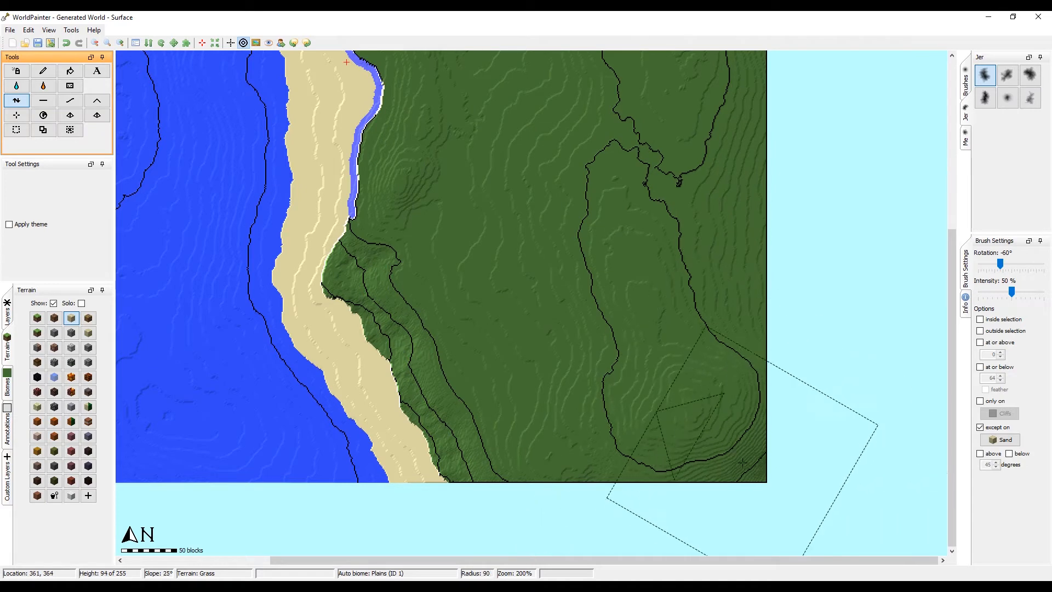
Step: Flatten the hill in the southeastern map corner with the Flatten tool at radius 141
scroll(876, 438, up, 5)
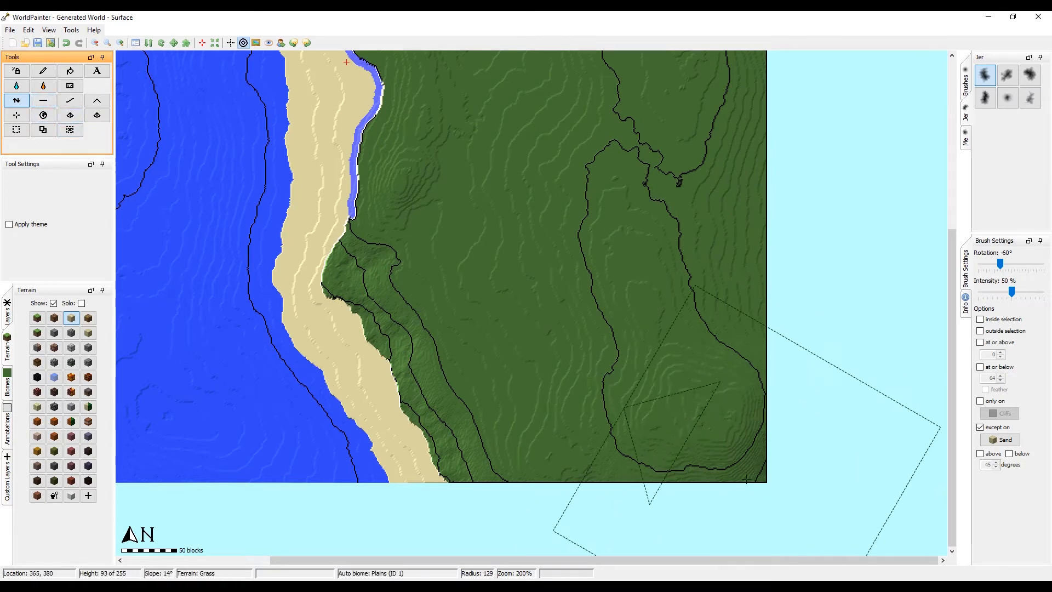
click(742, 427)
key(ctrl+z)
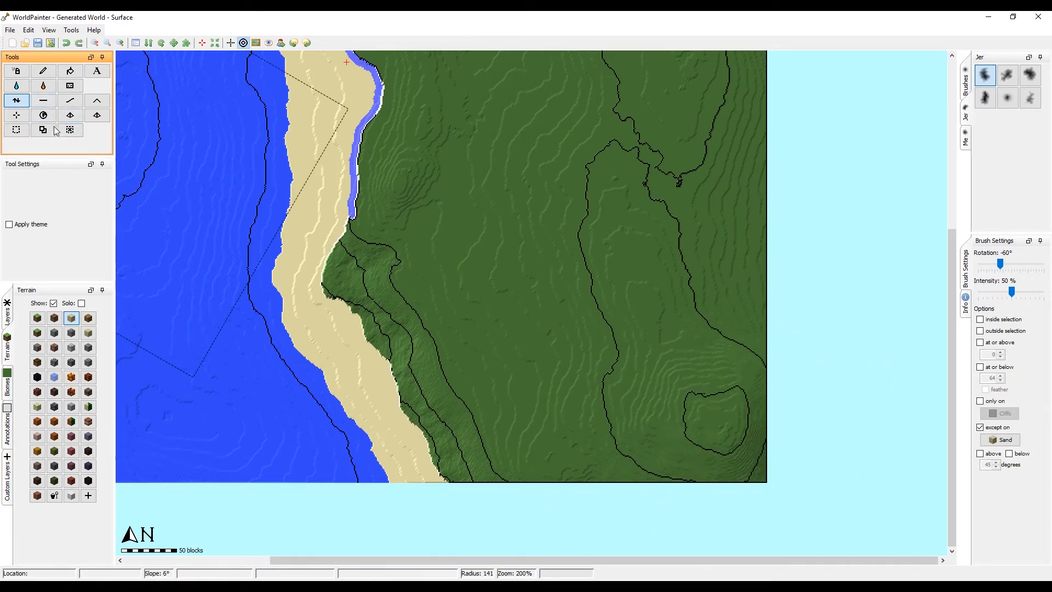
click(747, 441)
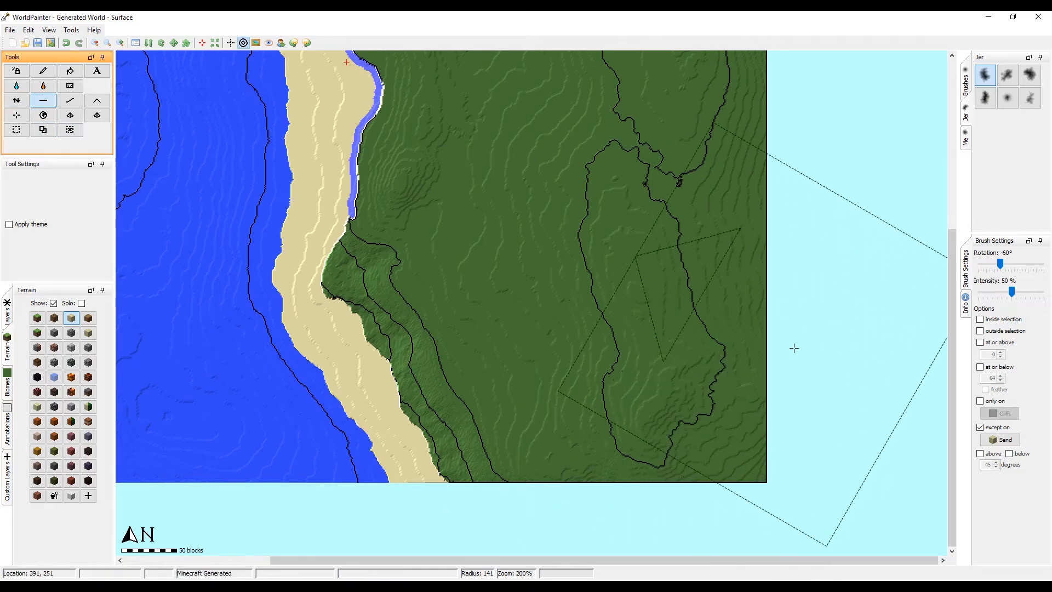
Step: Turn off the Sand exception of the brush for flattening the coastal slope south of the Cliffs strip
middle_drag(689, 261, 723, 394)
ctrl+scroll(721, 415, down, 1)
ctrl+scroll(657, 383, up, 2)
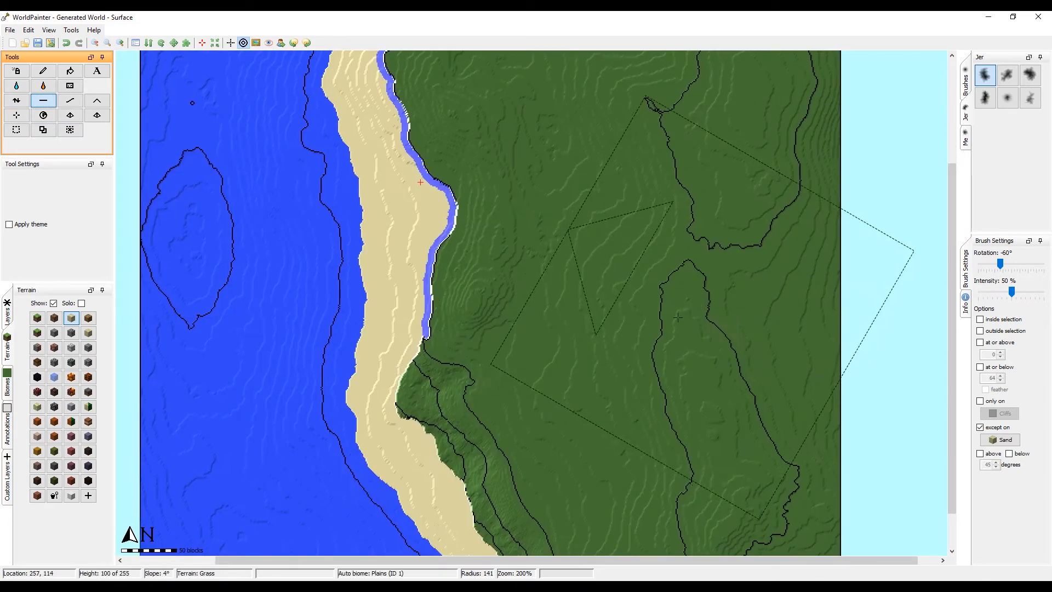
scroll(351, 518, down, 10)
middle_drag(350, 518, 698, 46)
mouse_move(691, 166)
middle_down()
mouse_move(615, 458)
mouse_move(622, 442)
middle_up()
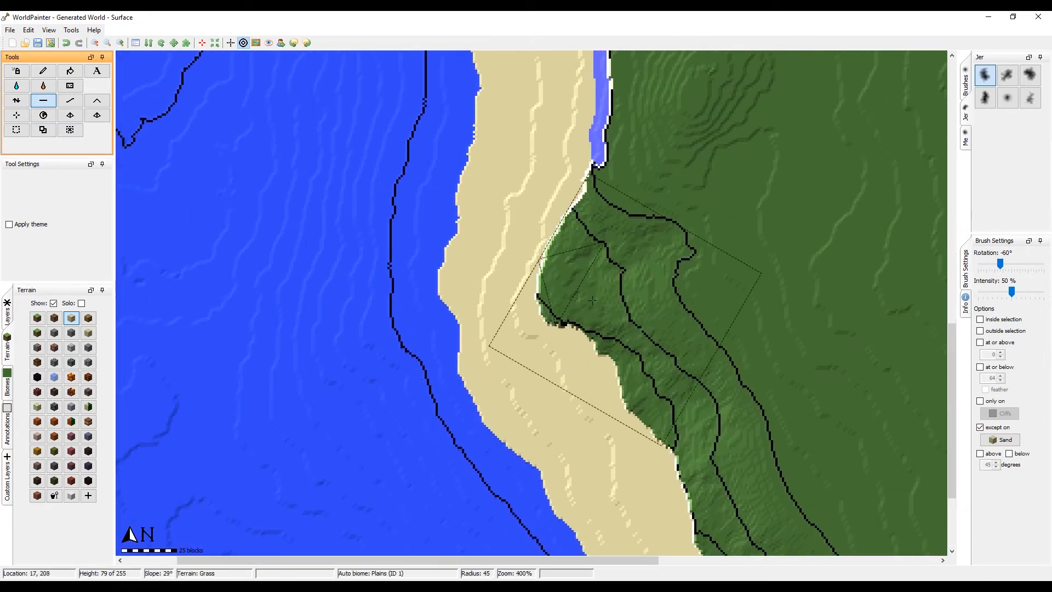
middle_drag(635, 387, 603, 286)
click(994, 426)
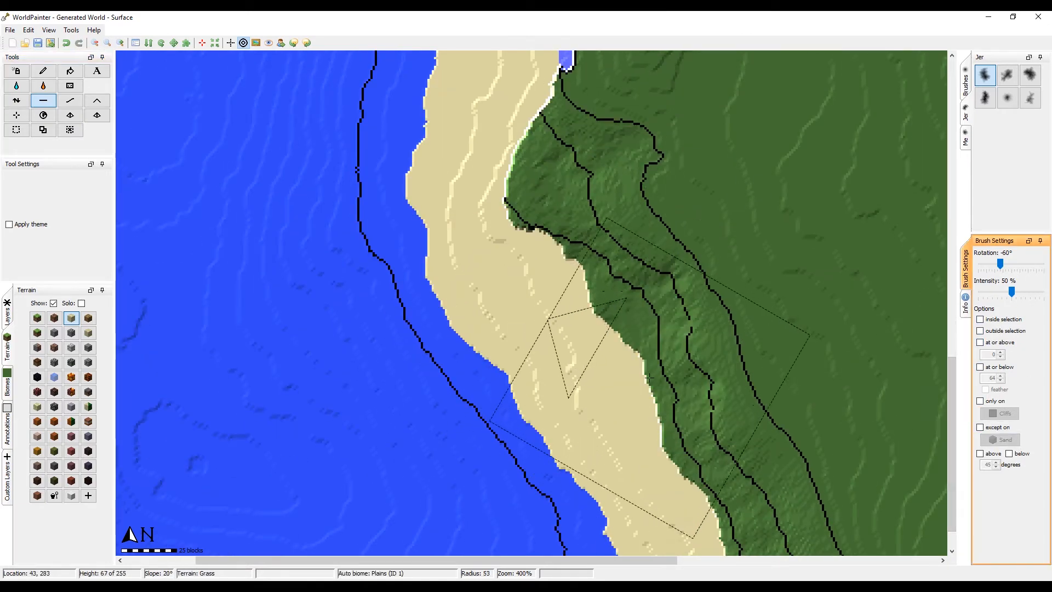
Step: Flatten the foot of the grass slope along the southern beach toward beach level with small Flatten strokes
scroll(607, 327, down, 3)
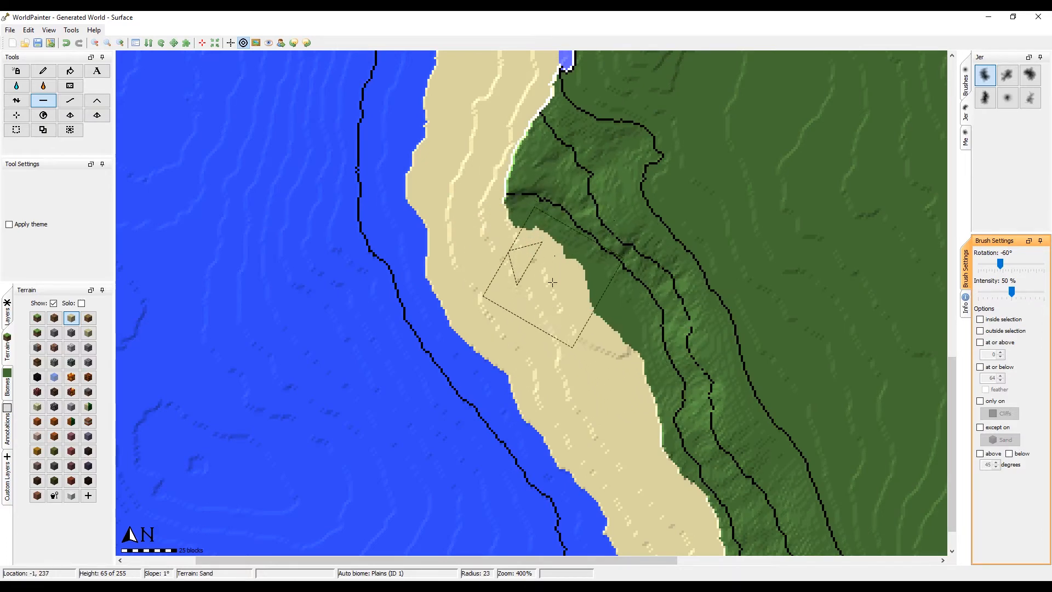
middle_drag(538, 264, 475, 152)
scroll(566, 223, up, 1)
click(567, 223)
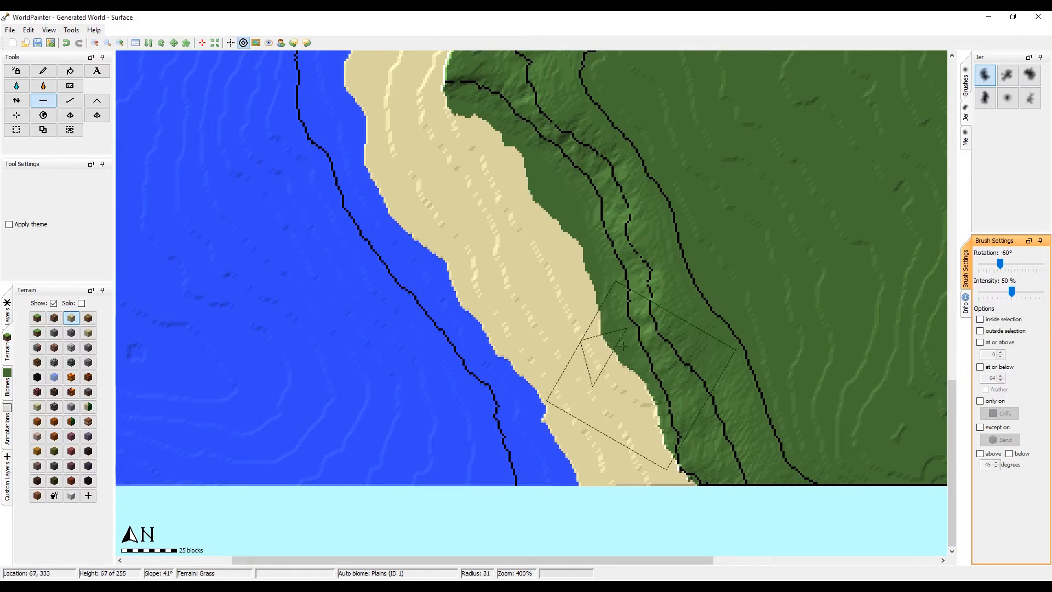
mouse_move(678, 447)
mouse_down()
mouse_move(655, 296)
mouse_move(624, 239)
mouse_move(695, 440)
mouse_move(630, 402)
mouse_move(583, 302)
mouse_move(662, 268)
mouse_move(718, 467)
mouse_move(728, 384)
mouse_move(799, 503)
mouse_move(801, 465)
mouse_move(767, 471)
mouse_move(811, 449)
mouse_move(766, 356)
mouse_move(724, 190)
mouse_up()
Step: Soften the southern coastal slope between the beach and the plateau, up to the beach edge near the Cliffs strip, with the Flatten tool
scroll(655, 296, up, 7)
middle_drag(725, 190, 791, 342)
scroll(766, 334, up, 2)
mouse_move(744, 329)
mouse_down()
mouse_move(671, 303)
mouse_move(624, 250)
mouse_move(724, 379)
mouse_up()
middle_drag(573, 284, 591, 410)
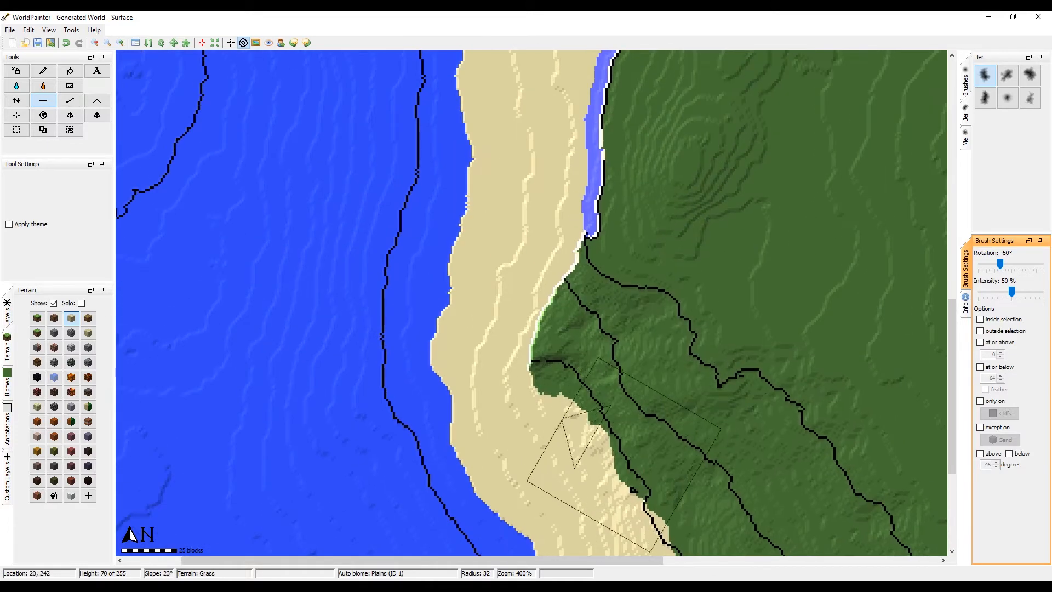
drag(533, 365, 536, 332)
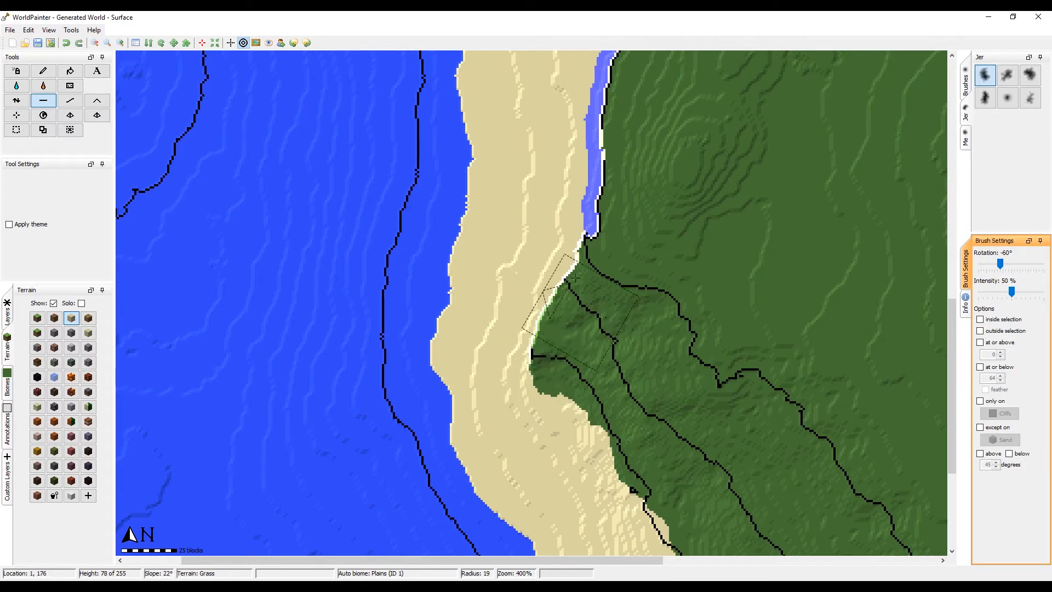
scroll(575, 278, up, 1)
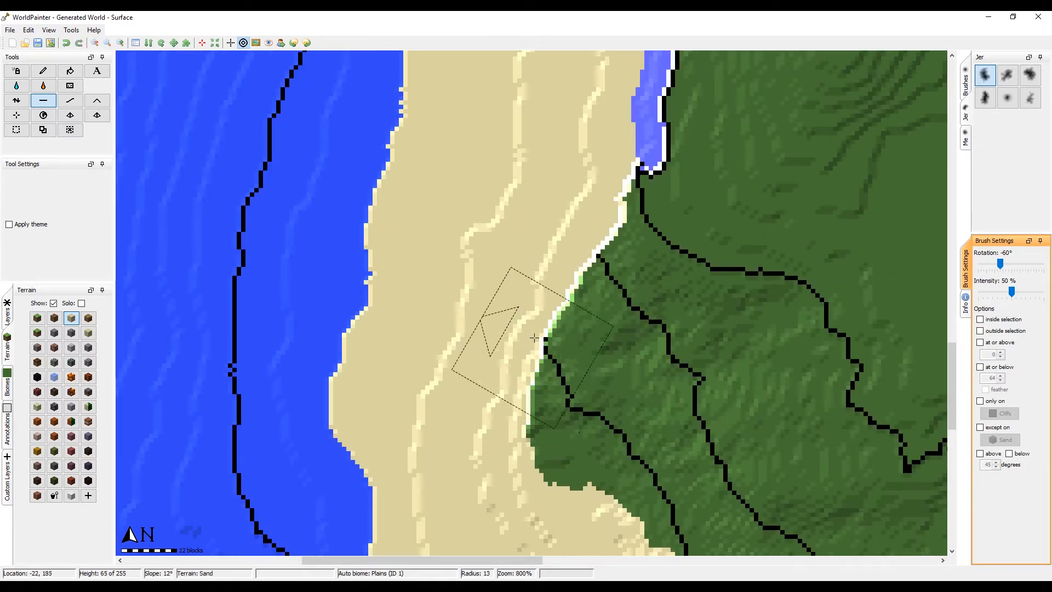
mouse_move(534, 338)
mouse_down()
mouse_move(577, 274)
mouse_move(528, 363)
mouse_up()
key(ctrl+z)
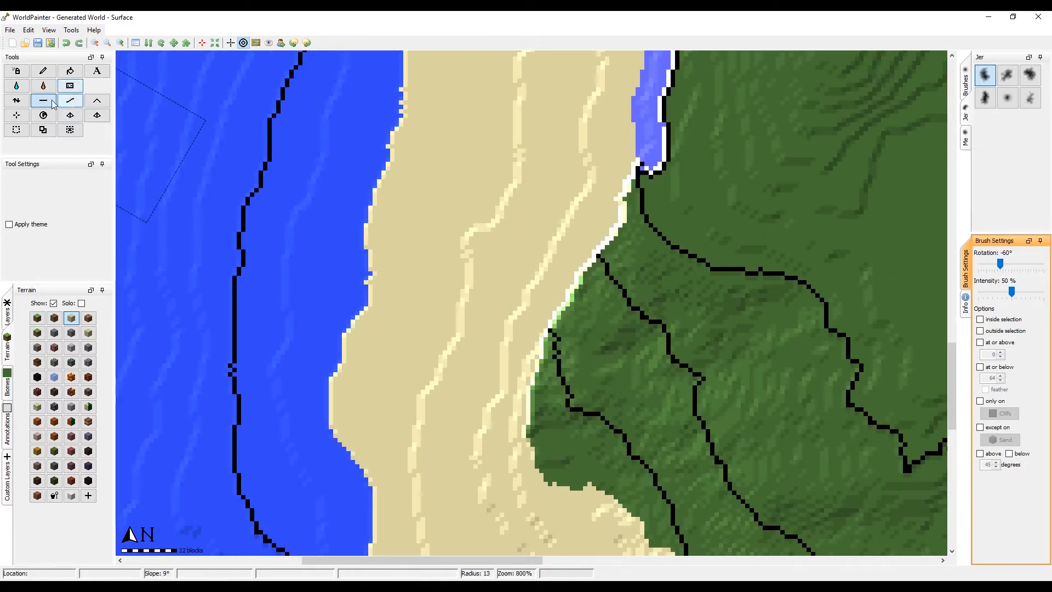
Step: Smooth the beach edge below the Cliffs strip's southern end with the Smooth tool at radius 15, and undo the last stroke
click(69, 103)
scroll(506, 260, down, 1)
mouse_move(624, 230)
mouse_down()
mouse_move(594, 260)
mouse_move(534, 417)
mouse_move(521, 350)
mouse_move(630, 189)
mouse_move(653, 199)
mouse_move(684, 190)
mouse_up()
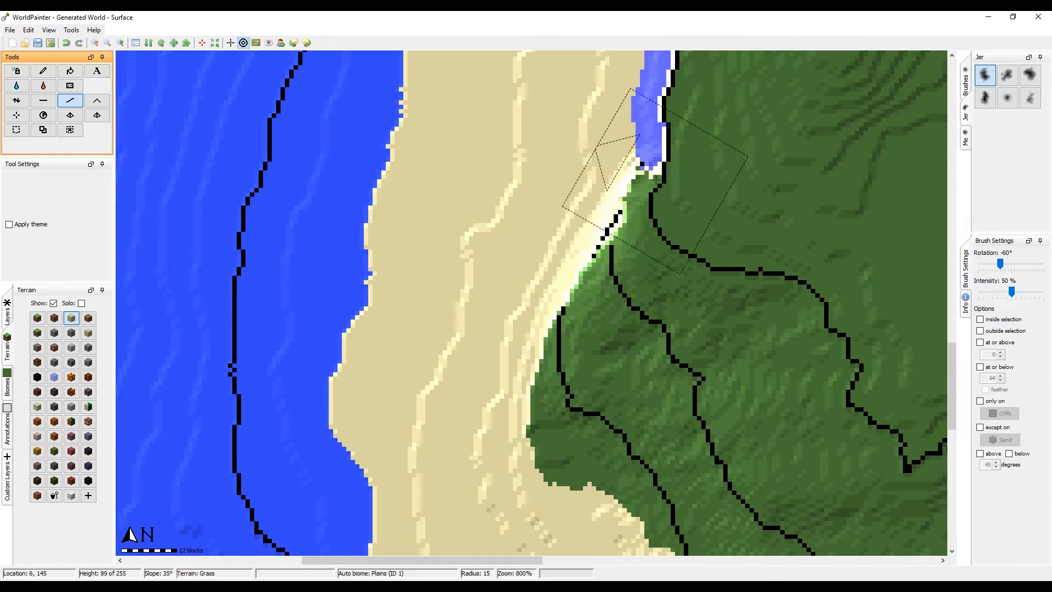
key(ctrl+z)
Step: Set the brush exception to the Cliffs layer and smooth the ground around the strip's southern end at radius 15
middle_drag(684, 159, 663, 226)
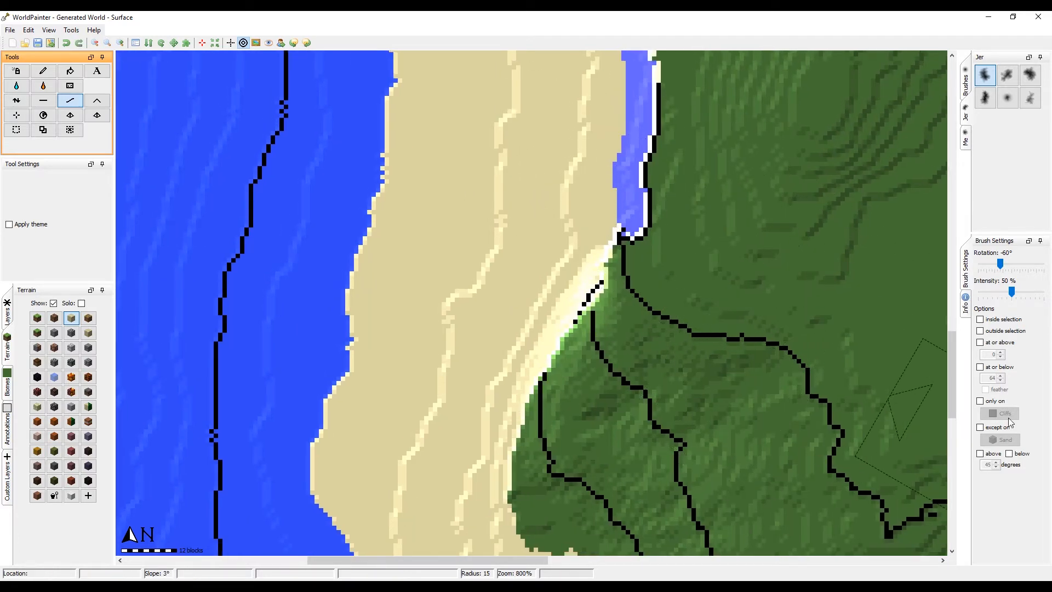
click(999, 439)
mouse_move(1035, 486)
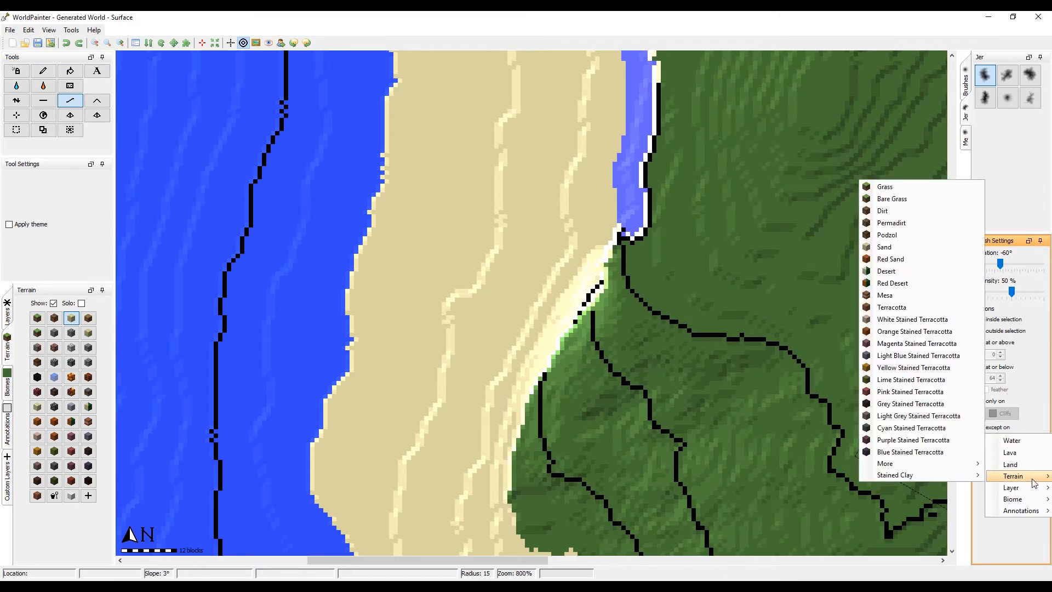
click(931, 486)
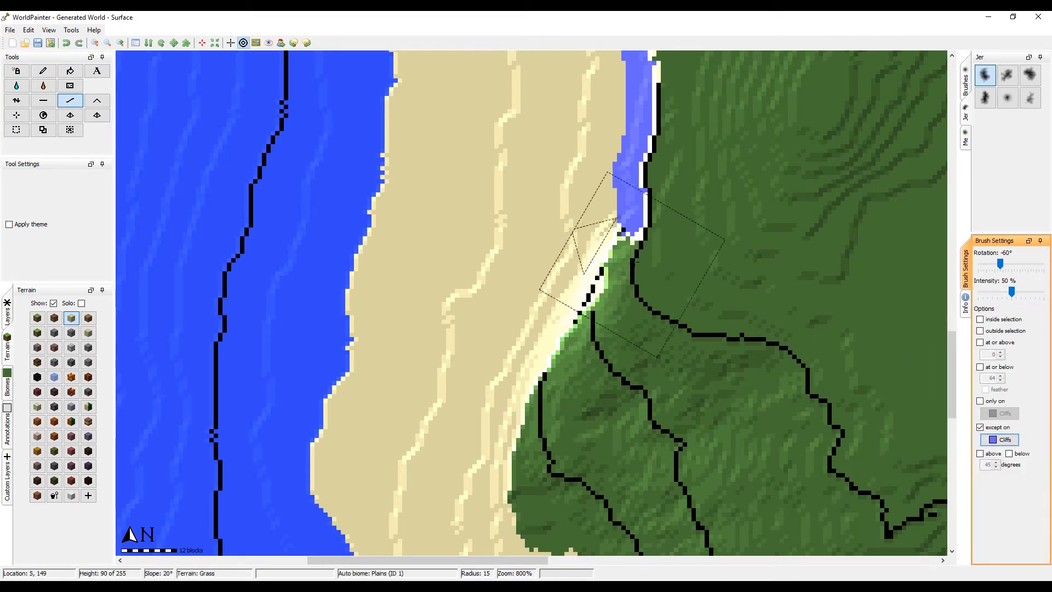
middle_drag(666, 291, 580, 509)
middle_drag(537, 341, 610, 527)
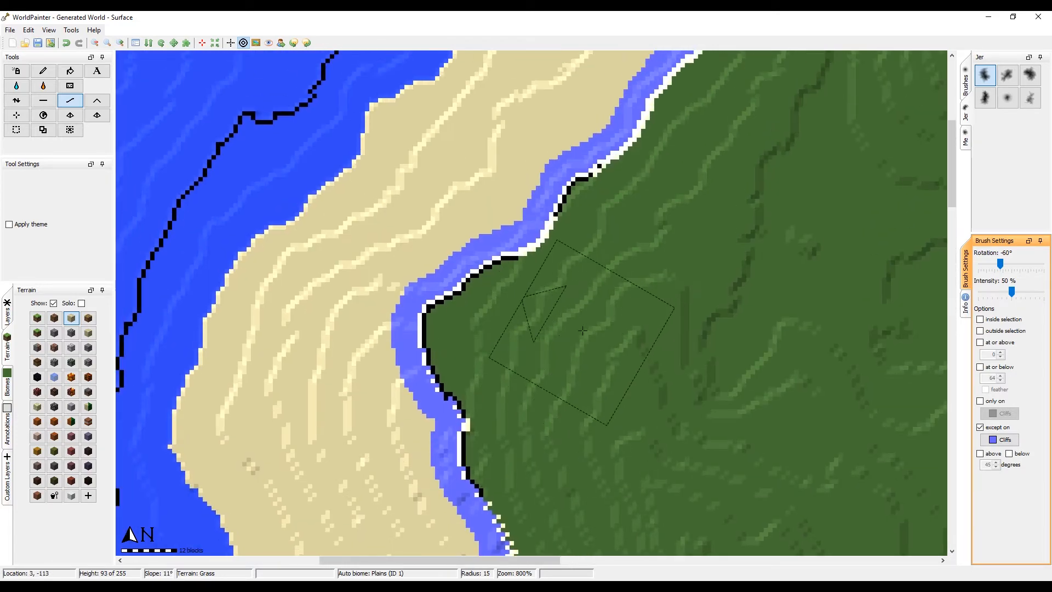
Step: Raise the plateau's grass edge directly behind the northern half of the Cliffs strip with the Height tool at radius 24
middle_drag(583, 321, 611, 232)
click(17, 101)
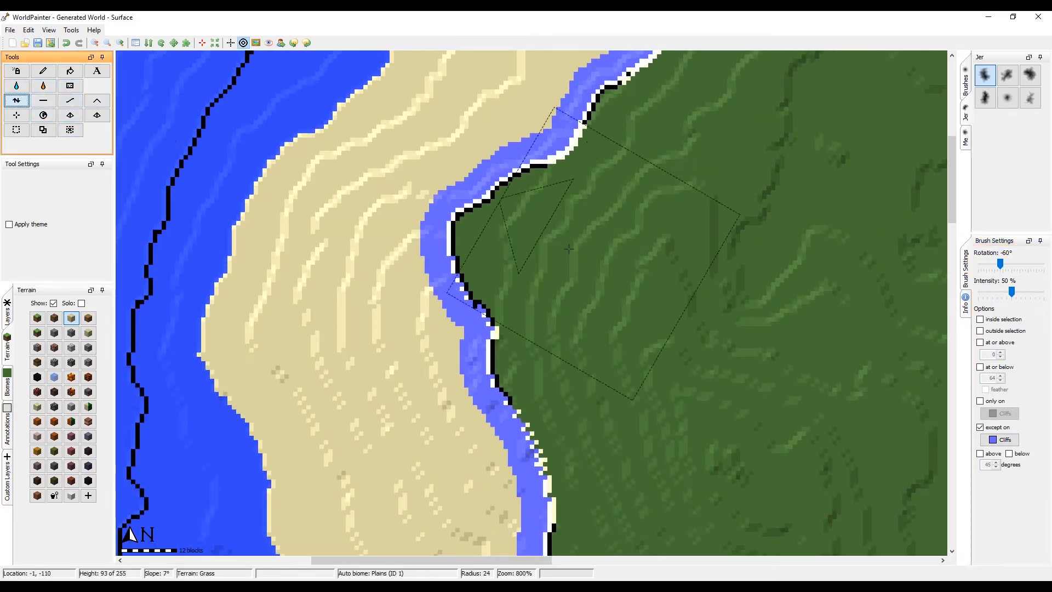
mouse_move(699, 147)
middle_down()
mouse_move(639, 328)
mouse_move(527, 515)
middle_up()
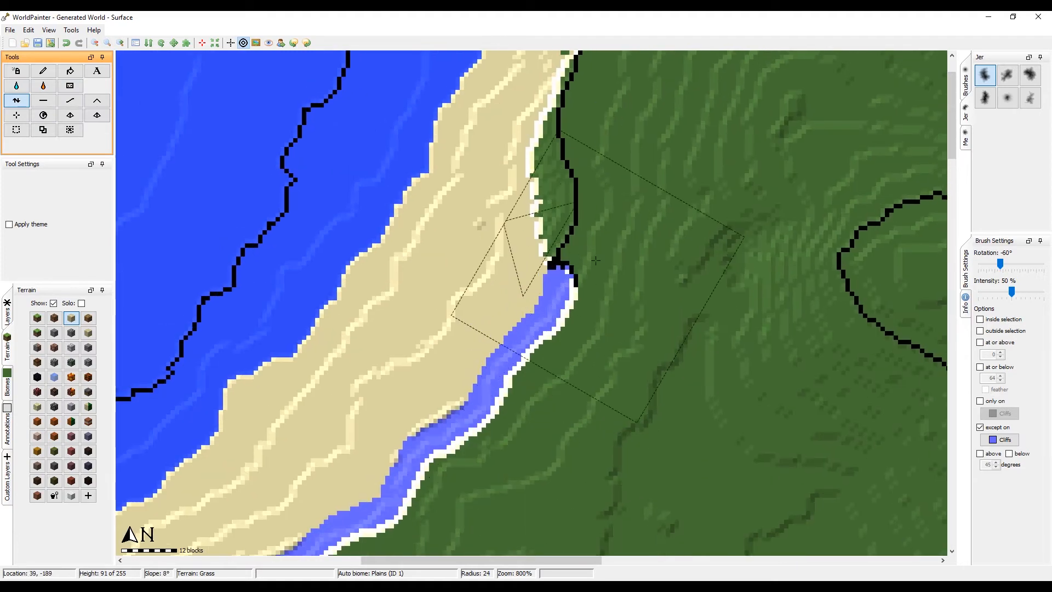
middle_drag(702, 119, 665, 346)
mouse_move(652, 537)
middle_down()
mouse_move(663, 68)
mouse_move(646, 17)
middle_up()
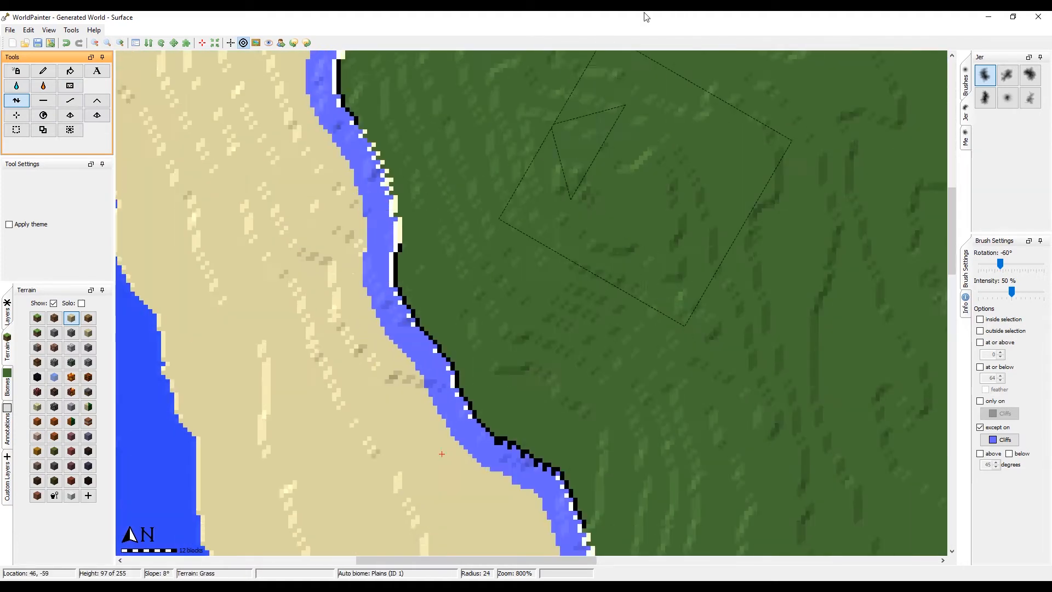
scroll(623, 317, up, 3)
scroll(624, 315, down, 4)
click(633, 298)
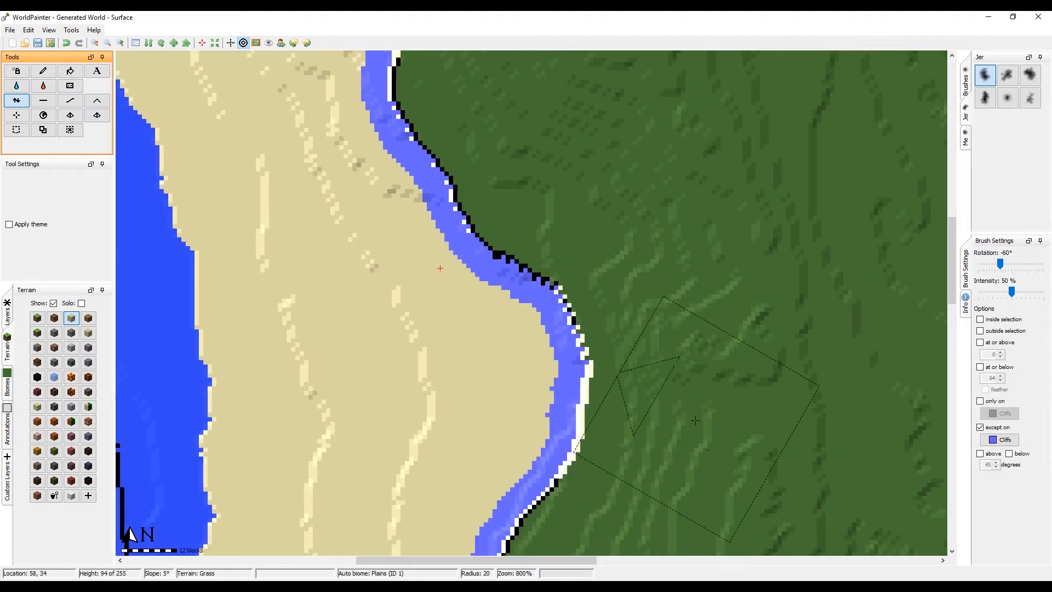
Step: Raise the grass edge behind the rest of the Cliffs strip, including its southern stretch, with the Height tool at radius 20
middle_drag(693, 420, 654, 135)
mouse_move(529, 347)
mouse_down()
mouse_move(517, 394)
mouse_move(509, 306)
mouse_move(489, 428)
mouse_up()
middle_drag(608, 512, 593, 203)
mouse_move(552, 222)
mouse_down()
mouse_move(462, 300)
mouse_move(596, 390)
mouse_move(462, 272)
mouse_up()
mouse_move(494, 60)
middle_down()
mouse_move(598, 440)
mouse_move(598, 510)
middle_up()
middle_drag(572, 76, 587, 540)
middle_drag(517, 77, 549, 442)
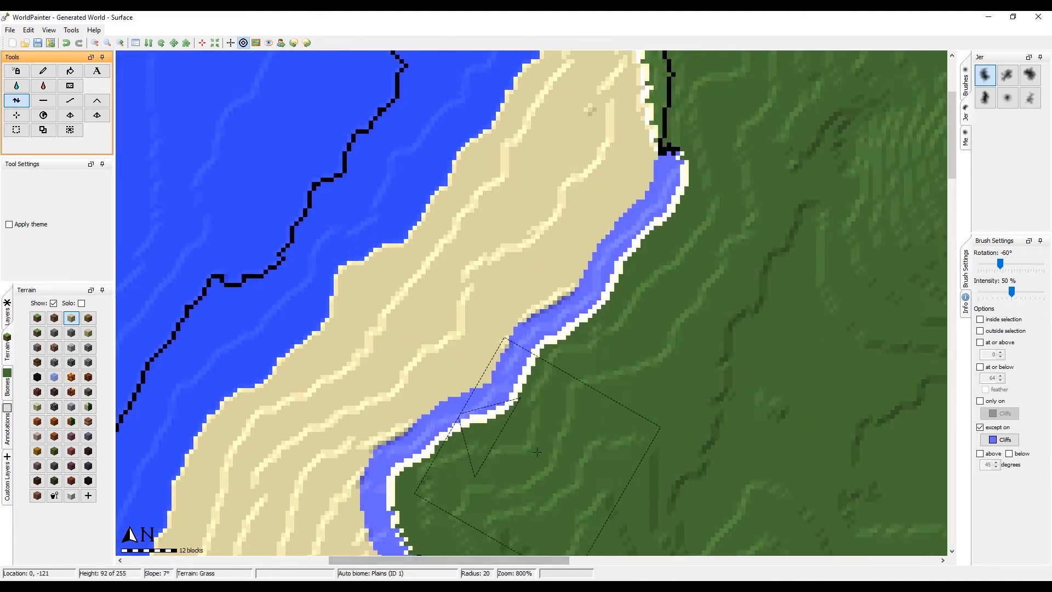
middle_drag(621, 246, 550, 471)
Step: Flatten the steep bank between the northern beach and the plateau, north of the Cliffs strip, with the Flatten tool at radius 17
click(43, 100)
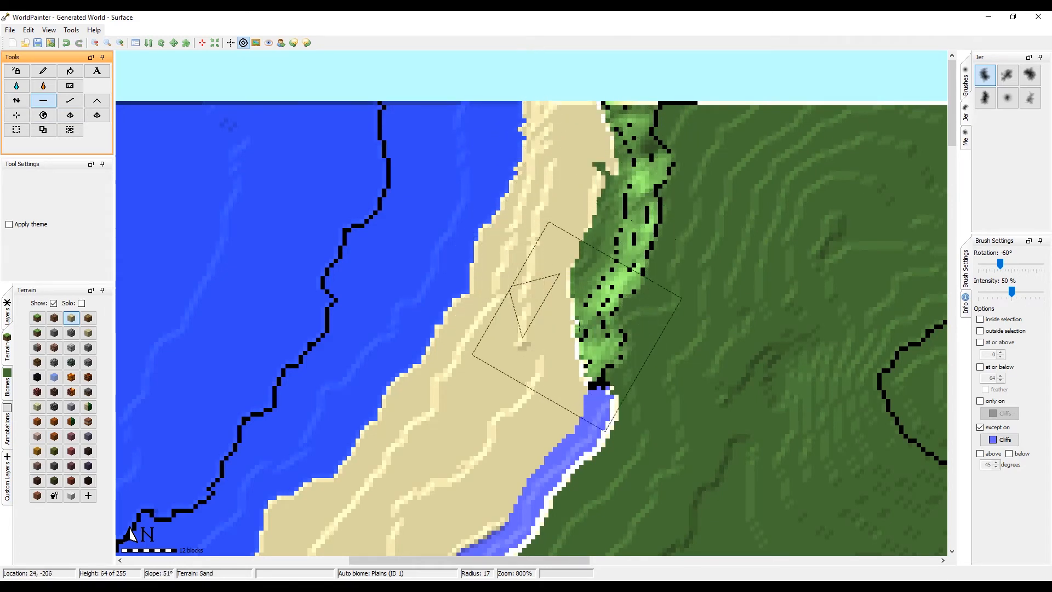
mouse_move(579, 327)
mouse_down()
mouse_move(524, 322)
mouse_move(505, 204)
mouse_up()
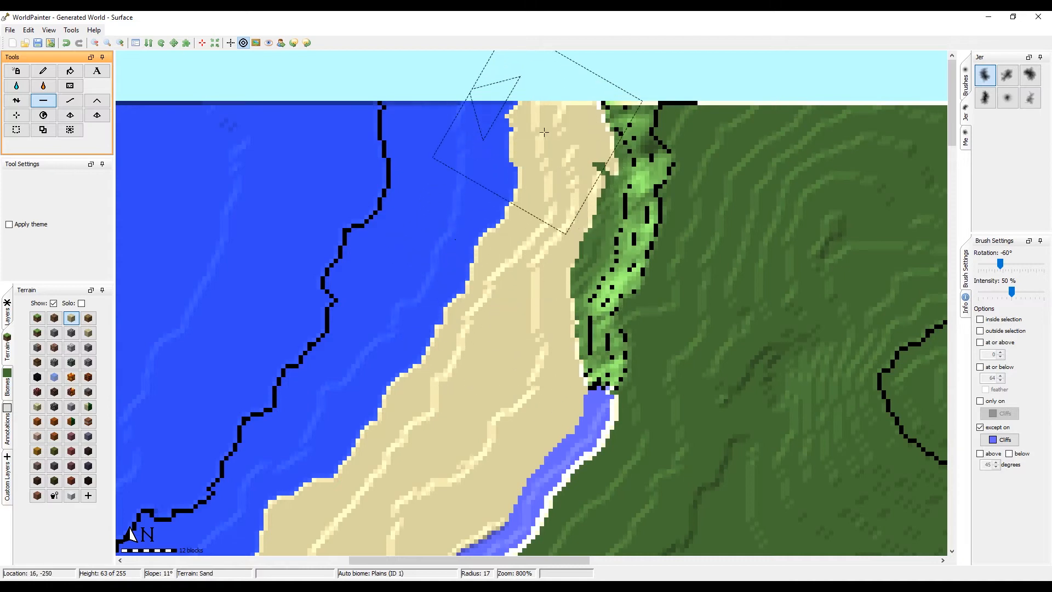
mouse_move(652, 142)
mouse_down()
mouse_move(635, 132)
mouse_move(674, 262)
mouse_move(597, 328)
mouse_move(622, 226)
mouse_up()
Step: Widen the slope north of the Cliffs strip into a gentler rise inland with Flatten strokes at radius 24
scroll(651, 140, down, 6)
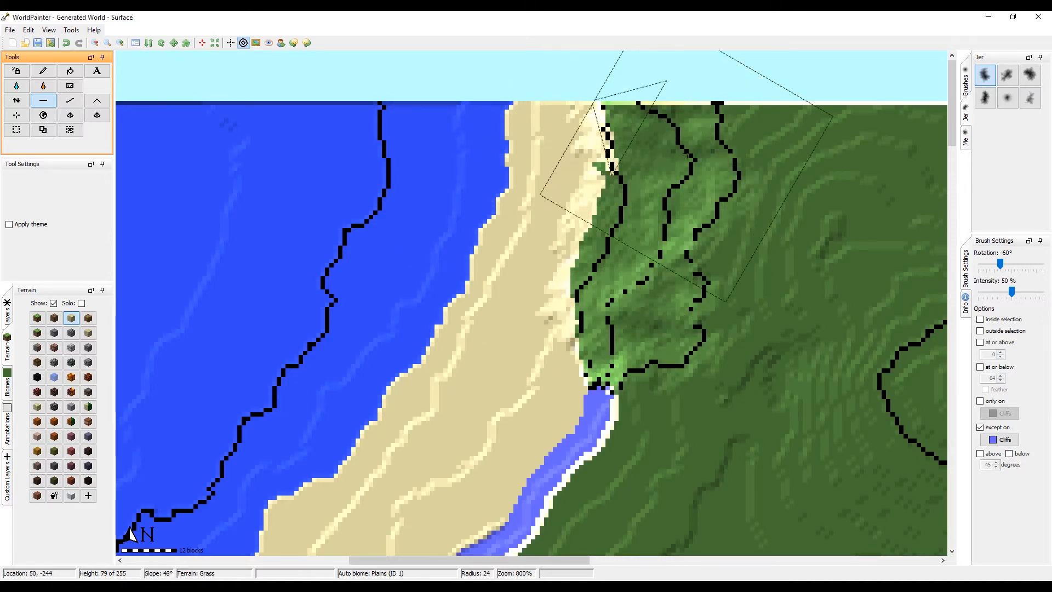
mouse_move(657, 131)
mouse_down()
mouse_move(646, 126)
mouse_move(652, 258)
mouse_move(690, 181)
mouse_move(795, 160)
mouse_move(817, 144)
mouse_up()
middle_drag(819, 141, 572, 176)
scroll(570, 174, up, 1)
mouse_move(553, 163)
mouse_down()
mouse_move(631, 241)
mouse_move(575, 219)
mouse_move(526, 329)
mouse_move(405, 395)
mouse_move(619, 230)
mouse_move(569, 408)
mouse_up()
mouse_move(556, 430)
middle_down()
mouse_move(701, 297)
mouse_move(704, 379)
middle_up()
Step: Flatten the foot of the northern grass slope down toward beach level, finishing with strokes at radius 15
scroll(482, 329, up, 5)
mouse_move(488, 334)
mouse_down()
mouse_move(559, 375)
mouse_move(478, 251)
mouse_up()
scroll(520, 326, down, 4)
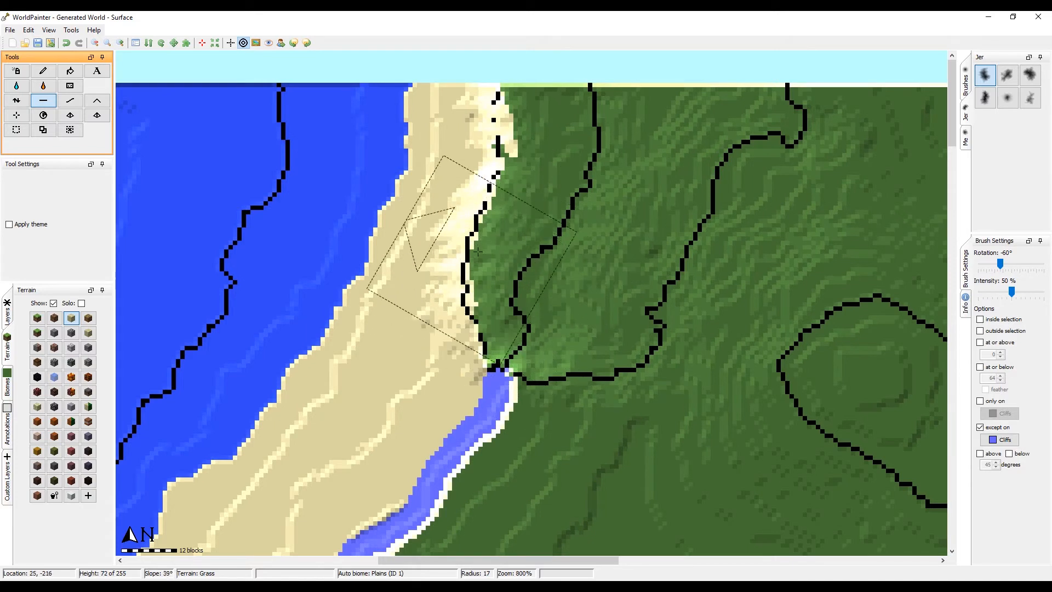
scroll(438, 378, down, 7)
mouse_move(450, 356)
mouse_down()
mouse_move(441, 284)
mouse_move(490, 201)
mouse_up()
drag(481, 344, 463, 259)
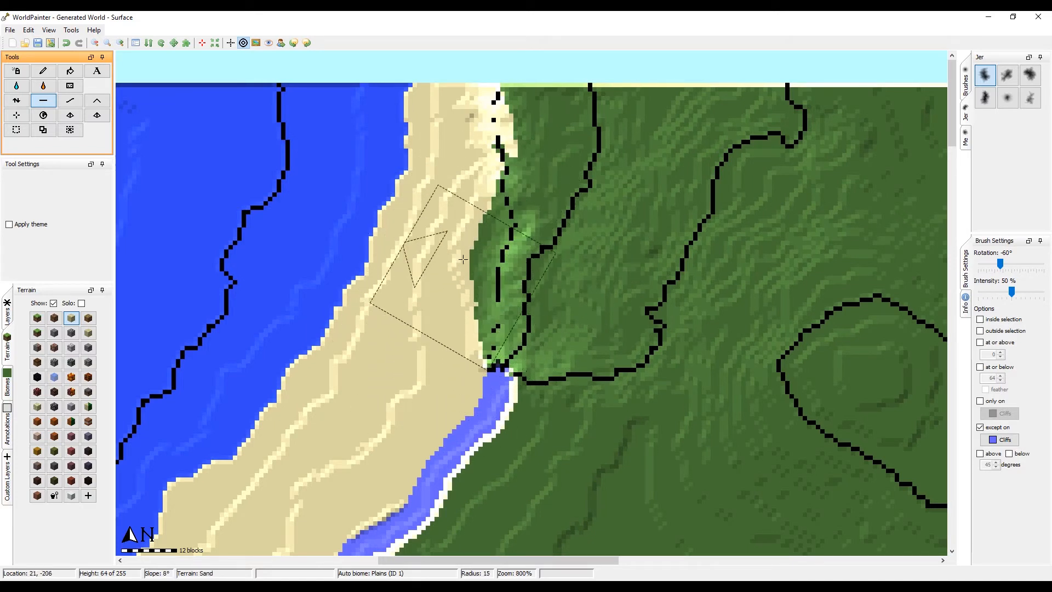
mouse_move(494, 158)
mouse_down()
mouse_move(481, 113)
mouse_move(449, 158)
mouse_move(479, 109)
mouse_move(484, 232)
mouse_up()
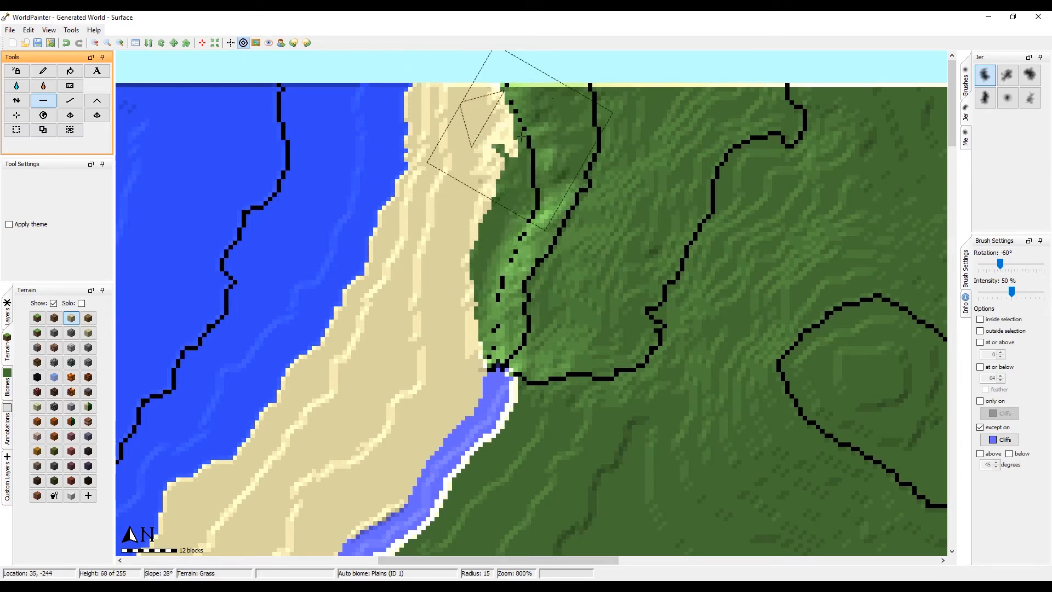
mouse_move(521, 134)
mouse_down()
mouse_move(493, 117)
mouse_move(495, 65)
mouse_move(483, 220)
mouse_up()
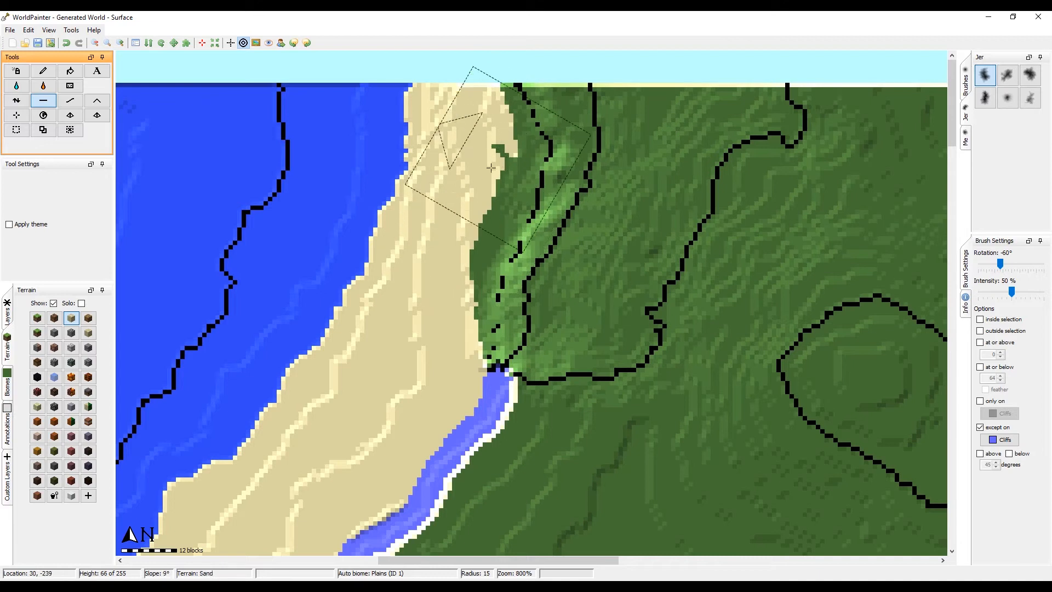
Step: Level the northern sand beach and extend it toward the water with the Flatten tool at radius 18
mouse_move(480, 309)
mouse_down()
mouse_move(477, 378)
mouse_move(473, 356)
mouse_move(511, 356)
mouse_move(537, 385)
mouse_move(538, 228)
mouse_move(513, 99)
mouse_move(438, 307)
mouse_move(520, 165)
mouse_move(422, 333)
mouse_move(417, 181)
mouse_move(394, 137)
mouse_move(378, 298)
mouse_move(441, 225)
mouse_move(433, 382)
mouse_move(343, 362)
mouse_move(384, 390)
mouse_up()
scroll(539, 228, down, 2)
scroll(379, 298, down, 3)
mouse_move(384, 390)
middle_down()
mouse_move(599, 77)
mouse_move(581, 283)
middle_up()
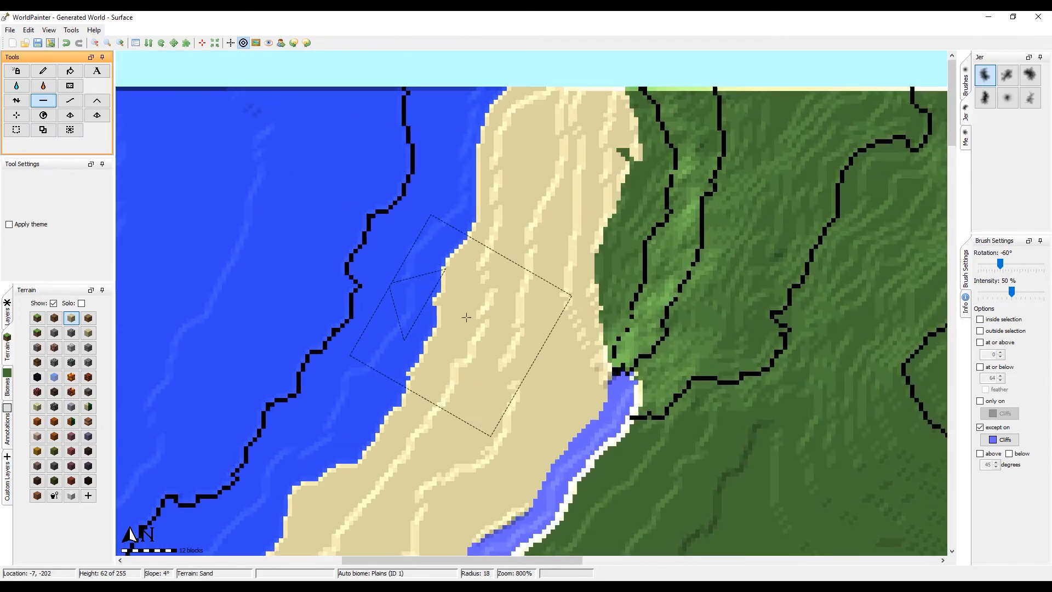
scroll(600, 311, down, 2)
Step: Undo a radius 17 Smooth stroke on the inland edge of the Cliffs strip's middle section, and smooth that edge at radius 5
middle_drag(586, 329, 606, 99)
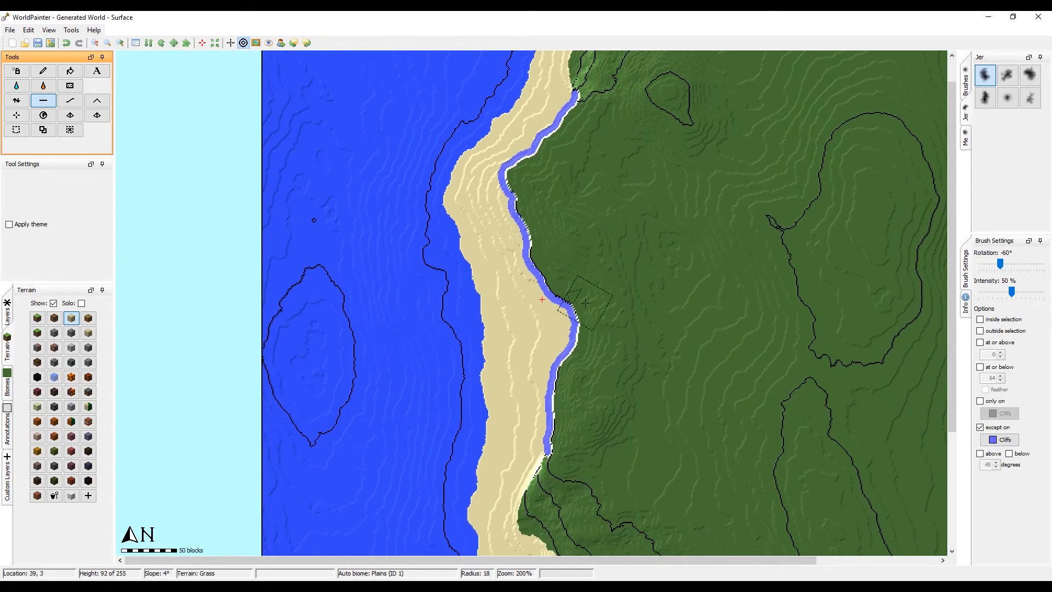
scroll(585, 302, up, 1)
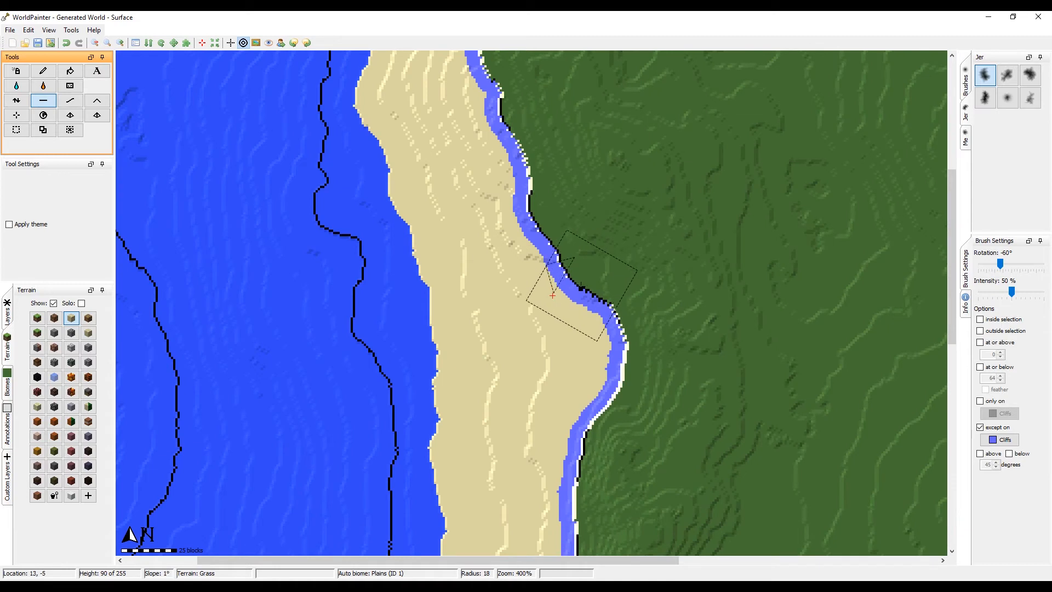
scroll(553, 294, up, 1)
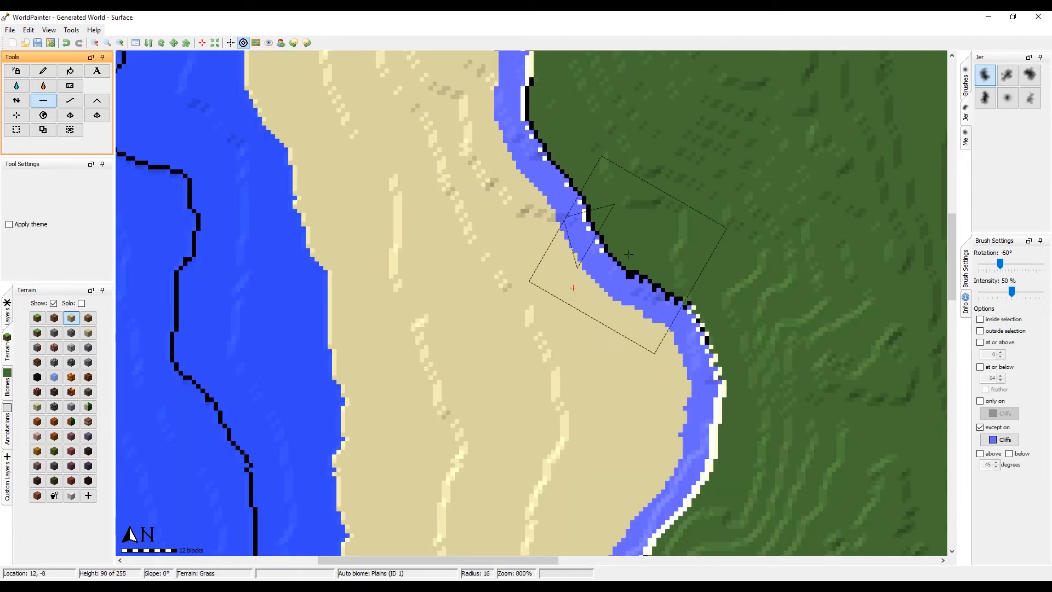
middle_drag(692, 133, 624, 297)
scroll(438, 235, up, 2)
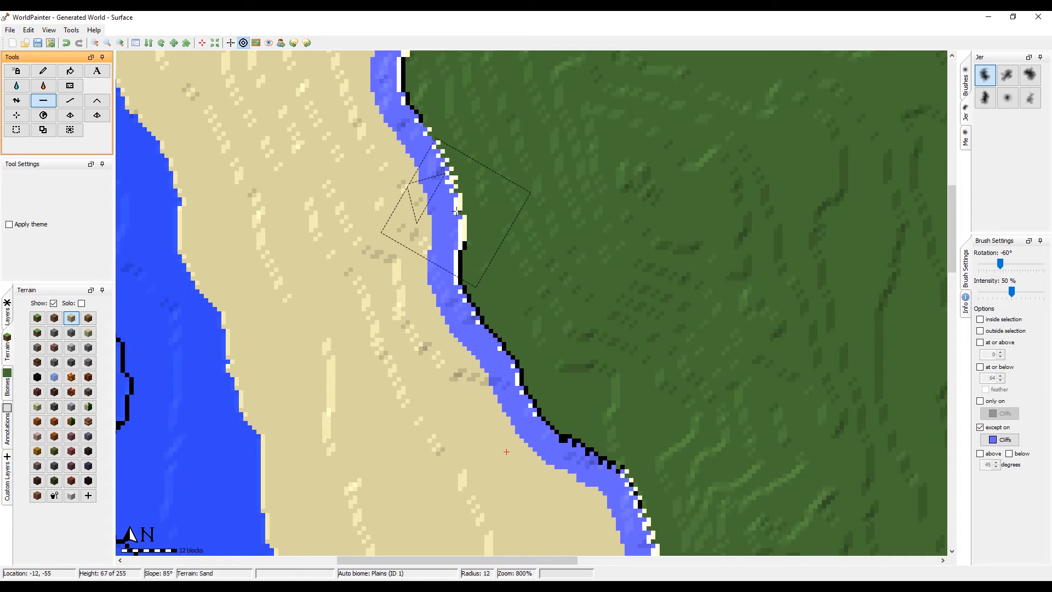
middle_drag(460, 213, 507, 323)
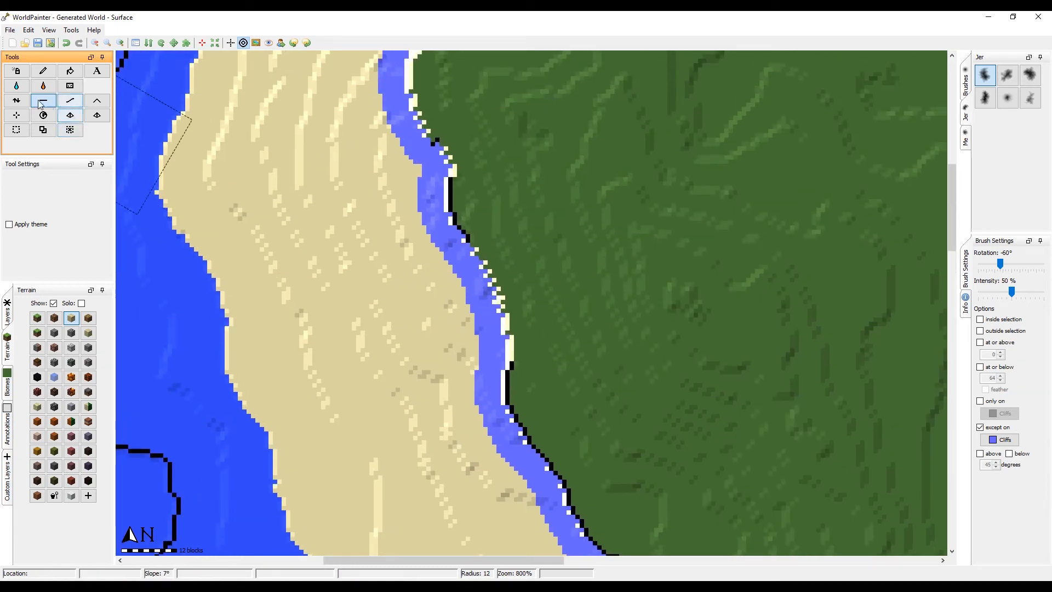
click(78, 106)
scroll(441, 228, down, 5)
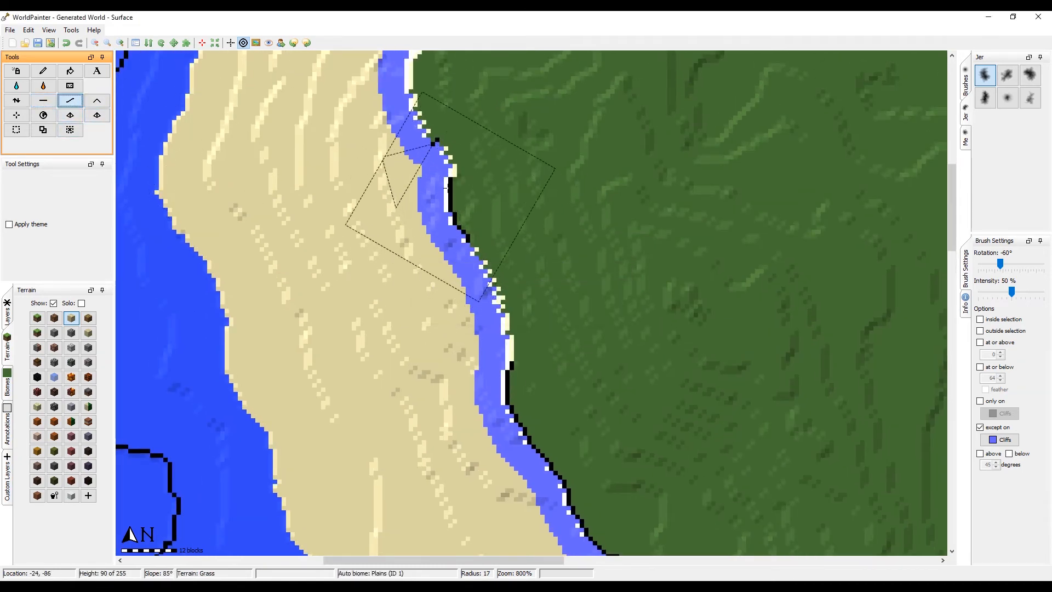
drag(450, 193, 490, 293)
key(ctrl+z)
scroll(455, 225, up, 5)
drag(455, 222, 503, 306)
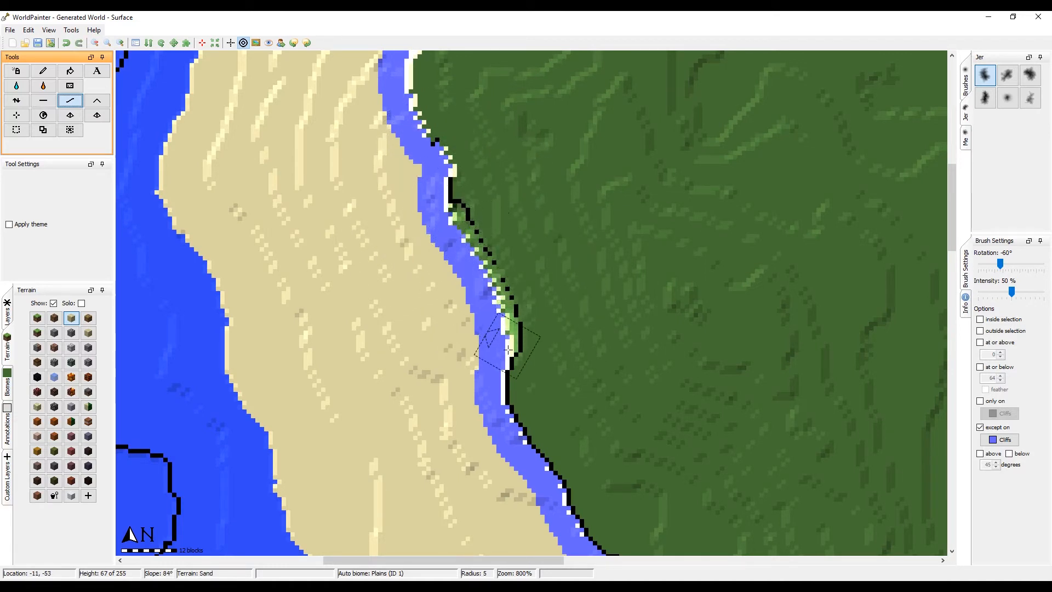
drag(507, 401, 519, 441)
Step: Smooth the grass rim along the southern half of the Cliffs strip down to its southern end at radius 5 to 6
middle_drag(518, 432, 460, 194)
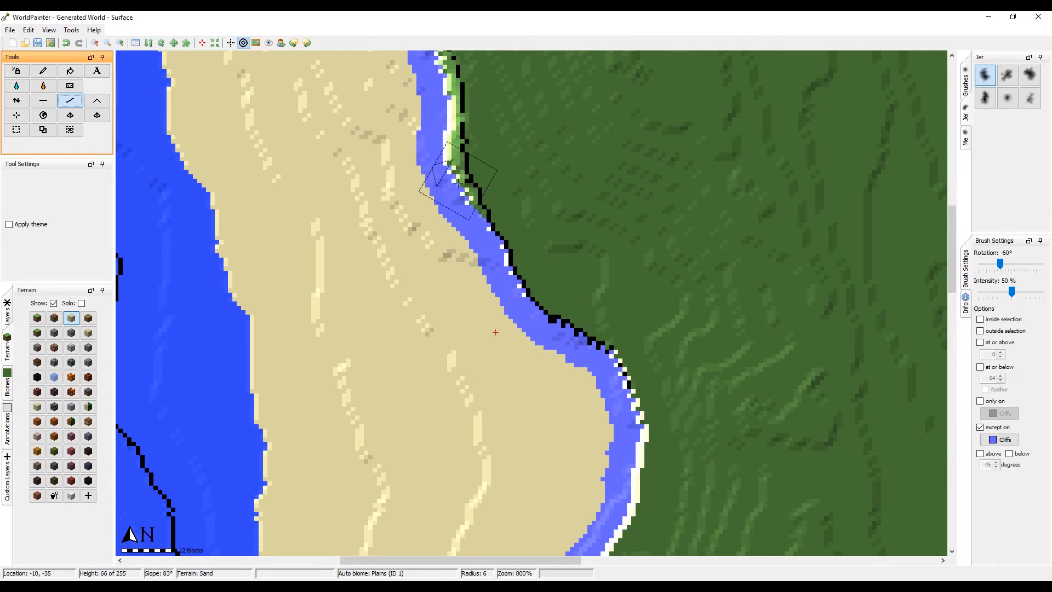
drag(457, 180, 554, 326)
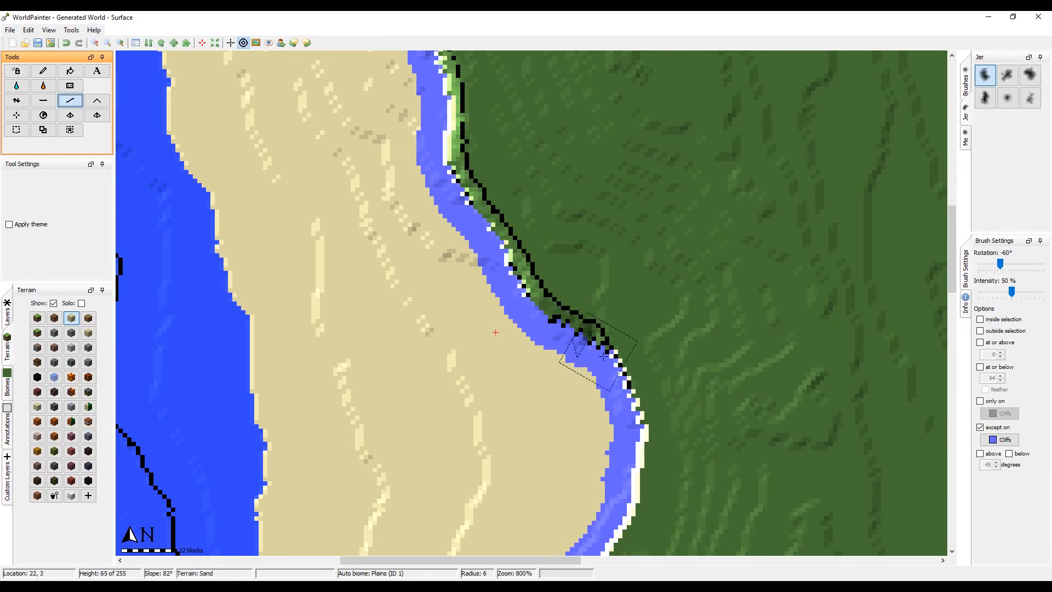
middle_drag(603, 356, 582, 163)
mouse_move(603, 197)
mouse_down()
mouse_move(611, 252)
mouse_move(591, 349)
mouse_up()
middle_drag(558, 385, 615, 232)
middle_drag(577, 306, 616, 140)
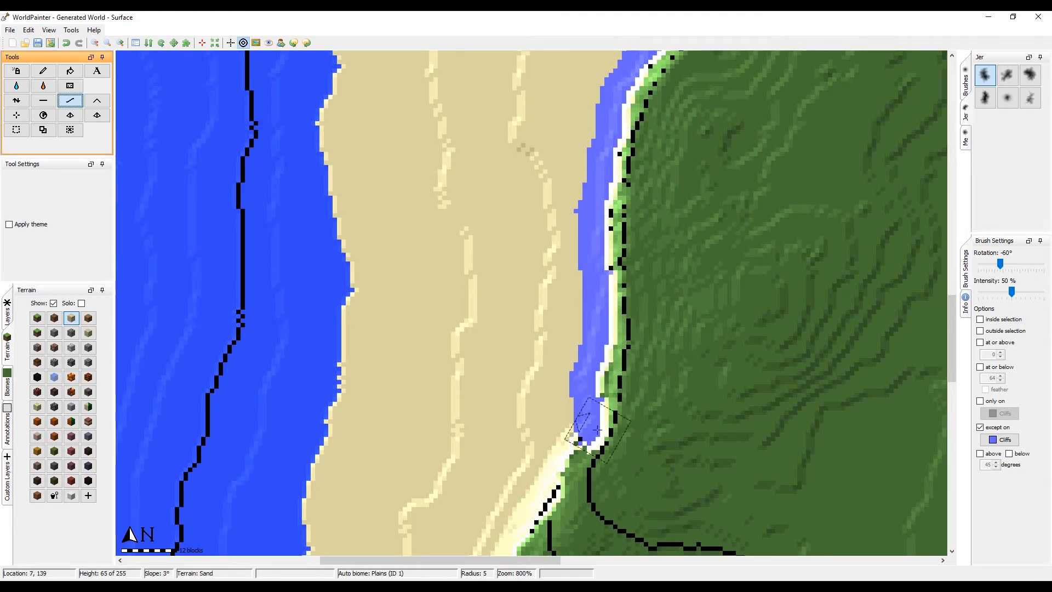
Step: Smooth the grass rim along the northern half of the Cliffs strip up to its northern tip at radius 5 to 6
middle_drag(583, 83, 496, 394)
middle_drag(549, 90, 504, 393)
middle_drag(351, 77, 454, 295)
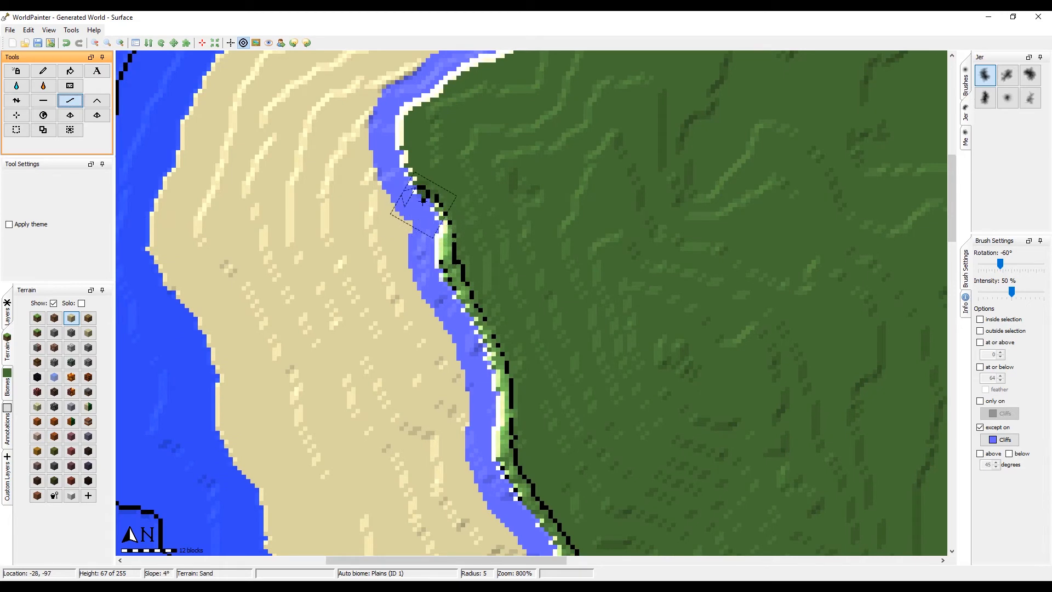
middle_drag(400, 127, 430, 327)
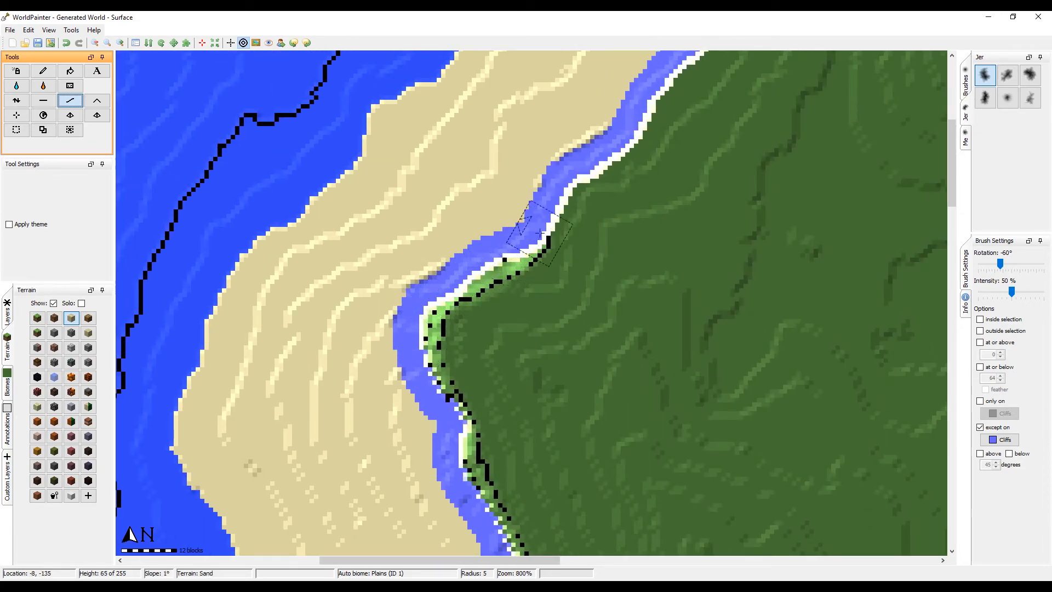
middle_drag(625, 133, 537, 332)
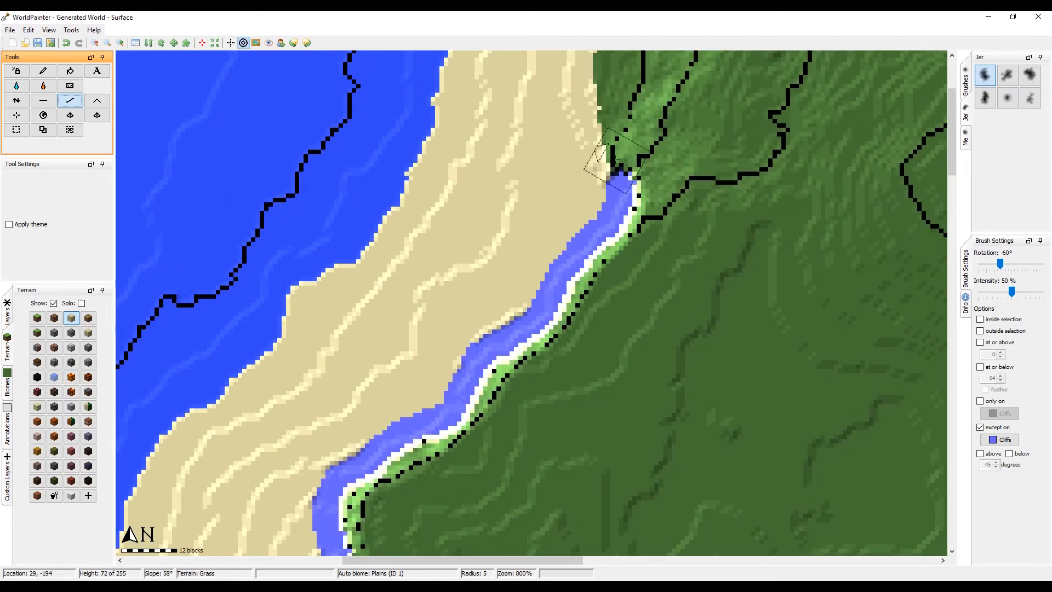
scroll(610, 169, up, 1)
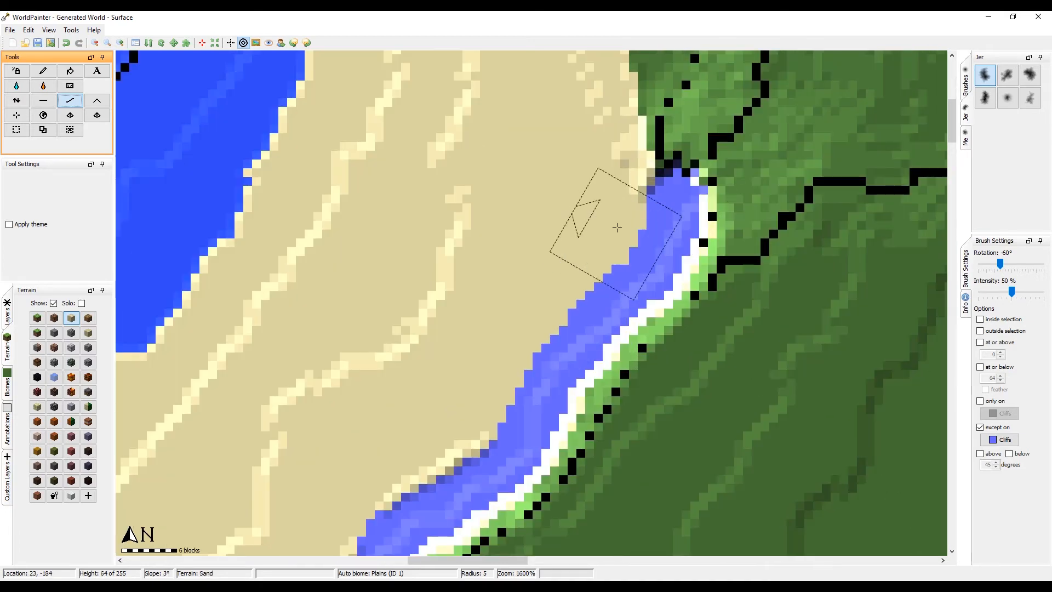
middle_drag(684, 153, 581, 272)
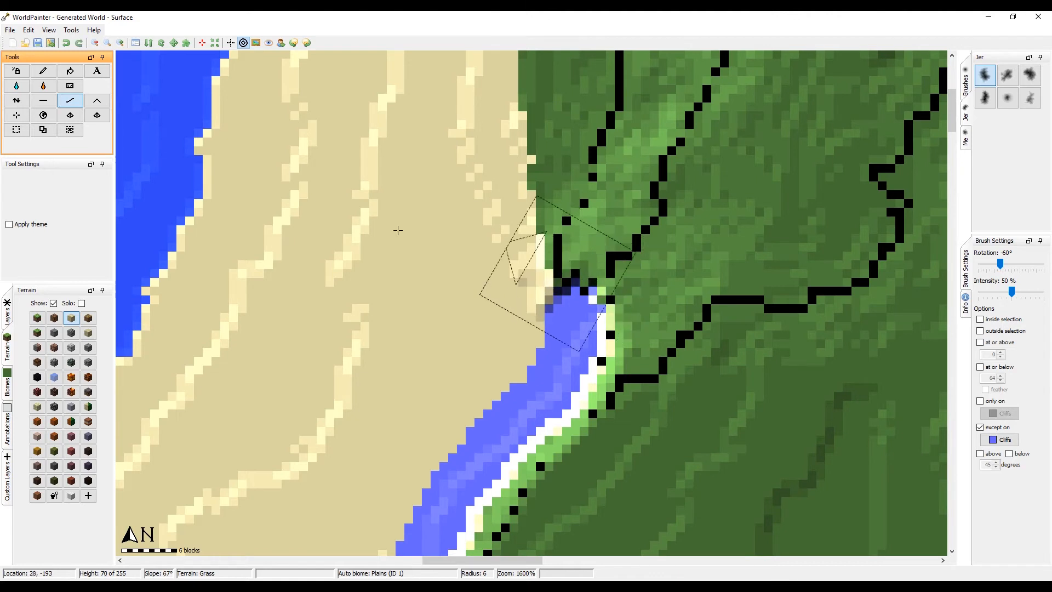
Step: Raise the grass slope around and just above the Cliffs strip's northern tip with the Height tool at radius 6 to 11
click(16, 99)
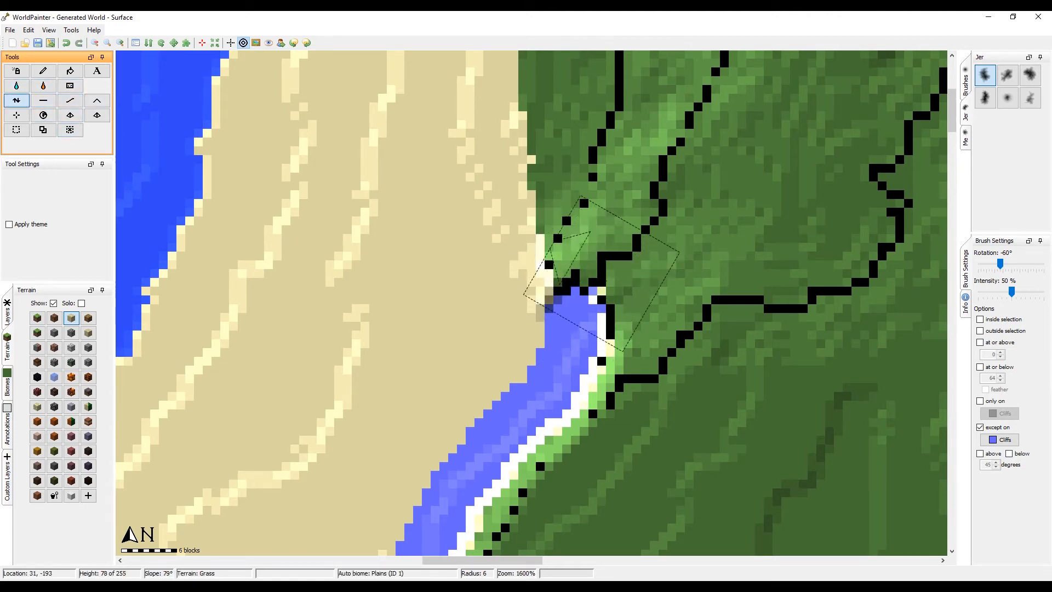
drag(597, 282, 601, 290)
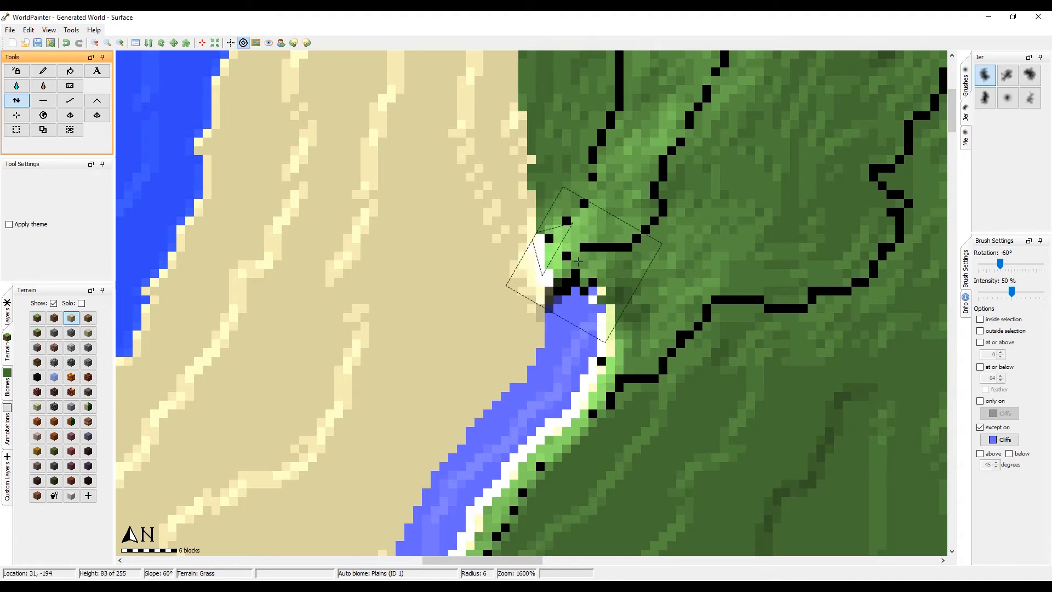
scroll(568, 169, down, 1)
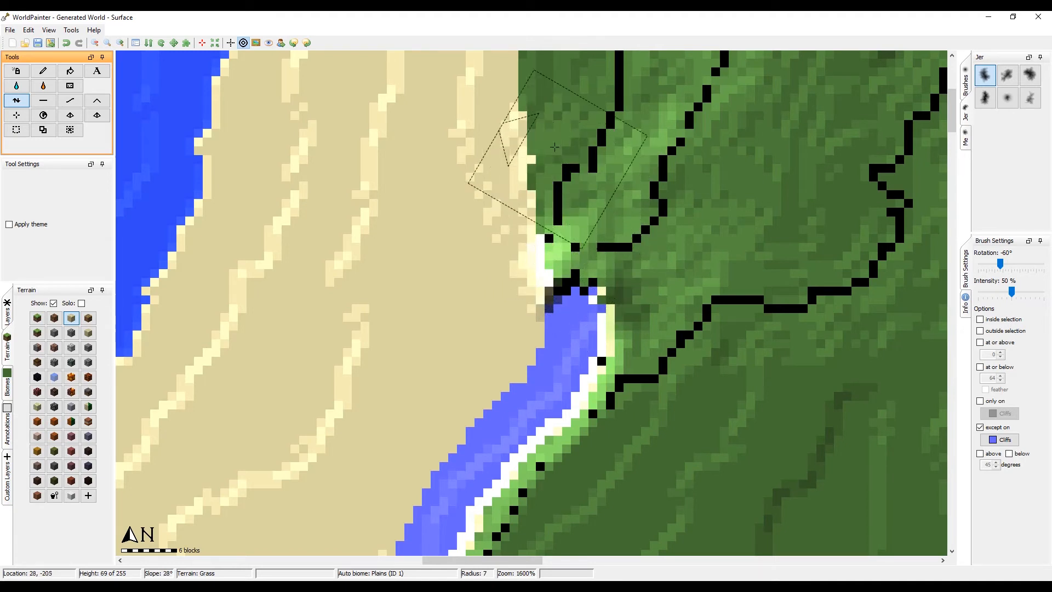
click(562, 170)
click(572, 185)
click(609, 191)
scroll(618, 191, down, 4)
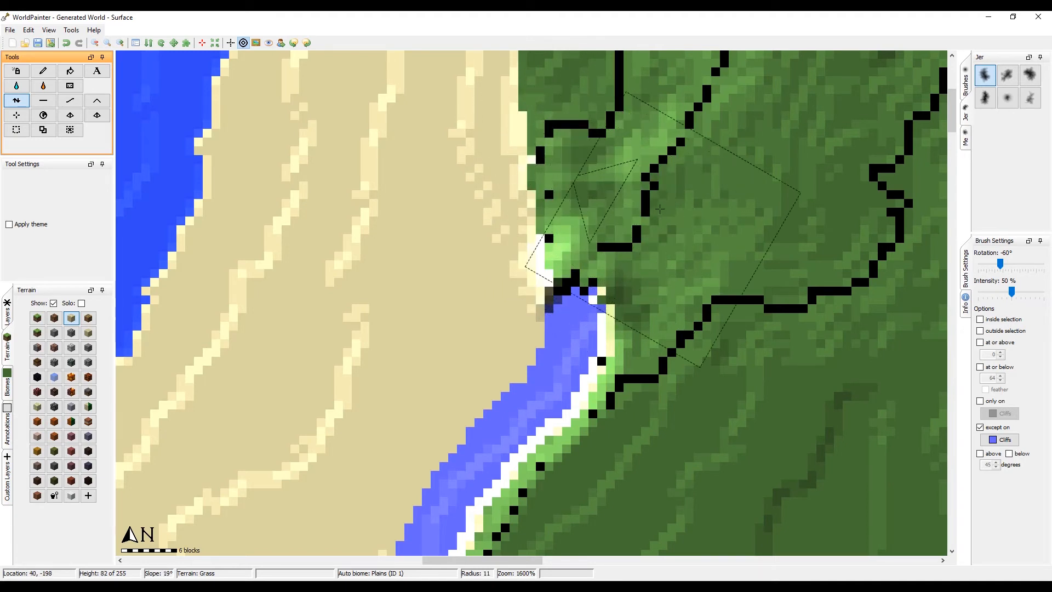
click(619, 181)
Step: Flatten the grass slopes around the Cliffs strip's northern tip and southern end with the Flatten tool at radius 11
click(44, 101)
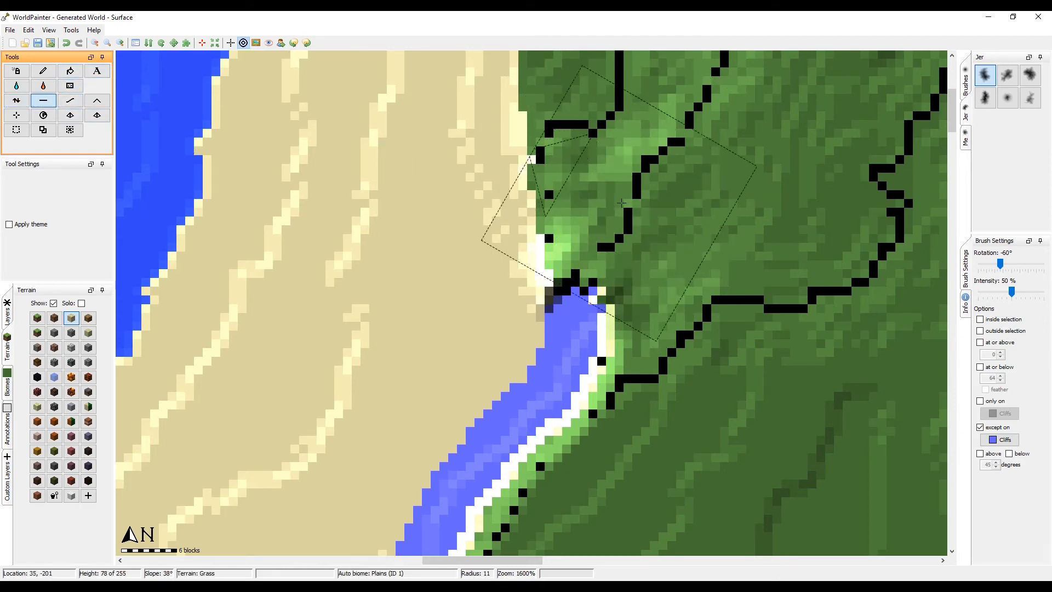
scroll(767, 299, down, 3)
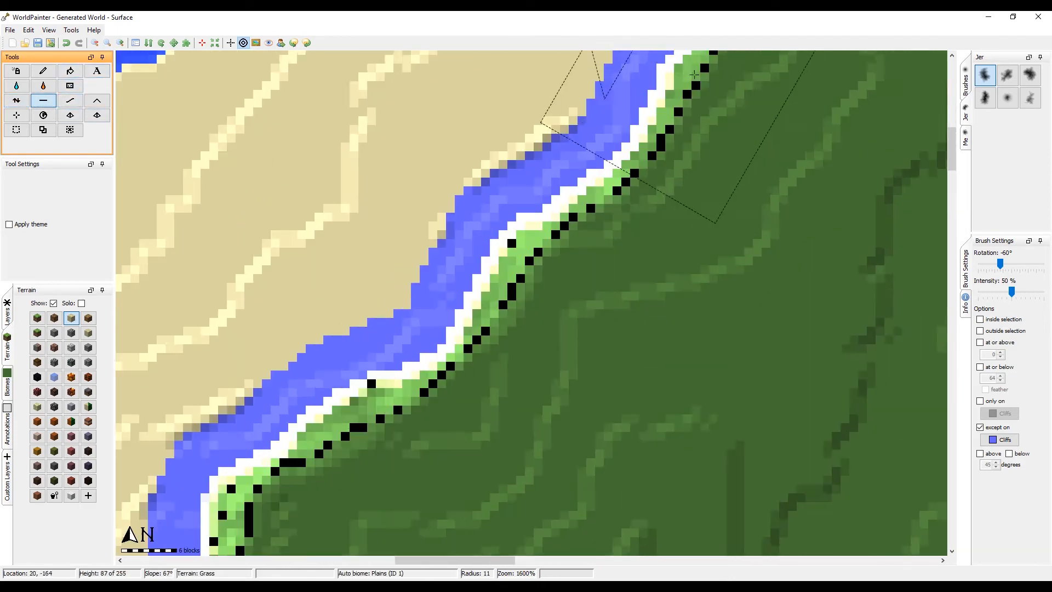
scroll(564, 230, up, 2)
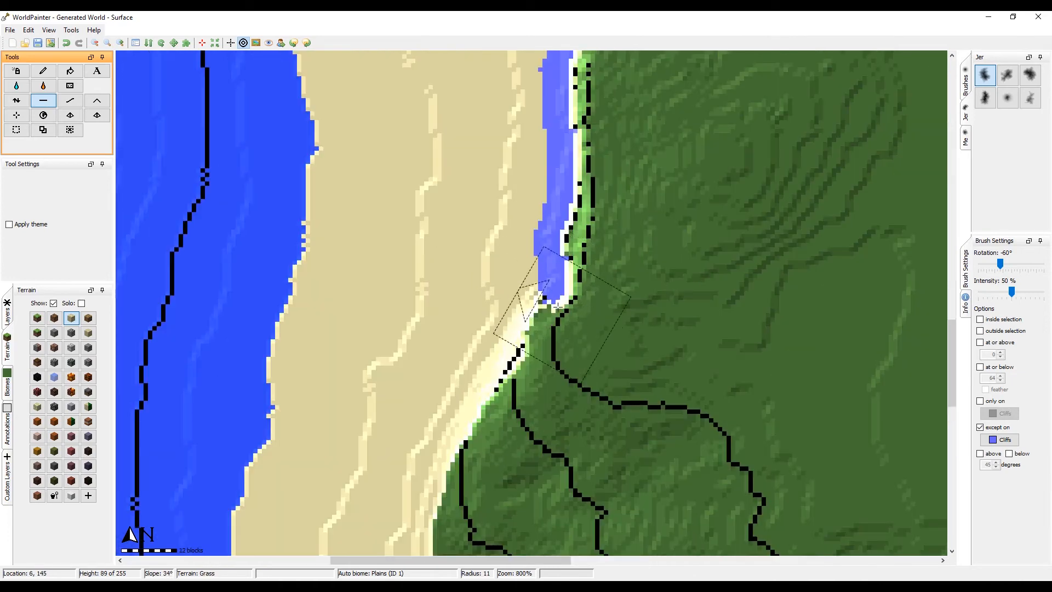
scroll(560, 294, up, 1)
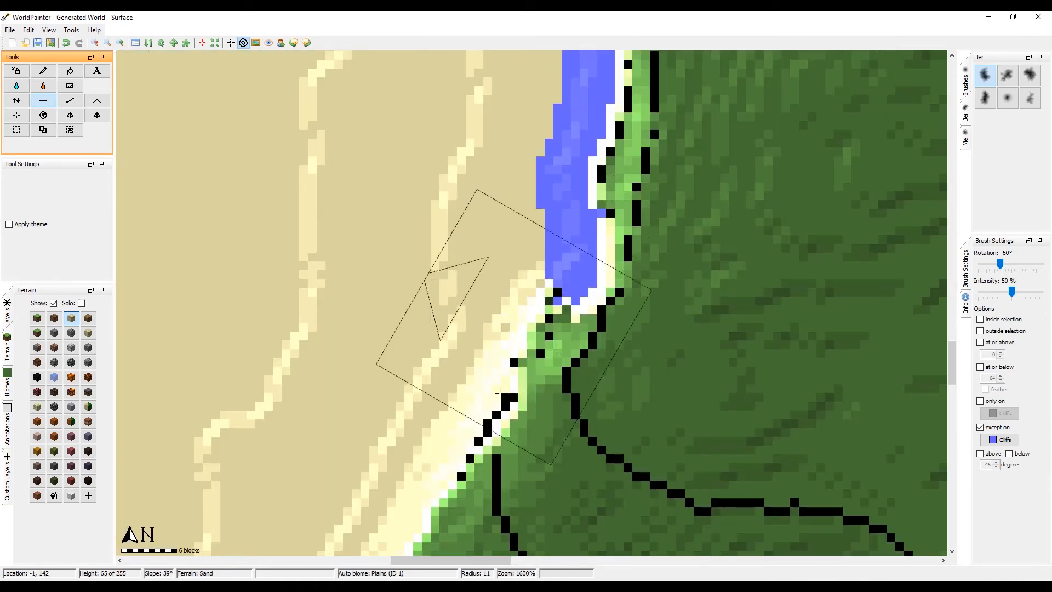
scroll(551, 211, down, 1)
Step: Fill the whole world with the Grass terrain type using a global operation
middle_drag(551, 211, 595, 548)
middle_drag(553, 164, 580, 537)
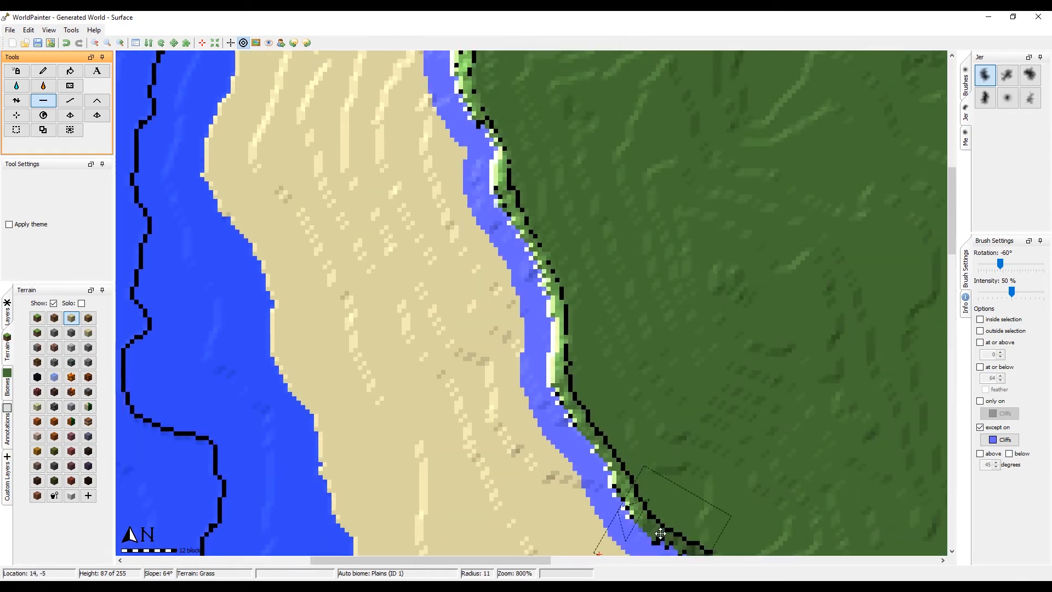
scroll(562, 331, down, 1)
middle_drag(561, 117, 463, 392)
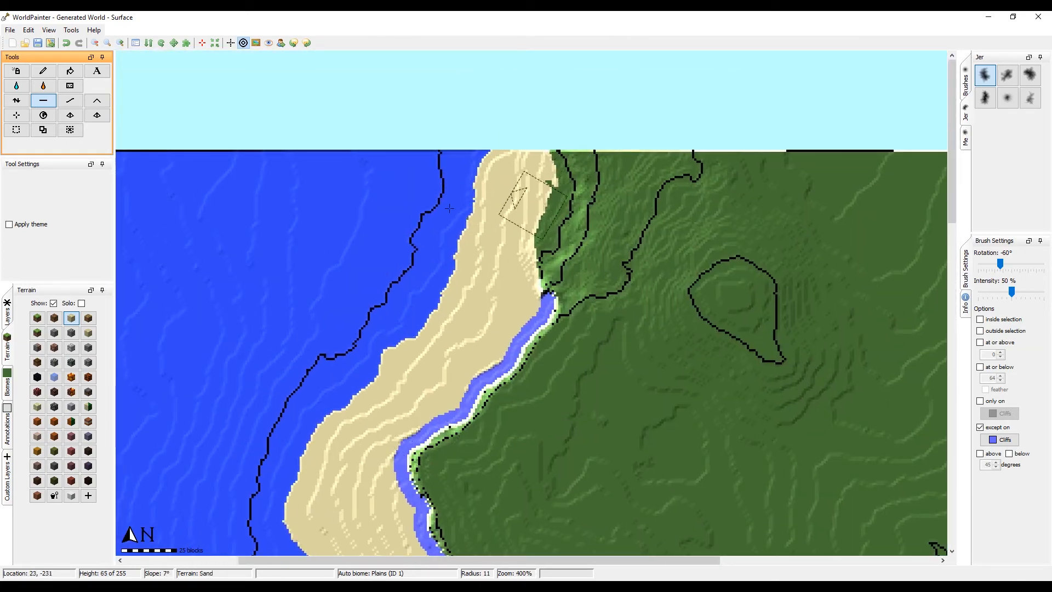
click(43, 115)
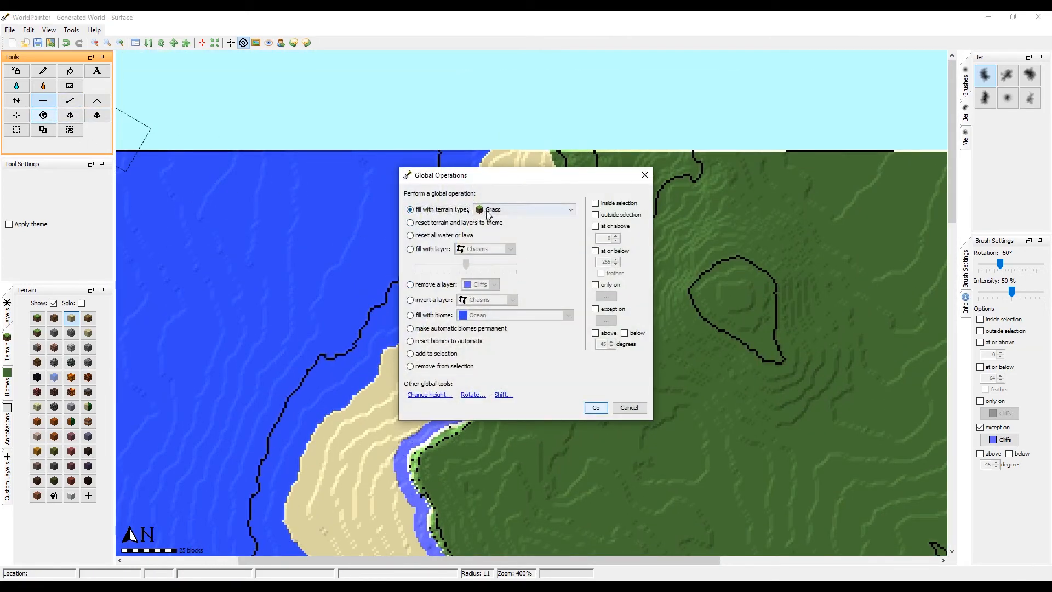
click(596, 408)
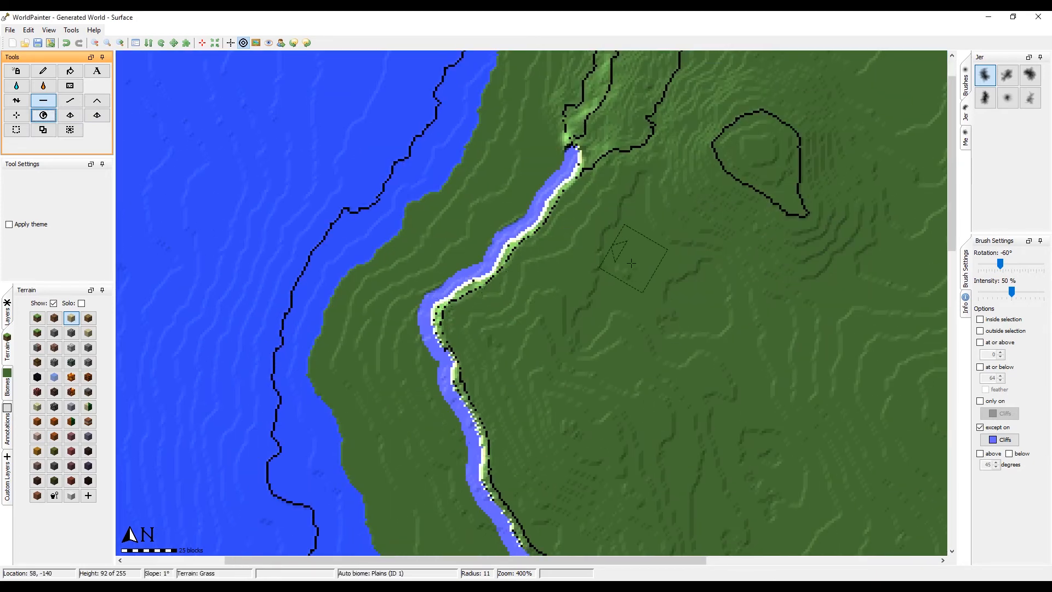
click(53, 118)
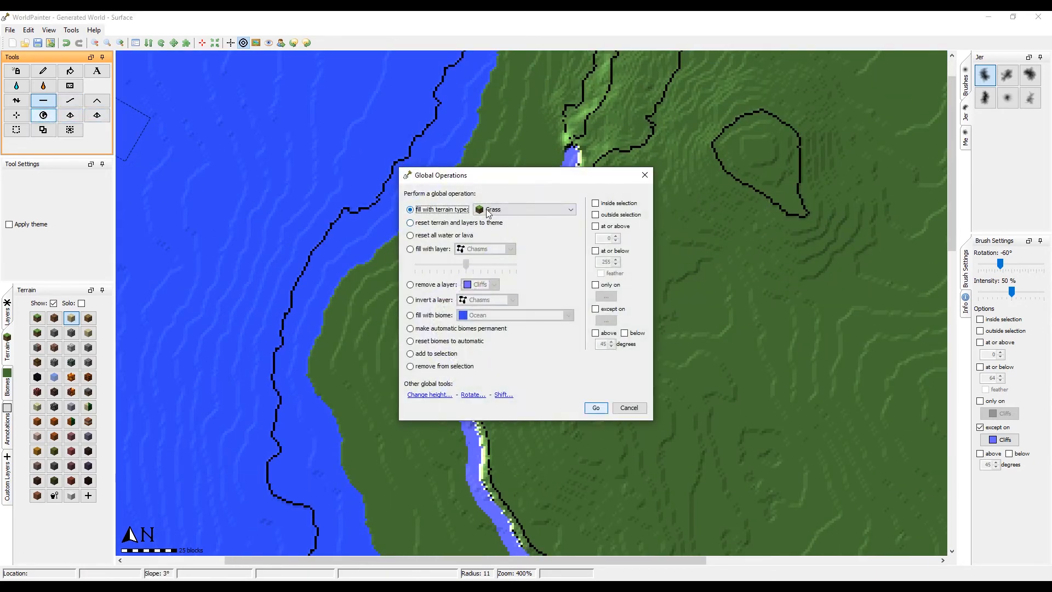
click(520, 209)
click(504, 271)
drag(560, 174, 305, 141)
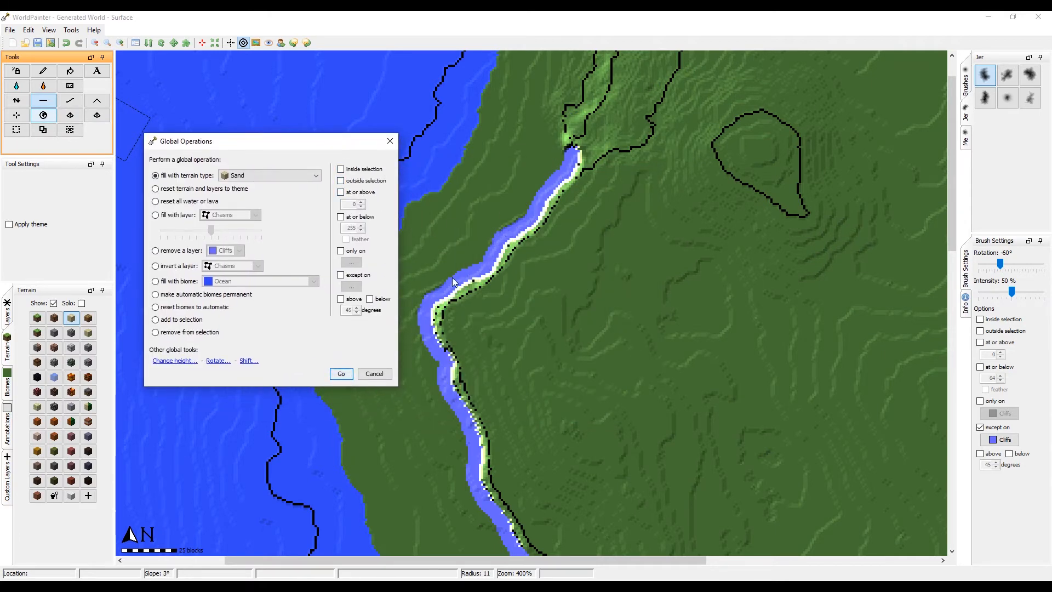
click(374, 374)
Step: Examine the terrain heights on the beach side of the Cliffs strip from its northern tip to its middle section
scroll(521, 336, up, 2)
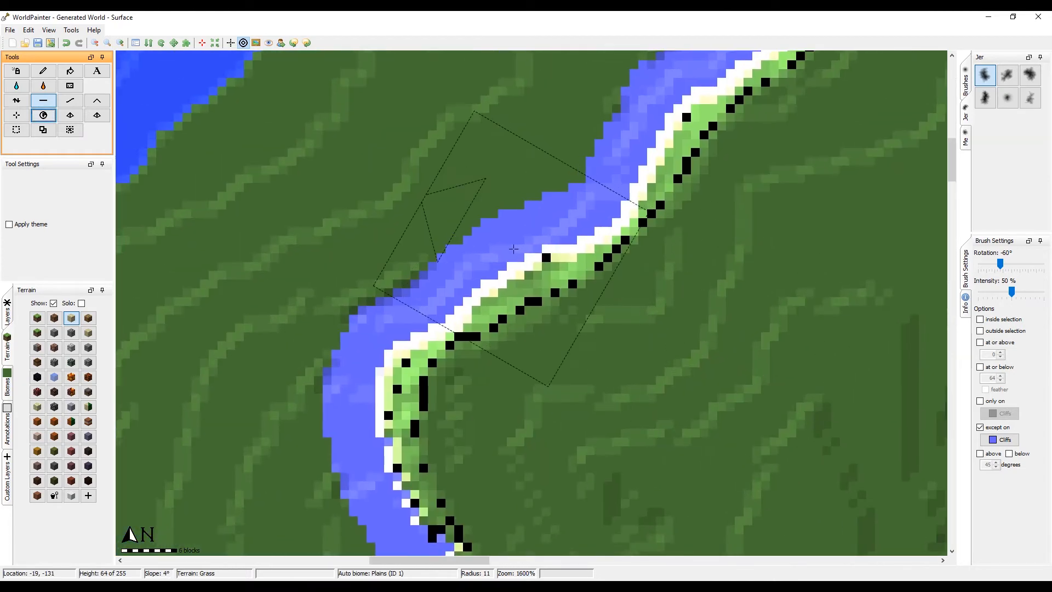
scroll(438, 282, down, 4)
middle_drag(612, 169, 531, 334)
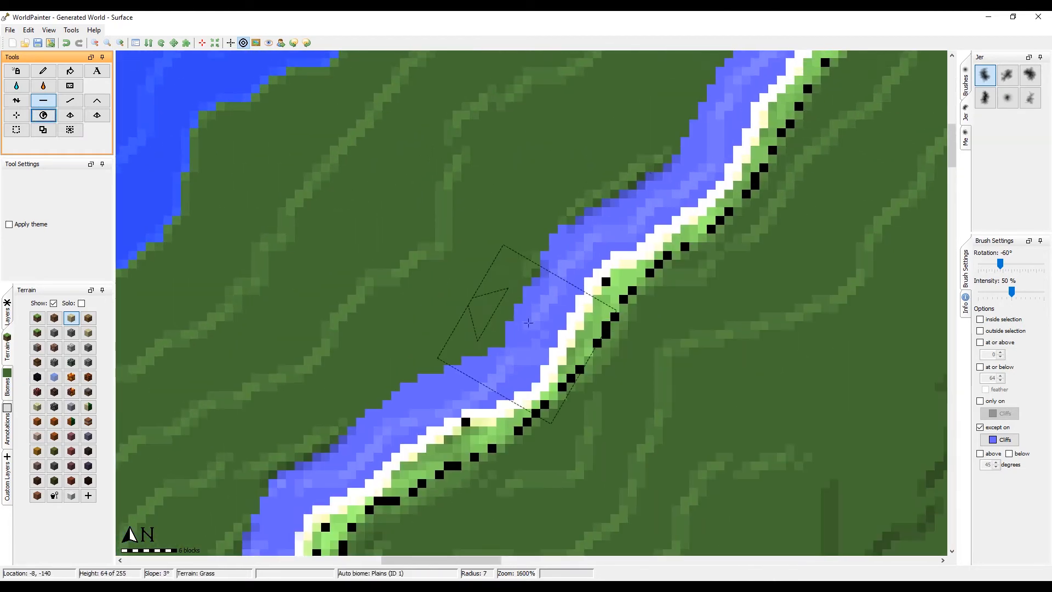
middle_drag(576, 231, 657, 128)
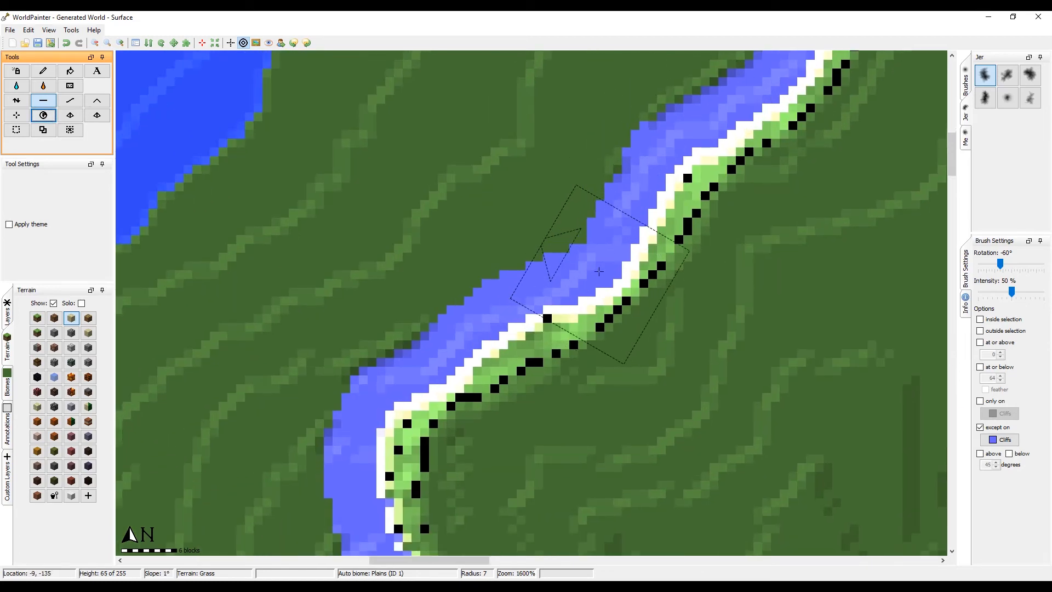
middle_drag(438, 520, 631, 192)
middle_drag(684, 460, 604, 215)
mouse_move(551, 208)
middle_down()
mouse_move(533, 324)
mouse_move(512, 372)
middle_up()
scroll(525, 232, down, 1)
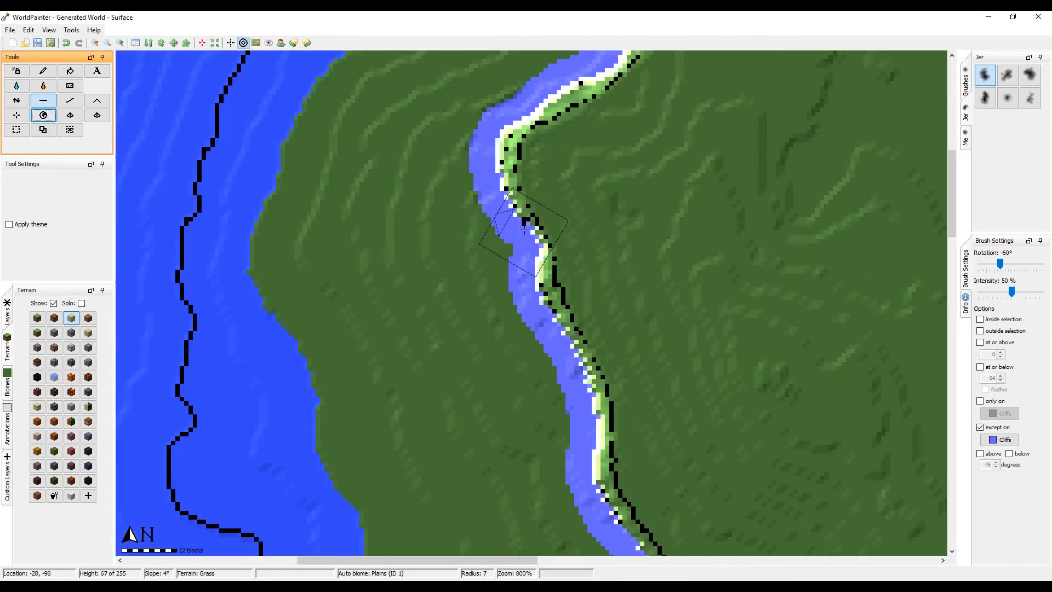
middle_drag(657, 66, 569, 402)
scroll(569, 403, down, 1)
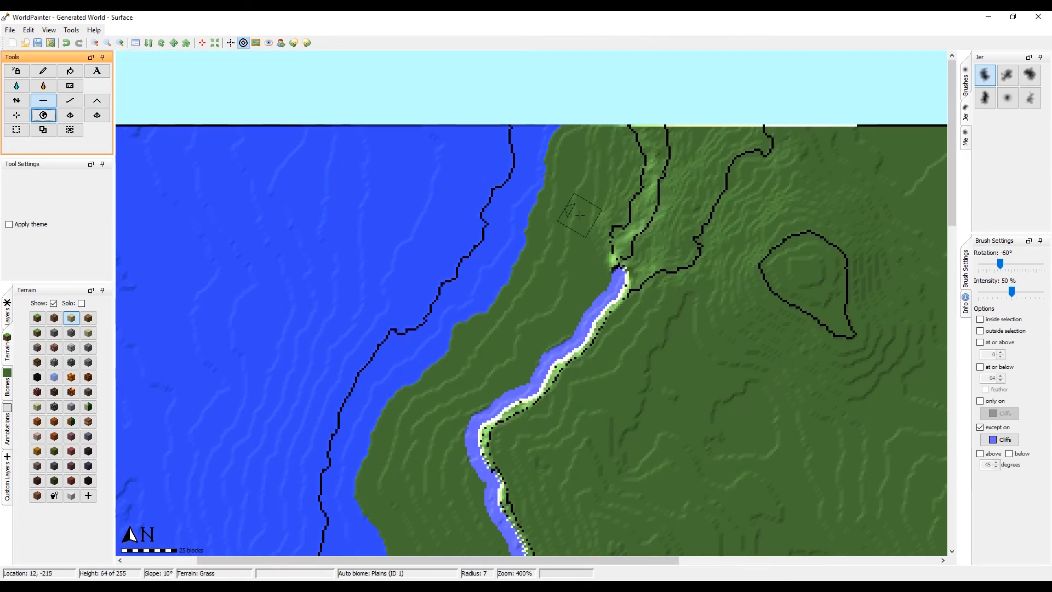
middle_drag(592, 215, 611, 125)
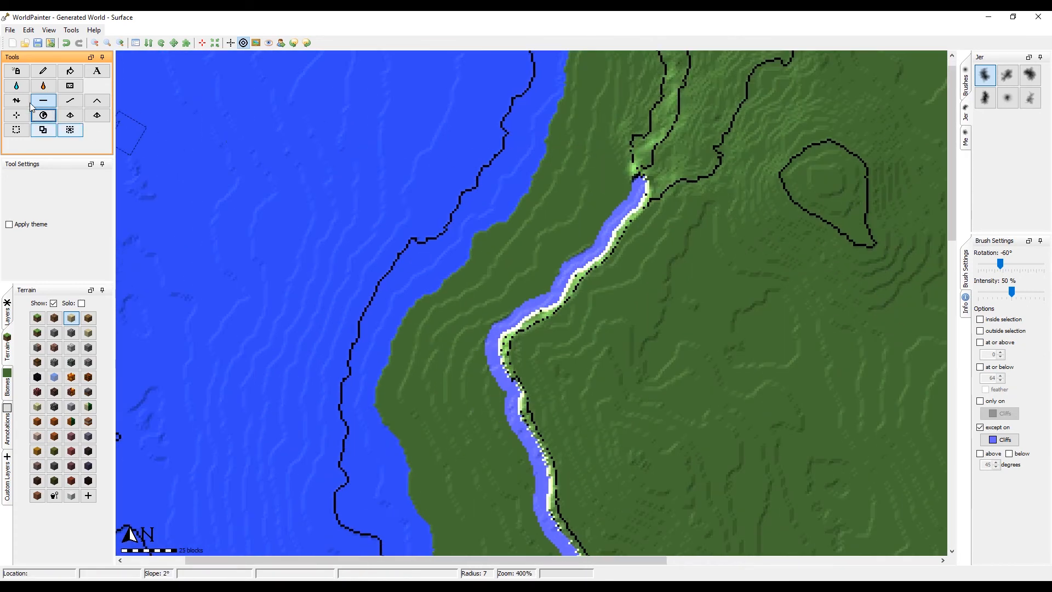
Step: Globally fill with Sand terrain, limited to ground at or below a set height and slopes below 45 degrees
click(52, 115)
click(523, 209)
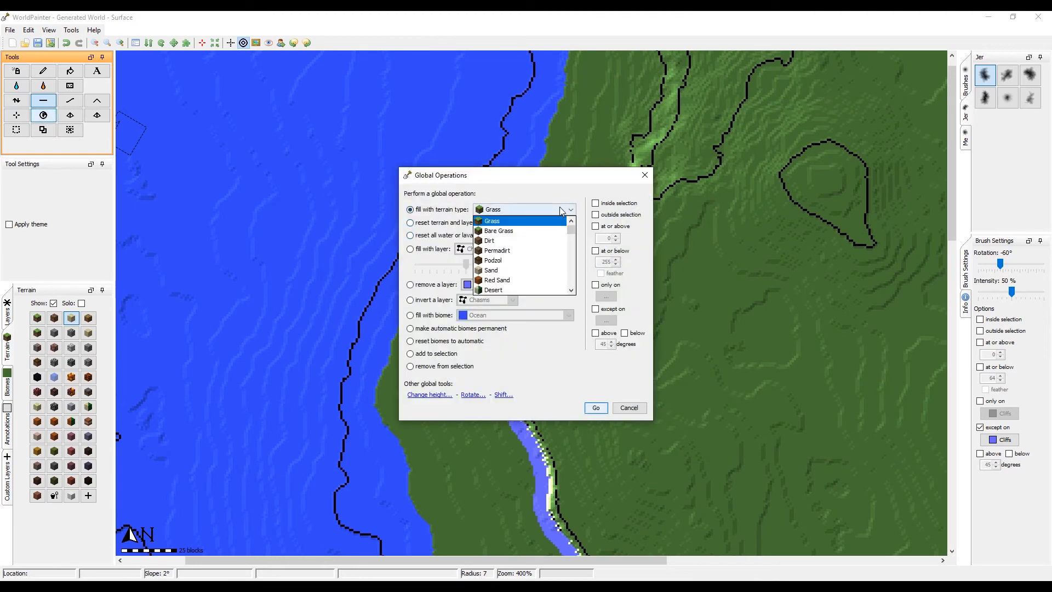
click(523, 270)
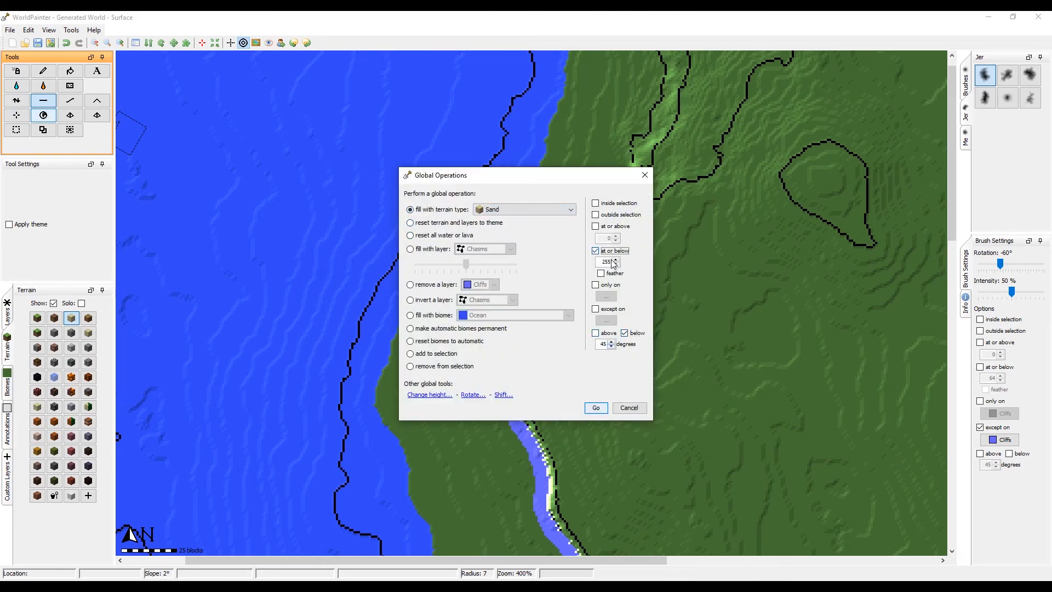
click(596, 406)
middle_drag(596, 407, 588, 170)
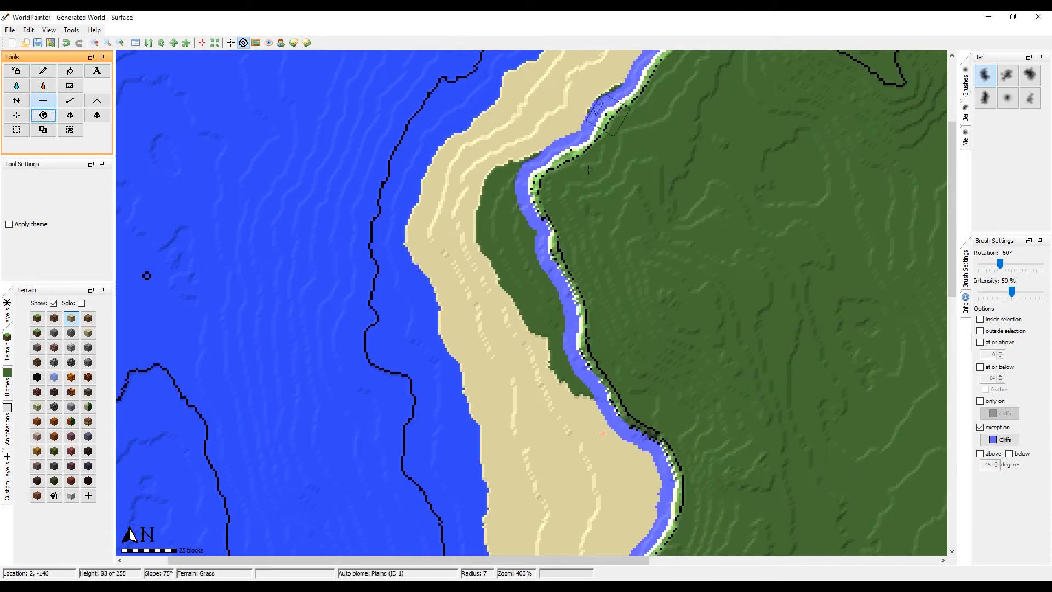
mouse_move(546, 239)
middle_down()
mouse_move(531, 254)
mouse_move(545, 311)
mouse_move(497, 289)
middle_up()
Step: Pencil Sand along the grass edge below the Cliffs strip's southern end at radius 8, without the Cliffs restriction and only below 45 degrees
click(43, 71)
scroll(581, 328, down, 6)
middle_drag(517, 446, 563, 258)
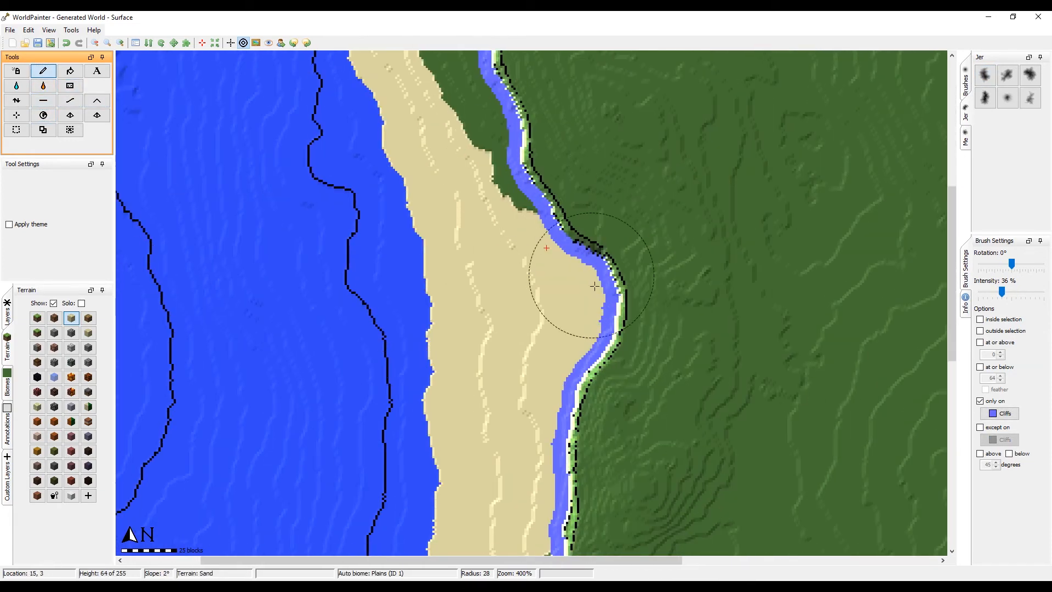
middle_drag(572, 482, 591, 98)
middle_drag(575, 135, 535, 478)
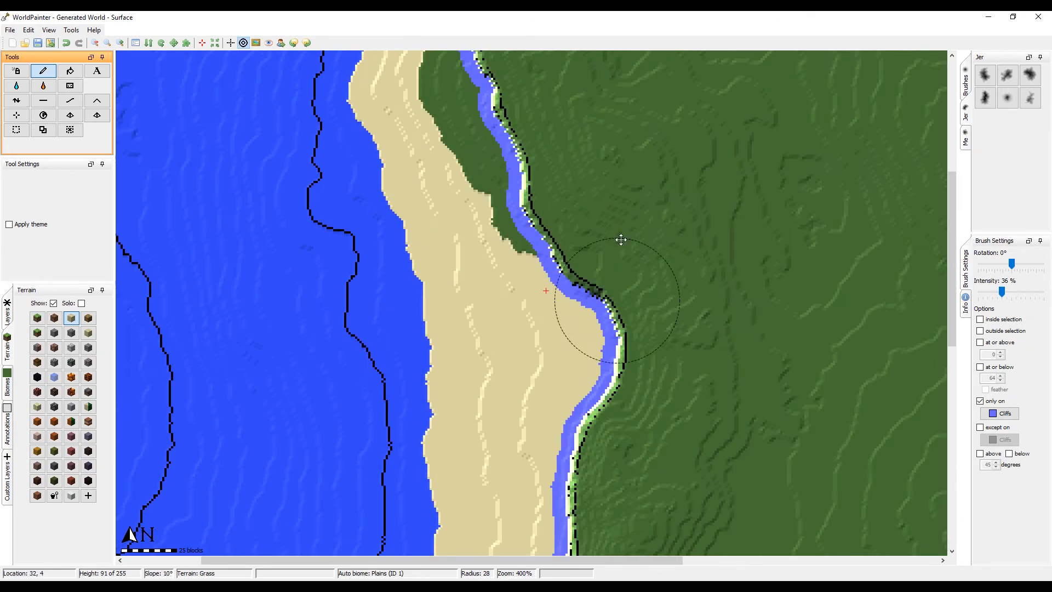
middle_drag(578, 89, 549, 276)
middle_drag(493, 411, 623, 109)
ctrl+scroll(629, 202, up, 1)
mouse_move(651, 477)
middle_down()
mouse_move(679, 126)
mouse_move(574, 290)
middle_up()
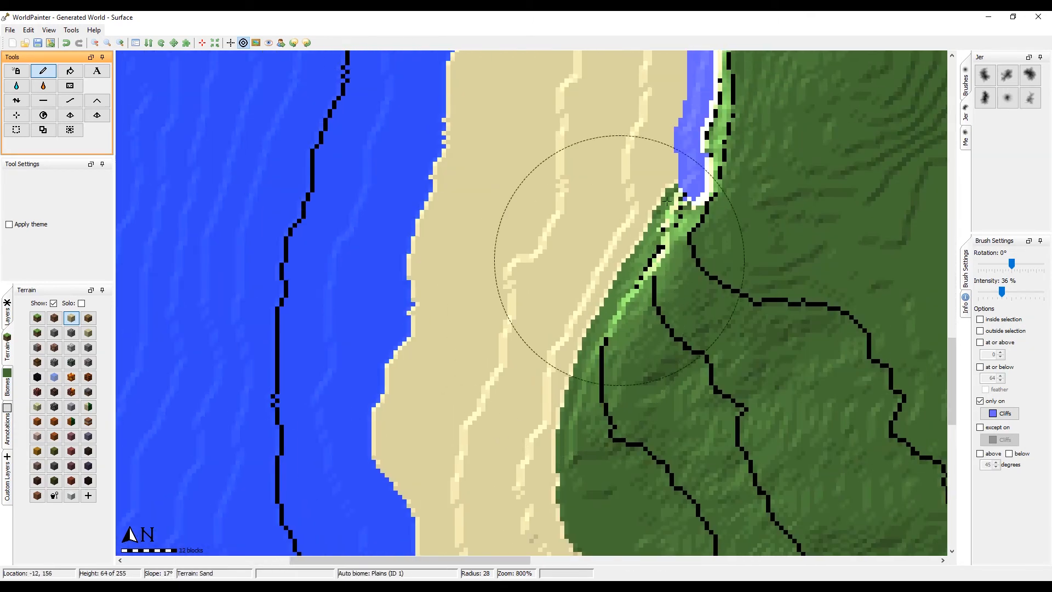
scroll(665, 192, up, 4)
click(1008, 453)
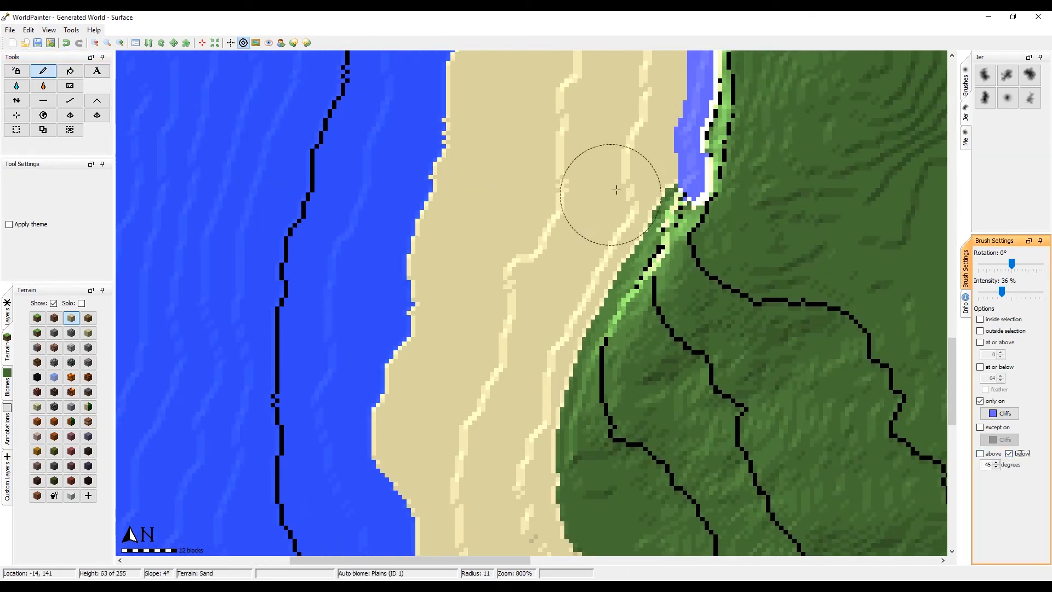
scroll(635, 178, up, 3)
click(979, 400)
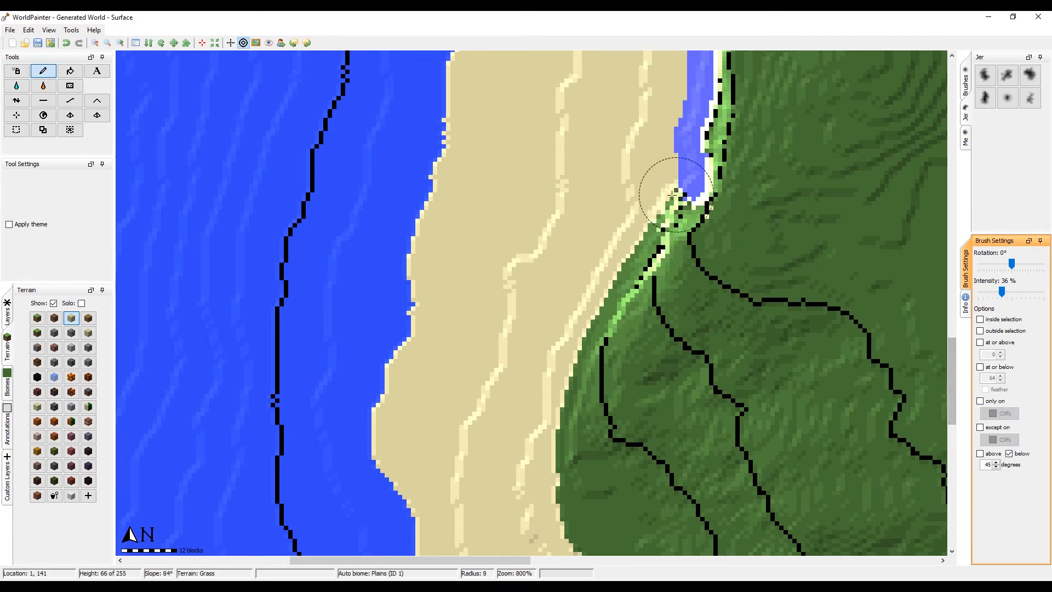
scroll(642, 194, up, 2)
mouse_move(649, 187)
mouse_down()
mouse_move(629, 170)
mouse_move(607, 258)
mouse_move(556, 334)
mouse_move(526, 445)
mouse_up()
Step: Paint Sand along the inland beach edge southward to the map's southern border at radius 8 to 9
middle_drag(527, 445, 514, 227)
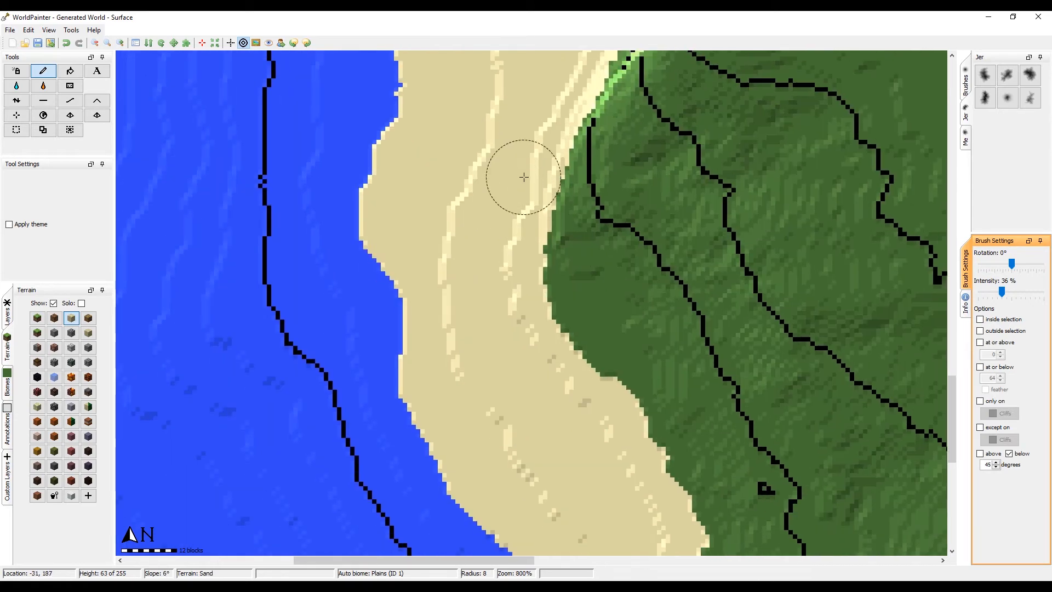
mouse_move(523, 176)
mouse_down()
mouse_move(508, 276)
mouse_move(544, 356)
mouse_move(646, 472)
mouse_up()
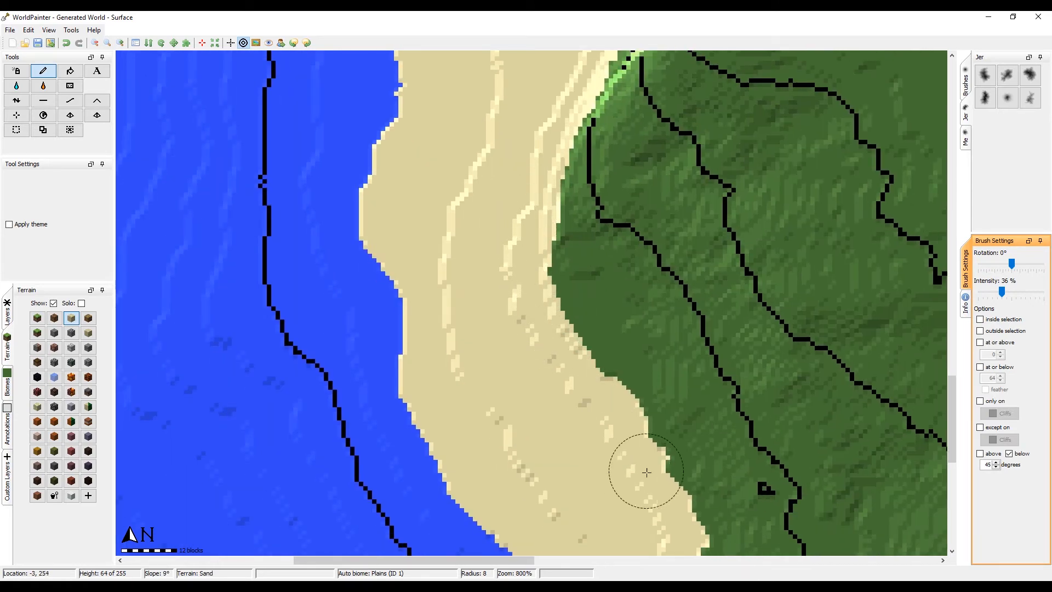
middle_drag(609, 472, 489, 185)
middle_drag(550, 392, 517, 282)
ctrl+scroll(516, 282, down, 1)
middle_drag(637, 420, 665, 494)
middle_drag(607, 473, 605, 395)
scroll(651, 473, down, 1)
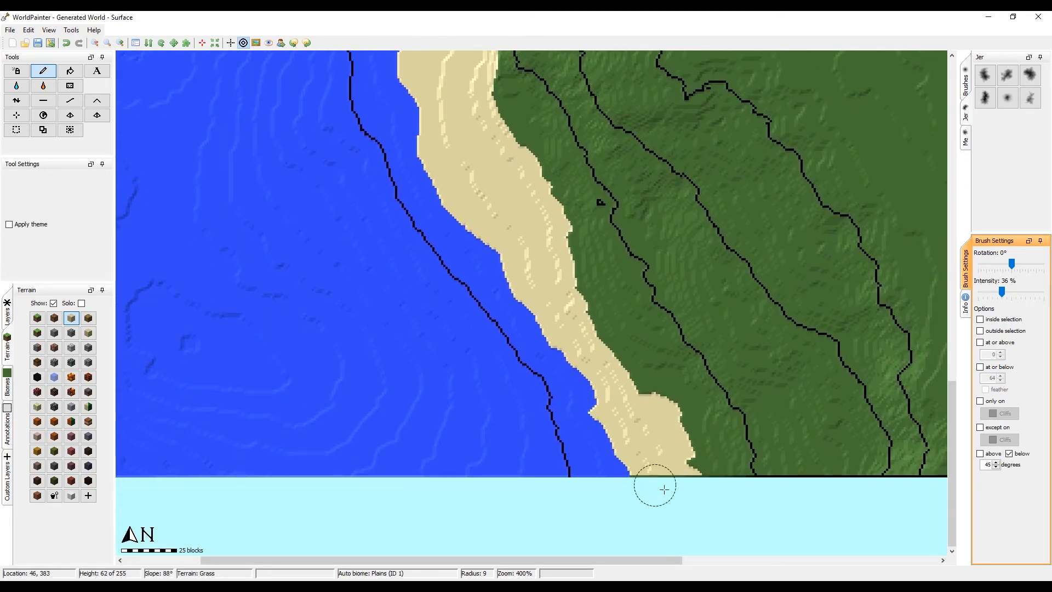
Step: Paint Sand over the grass patch between the beach and the Cliffs strip's middle section at radius 13
middle_drag(523, 288, 508, 454)
middle_drag(475, 132, 442, 540)
middle_drag(465, 66, 511, 350)
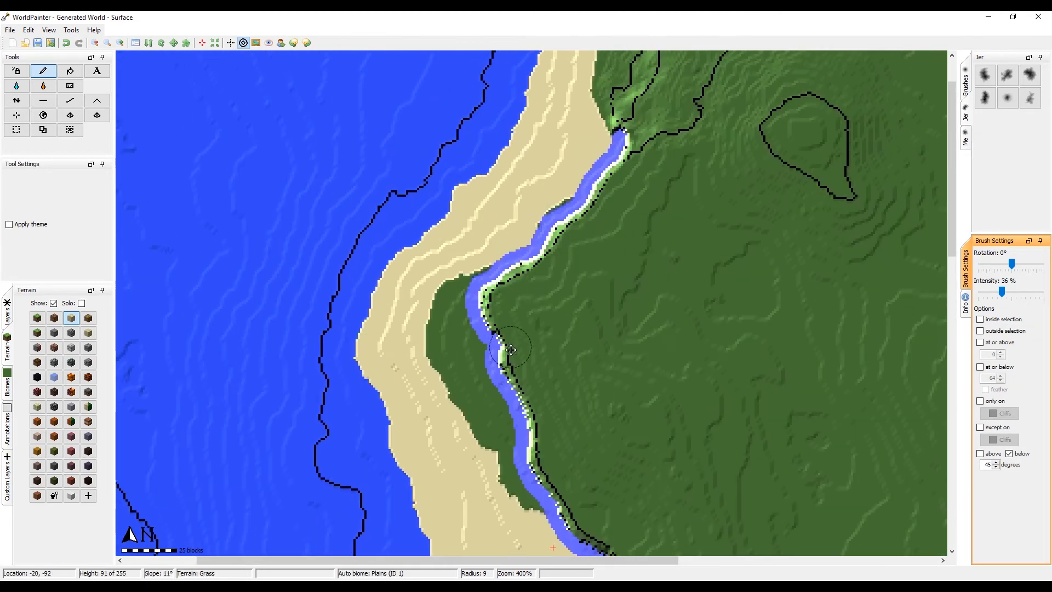
scroll(435, 270, down, 4)
mouse_move(446, 258)
mouse_down()
mouse_move(434, 270)
mouse_move(485, 417)
mouse_up()
middle_drag(490, 438, 473, 335)
drag(489, 397, 516, 442)
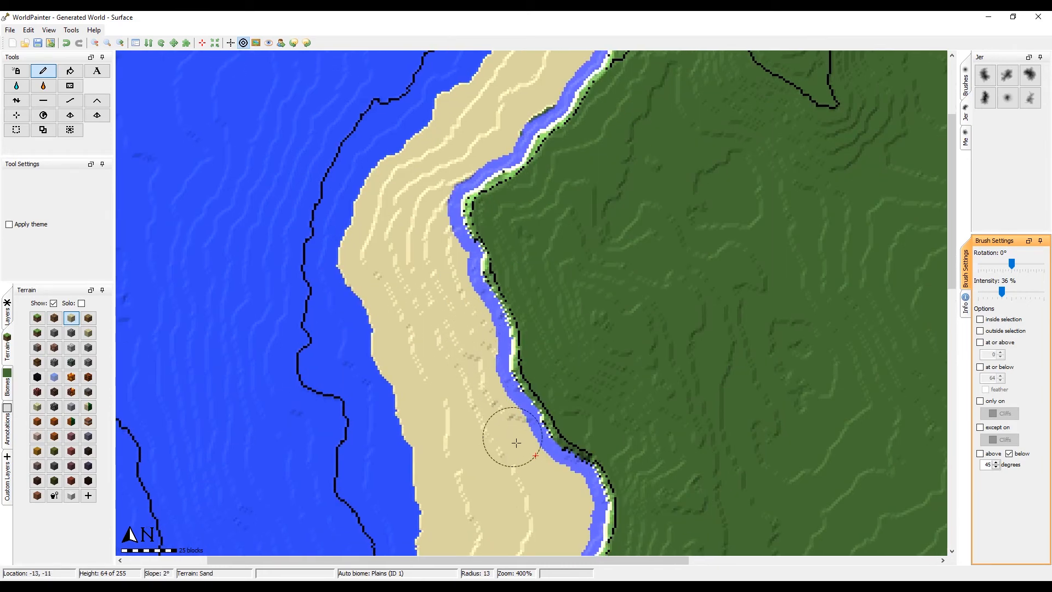
Step: Paint Sand along the grass edge beside the Cliffs strip's northern tip at radius 5
middle_drag(387, 223, 402, 484)
ctrl+scroll(571, 303, up, 2)
scroll(723, 354, up, 3)
middle_drag(785, 360, 613, 400)
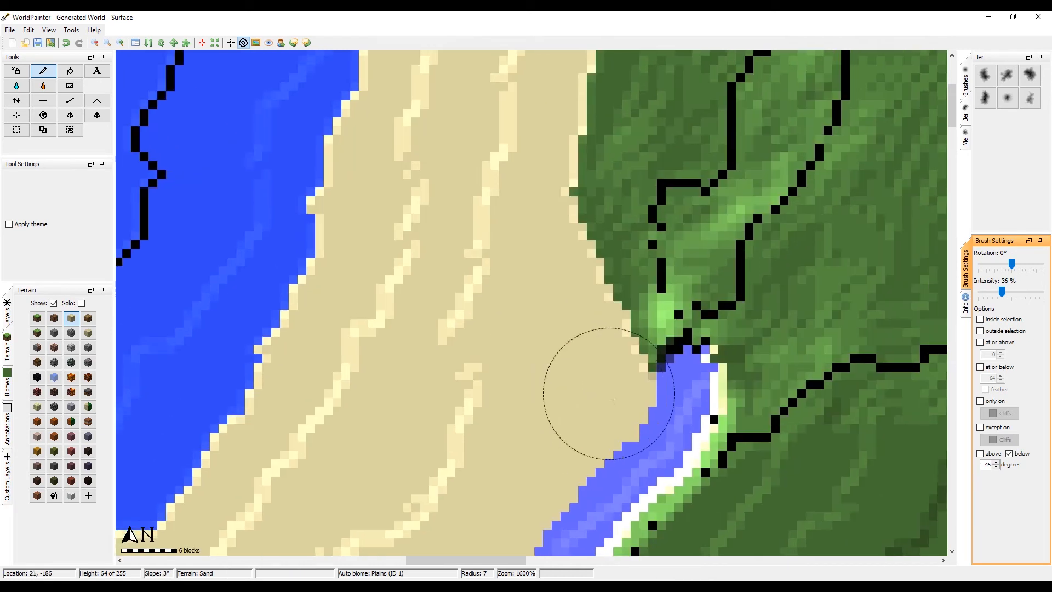
scroll(626, 402, up, 2)
drag(590, 305, 537, 218)
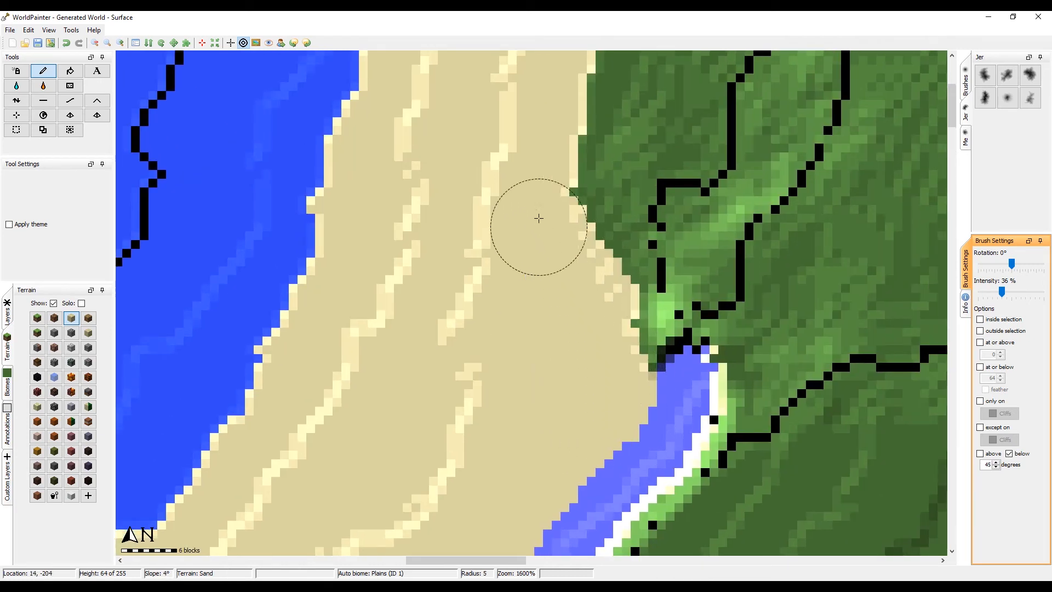
Step: Extend the Sand along the inland beach edge from above the northern tip to the map's northern border at radius 5
middle_drag(498, 116, 497, 209)
drag(539, 286, 570, 129)
middle_drag(570, 129, 470, 399)
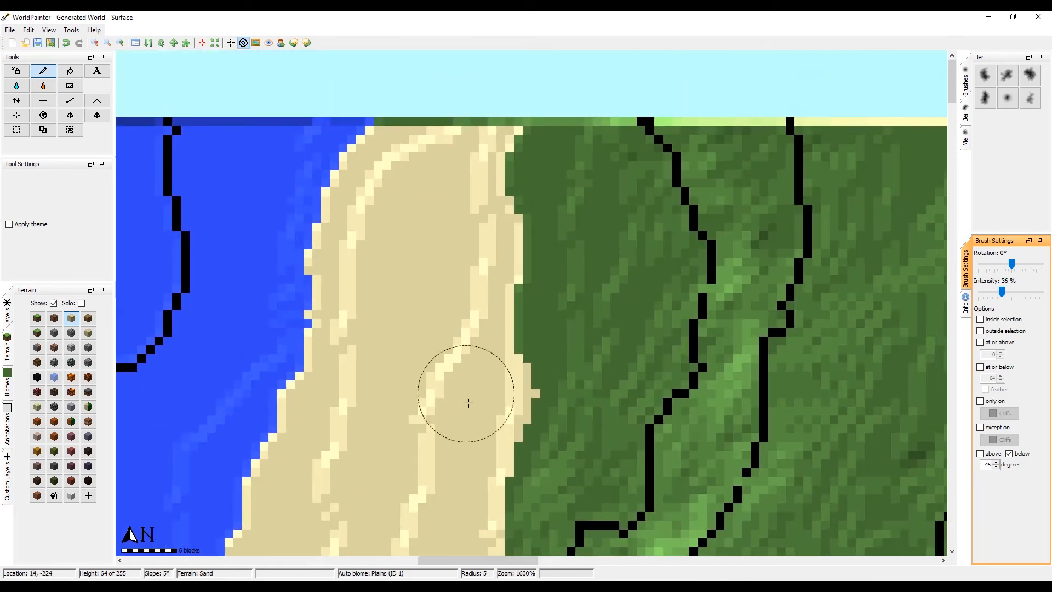
mouse_move(469, 399)
mouse_down()
mouse_move(493, 322)
mouse_move(485, 194)
mouse_up()
scroll(469, 194, down, 3)
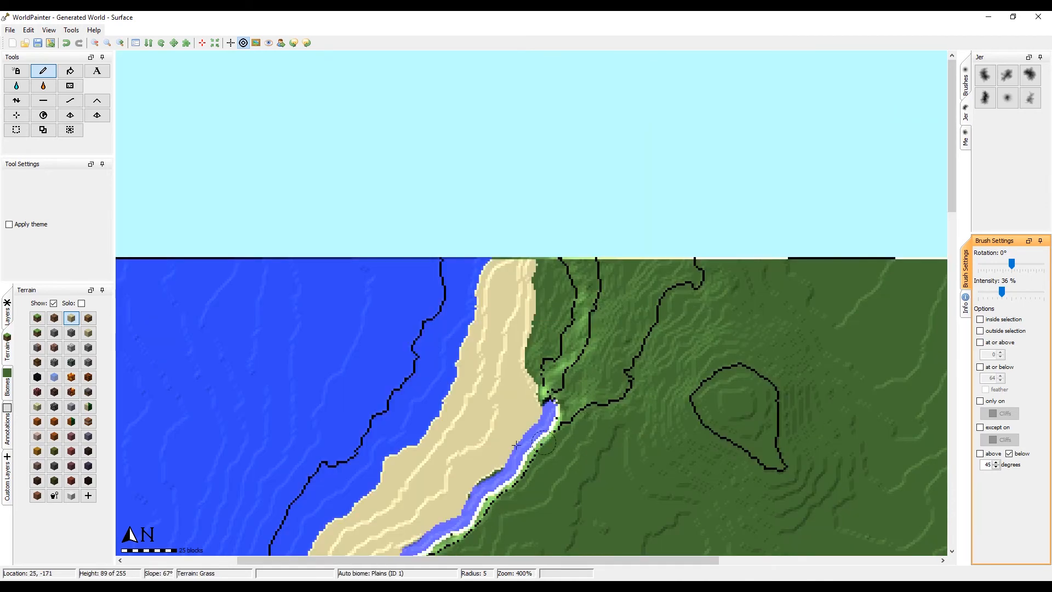
Step: Fill all terrain on slopes above 45 degrees with Stone in one global operation
click(54, 118)
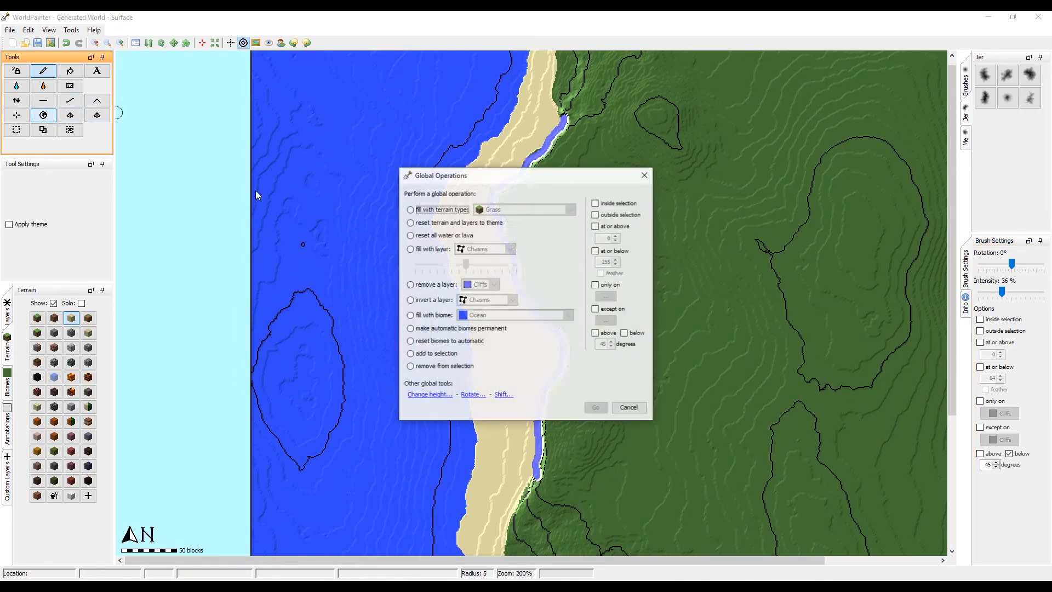
click(526, 210)
scroll(528, 267, down, 5)
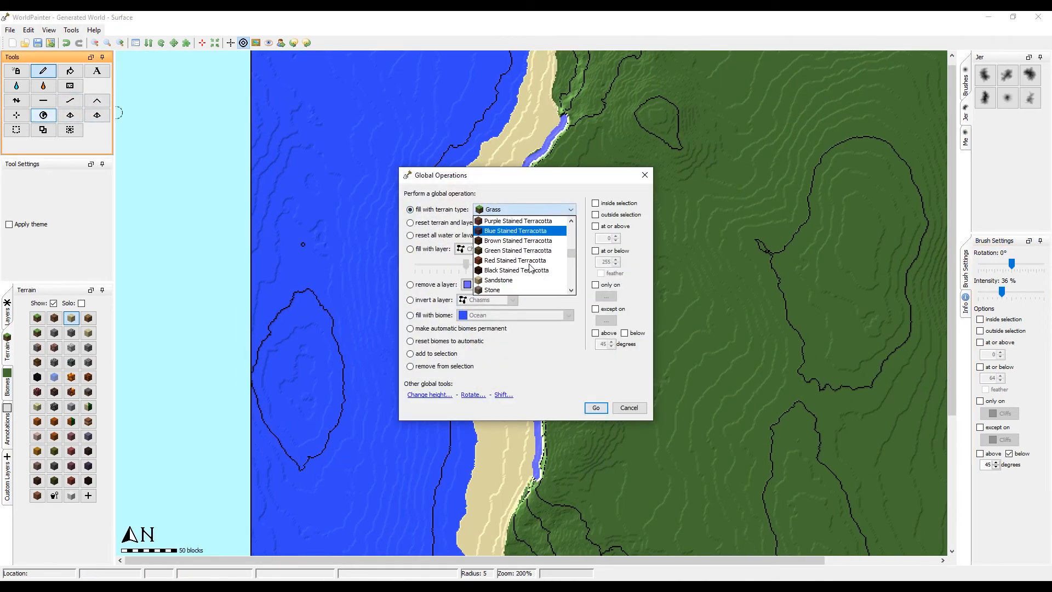
key(s)
key(s)
key(s)
click(510, 290)
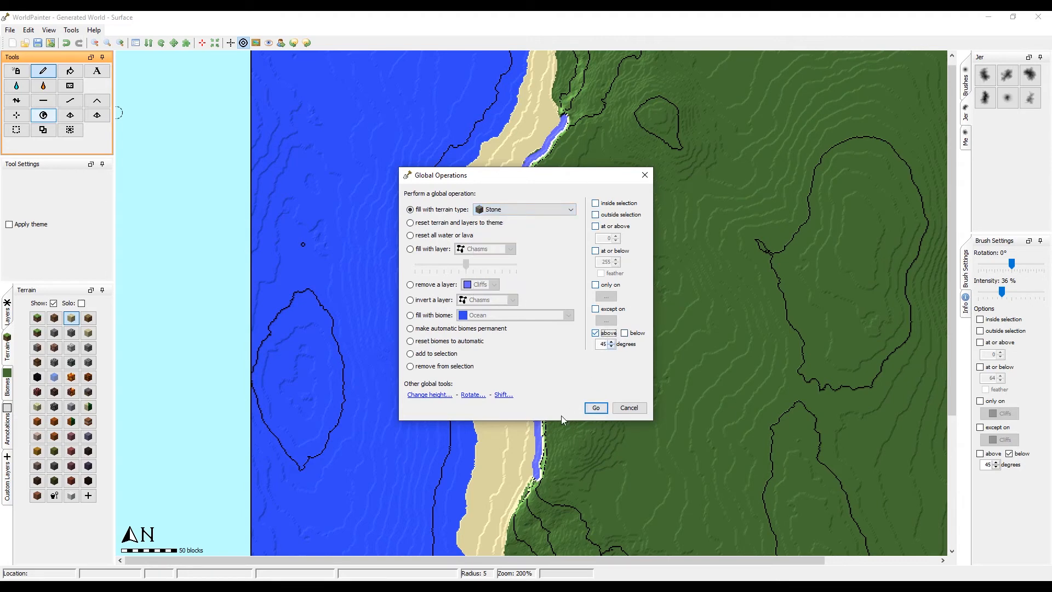
click(594, 408)
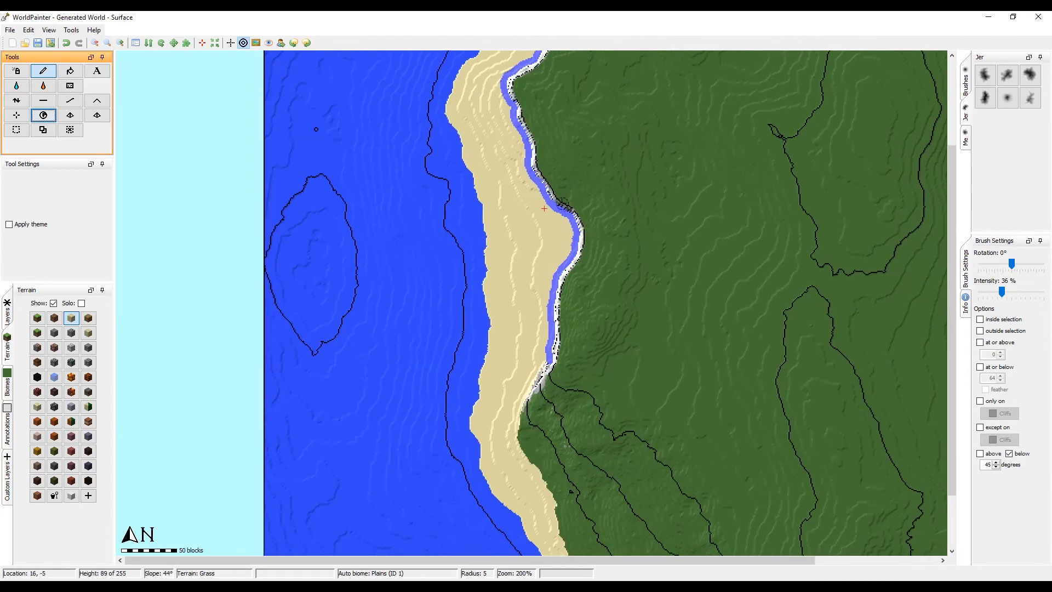
Step: Examine the stone fill on the cliff faces along the beach, from the Cliffs strip's southern end to the map's northern border
scroll(541, 386, up, 2)
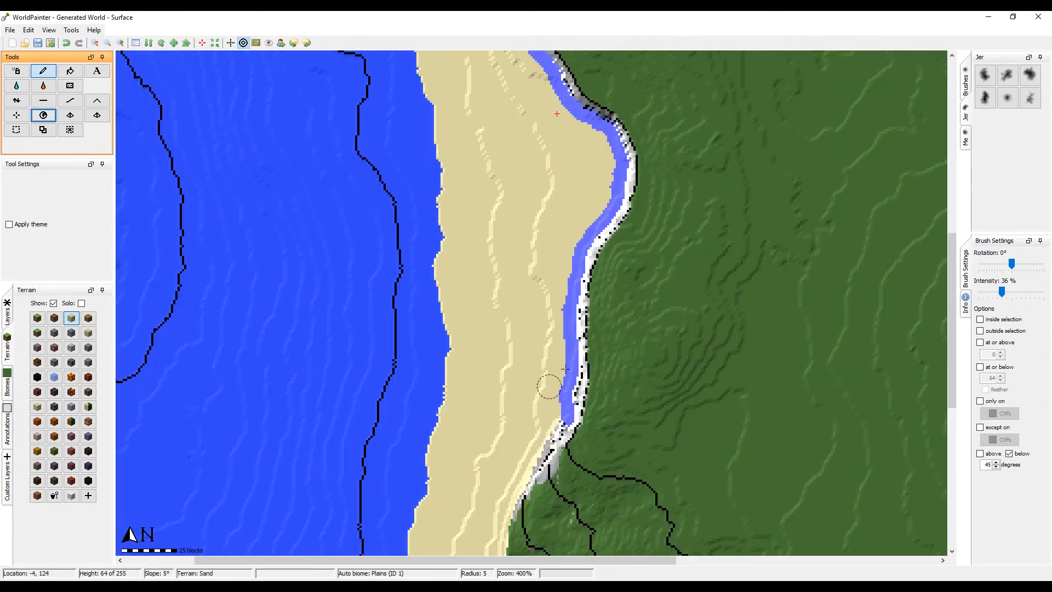
middle_drag(580, 231, 506, 351)
scroll(505, 351, down, 1)
middle_drag(607, 132, 568, 378)
click(7, 501)
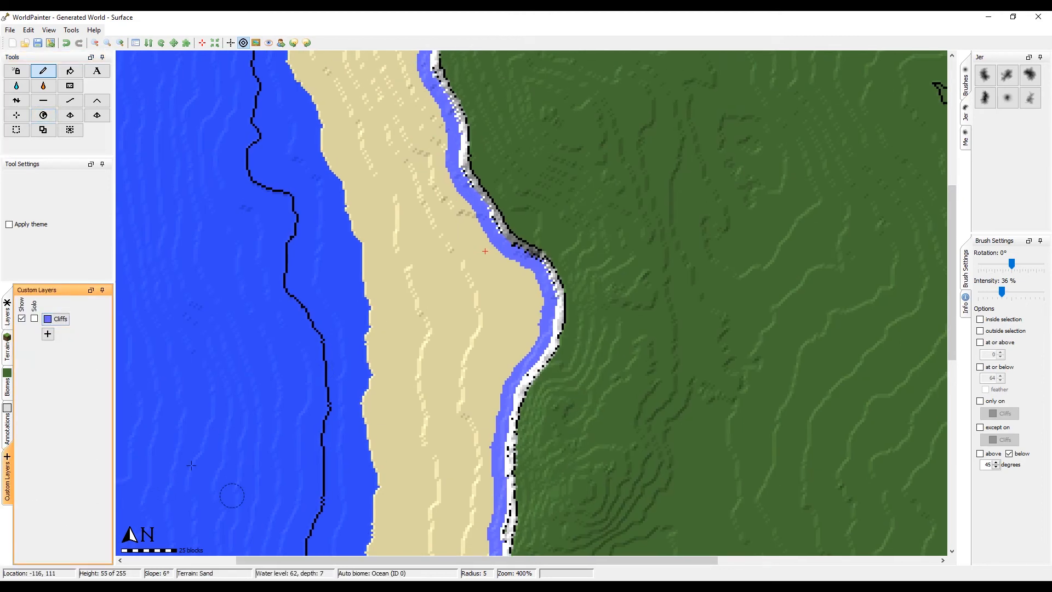
click(8, 353)
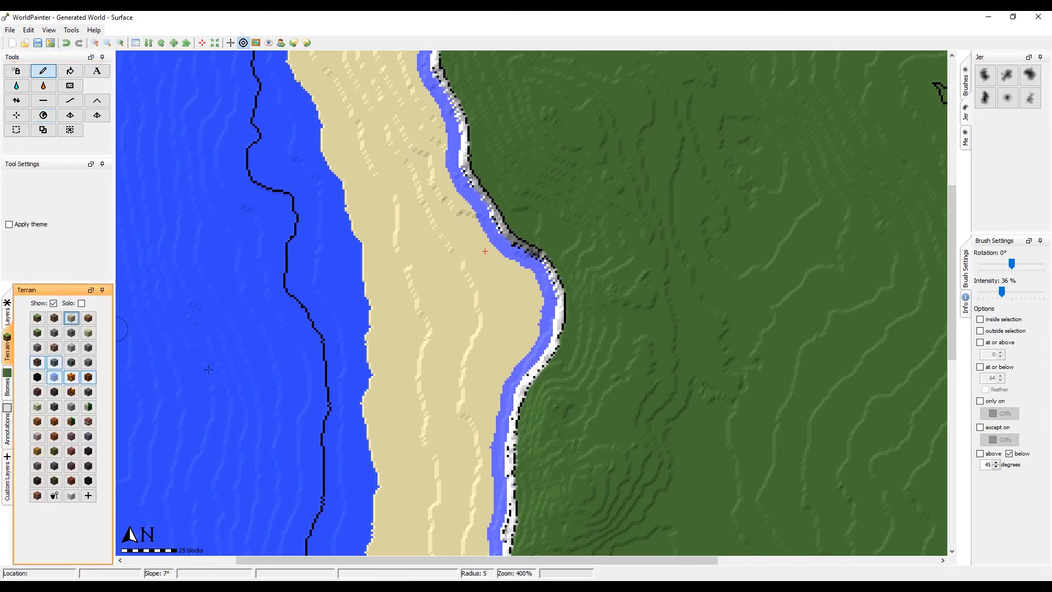
middle_drag(583, 167, 512, 85)
scroll(646, 315, down, 1)
middle_drag(477, 160, 502, 282)
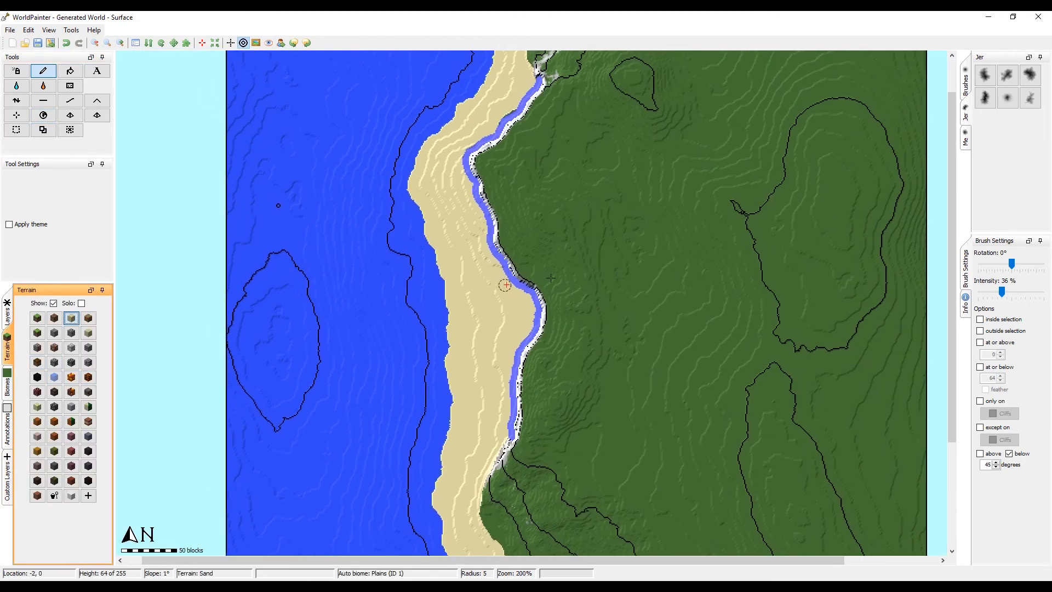
middle_drag(575, 232, 507, 329)
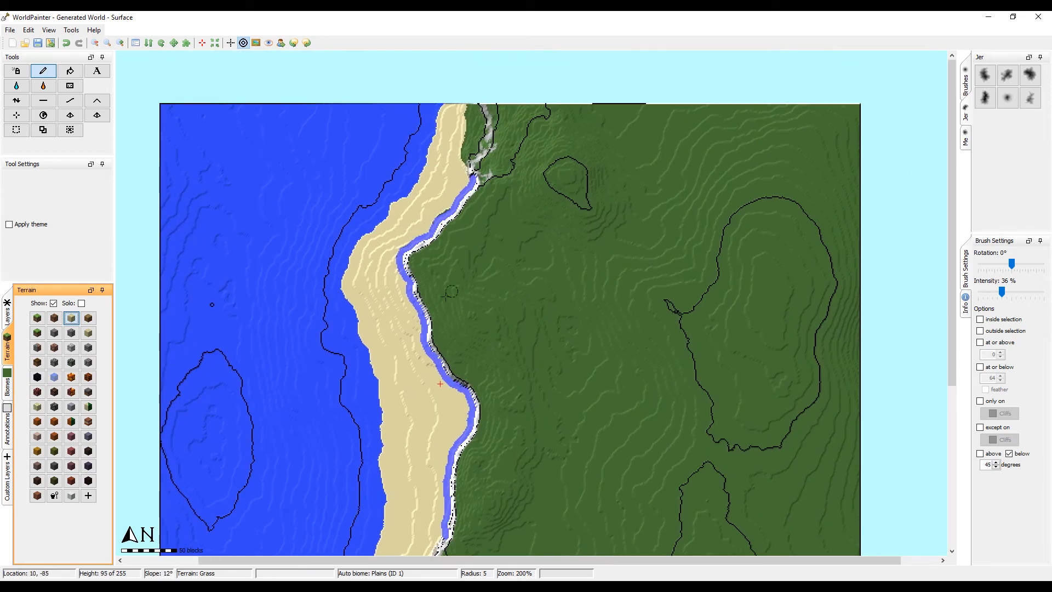
middle_drag(489, 386, 566, 161)
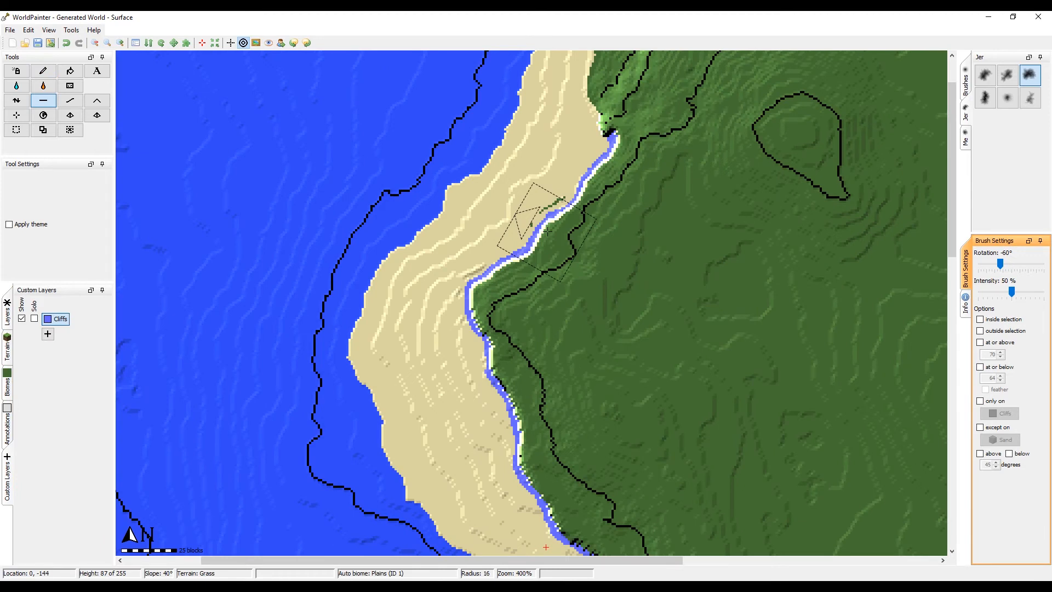
Step: Fill the whole map with Grass terrain in a global operation without any filters
middle_drag(566, 168, 550, 249)
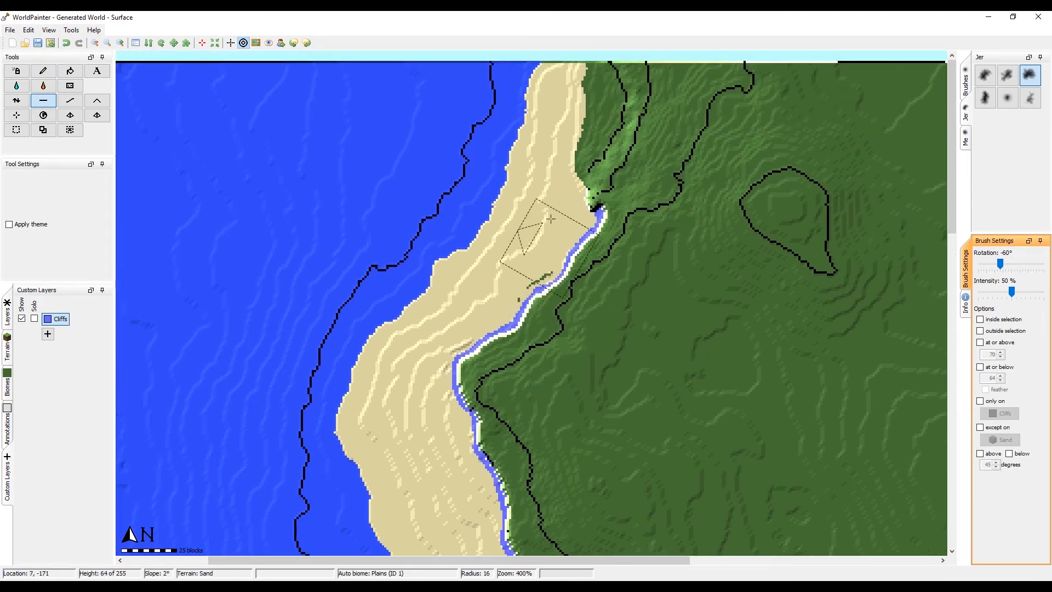
middle_drag(553, 432, 551, 278)
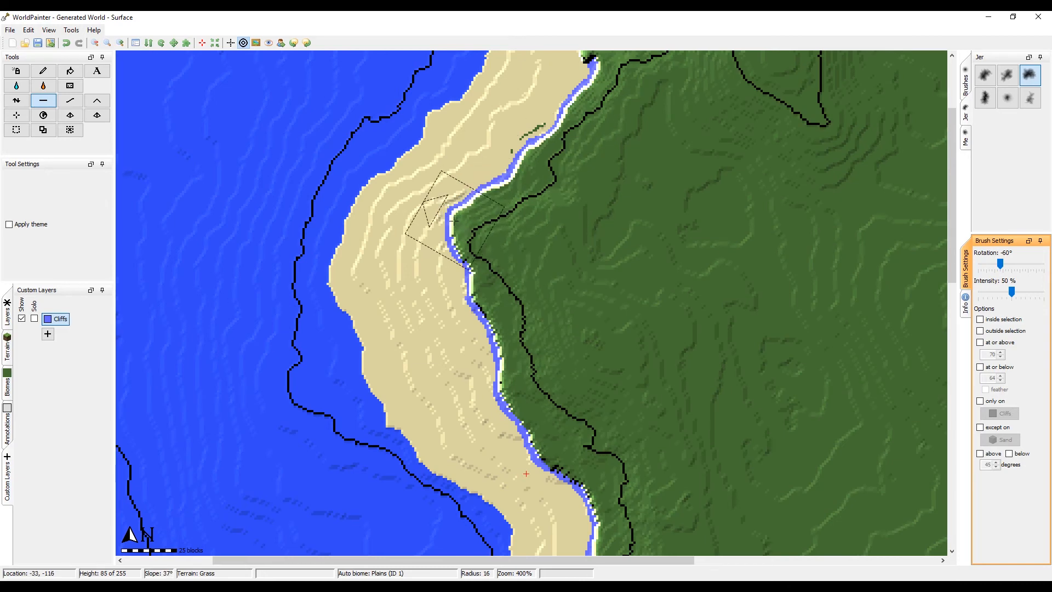
middle_drag(459, 284, 452, 118)
middle_drag(501, 263, 486, 107)
middle_drag(473, 235, 466, 112)
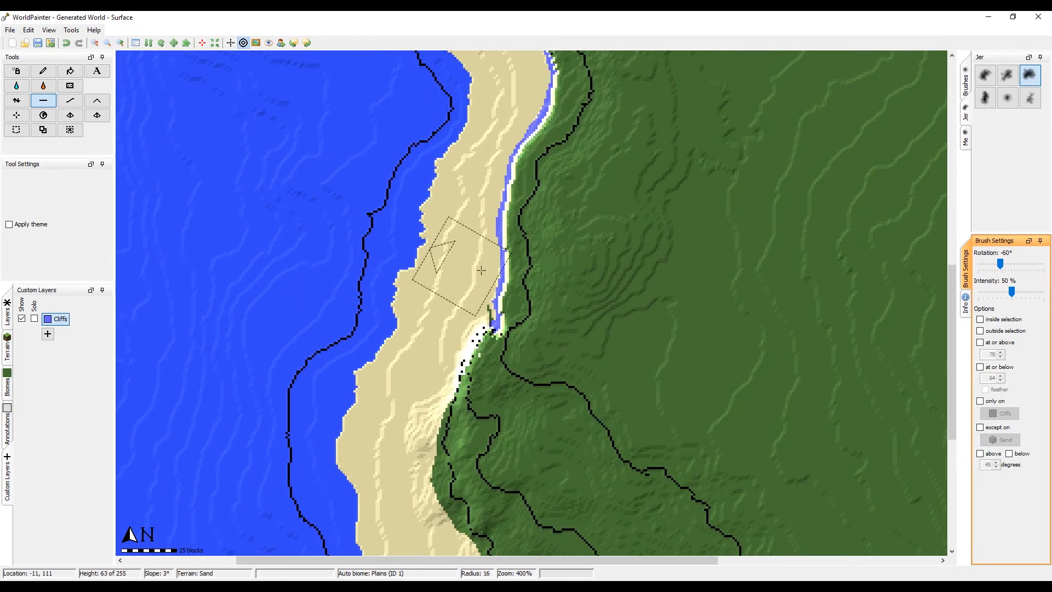
middle_drag(499, 219, 506, 350)
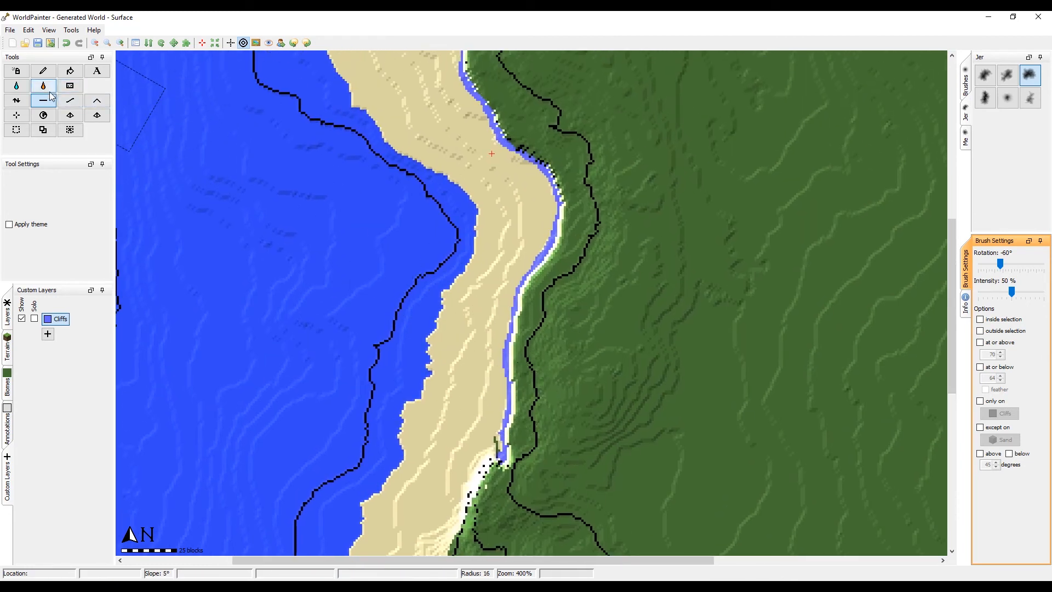
click(50, 117)
click(450, 210)
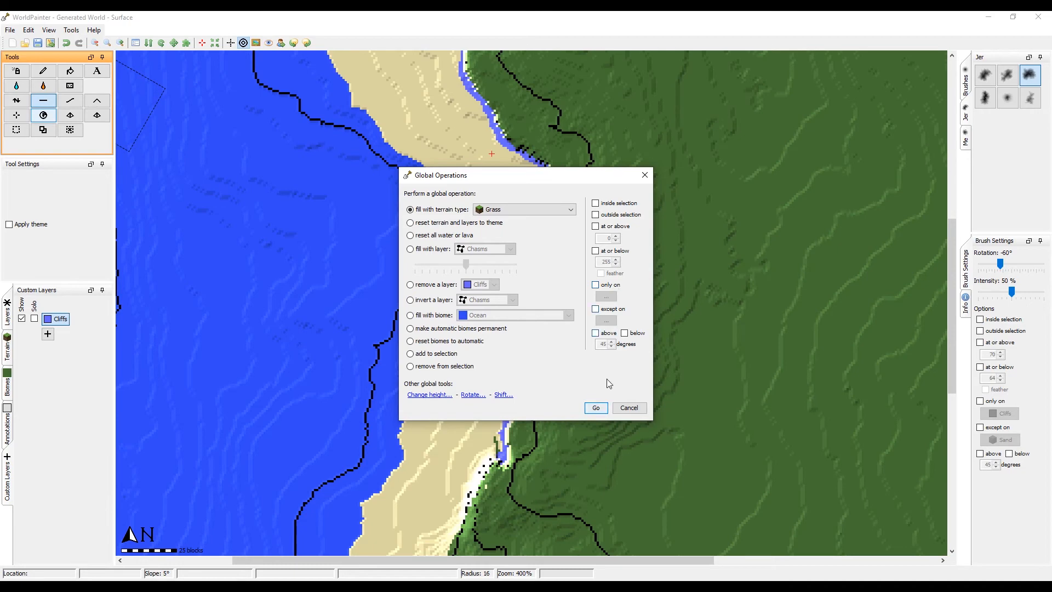
click(596, 407)
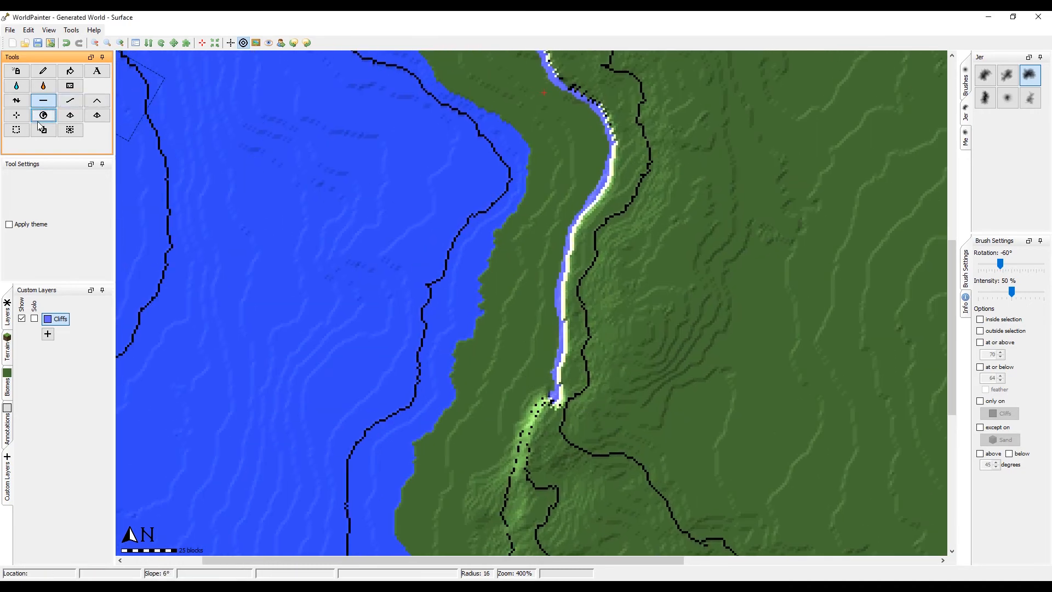
Step: Fill the low-lying coastal terrain with Sand in a global operation using an at-or-below height limit
click(50, 116)
click(520, 209)
click(495, 270)
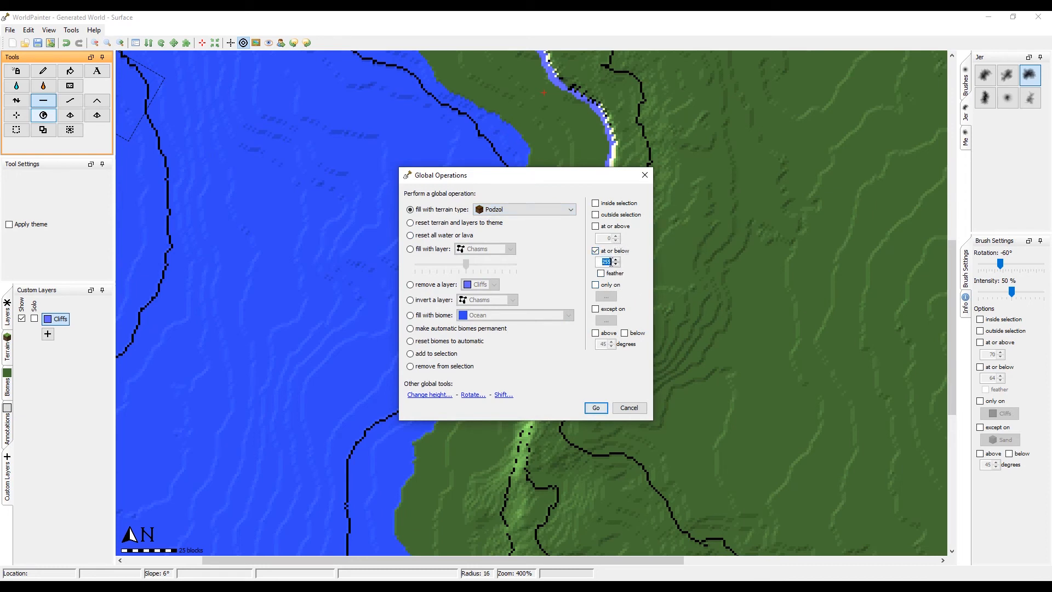
click(520, 210)
click(495, 270)
click(595, 408)
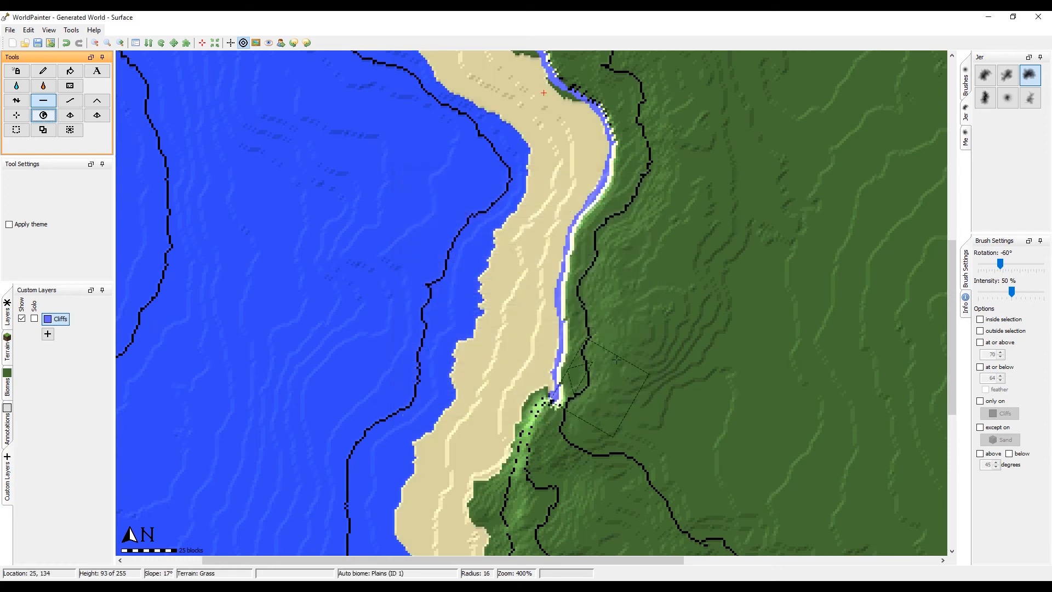
Step: Set the Pencil to paint Sand only at or below height 68 at 79 % intensity, with the only-on Cliffs filter off
middle_drag(614, 296, 626, 364)
middle_drag(609, 457, 634, 277)
middle_drag(630, 241, 585, 562)
middle_drag(534, 192, 556, 348)
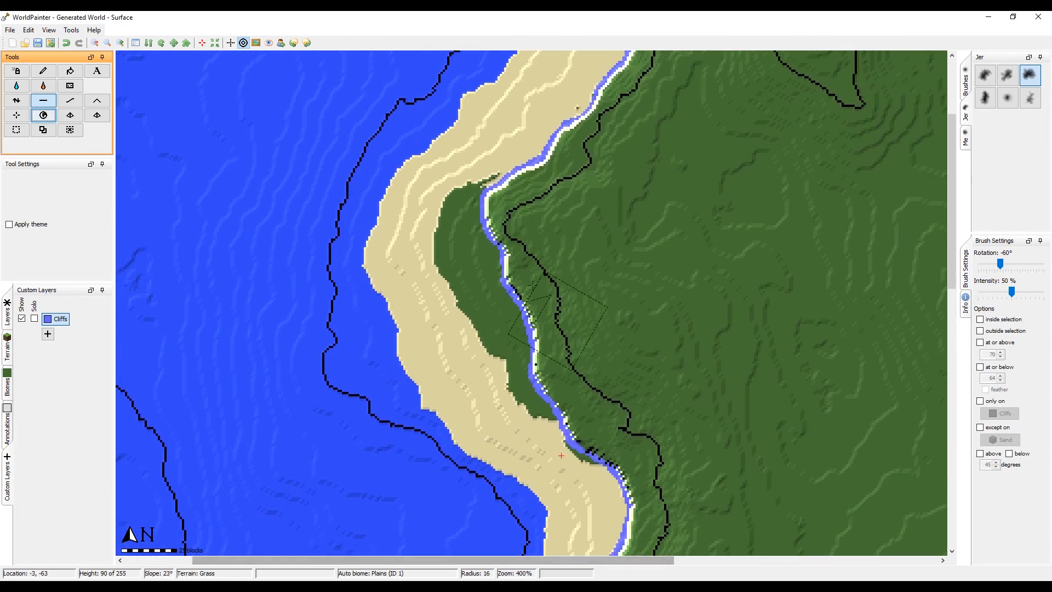
click(44, 71)
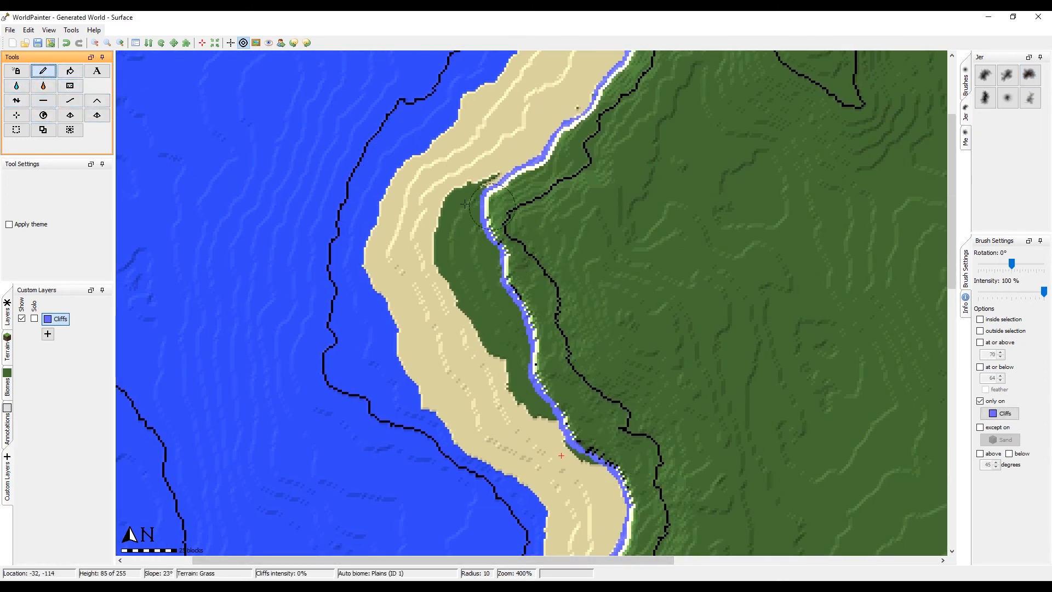
click(7, 350)
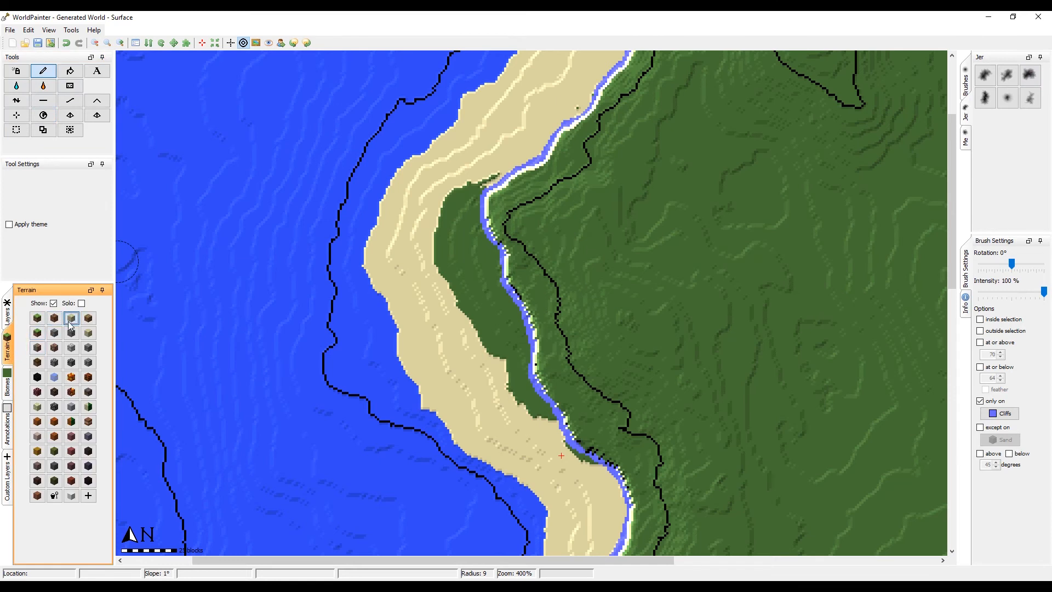
click(990, 400)
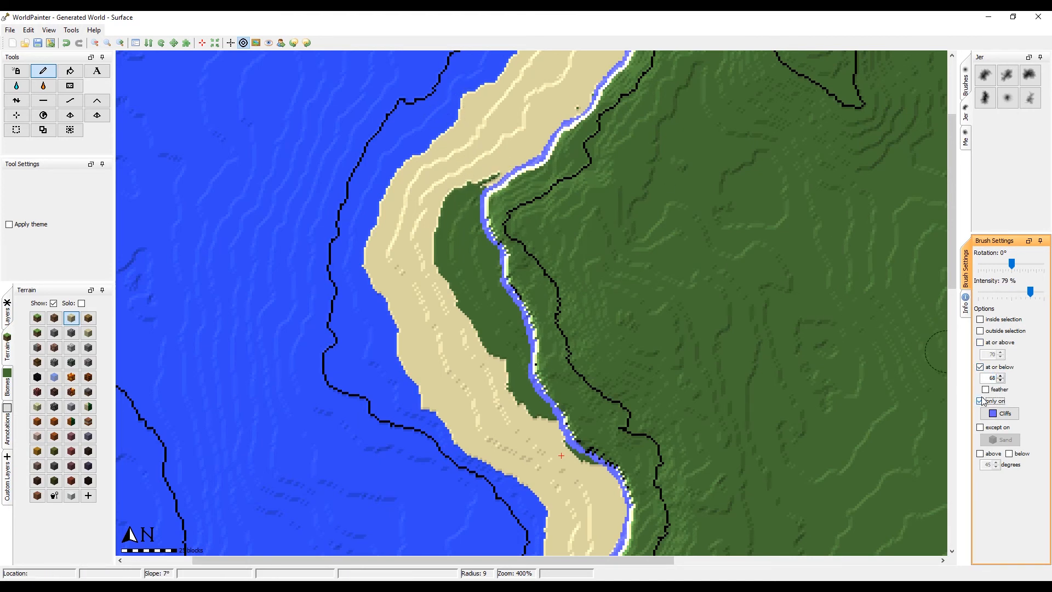
Step: Paint Sand over the grass patch between the beach and the Cliffs strip's middle section at radius 9 to 12
drag(473, 171, 485, 164)
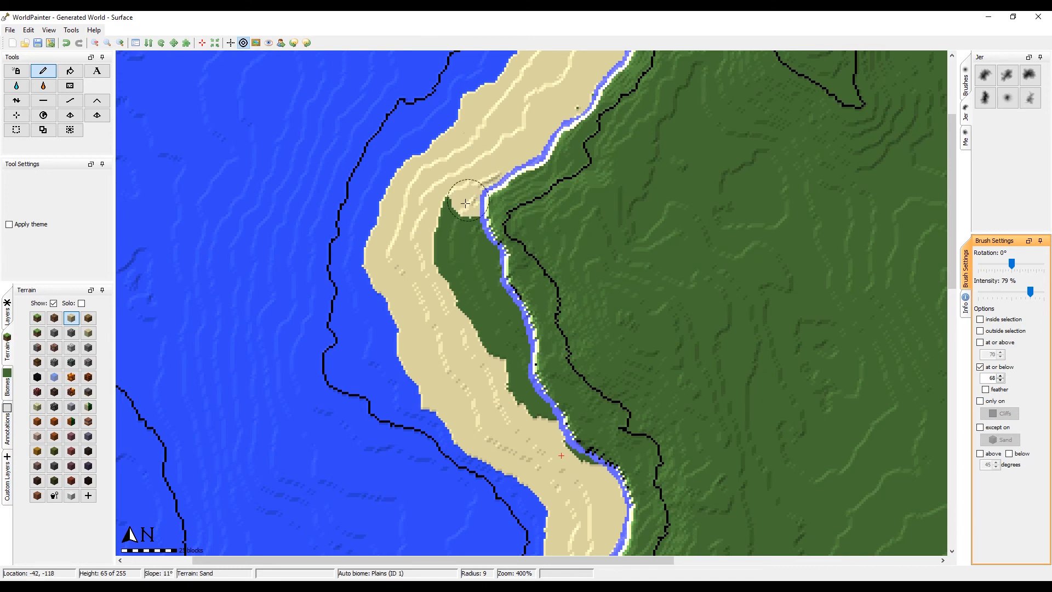
drag(465, 203, 534, 409)
scroll(476, 262, up, 3)
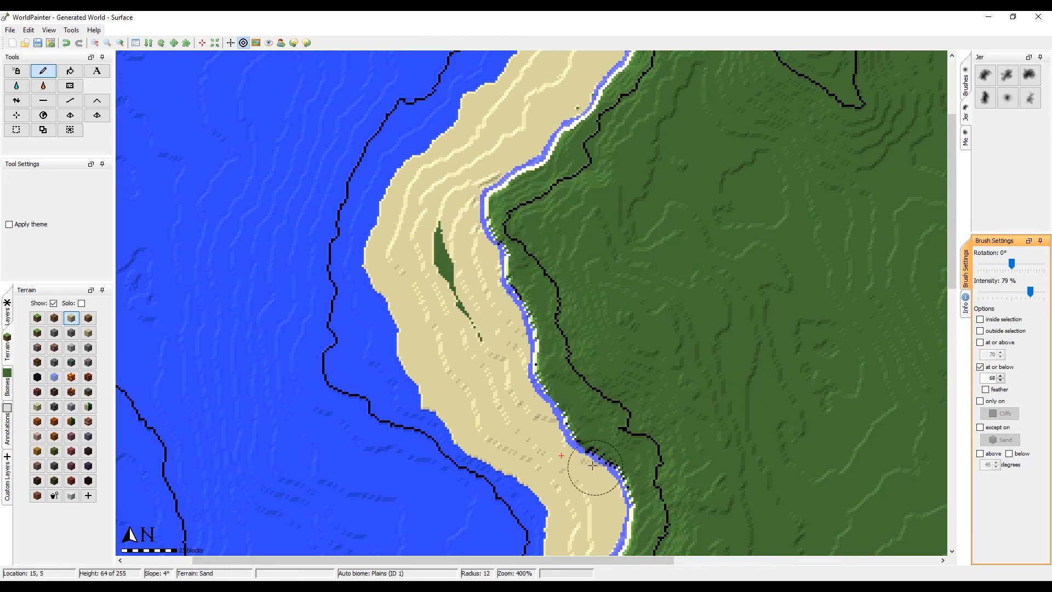
drag(479, 317, 436, 216)
Step: Check the Sand coverage along the beach from the map's northern border to the grass patches south of the Cliffs strip
middle_drag(509, 154, 474, 283)
middle_drag(551, 174, 482, 364)
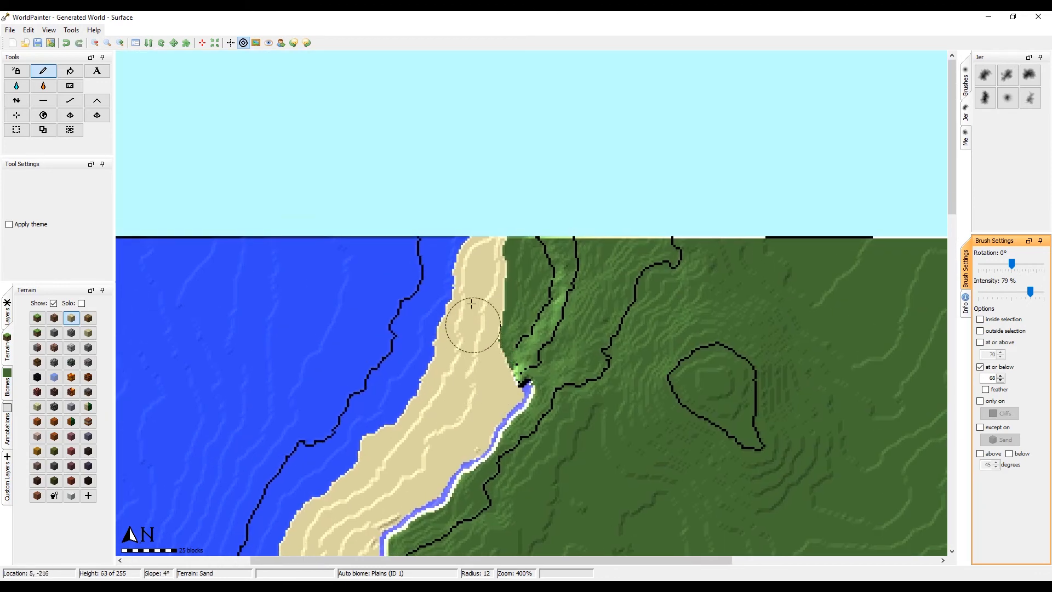
middle_drag(471, 310, 518, 232)
middle_drag(509, 520, 508, 60)
middle_drag(496, 528, 497, 116)
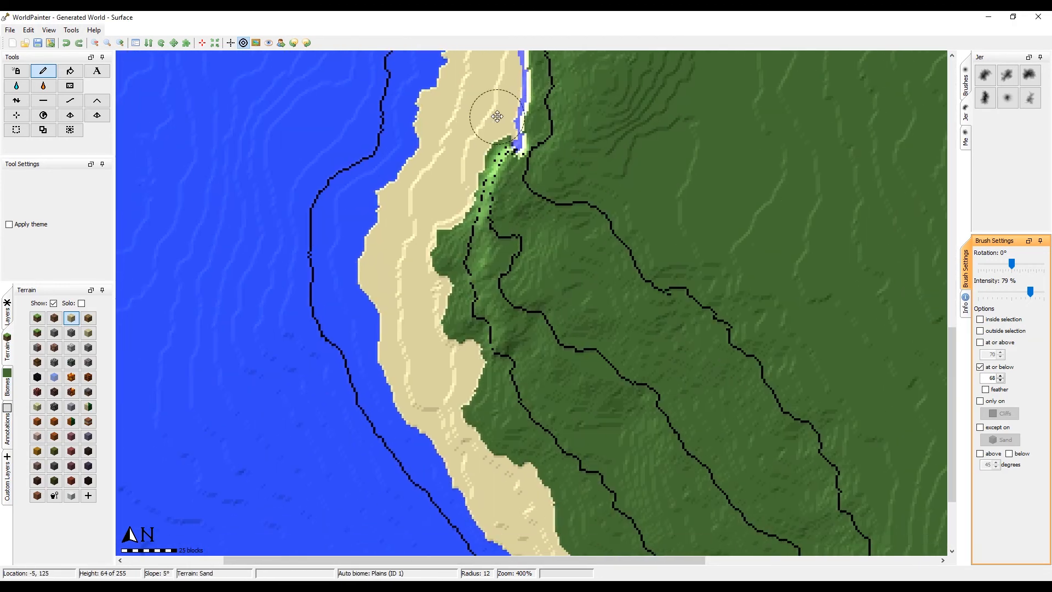
middle_drag(482, 169, 474, 108)
middle_drag(463, 150, 466, 368)
Step: Globally fill the steep slopes with Stone, plus another fill of Cyan Stained Terracotta, each using the above-degrees slope limit
click(44, 116)
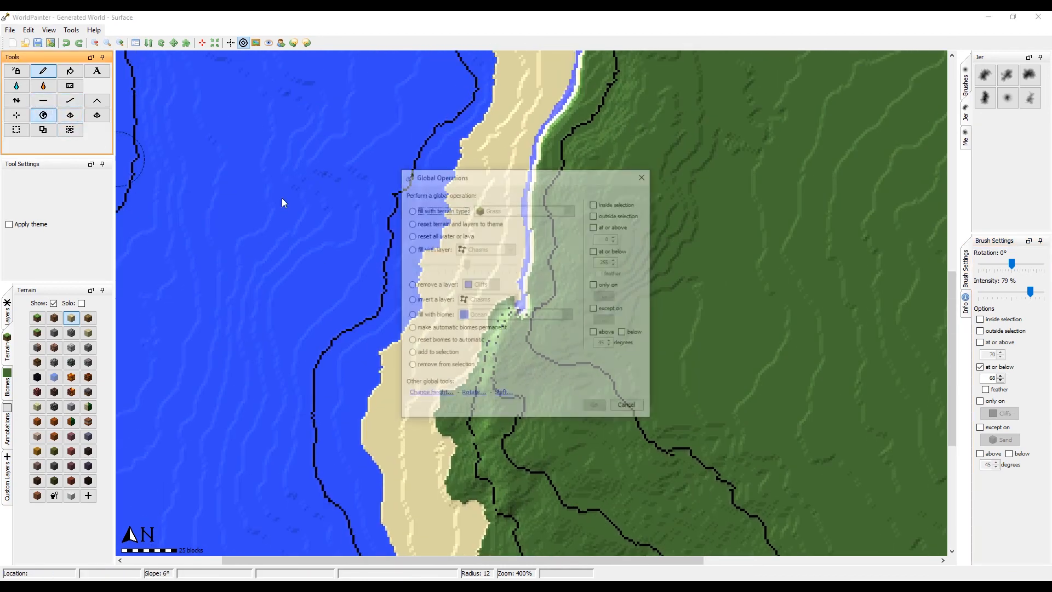
click(430, 212)
click(510, 211)
scroll(518, 270, down, 4)
key(s)
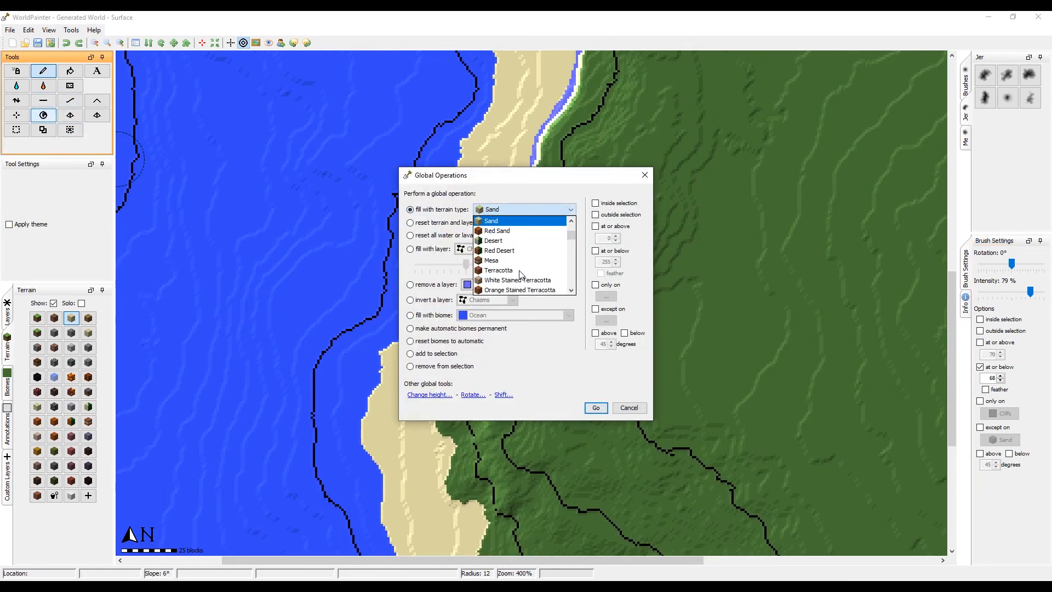
key(s)
key(s)
click(518, 289)
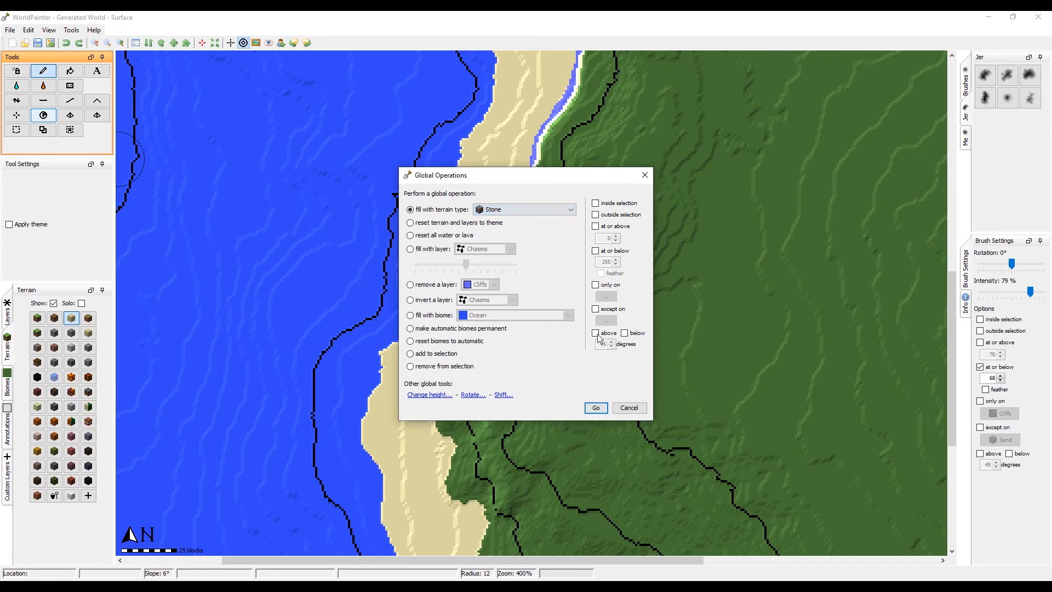
click(596, 408)
key(ctrl+g)
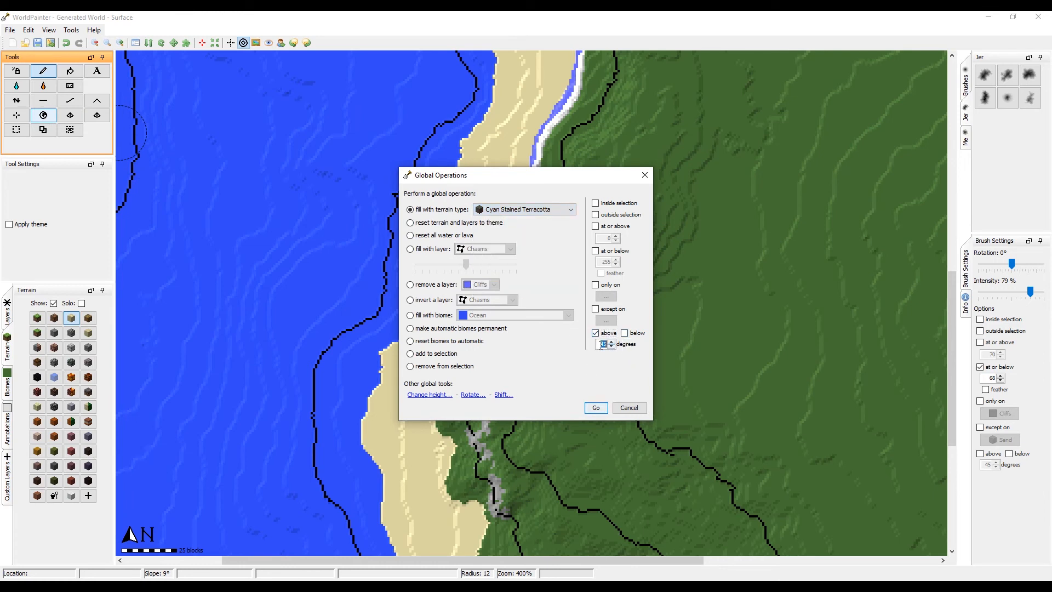
click(596, 409)
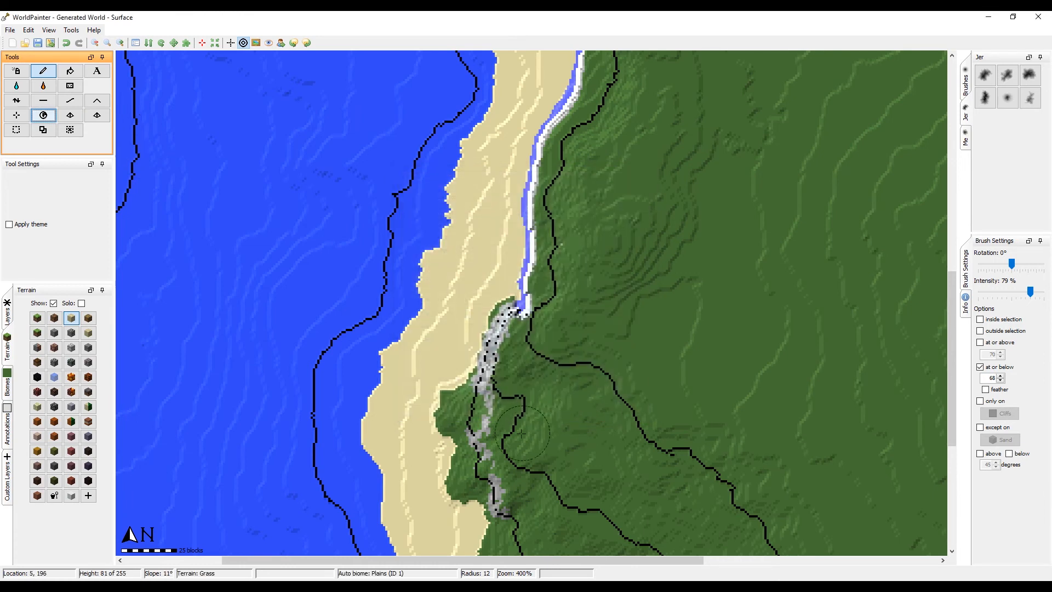
Step: Examine the Stone and Cyan Stained Terracotta on the cliff faces along the length of the Cliffs strip
middle_drag(496, 353, 496, 411)
middle_drag(515, 178, 481, 410)
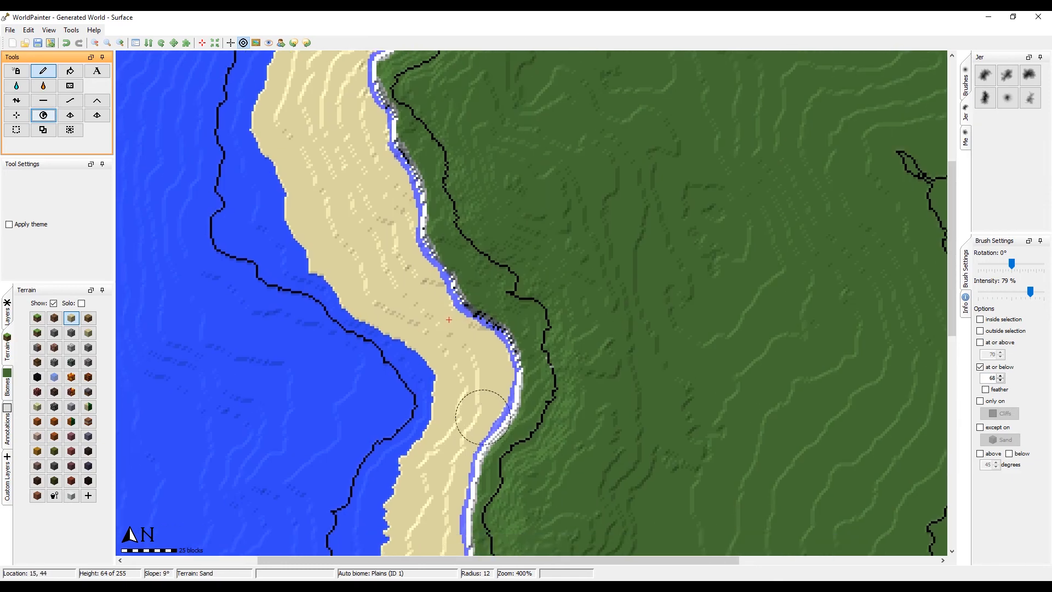
middle_drag(501, 301, 497, 410)
middle_drag(517, 267, 497, 438)
middle_drag(507, 389, 530, 323)
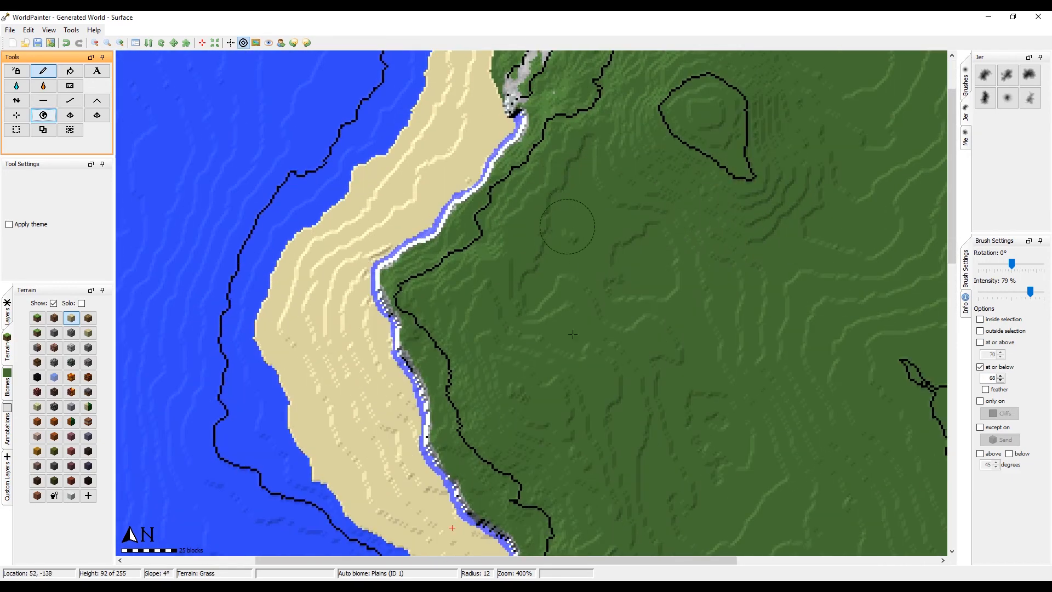
middle_drag(552, 503, 529, 184)
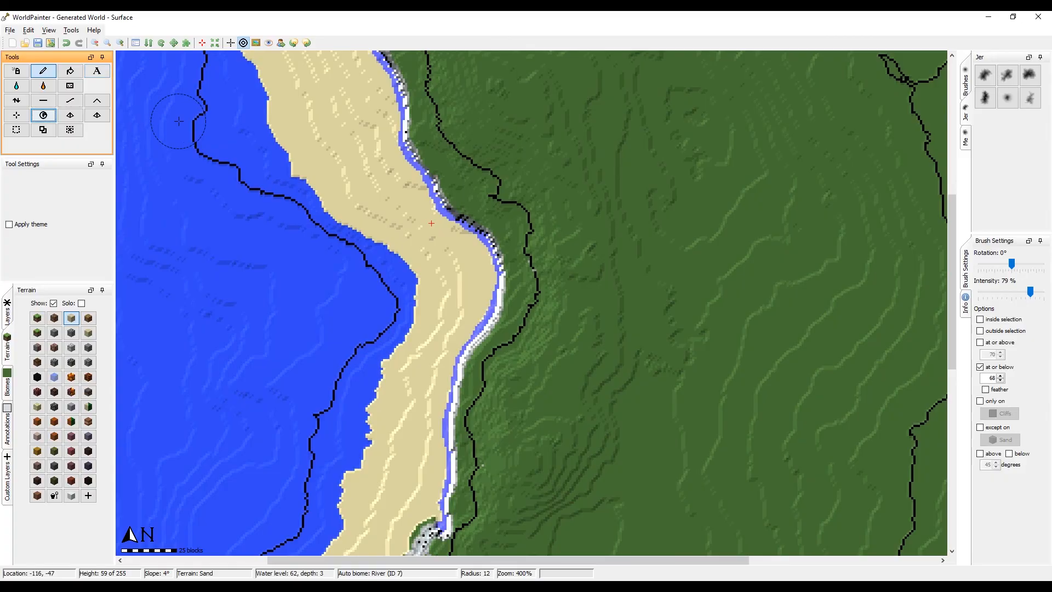